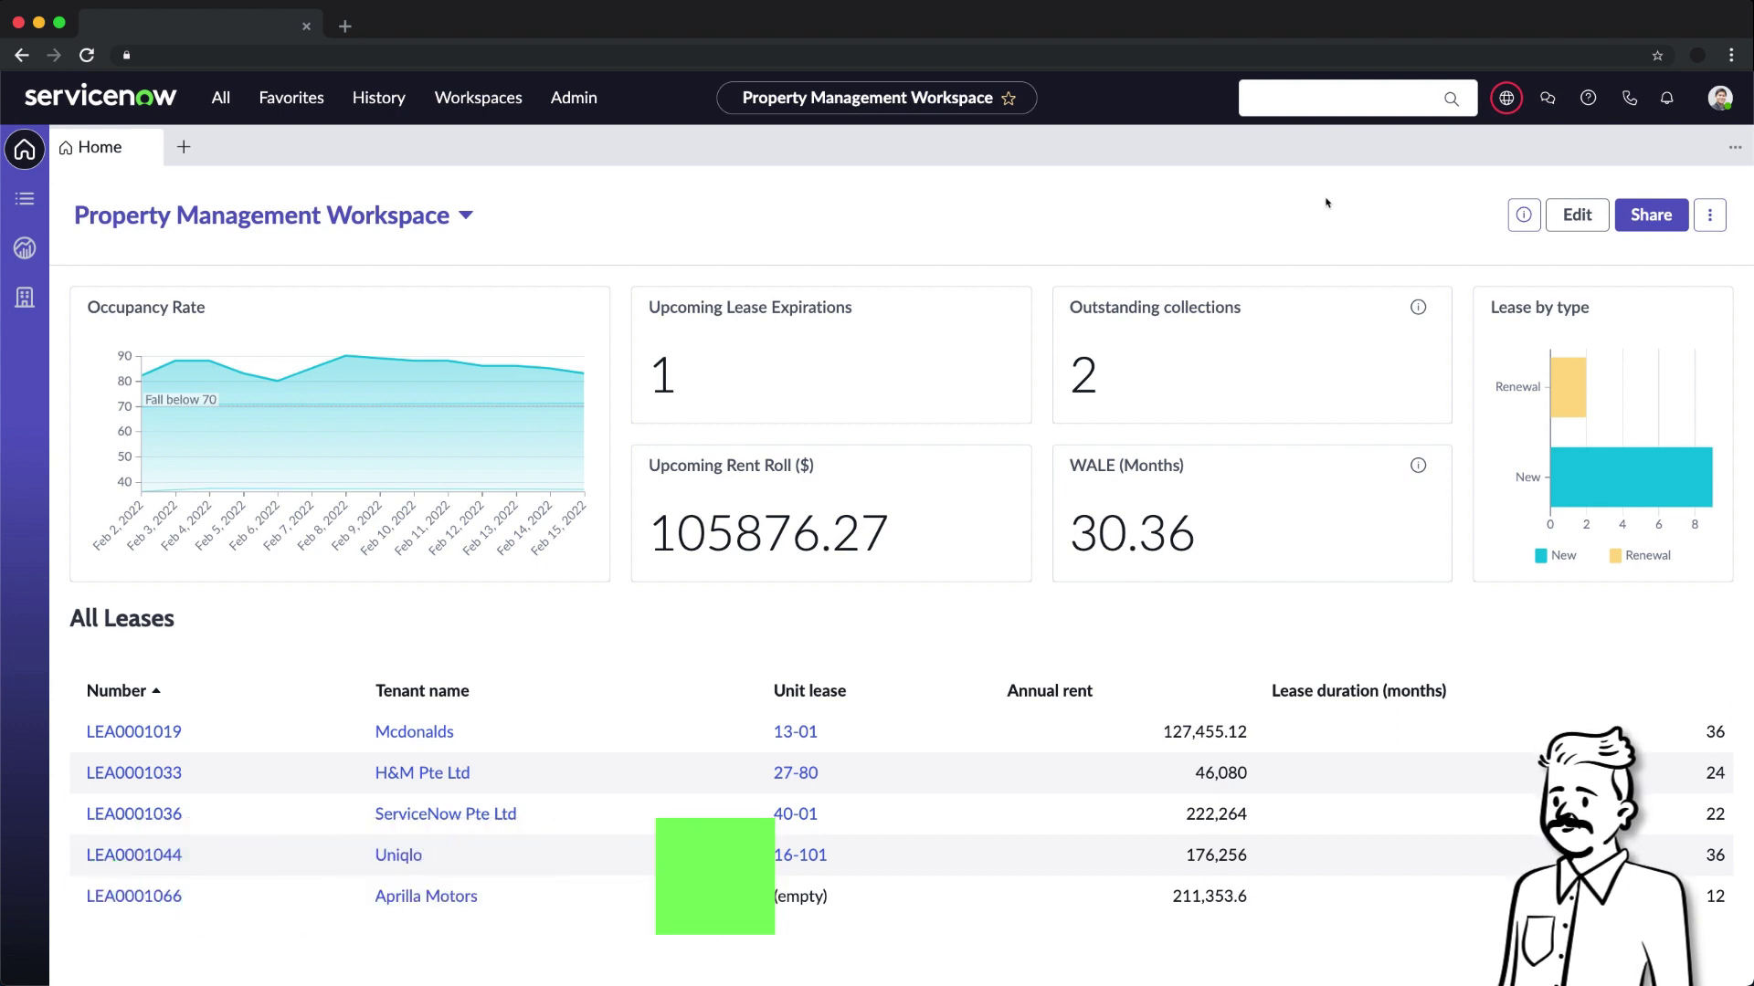
# Move Outstanding collections below WALE (Months) and save the dashboard layout
pyautogui.click(1576, 215)
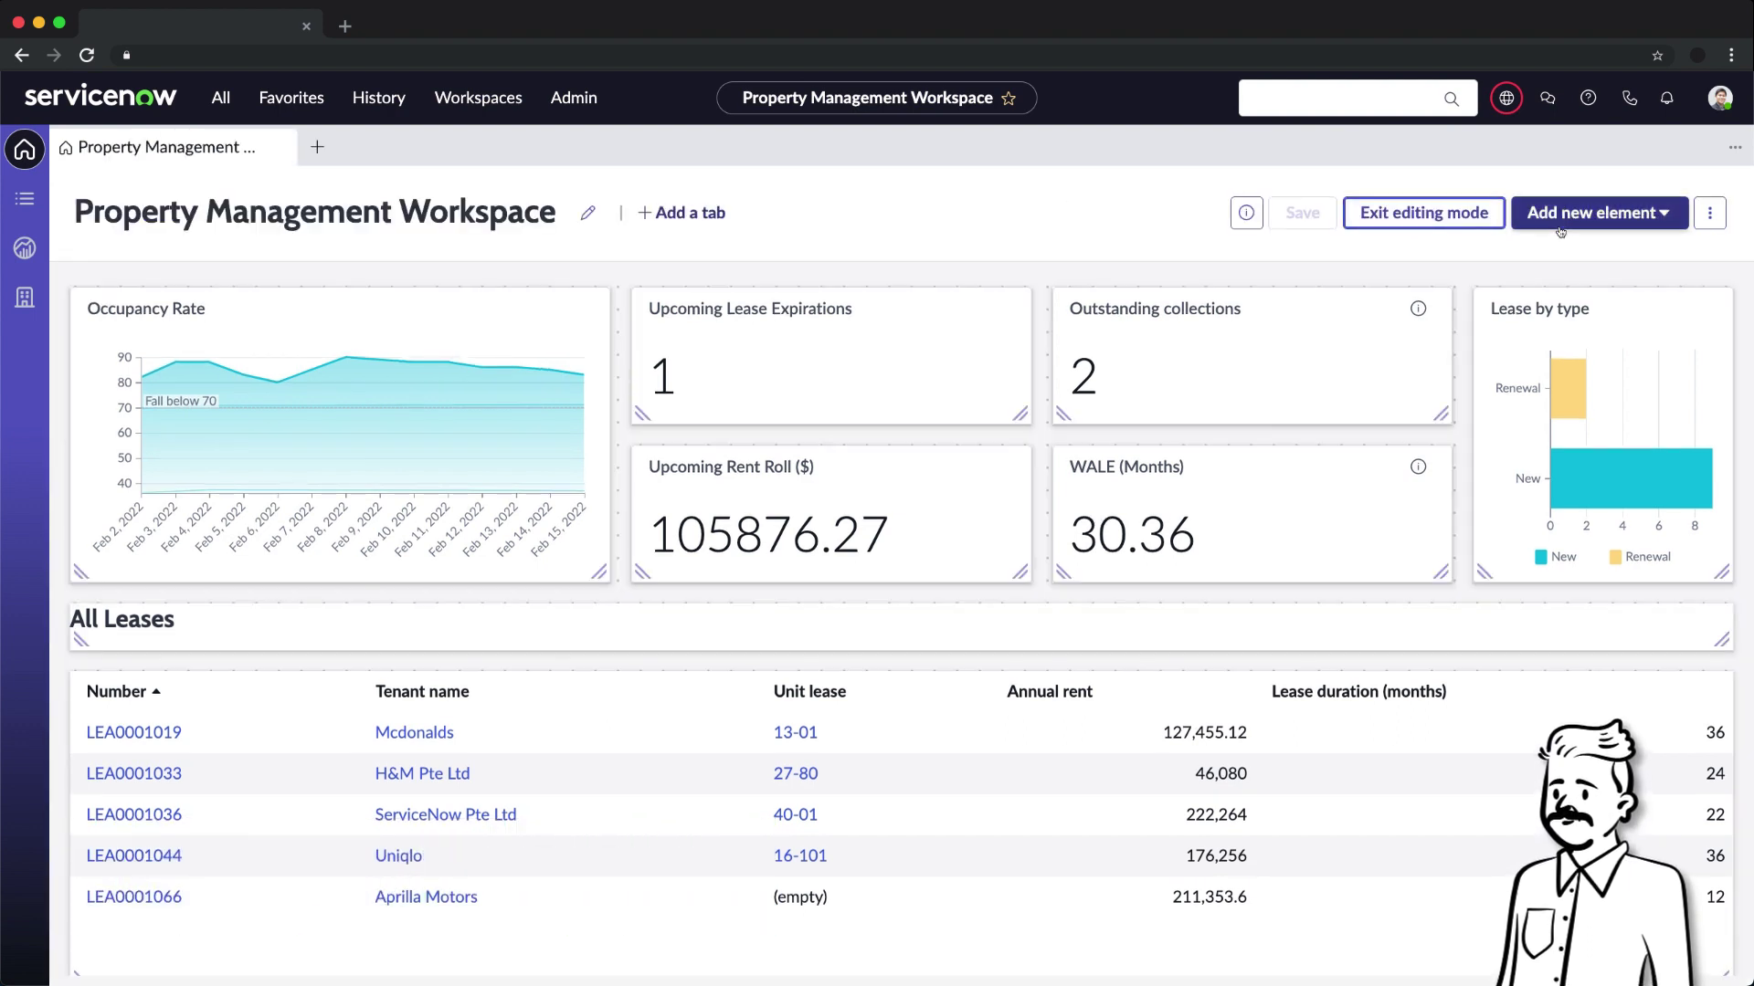
pyautogui.moveTo(1390, 379); pyautogui.dragTo(1379, 547)
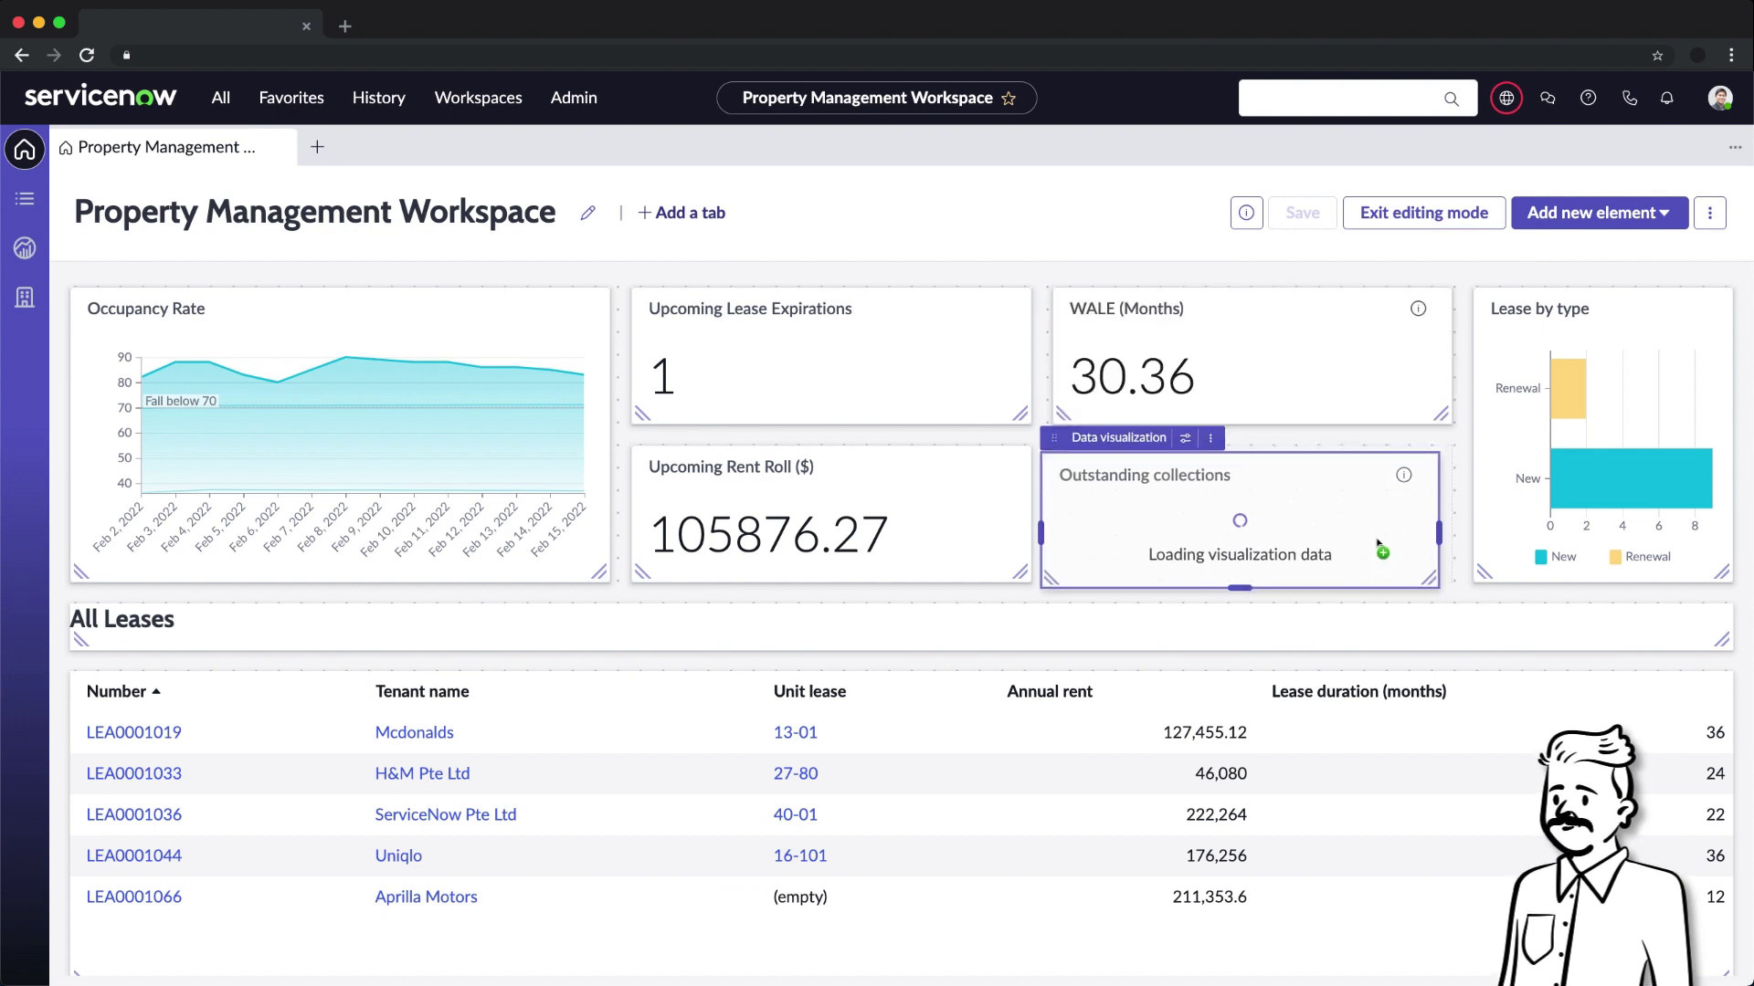
pyautogui.click(1645, 220)
pyautogui.scroll(-2, 1610, 467)
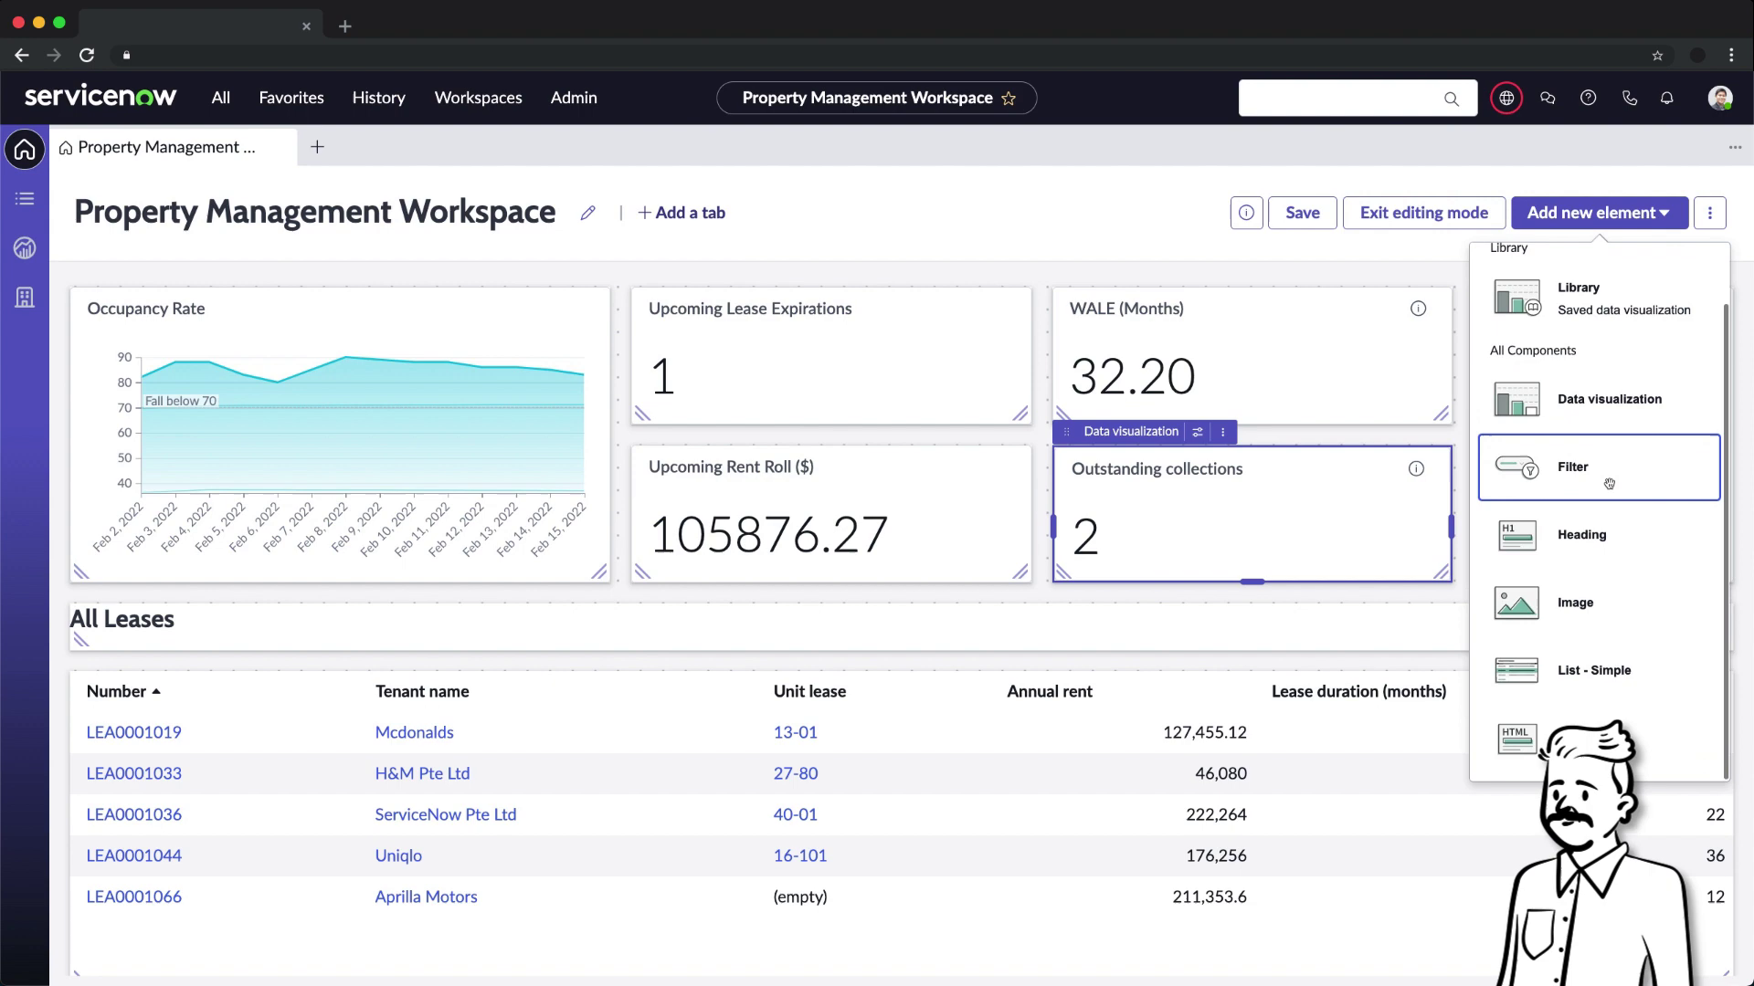
pyautogui.click(1347, 217)
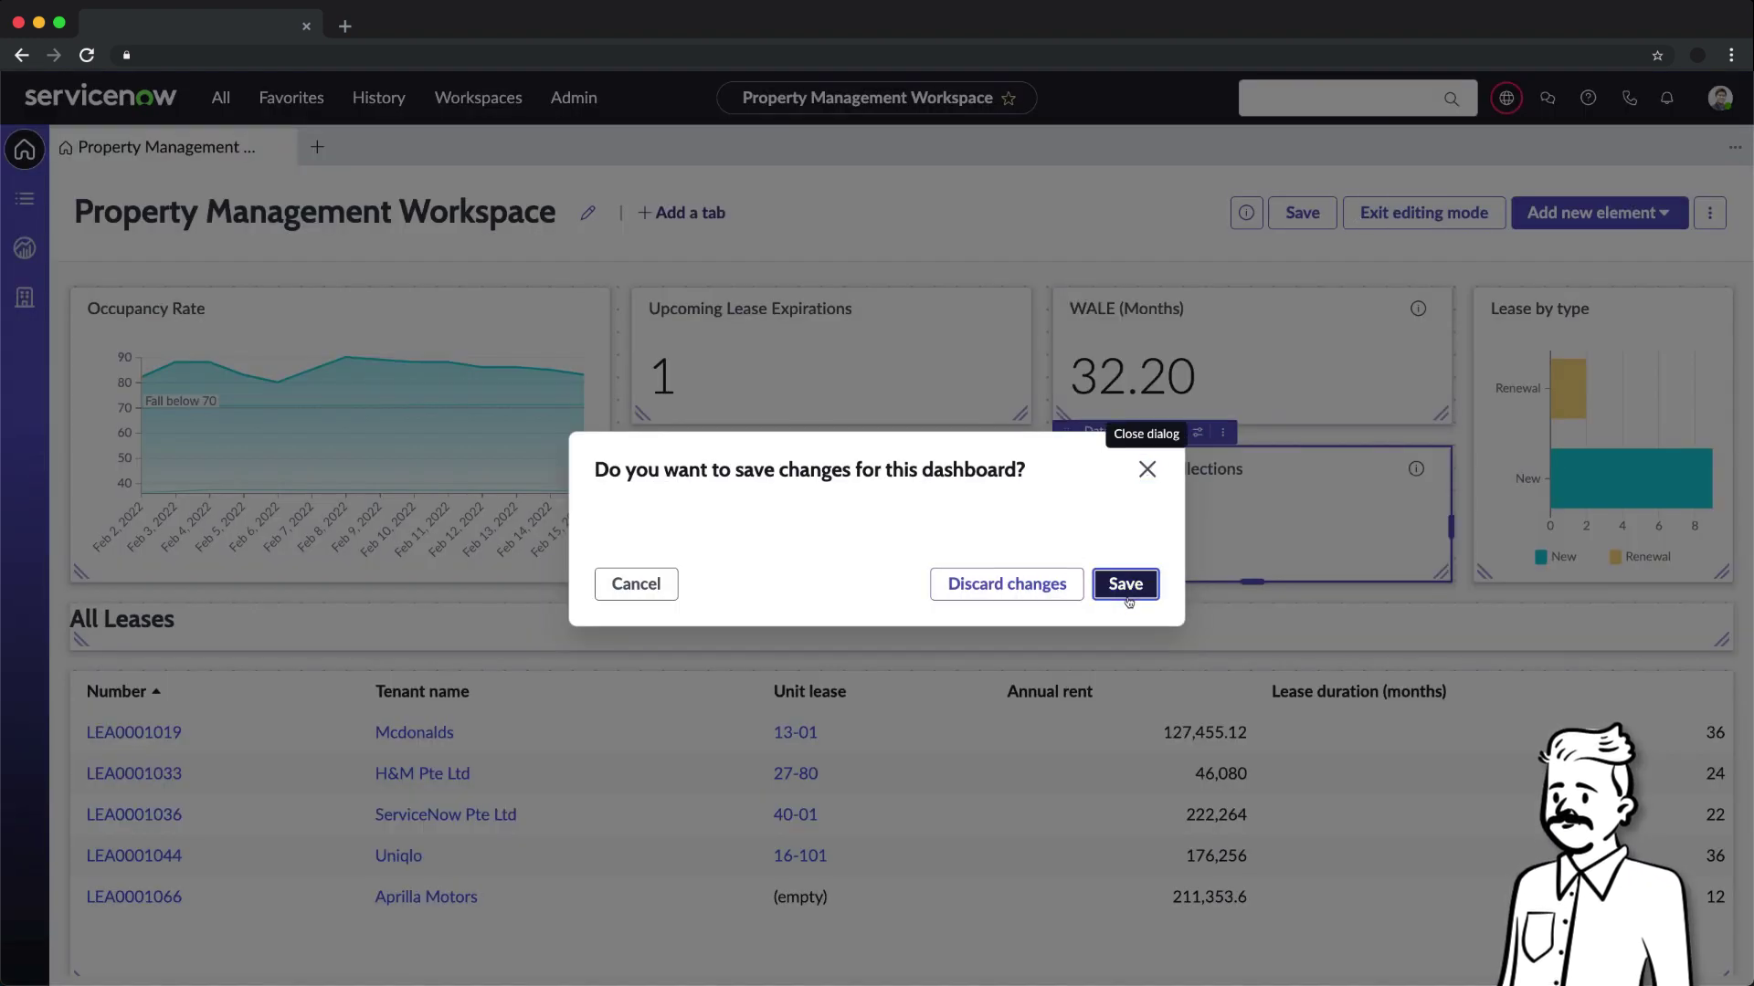
pyautogui.click(1127, 589)
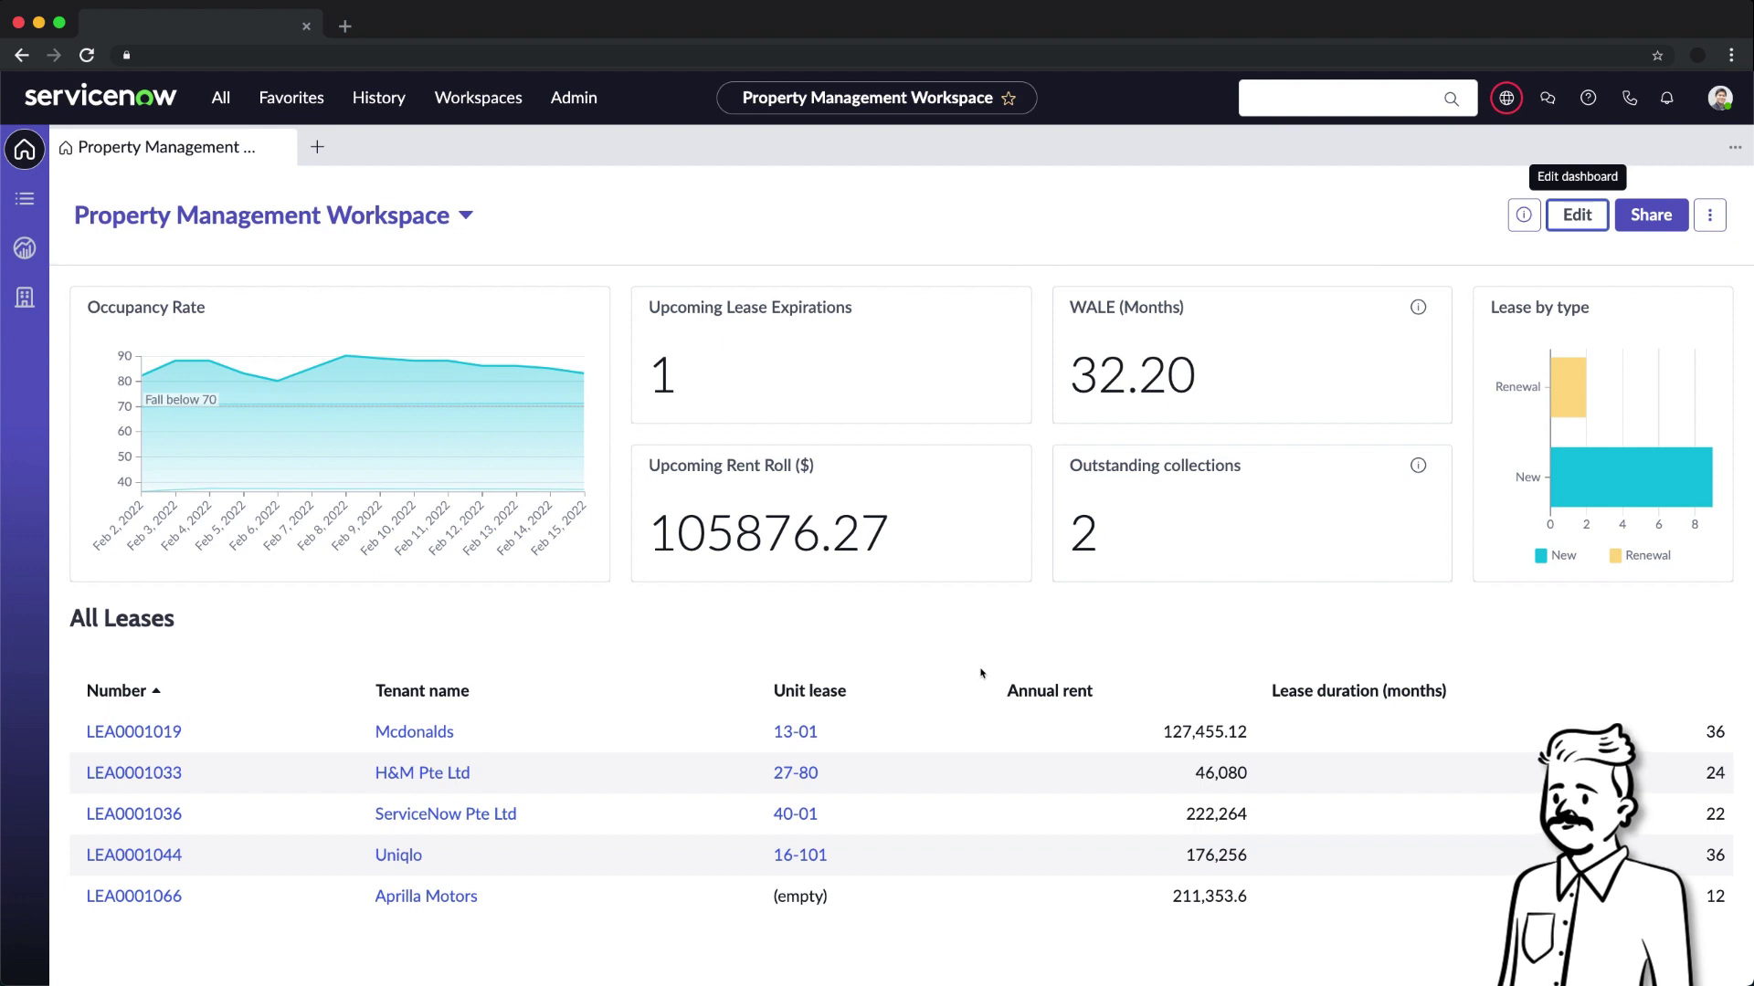
pyautogui.click(25, 199)
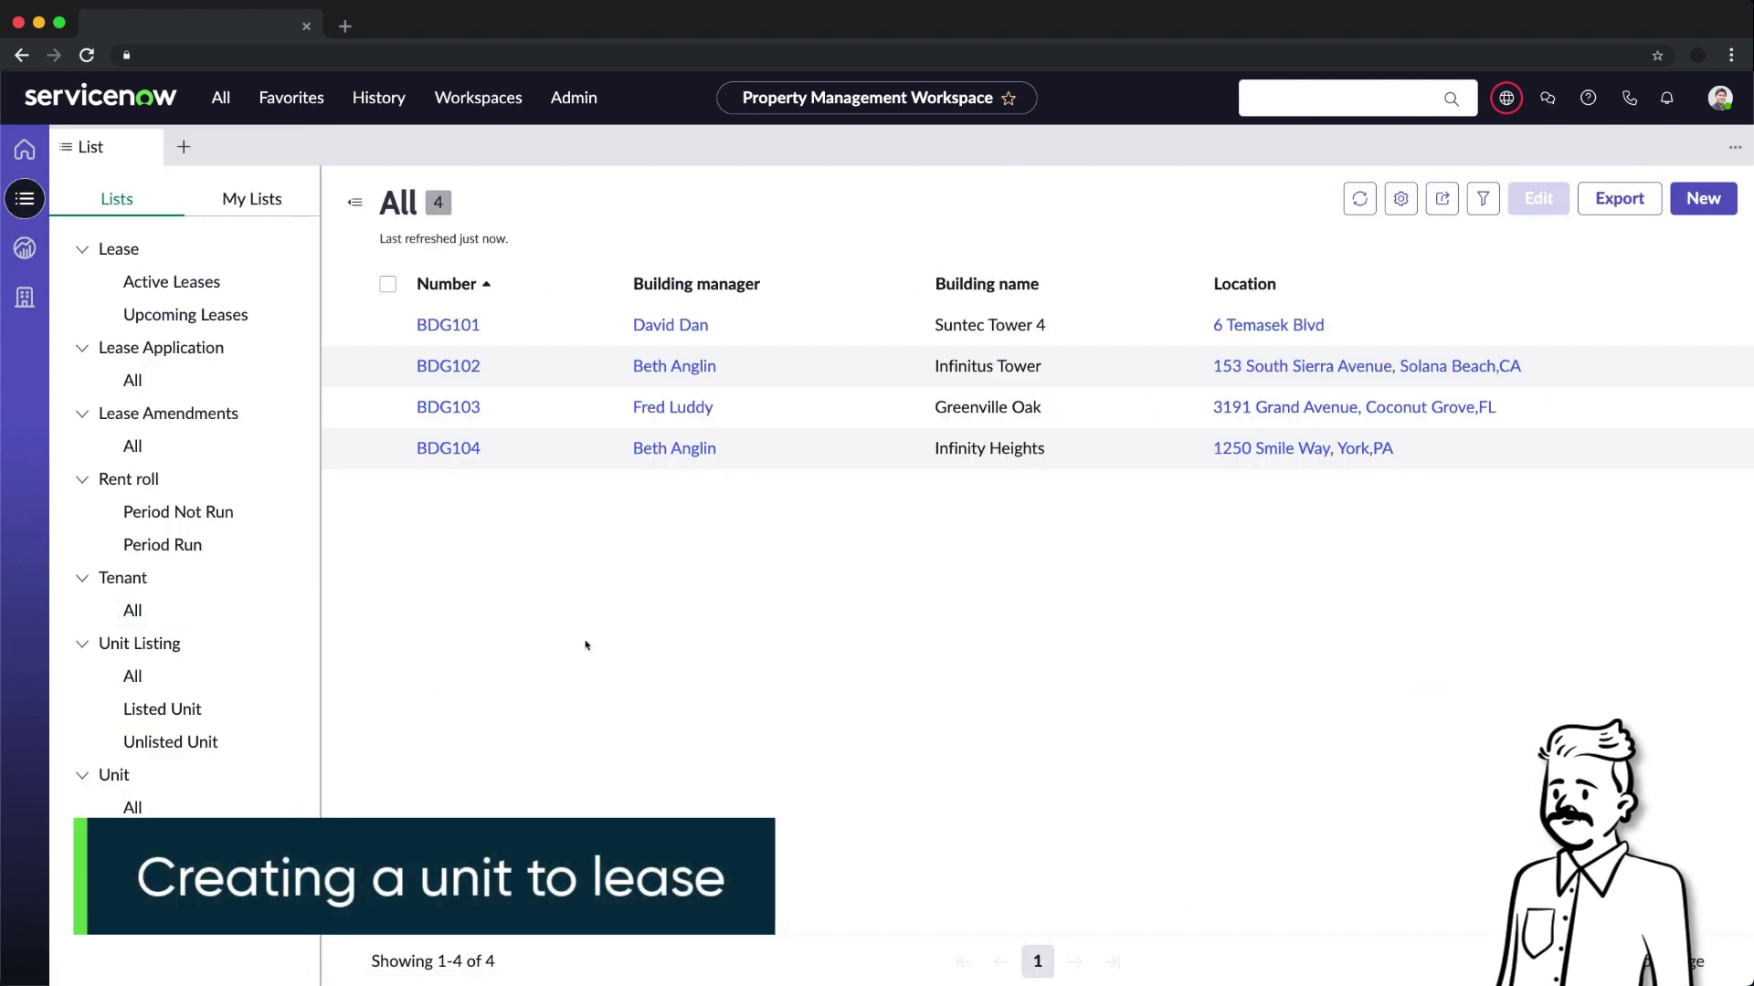
pyautogui.click(1703, 199)
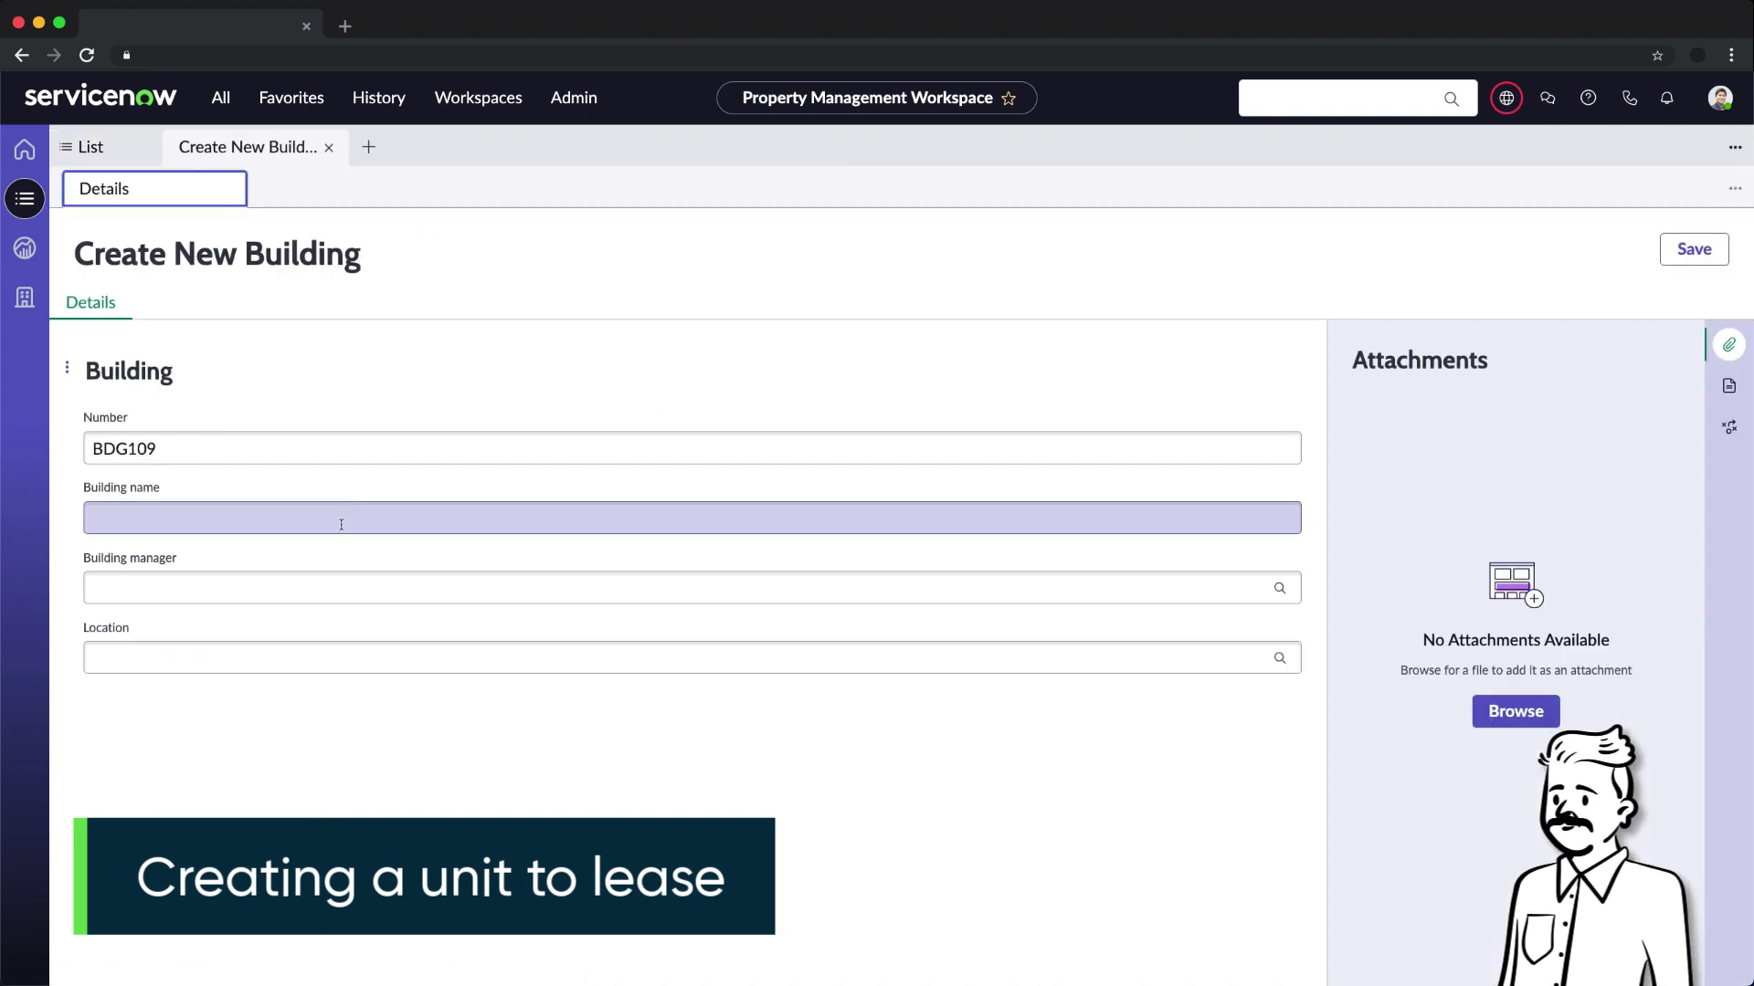
pyautogui.click(341, 521)
pyautogui.write('Horizon Tower')
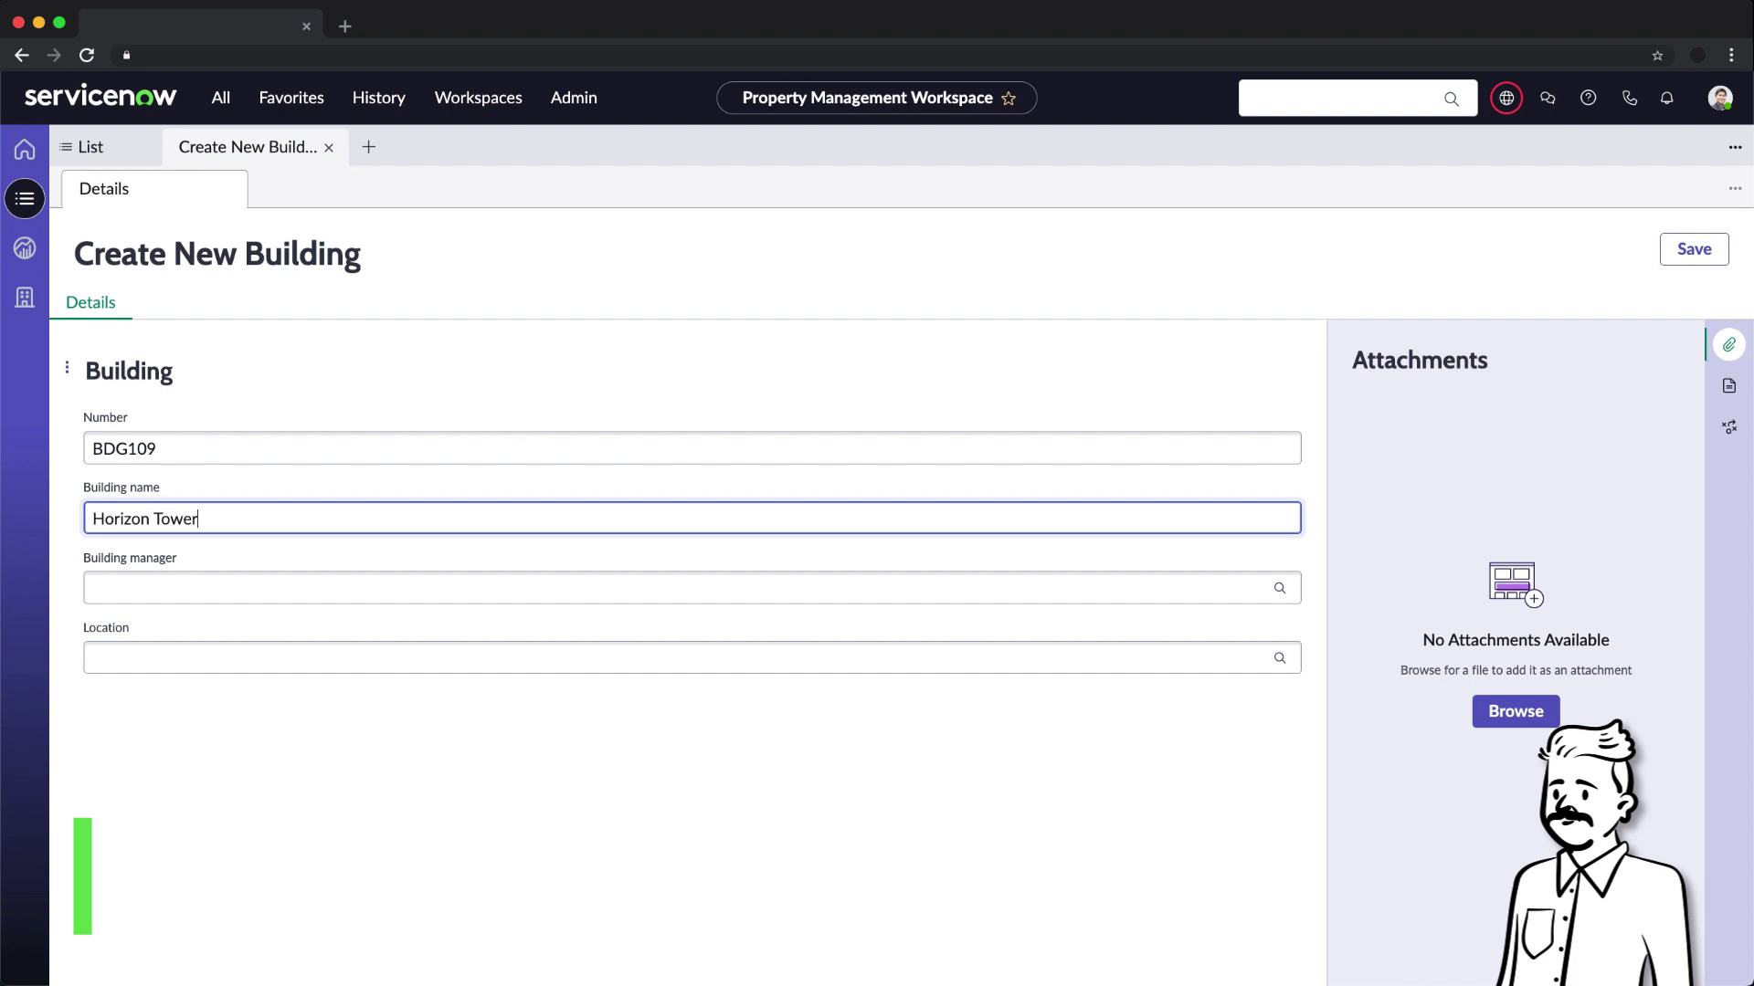
pyautogui.write('s')
pyautogui.click(314, 595)
pyautogui.write('james')
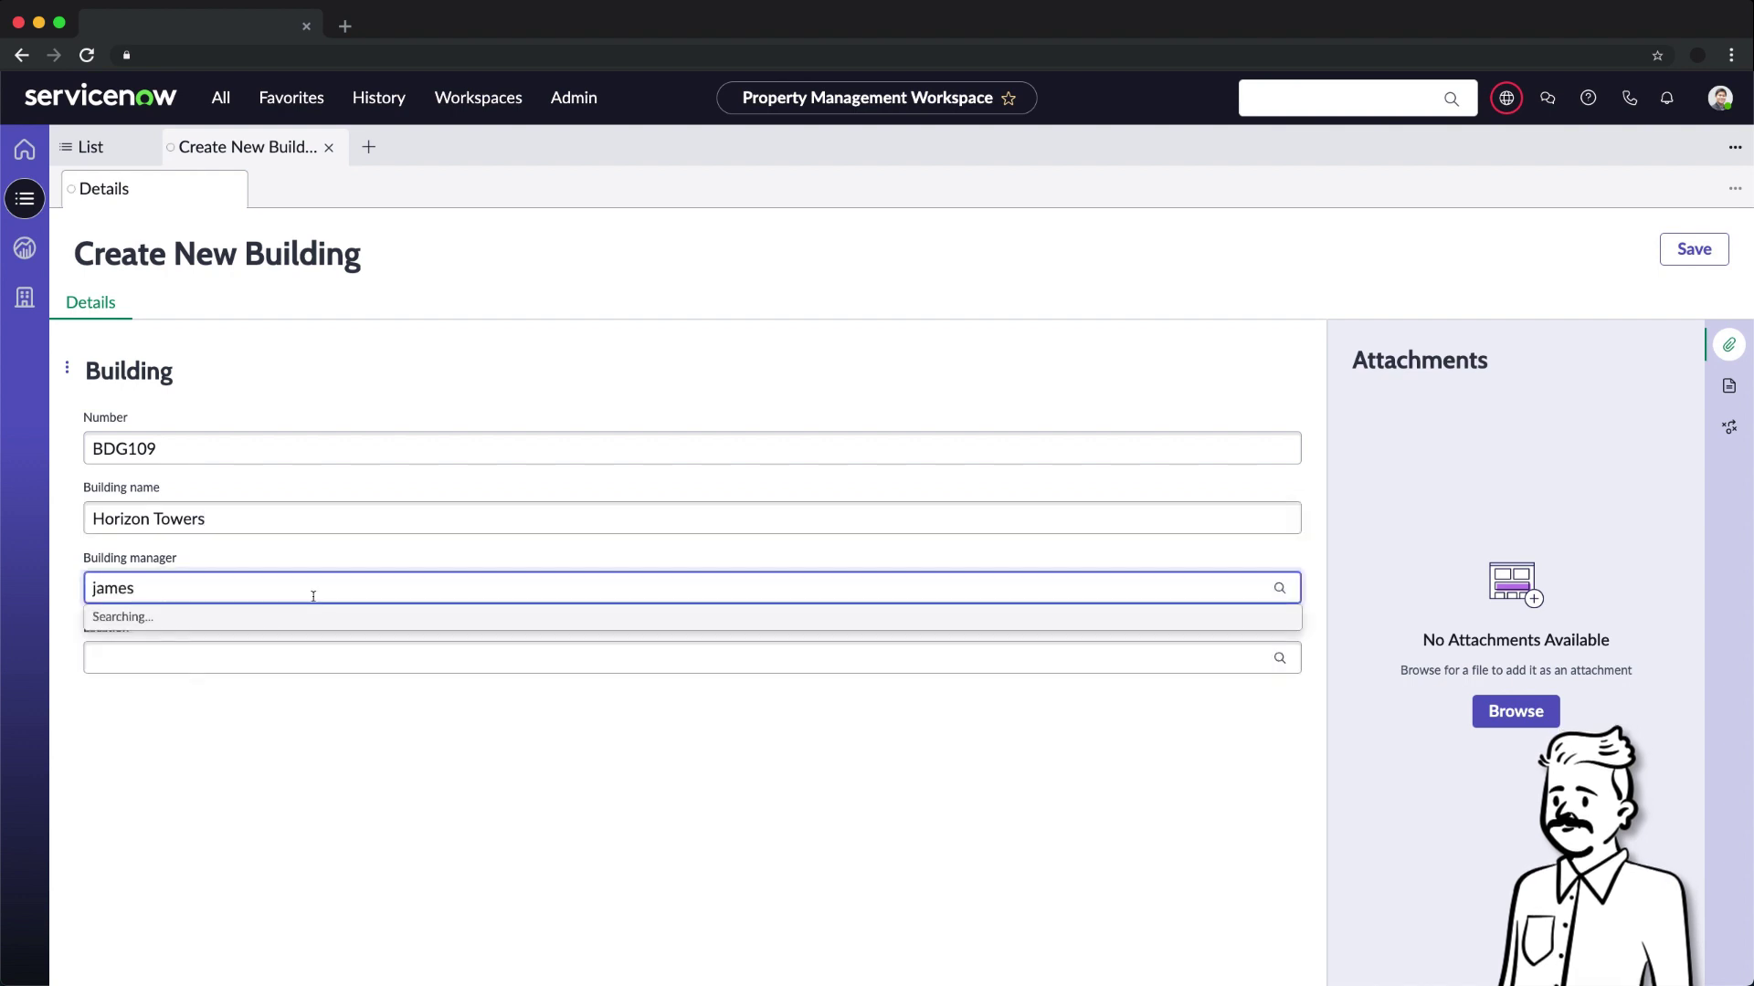
pyautogui.click(255, 653)
pyautogui.write('15')
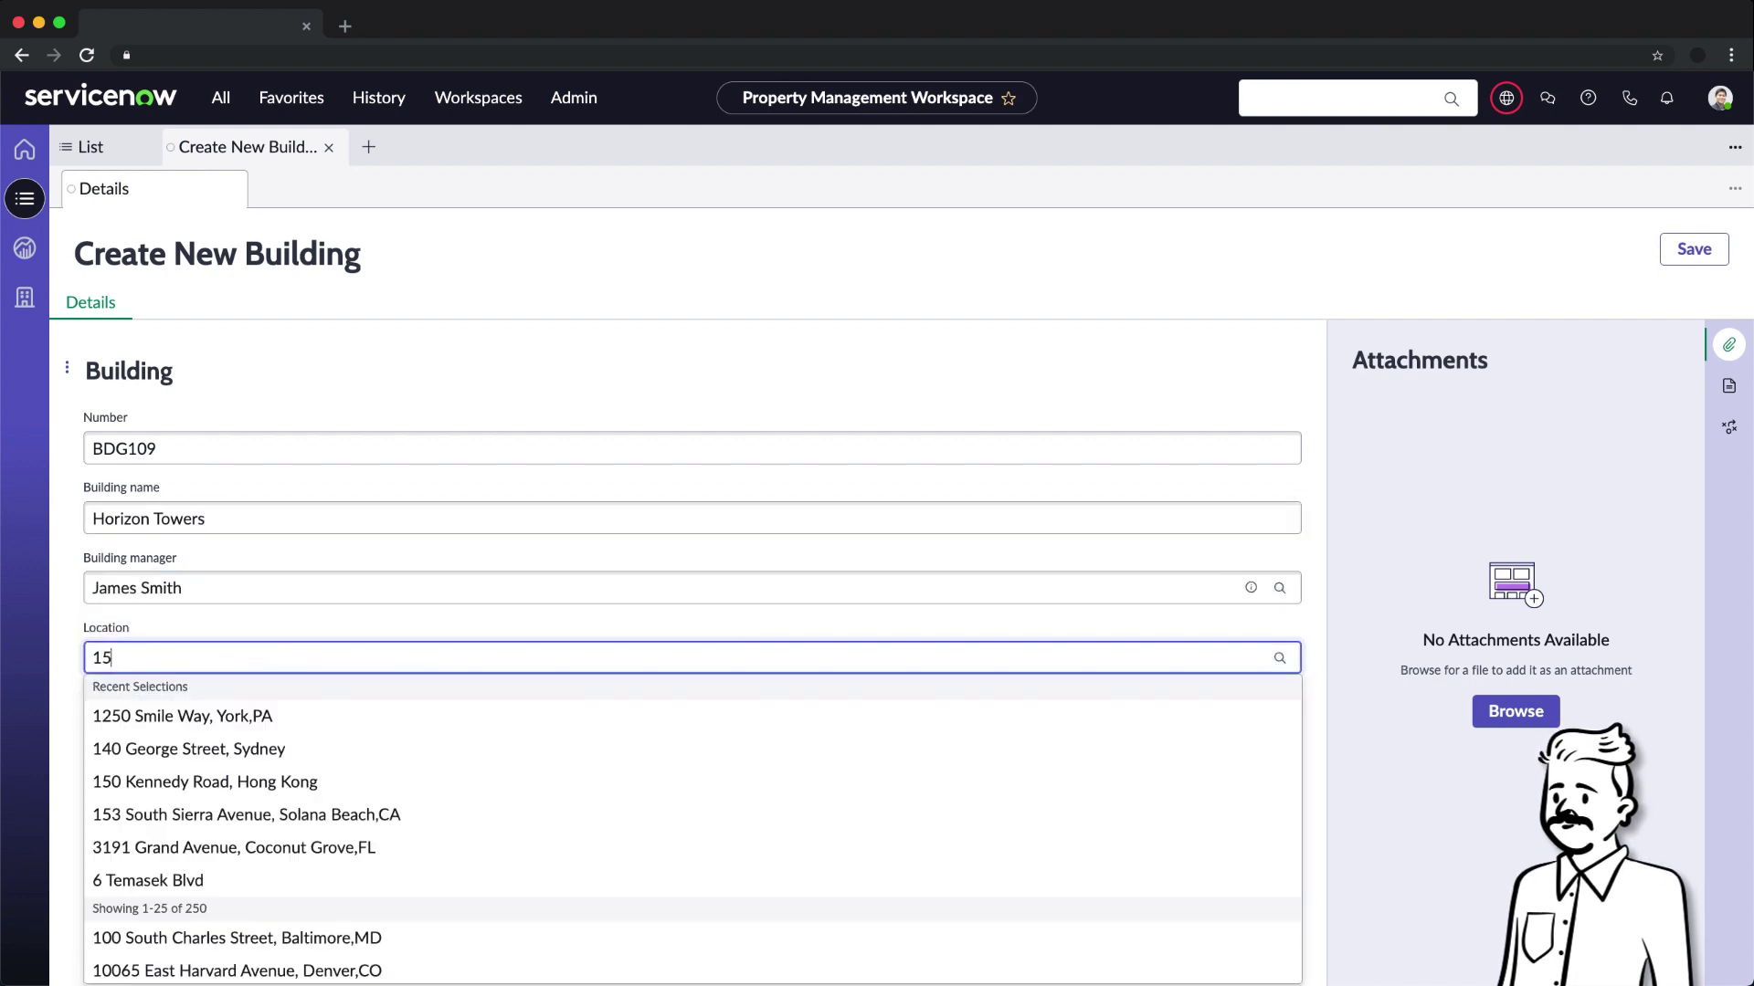
pyautogui.write('0')
pyautogui.click(224, 718)
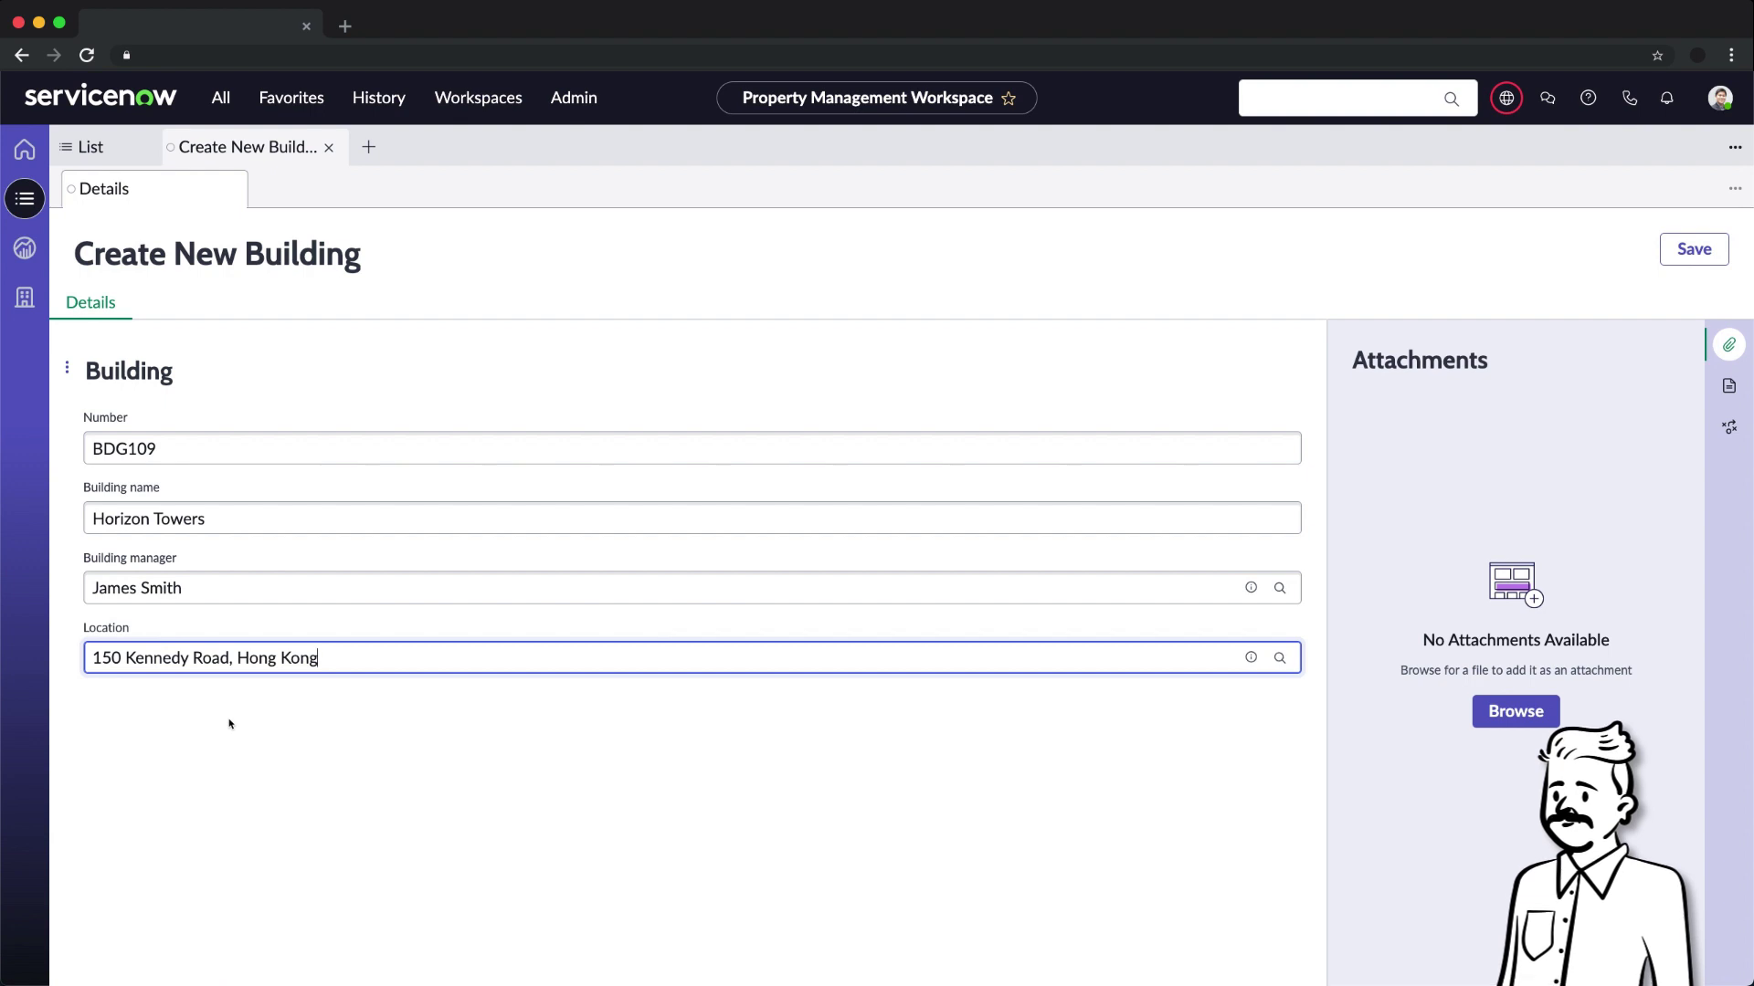
pyautogui.click(1694, 248)
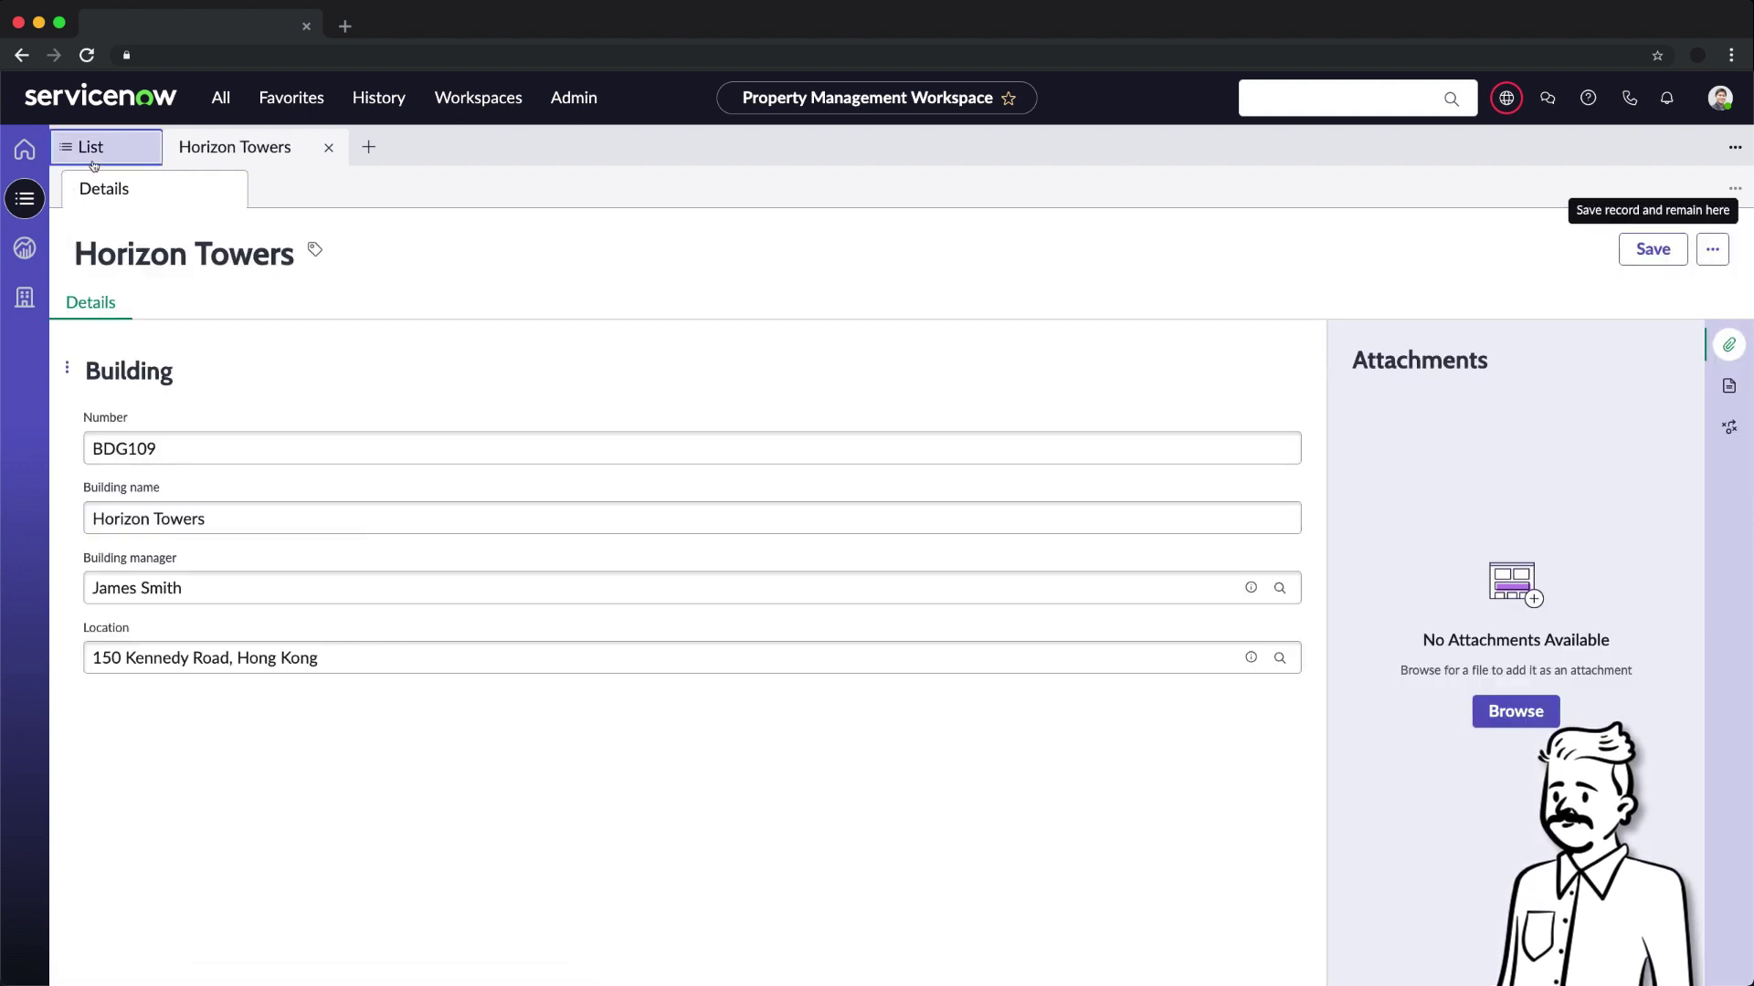
pyautogui.click(83, 147)
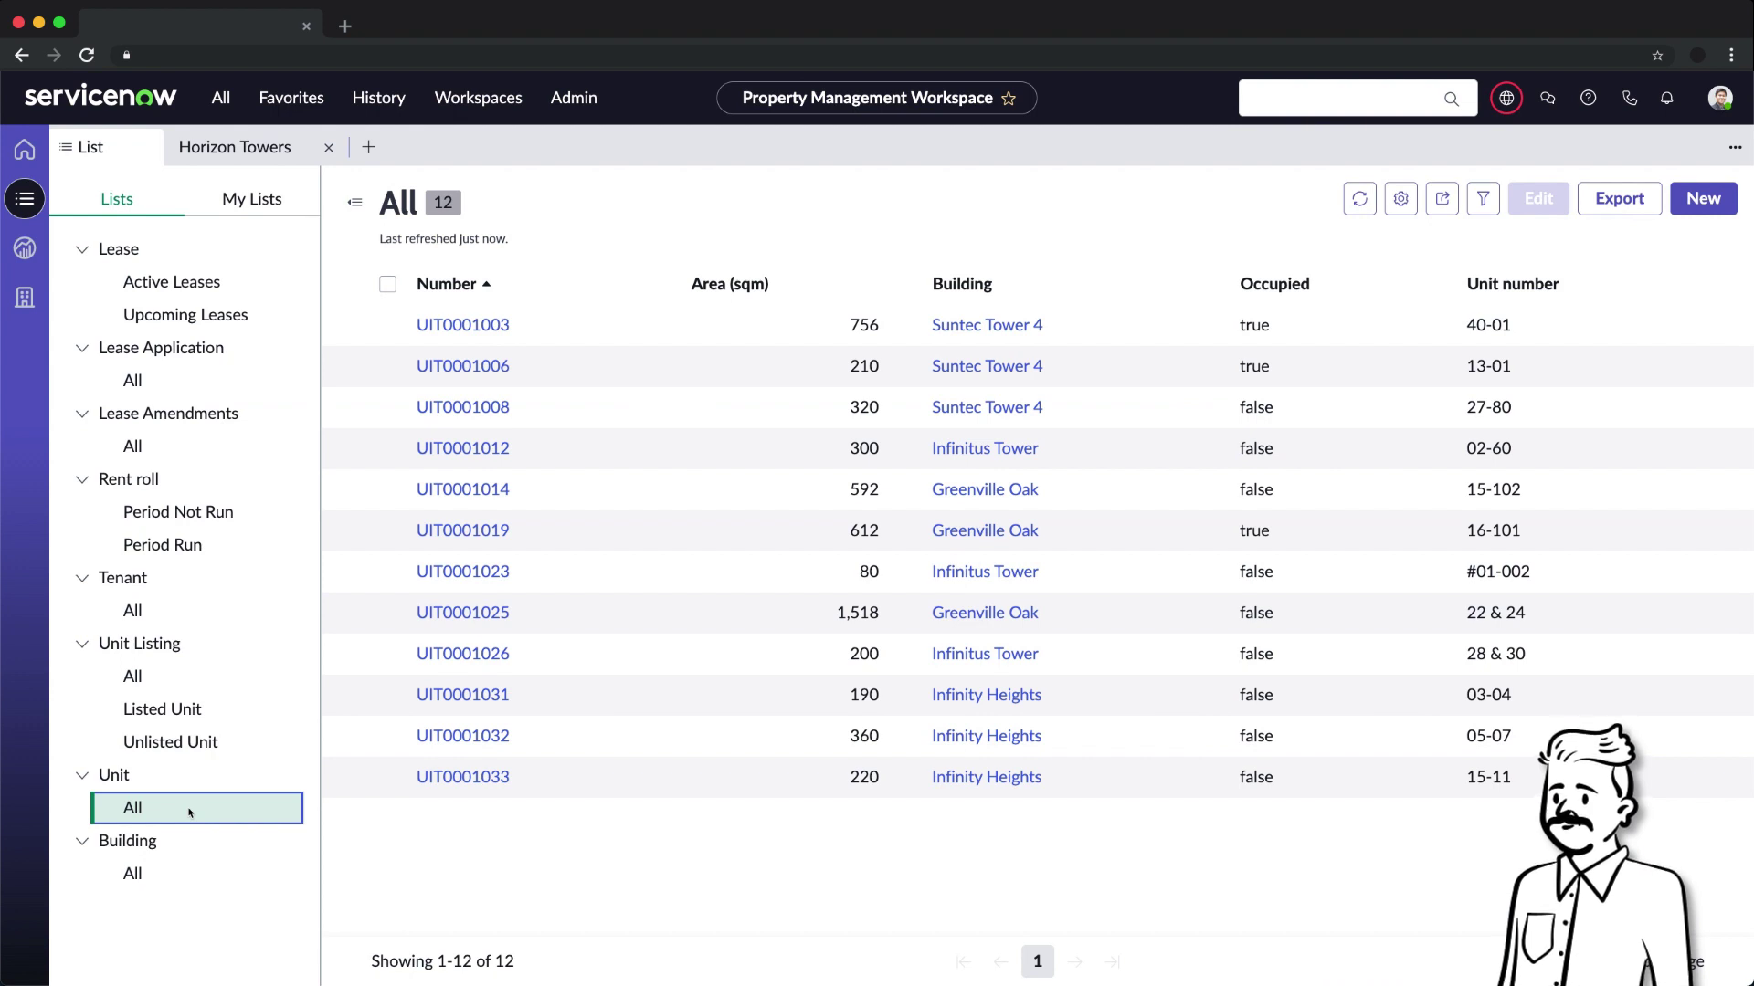
pyautogui.click(1702, 203)
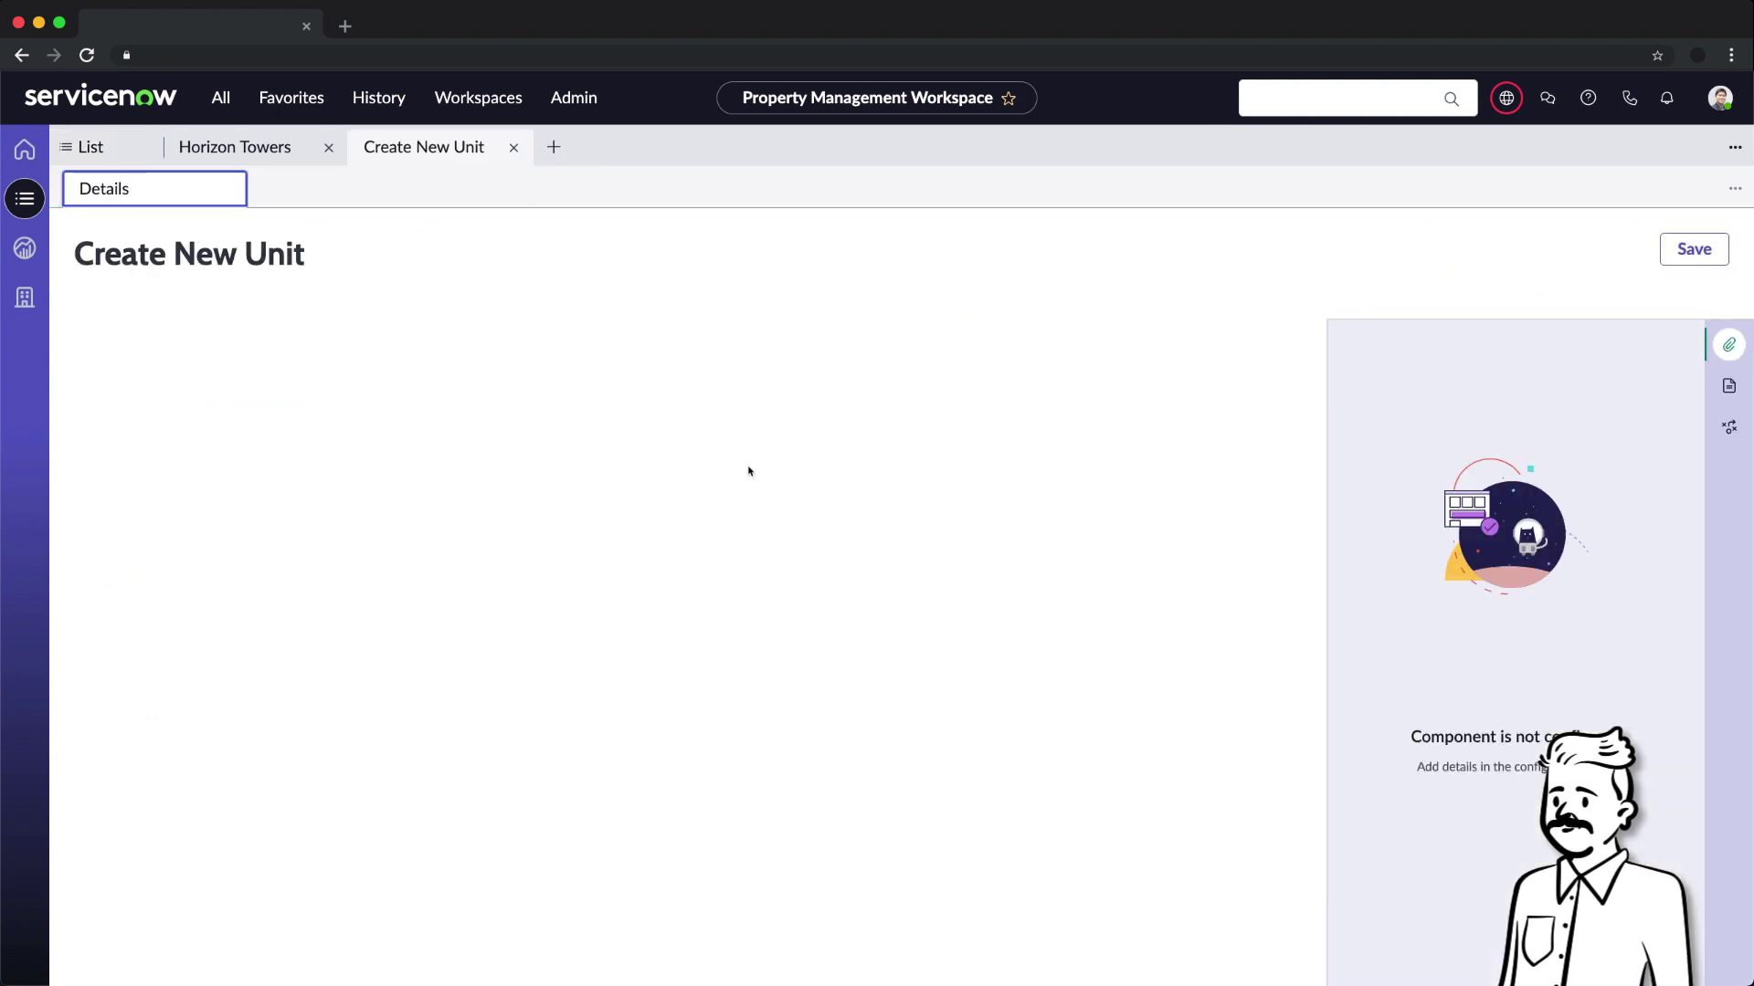
pyautogui.click(662, 517)
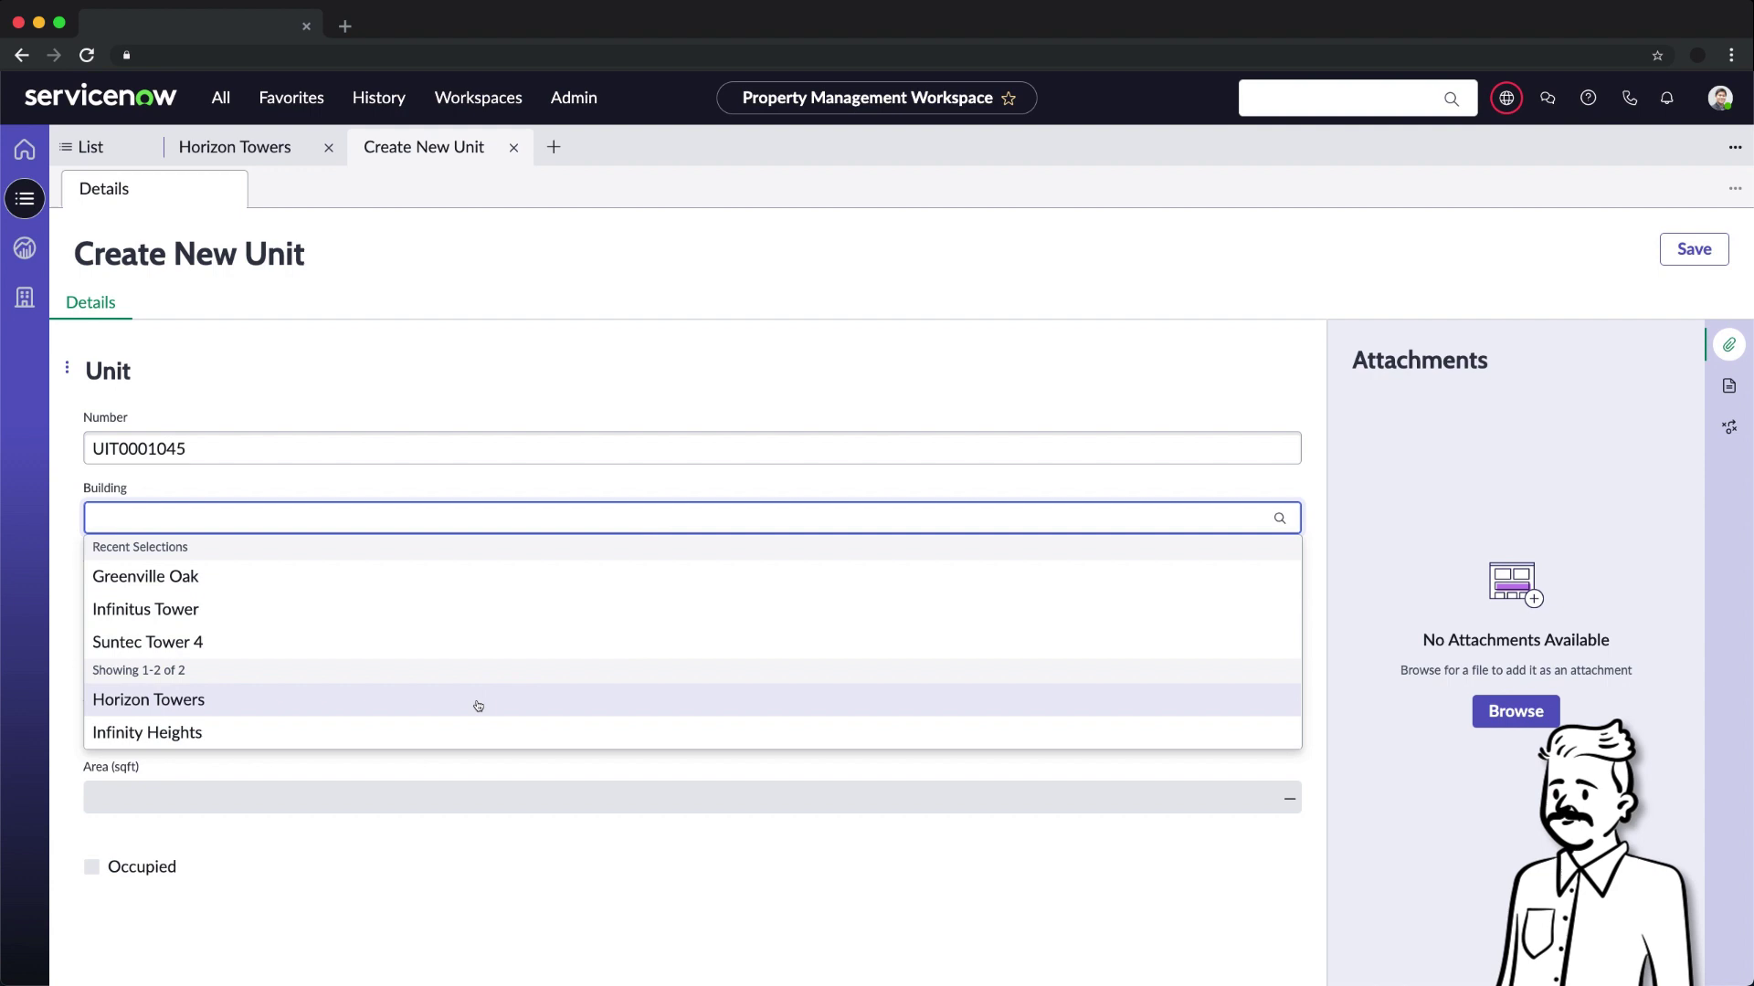
pyautogui.click(479, 701)
pyautogui.click(313, 587)
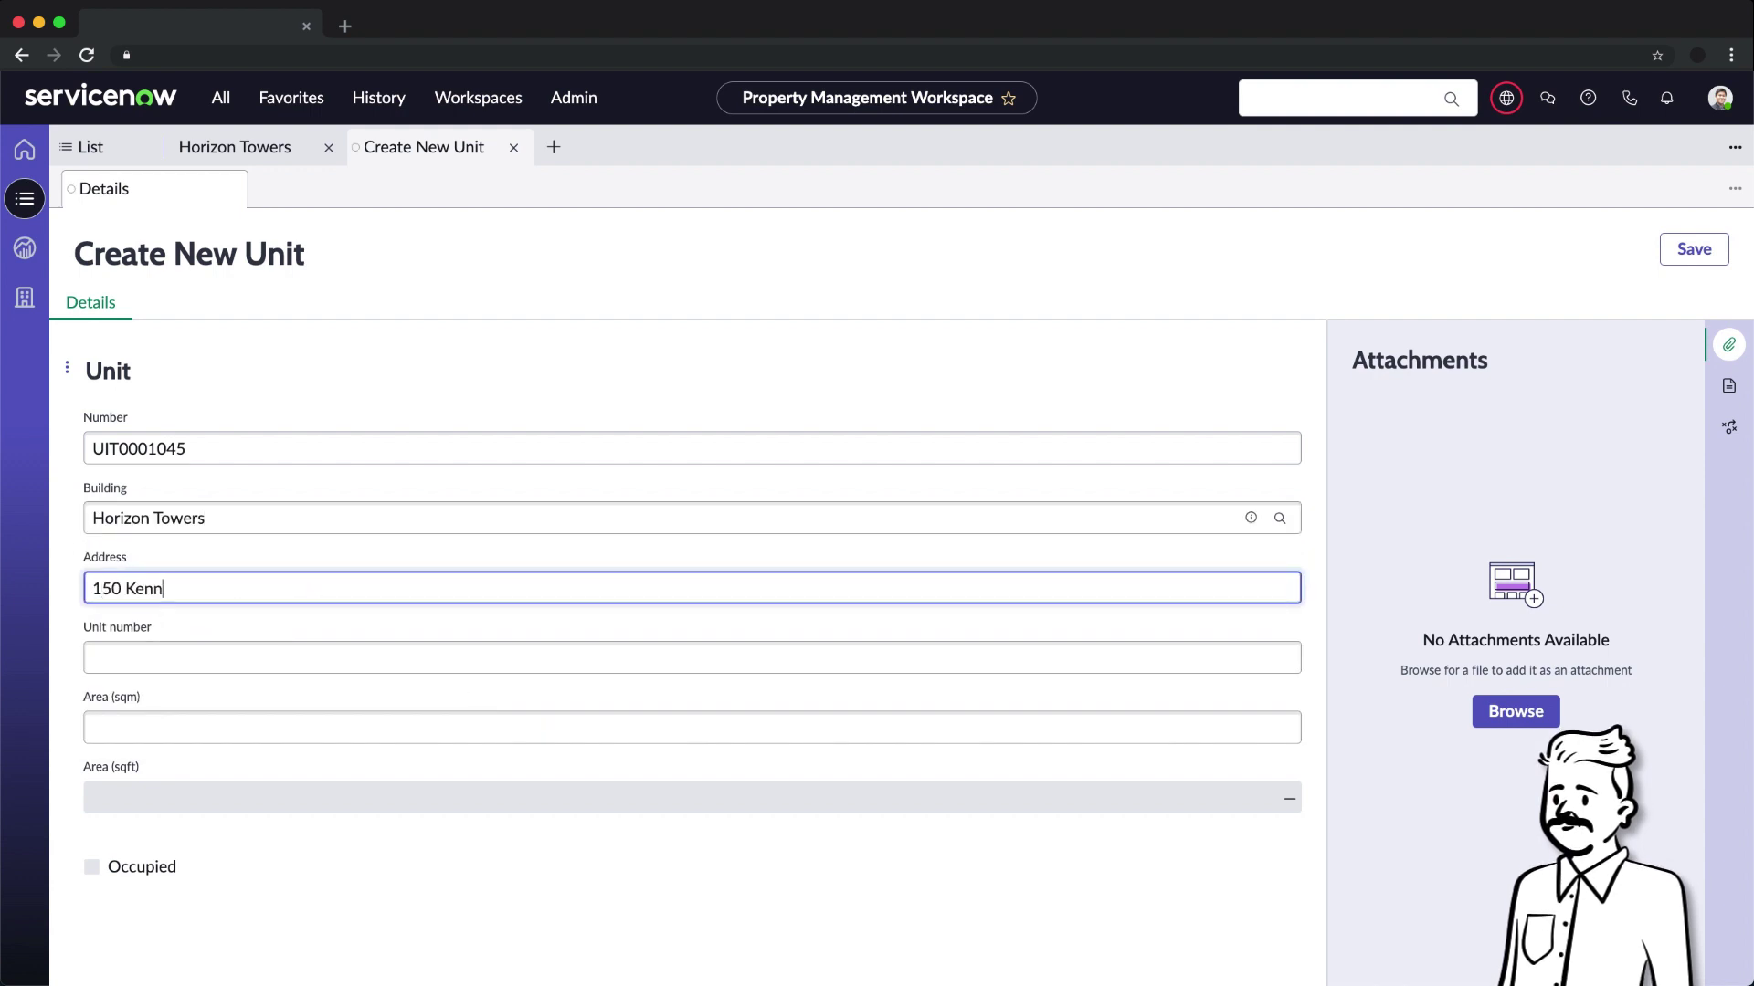
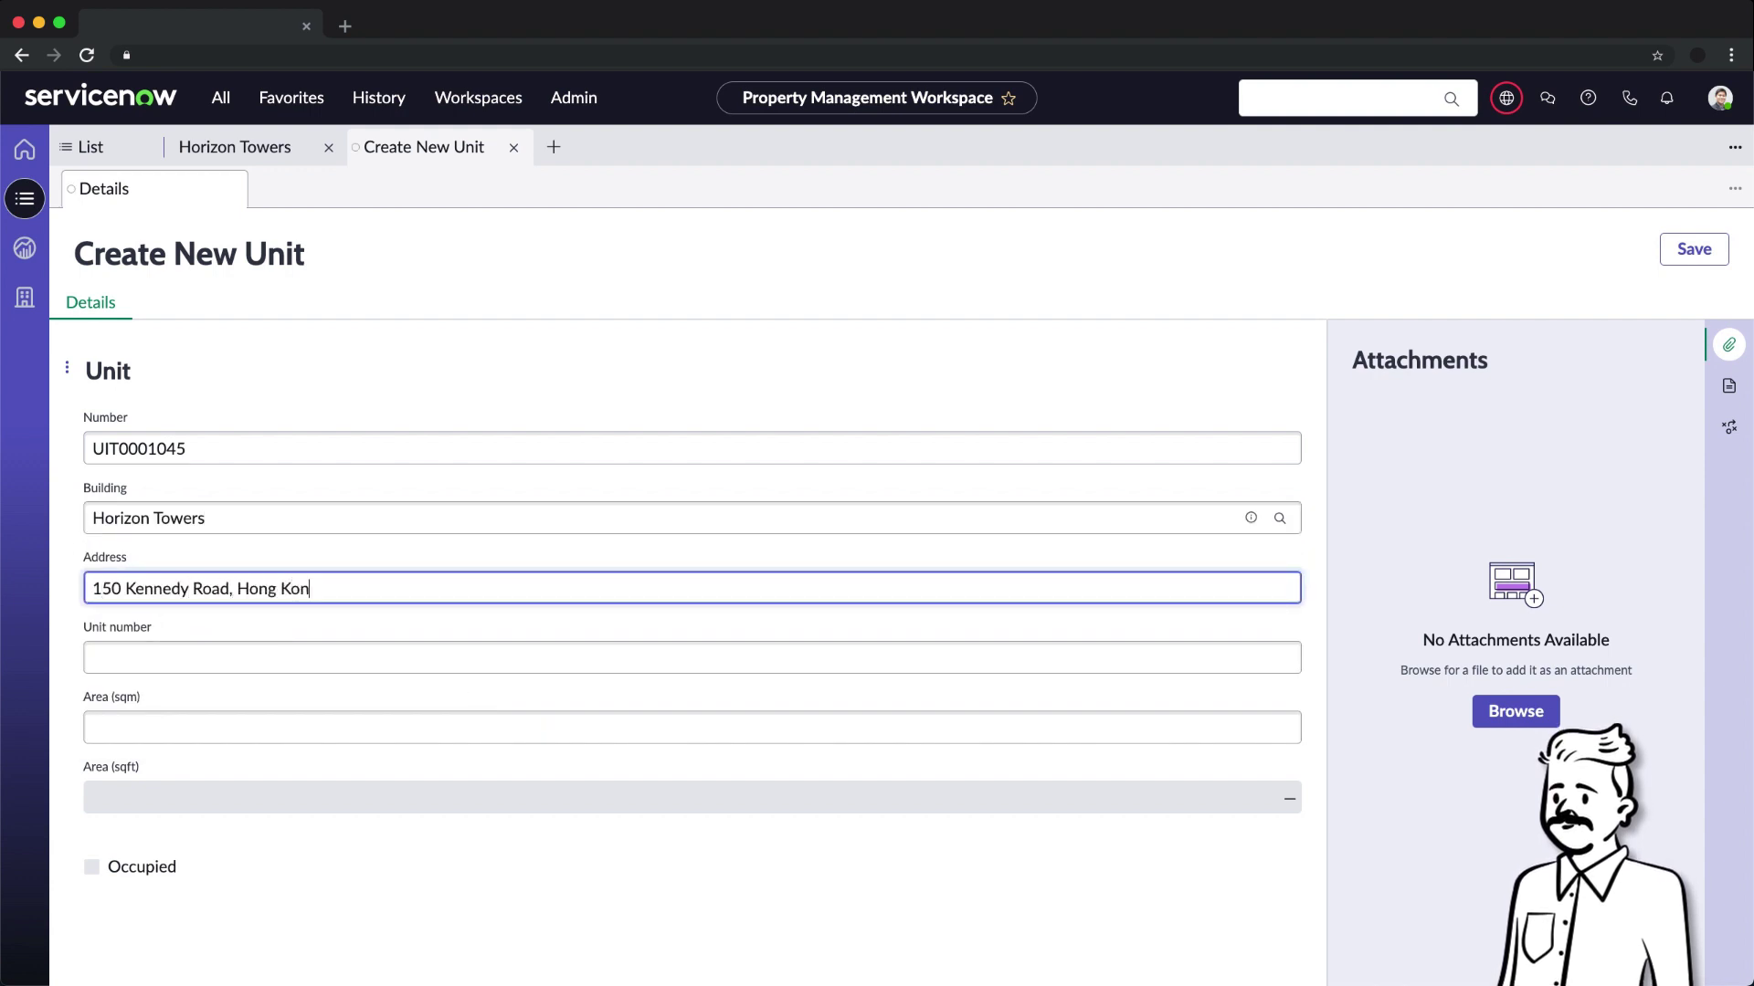
pyautogui.click(283, 651)
pyautogui.write('08-')
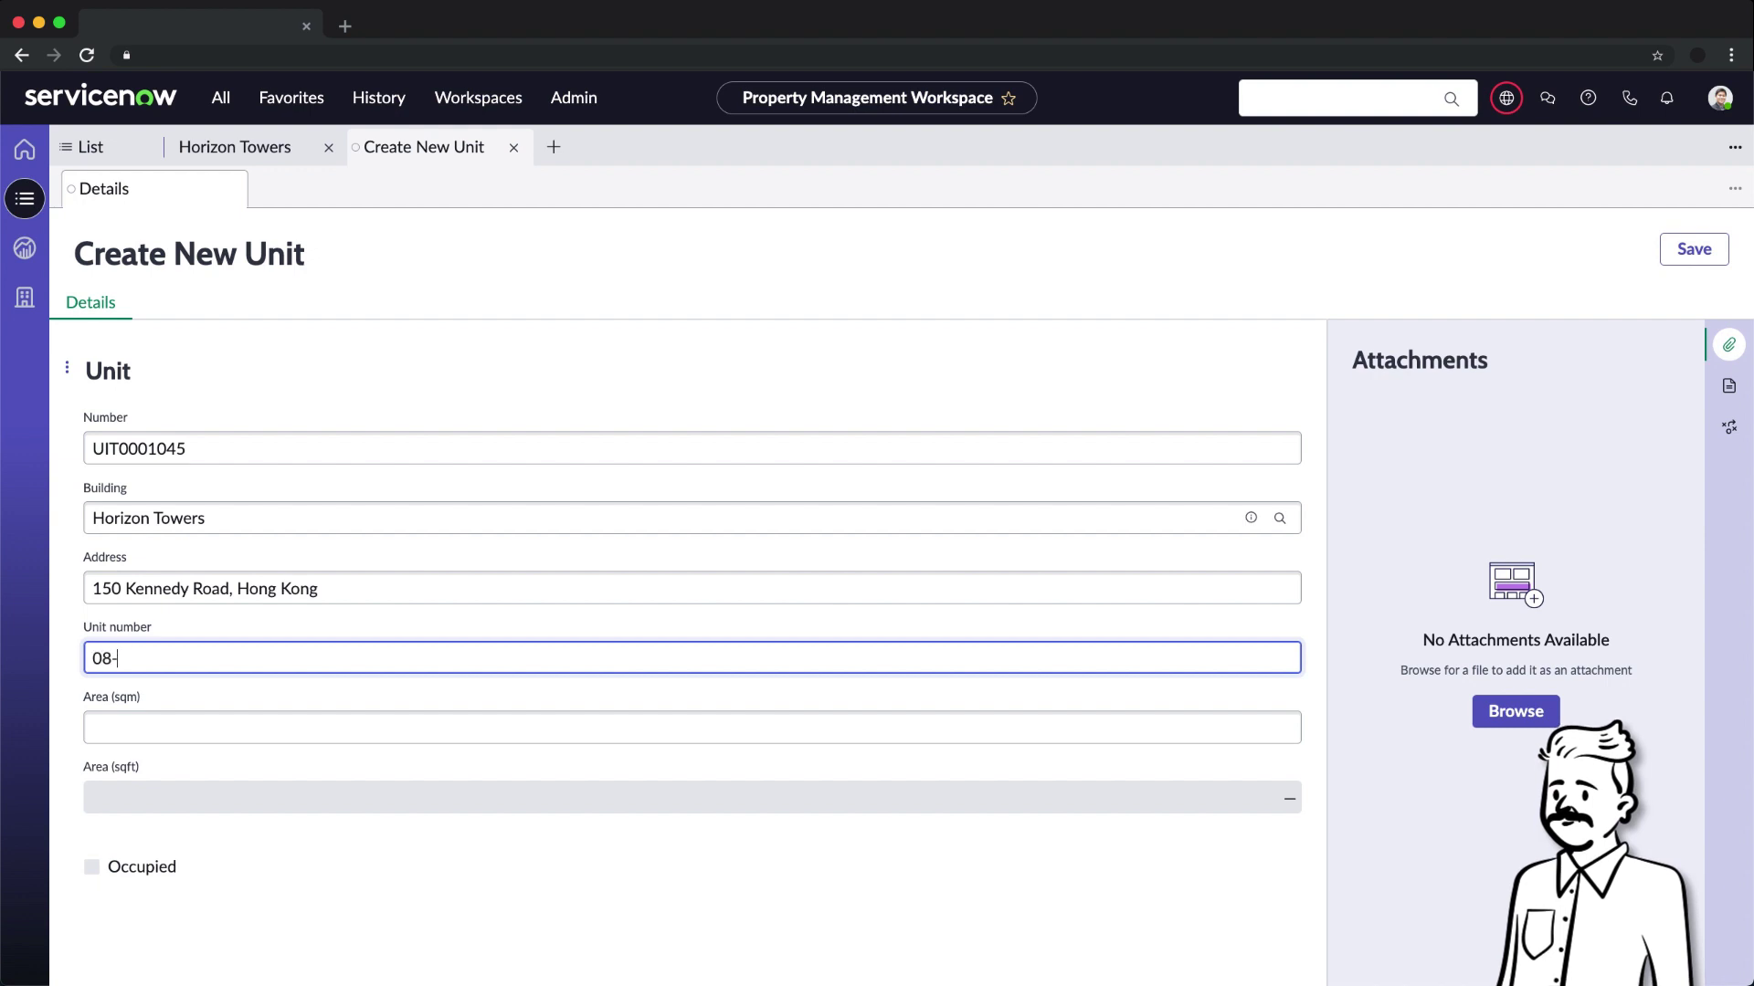
pyautogui.write('88')
pyautogui.click(269, 723)
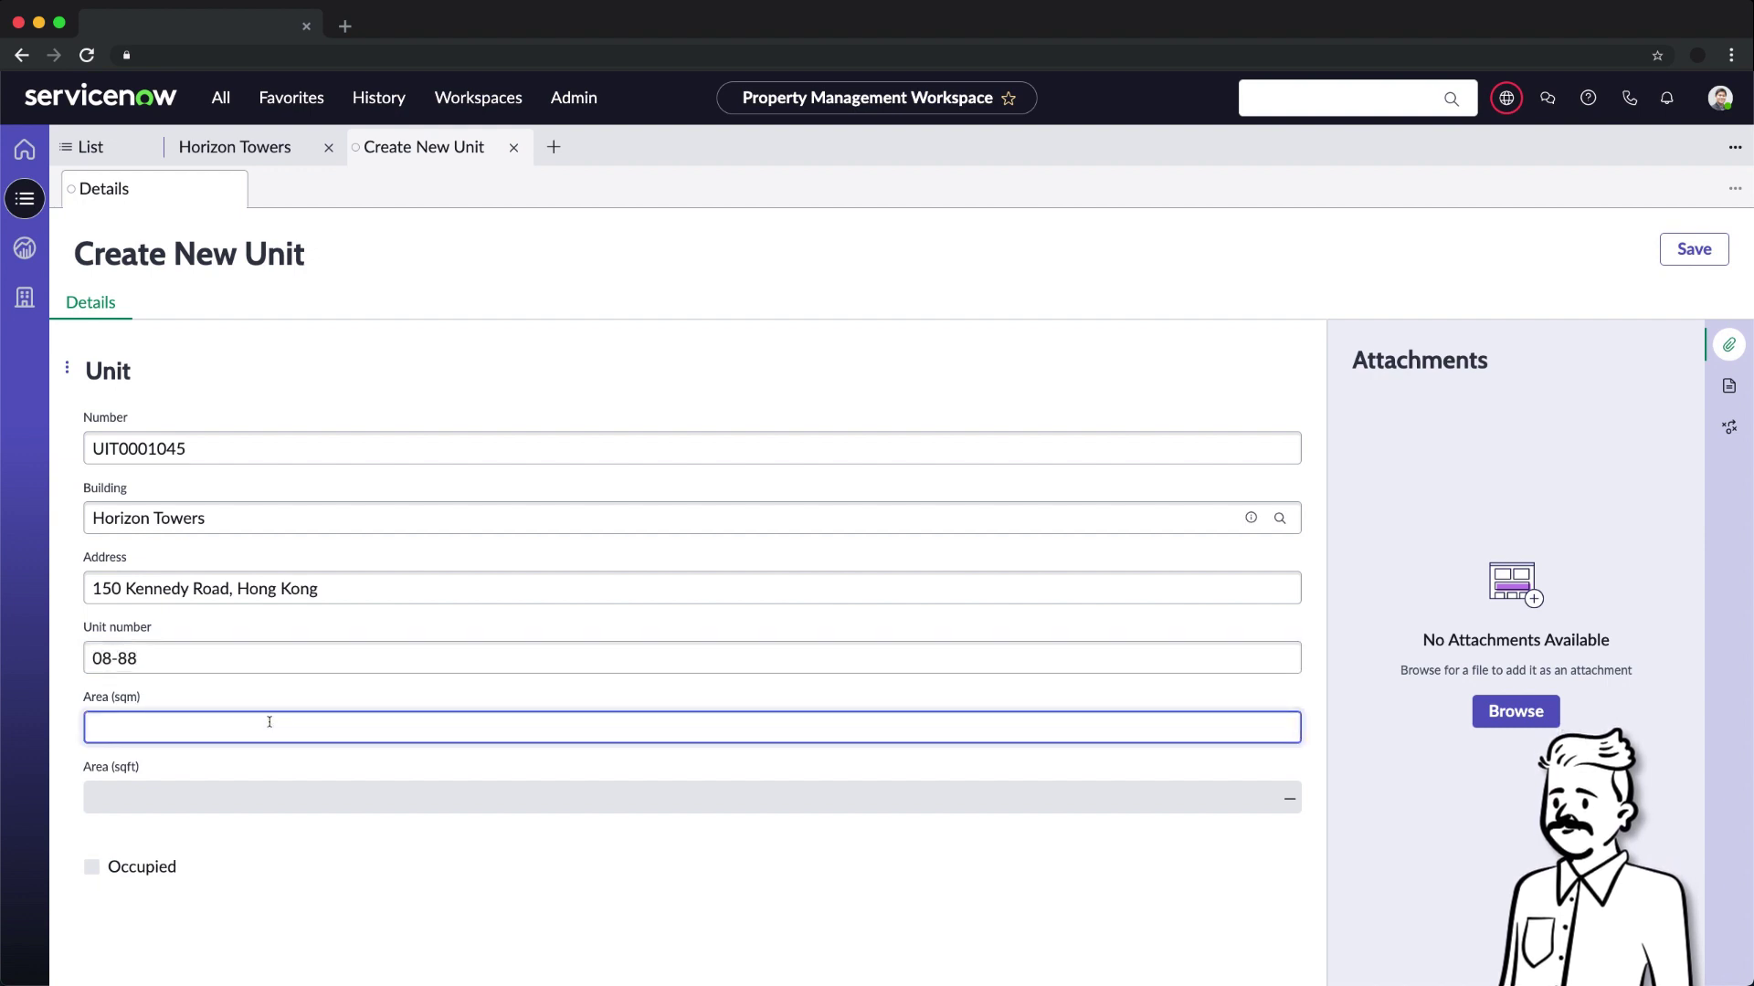
pyautogui.write('600')
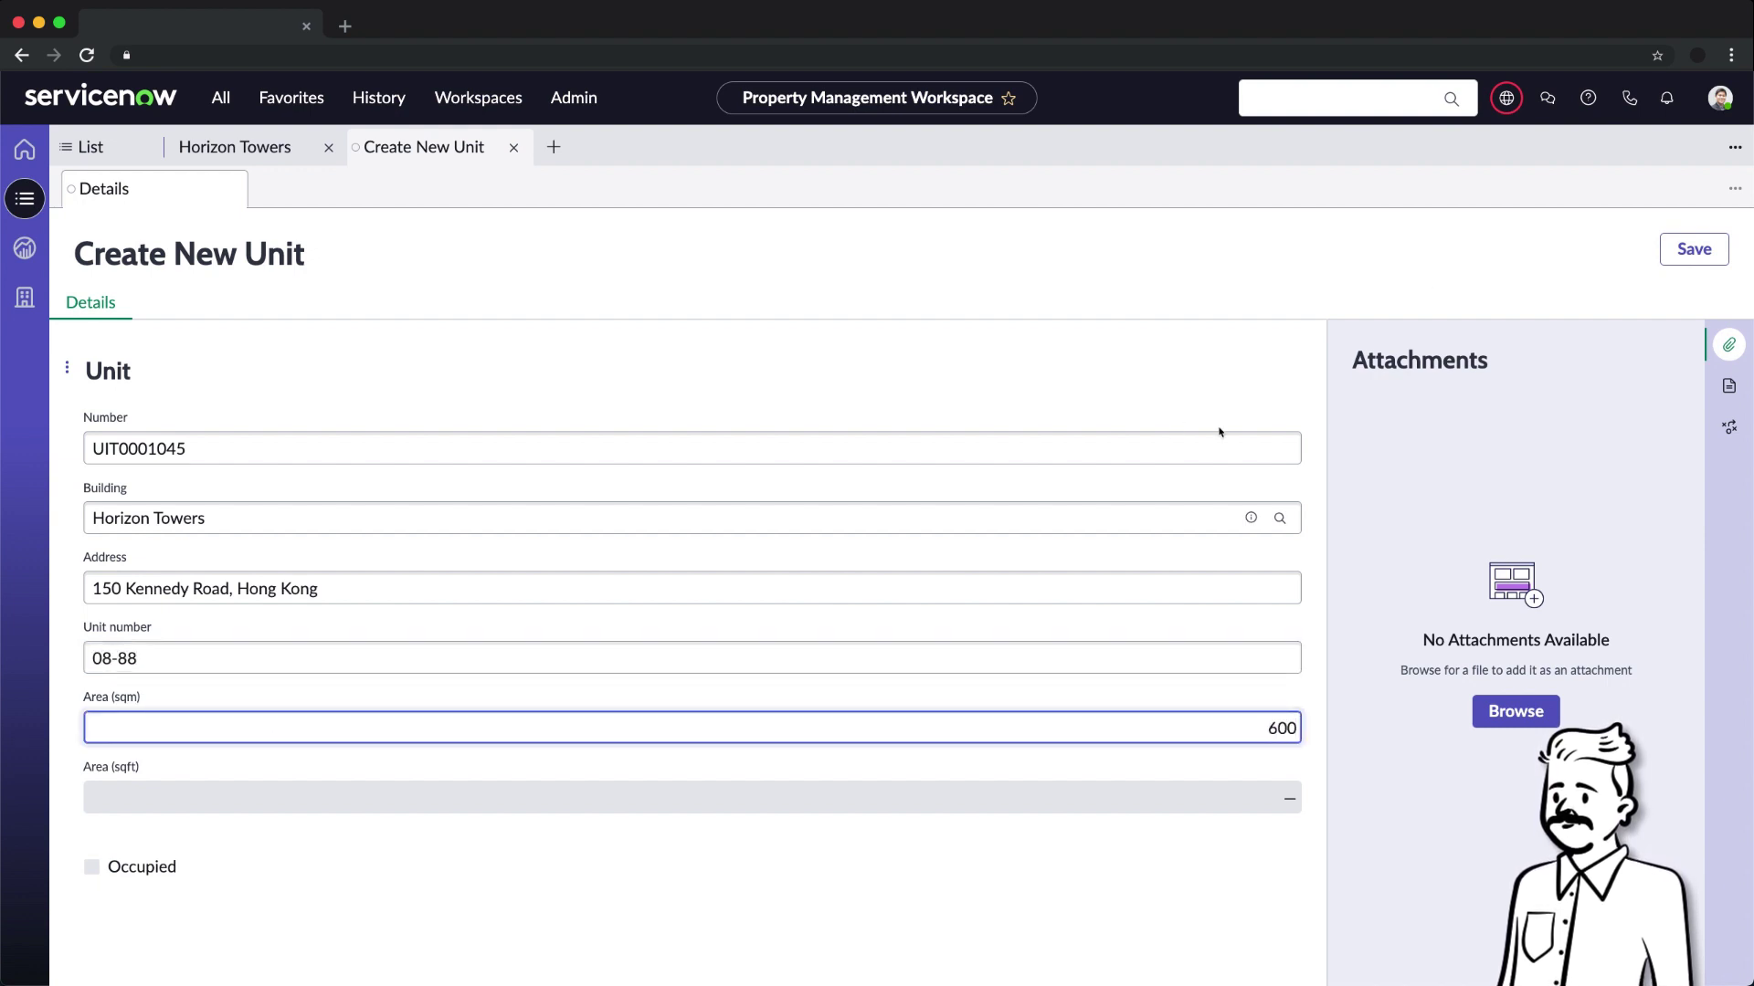
pyautogui.click(1693, 247)
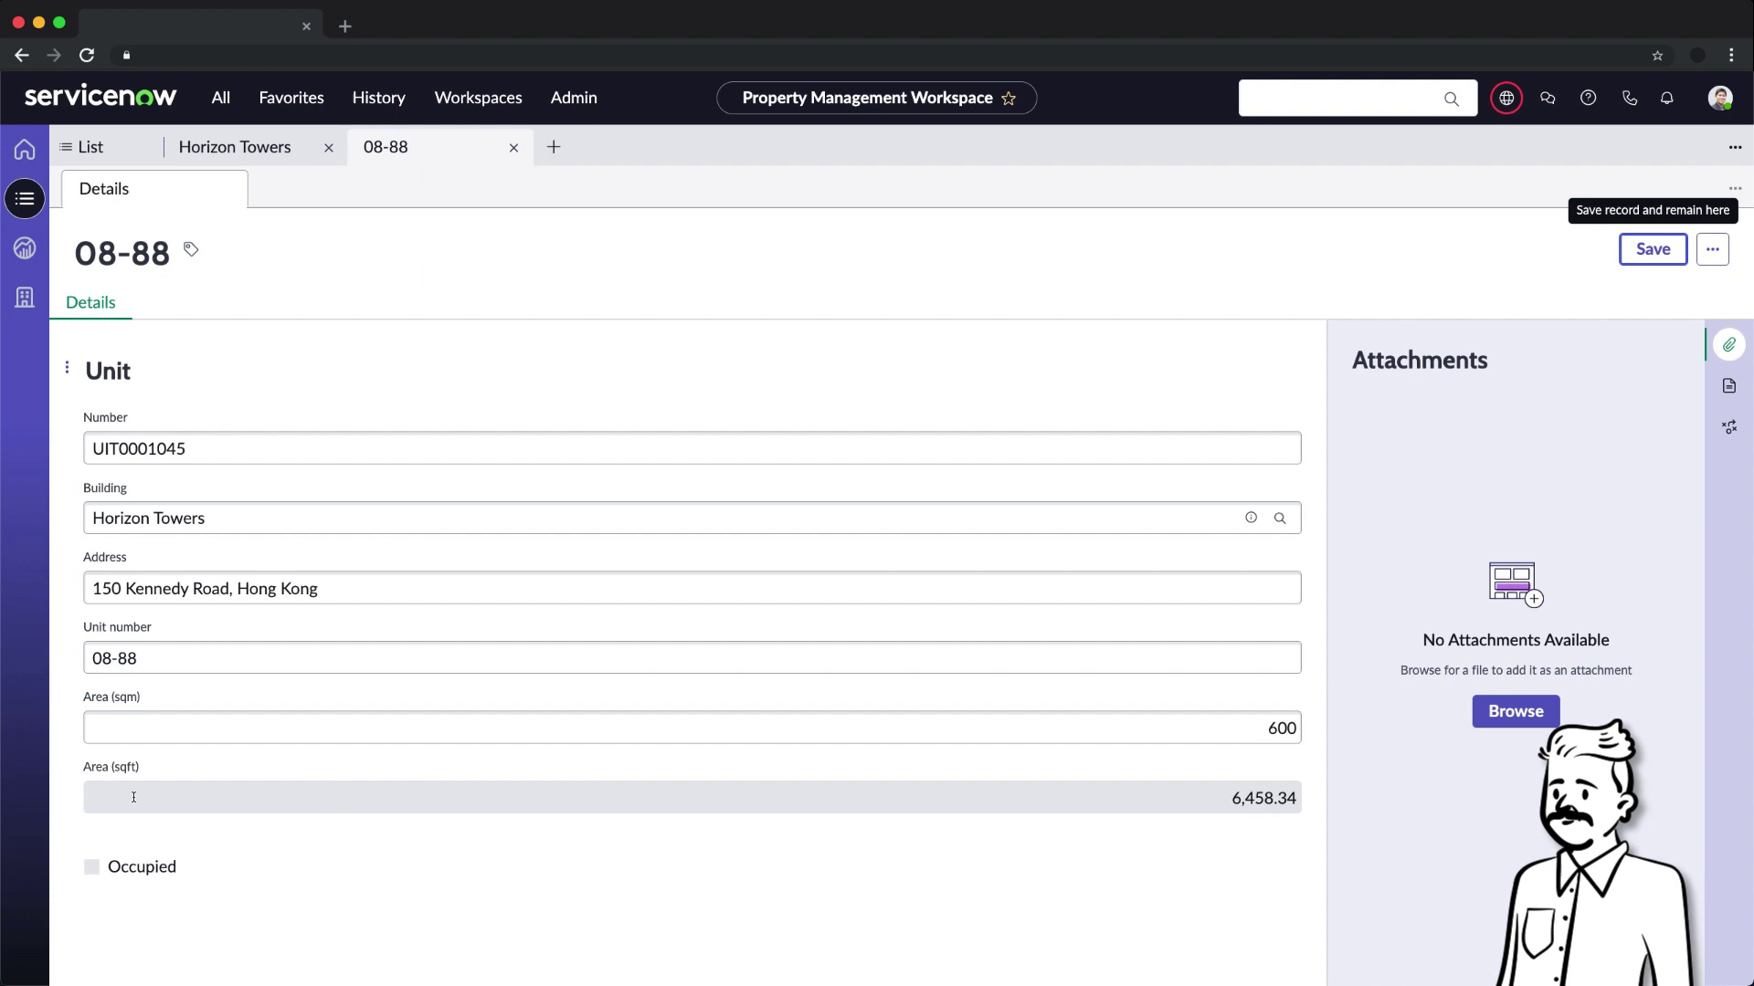
pyautogui.scroll(-1, 165, 548)
pyautogui.scroll(-2, 165, 548)
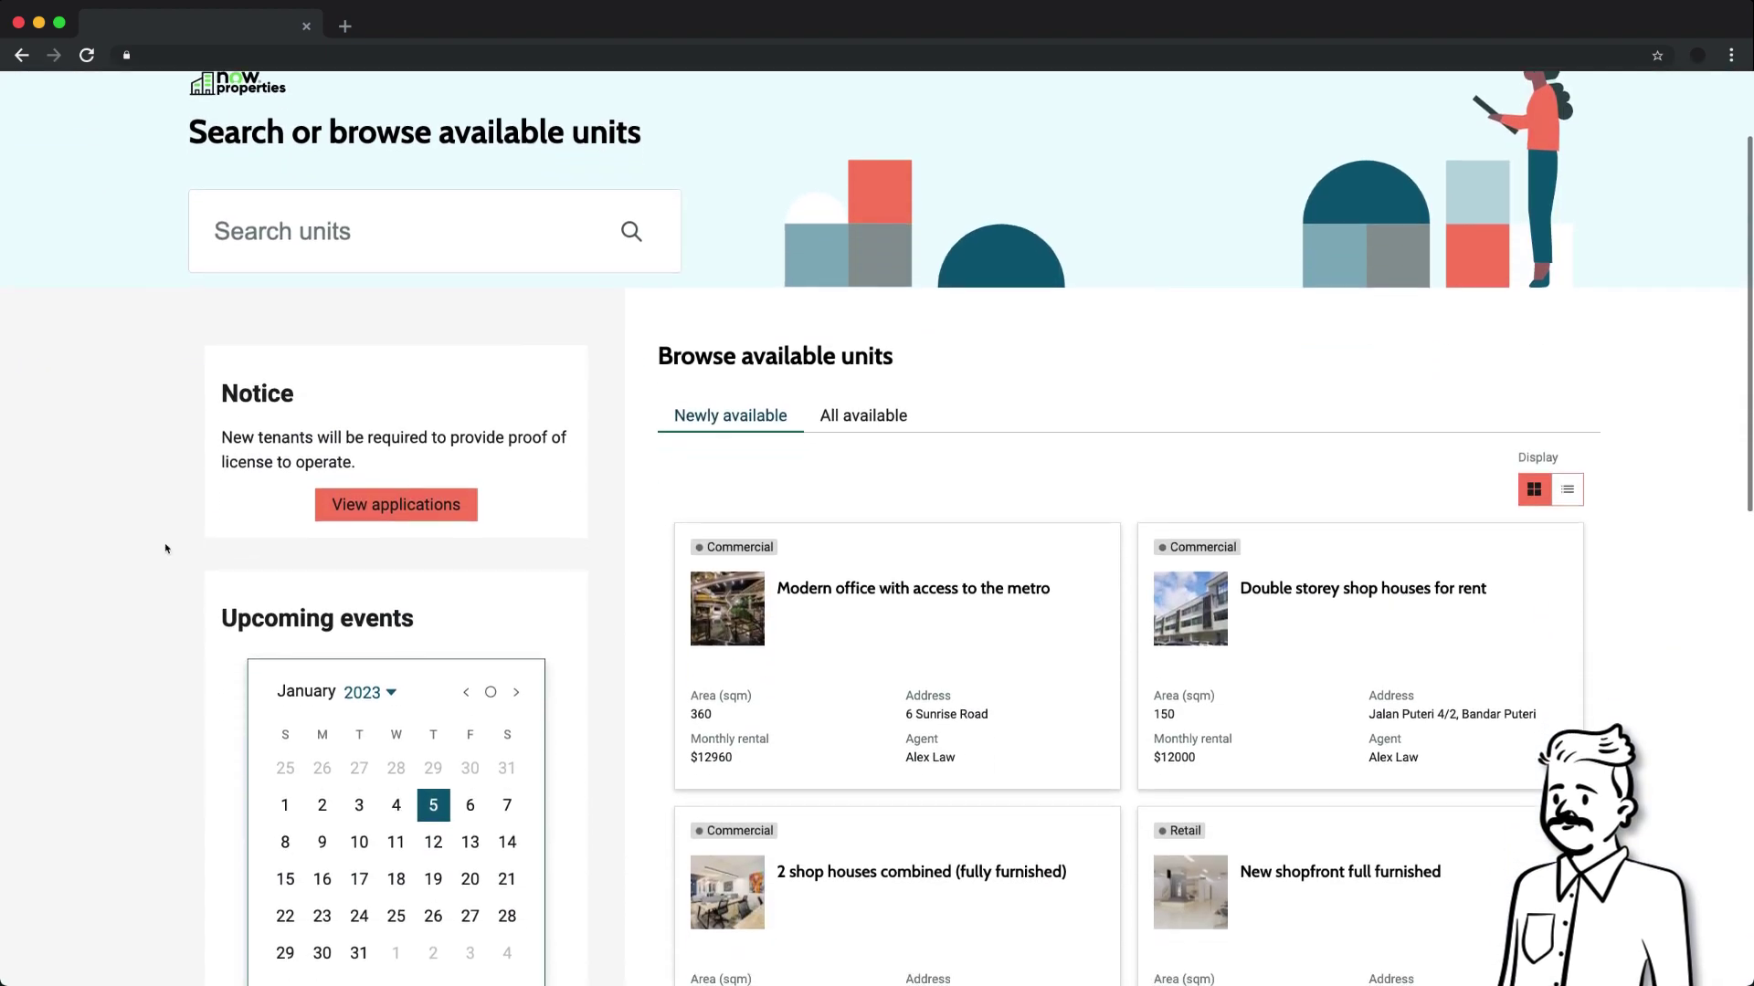
pyautogui.scroll(-1, 165, 549)
pyautogui.scroll(-1, 166, 548)
pyautogui.scroll(-1, 166, 548)
pyautogui.scroll(-1, 166, 549)
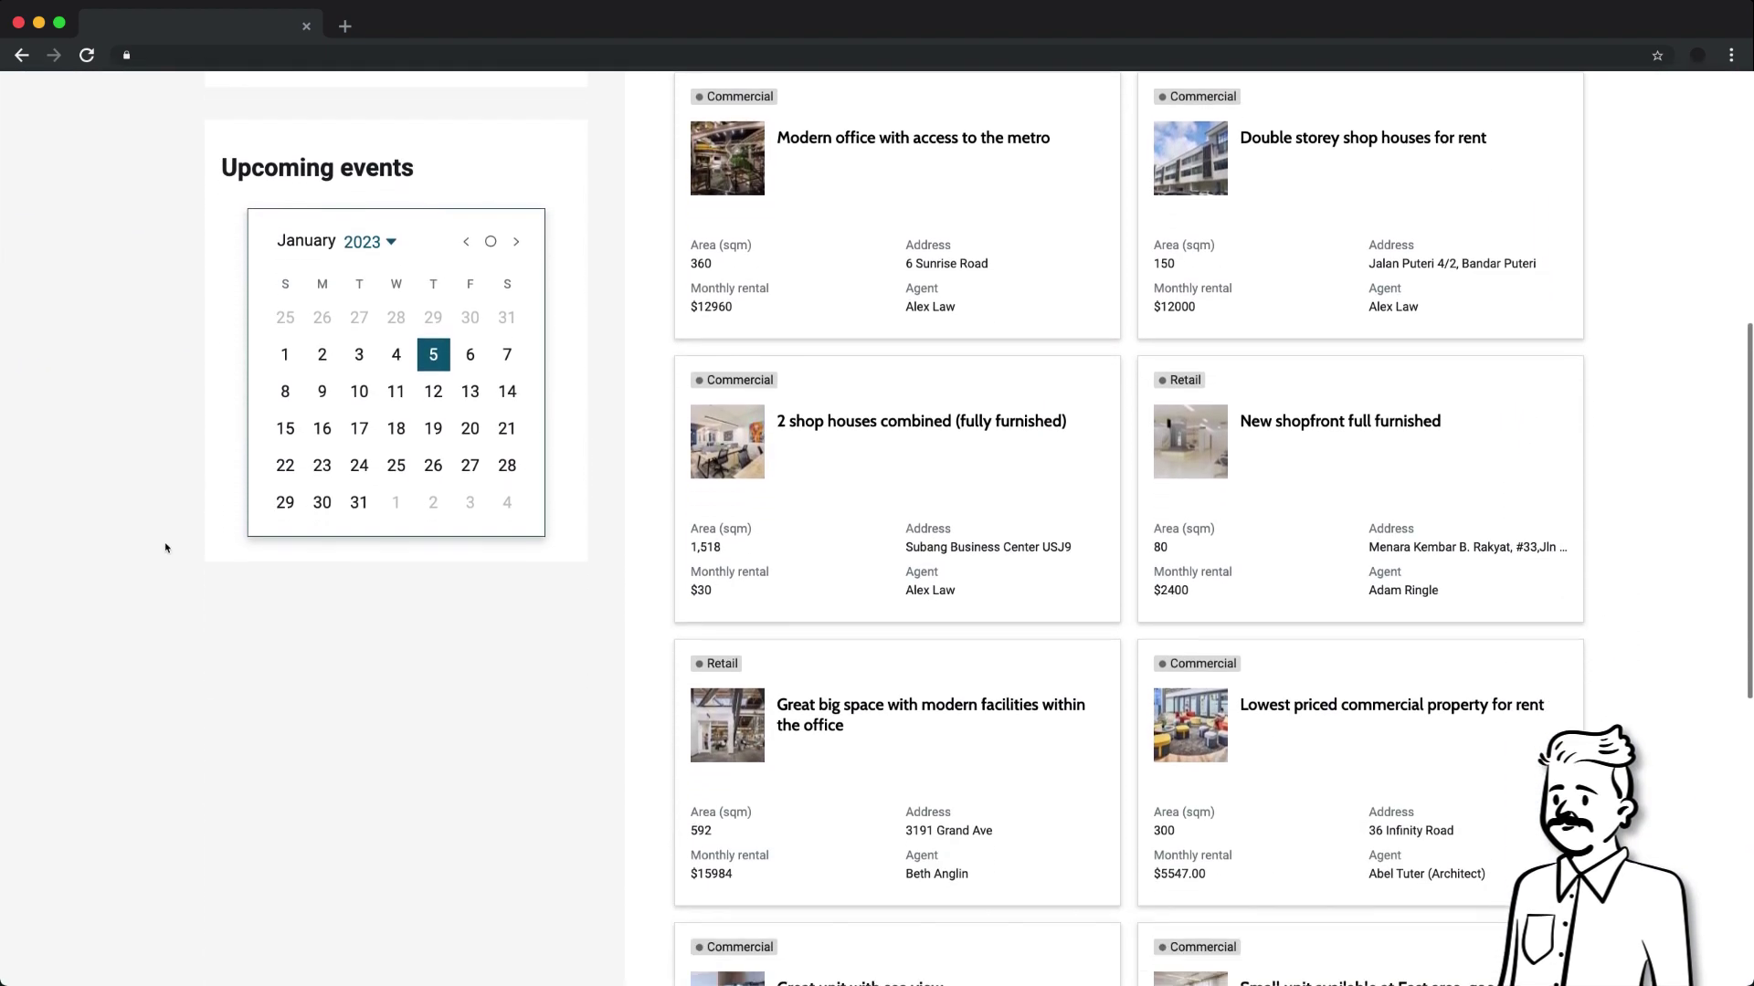
pyautogui.scroll(-1, 165, 548)
pyautogui.scroll(-1, 166, 549)
pyautogui.scroll(2, 167, 548)
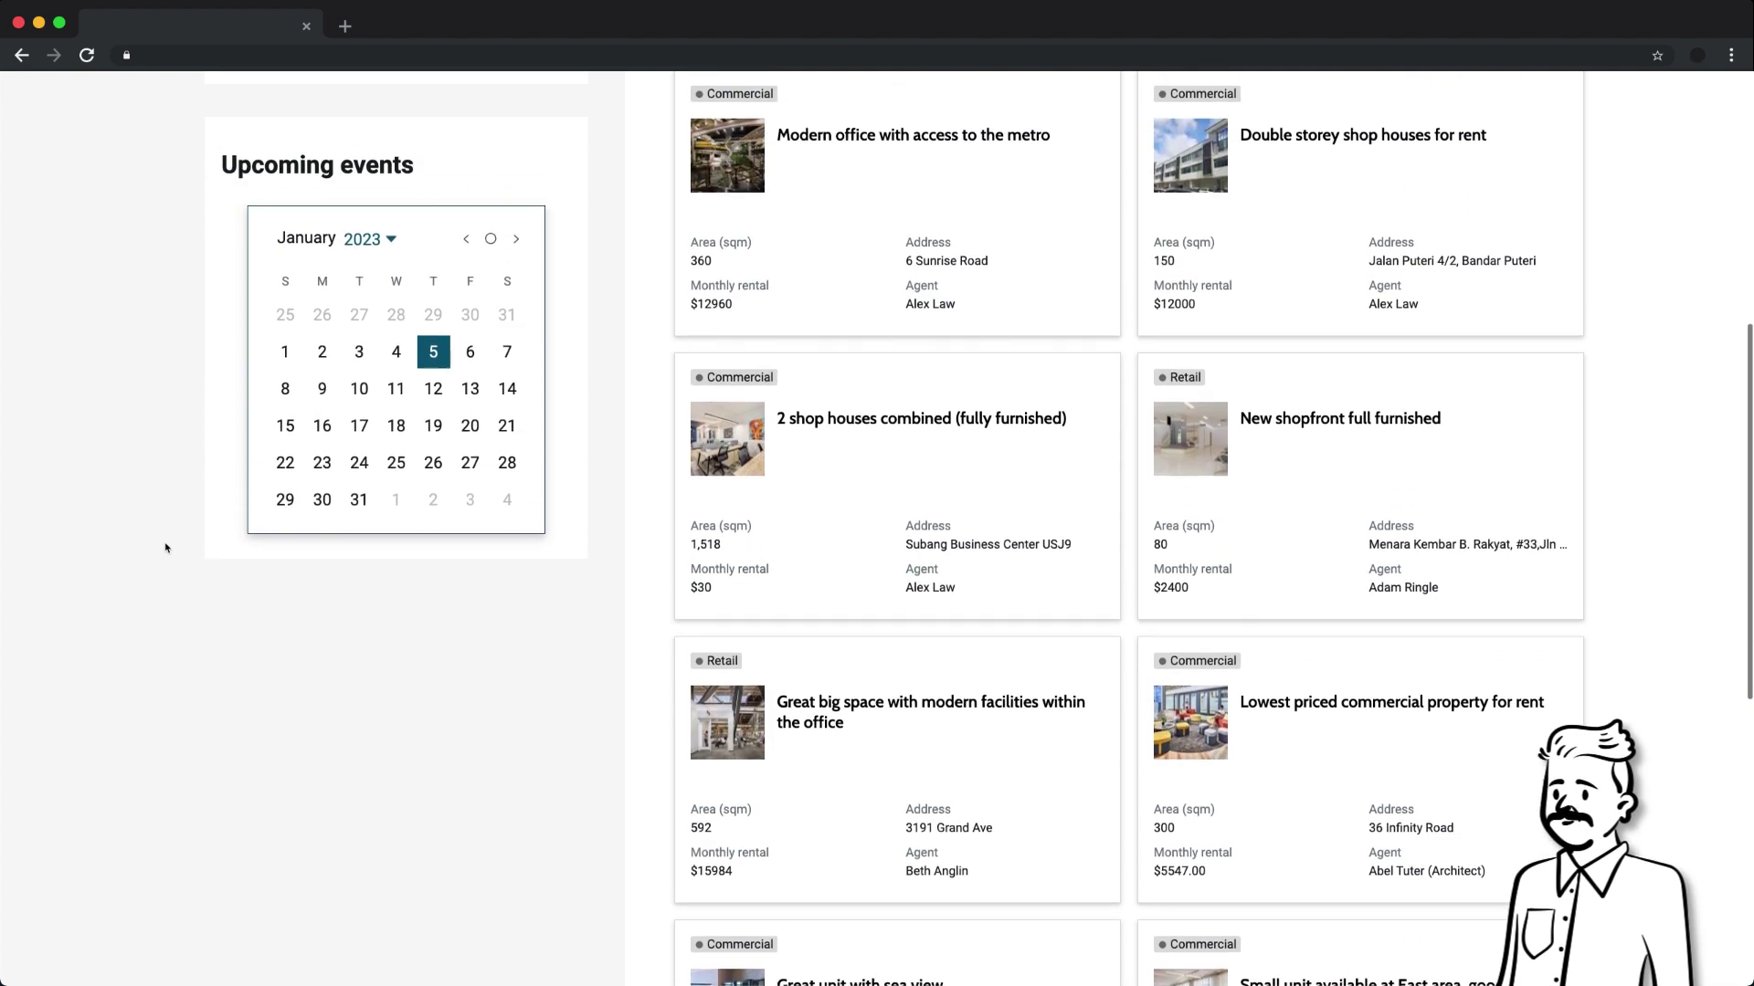
pyautogui.scroll(2, 165, 548)
pyautogui.scroll(1, 166, 548)
pyautogui.scroll(2, 166, 548)
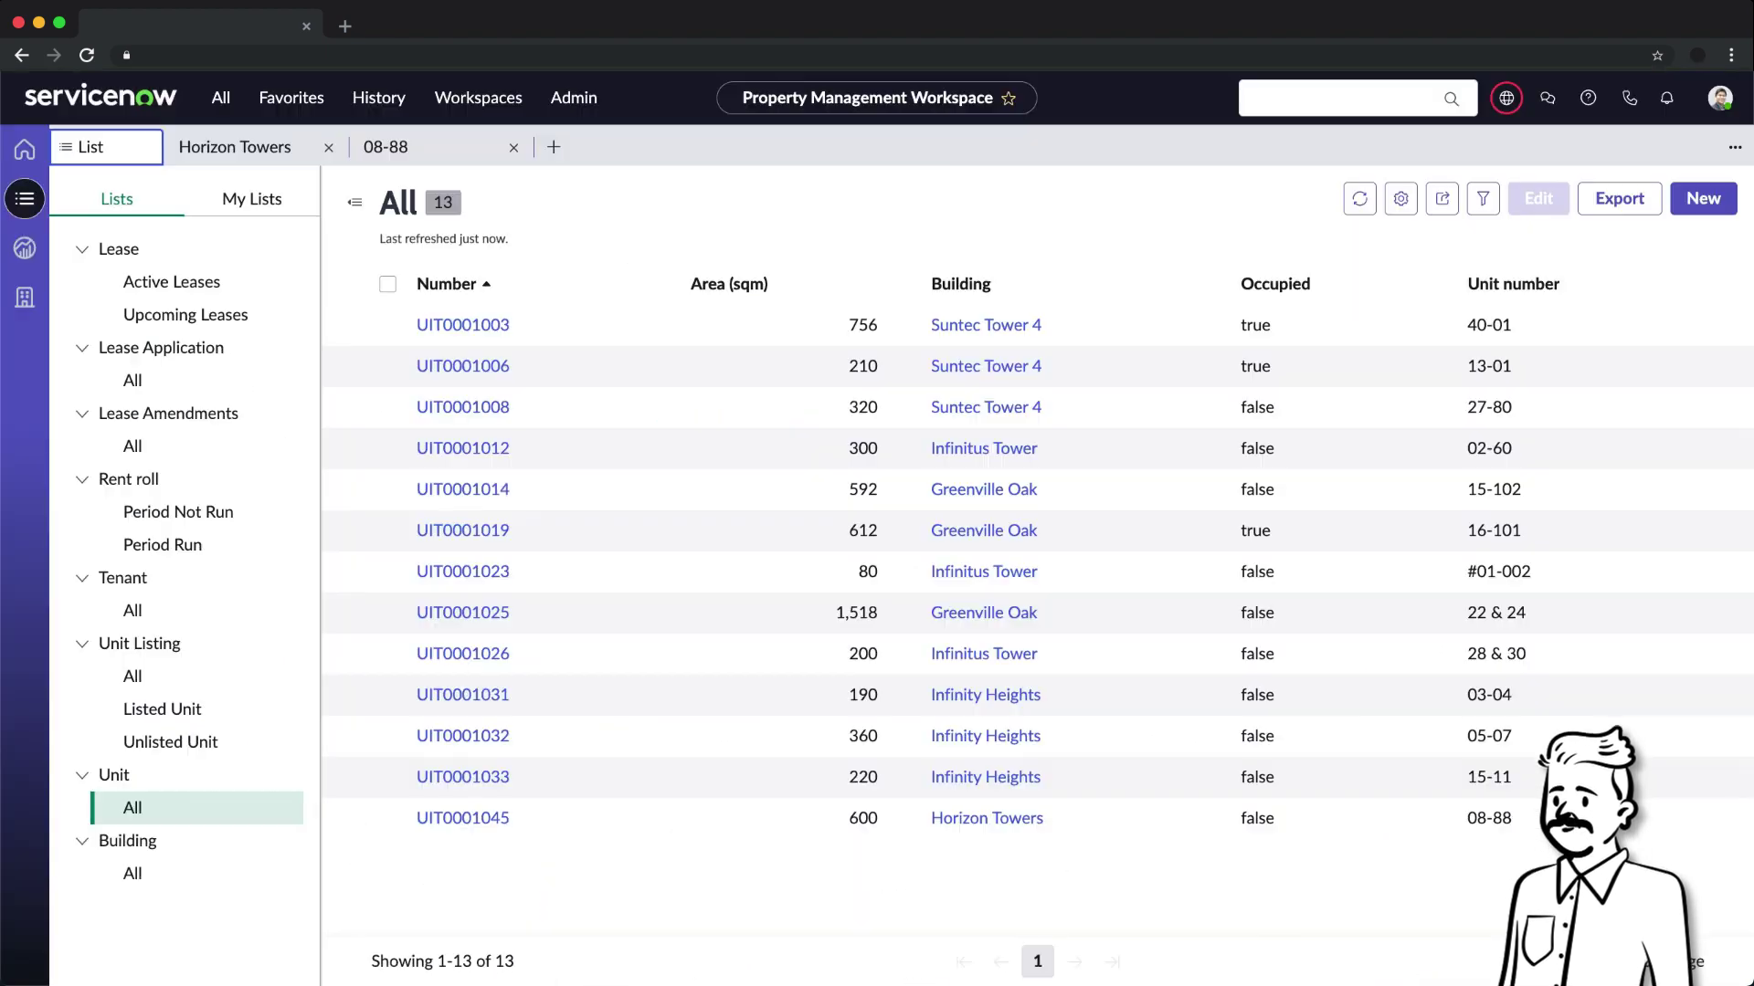
# Switch between the Unlisted and Listed Unit lists, ending on Unlisted Units with 08-88
pyautogui.click(190, 737)
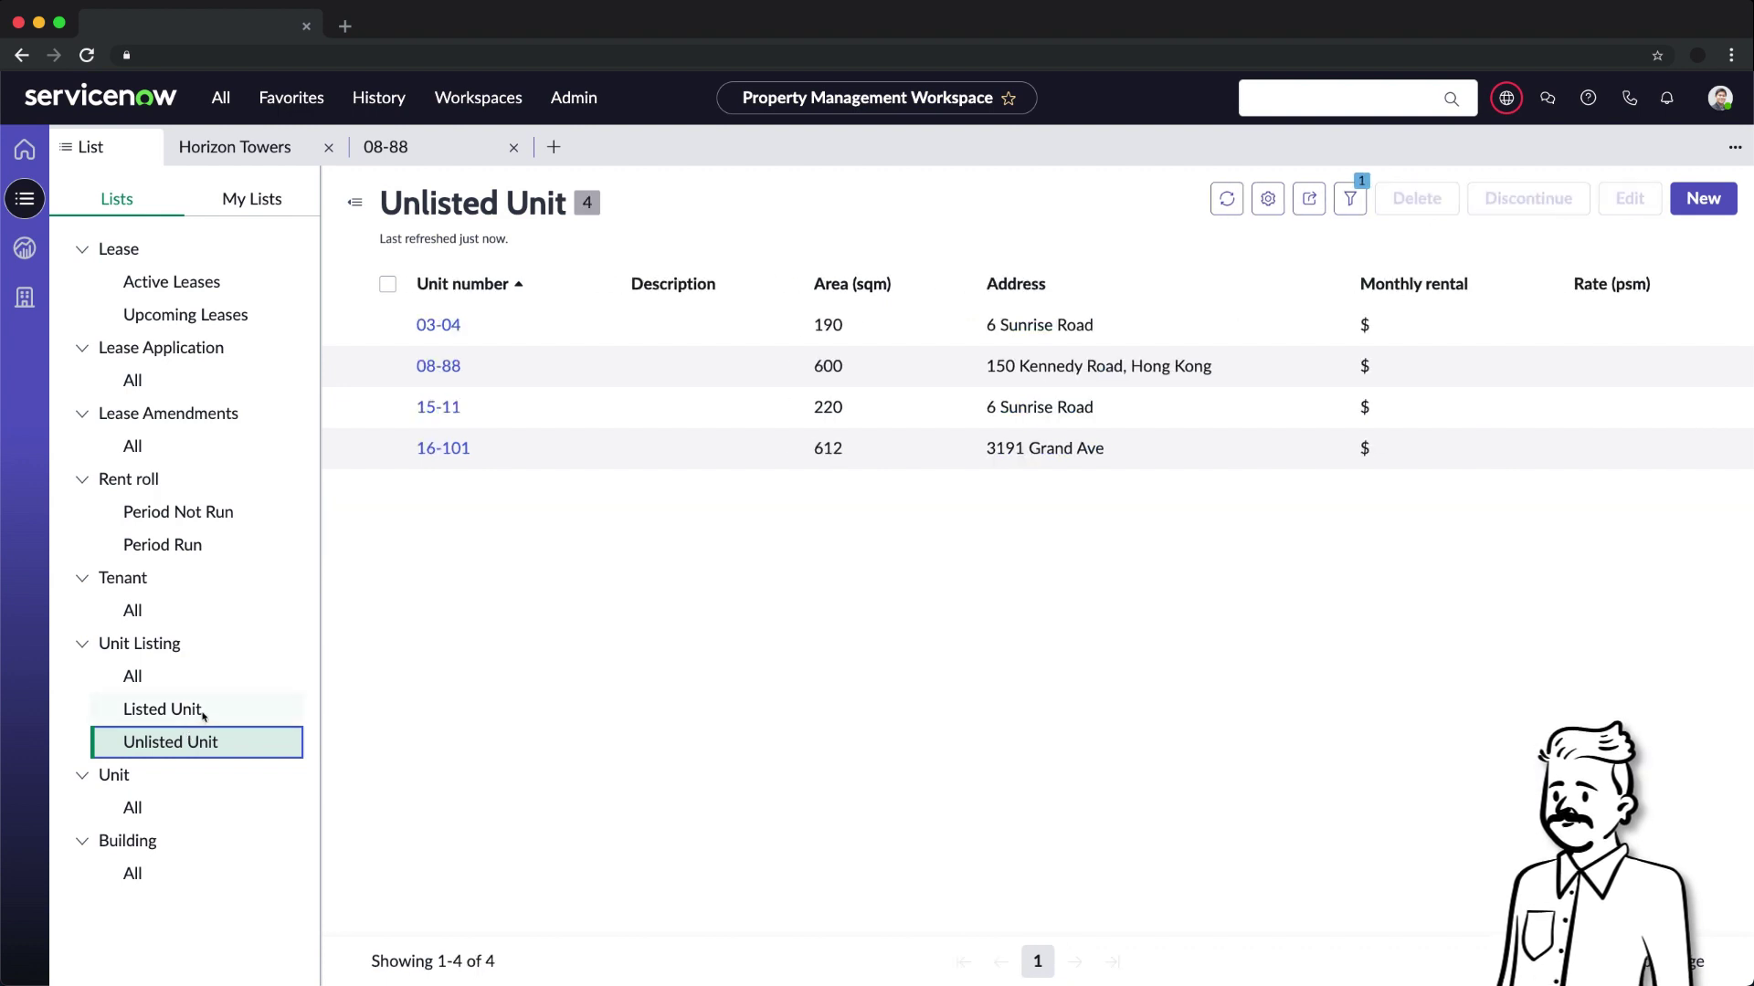
pyautogui.click(204, 712)
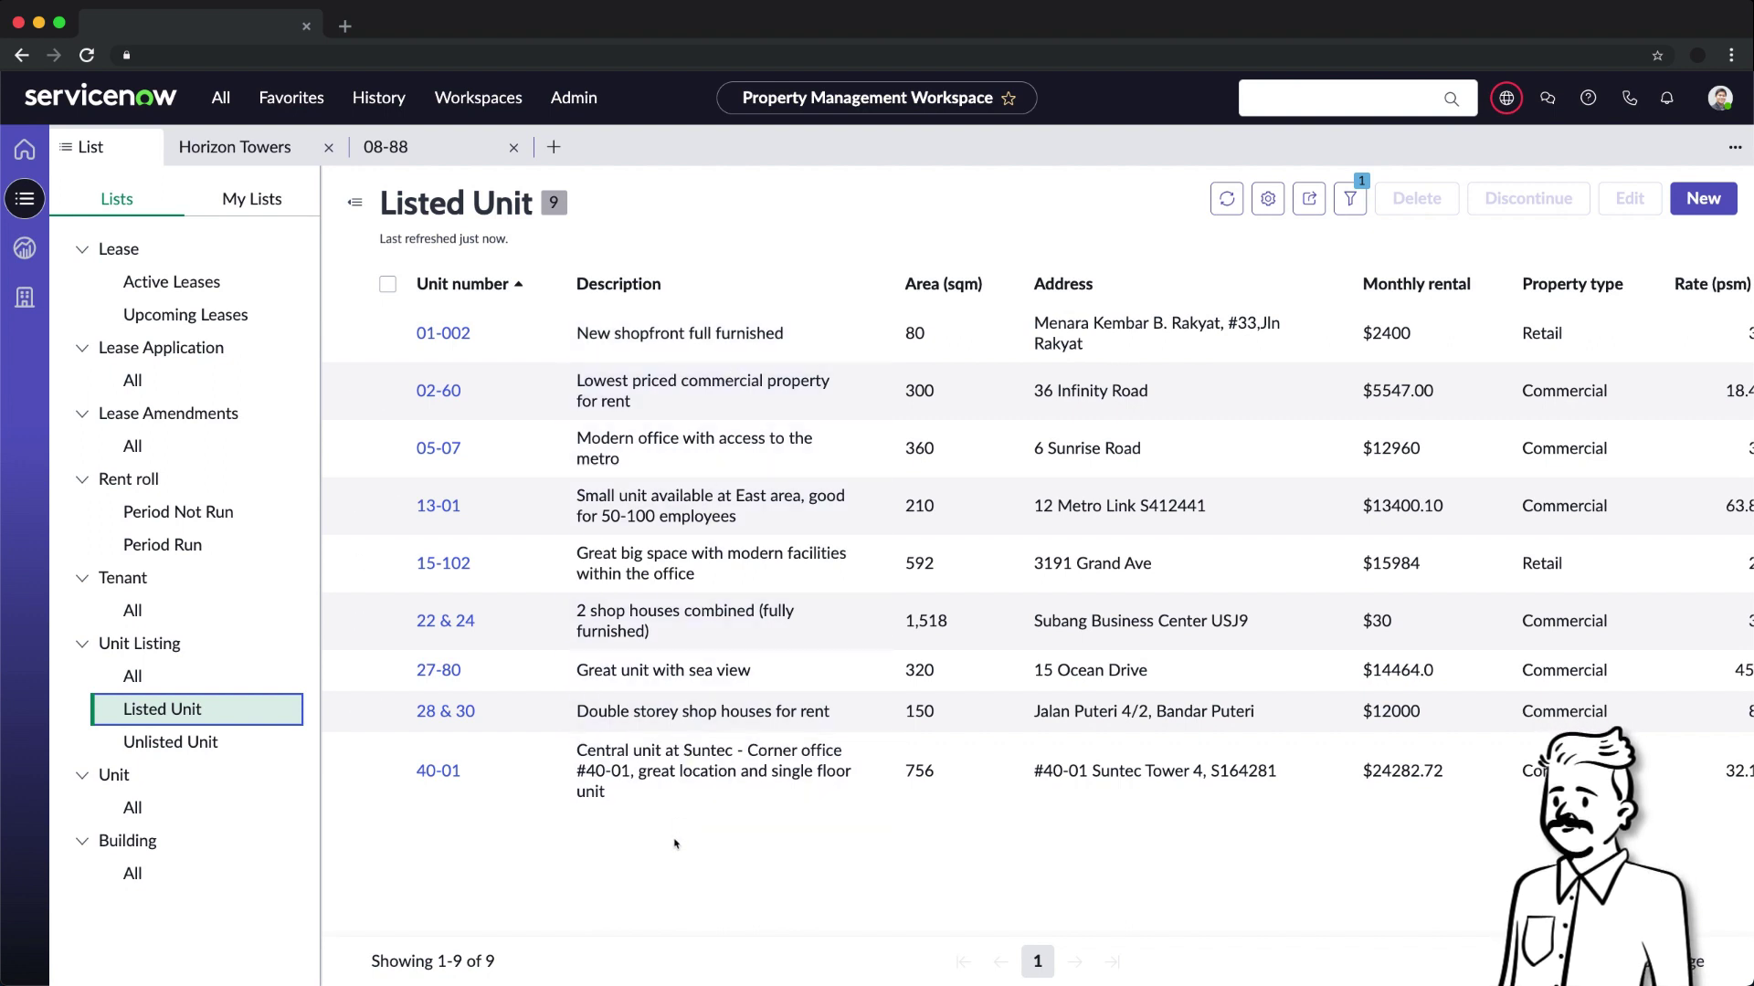
pyautogui.click(233, 747)
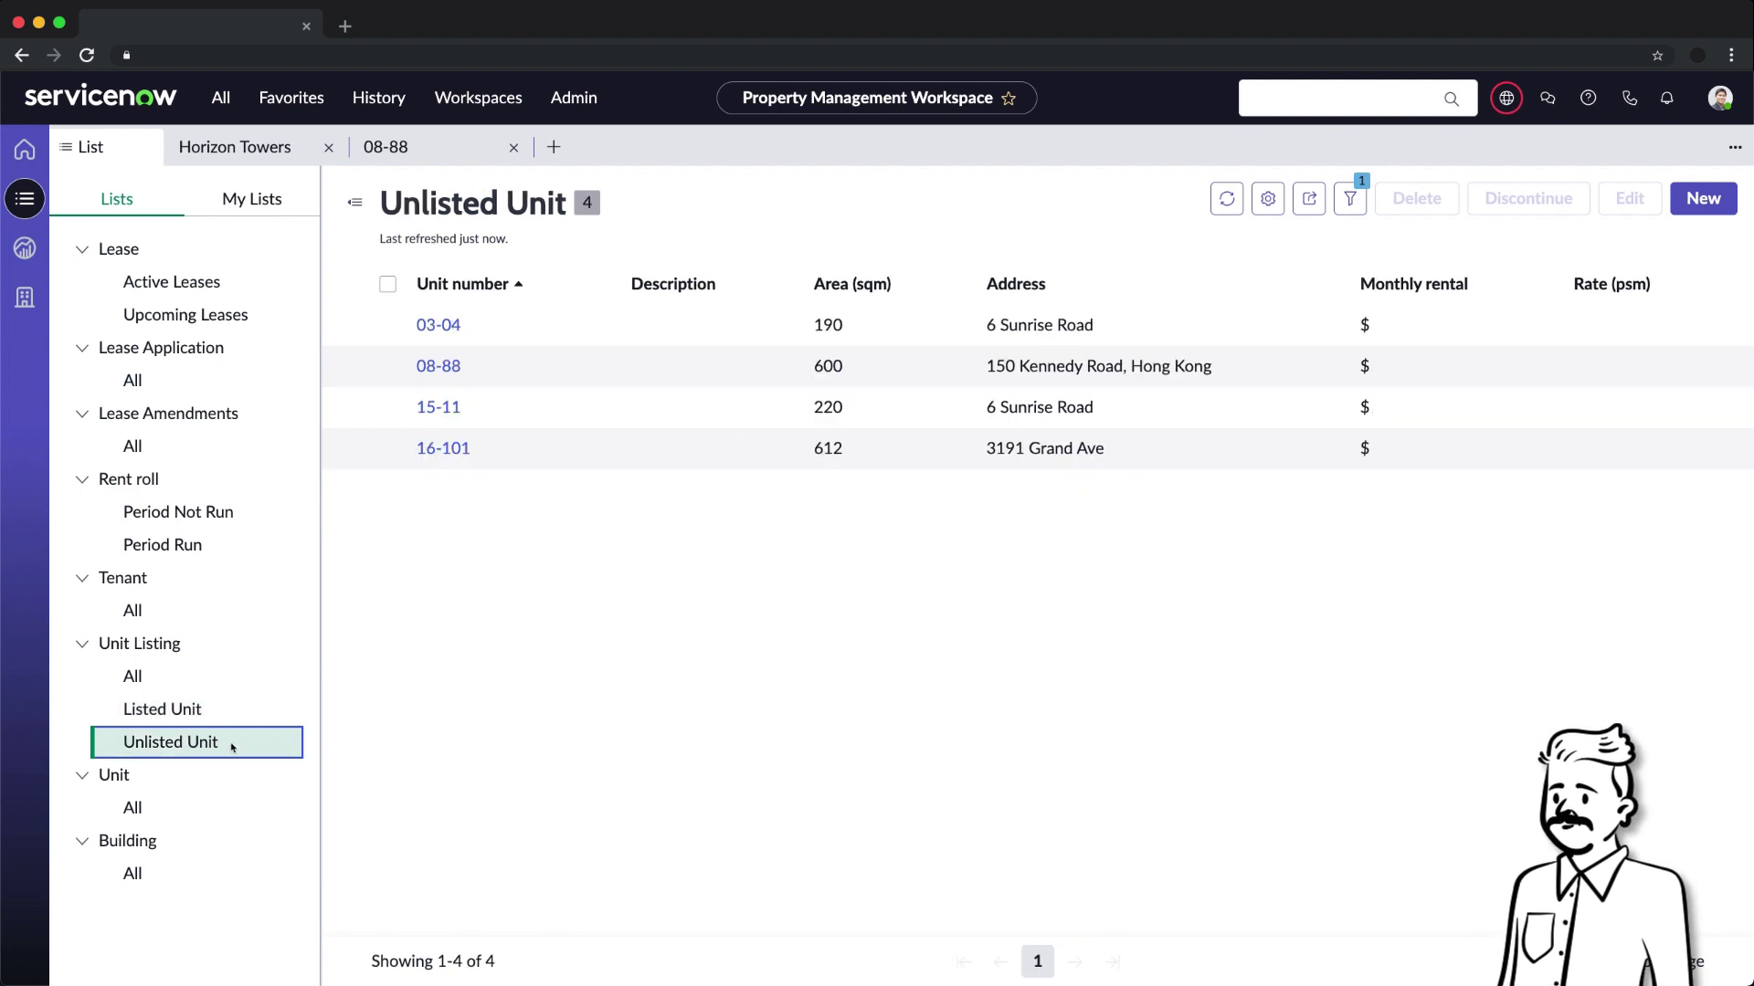
# Open unit 08-88, write a listing description and assign an agent
pyautogui.click(439, 366)
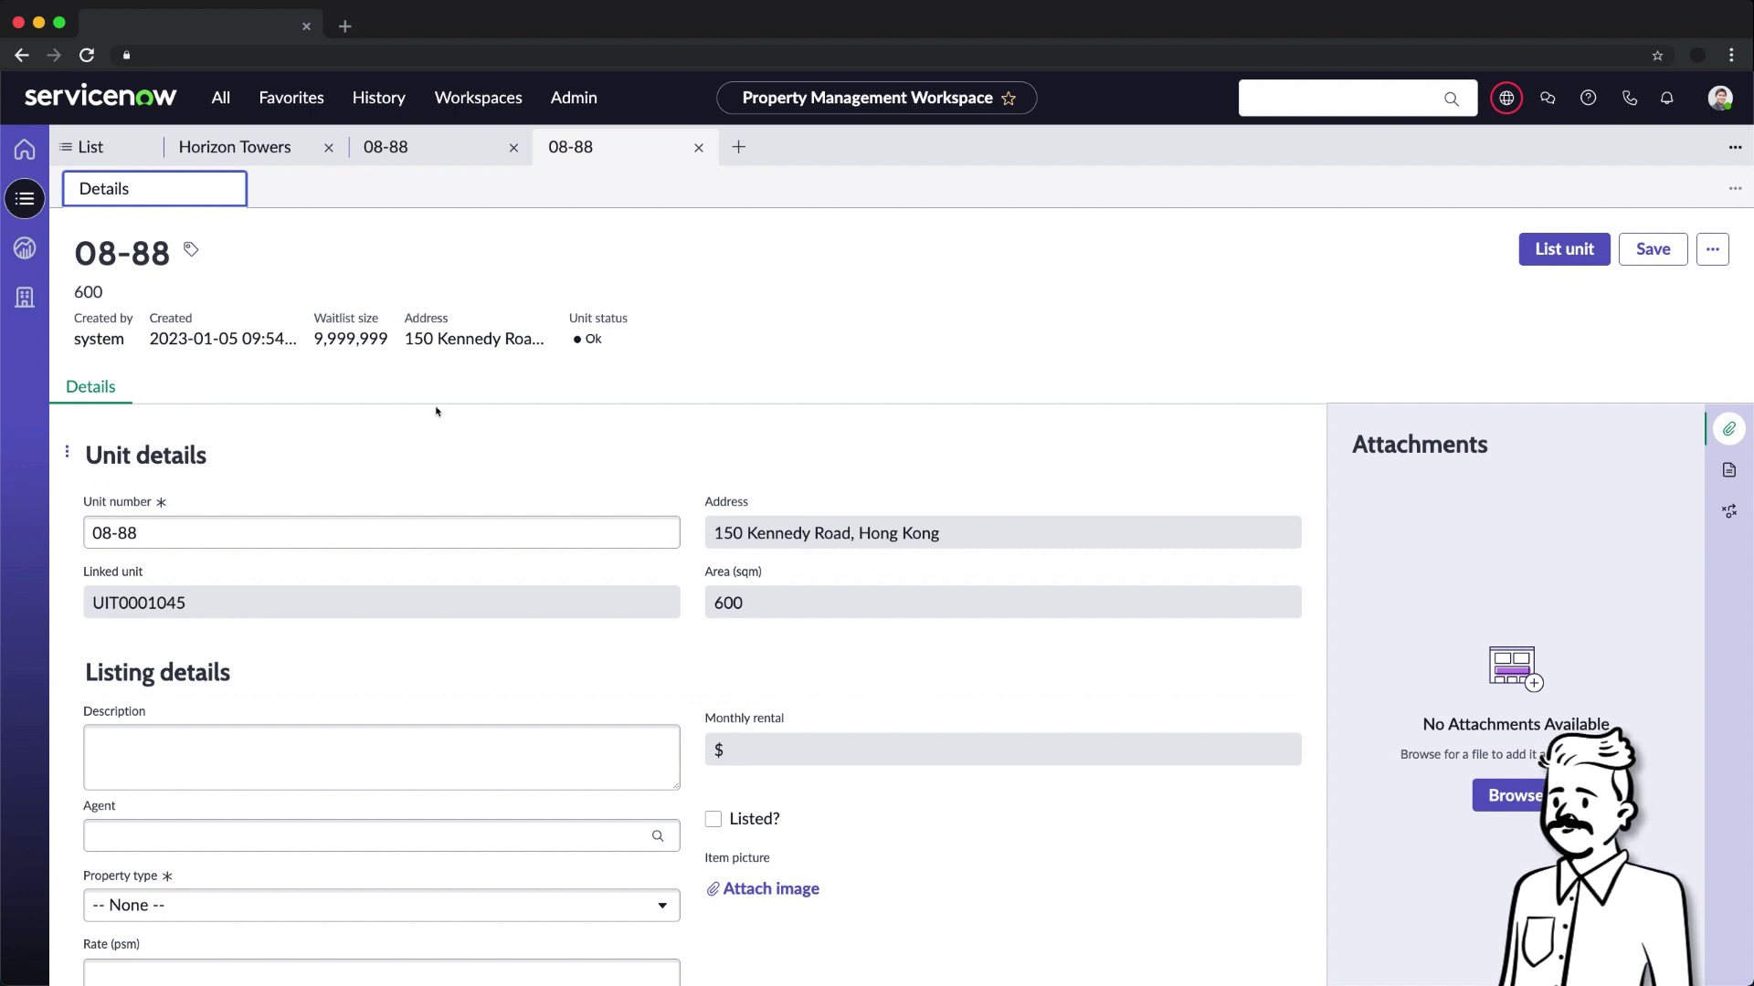
pyautogui.click(313, 752)
pyautogui.write('Great spacious corner unit with city view')
pyautogui.click(362, 835)
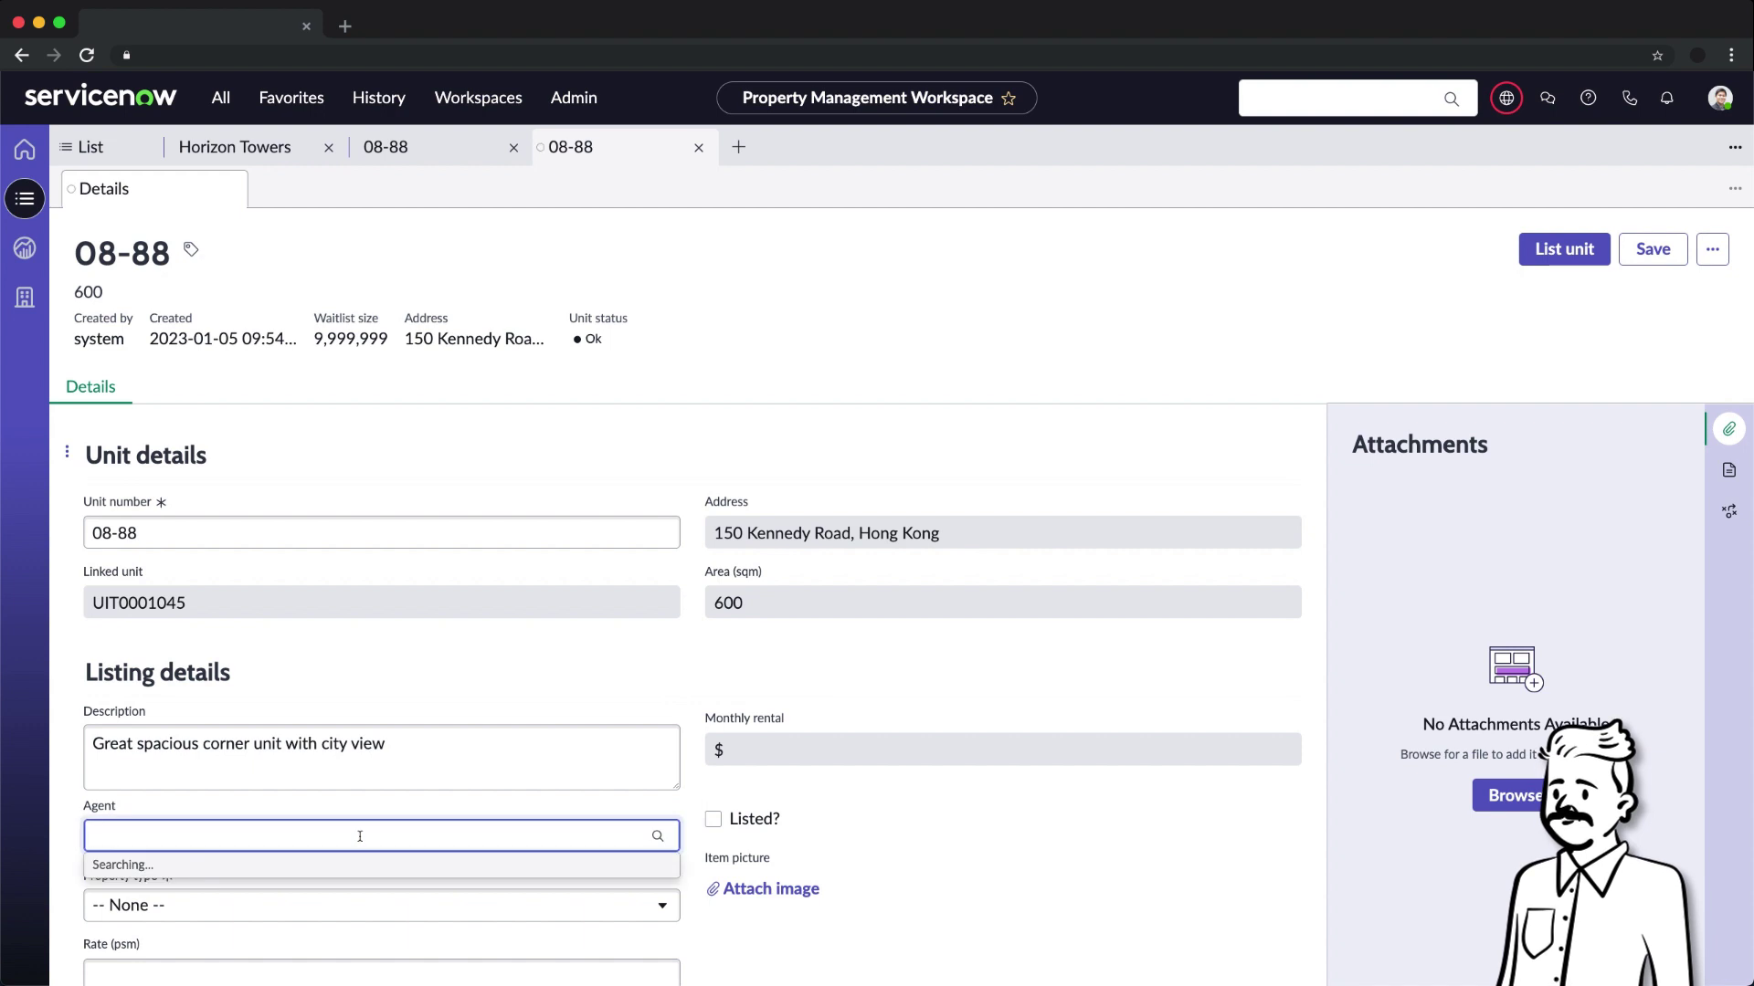
pyautogui.write('fred')
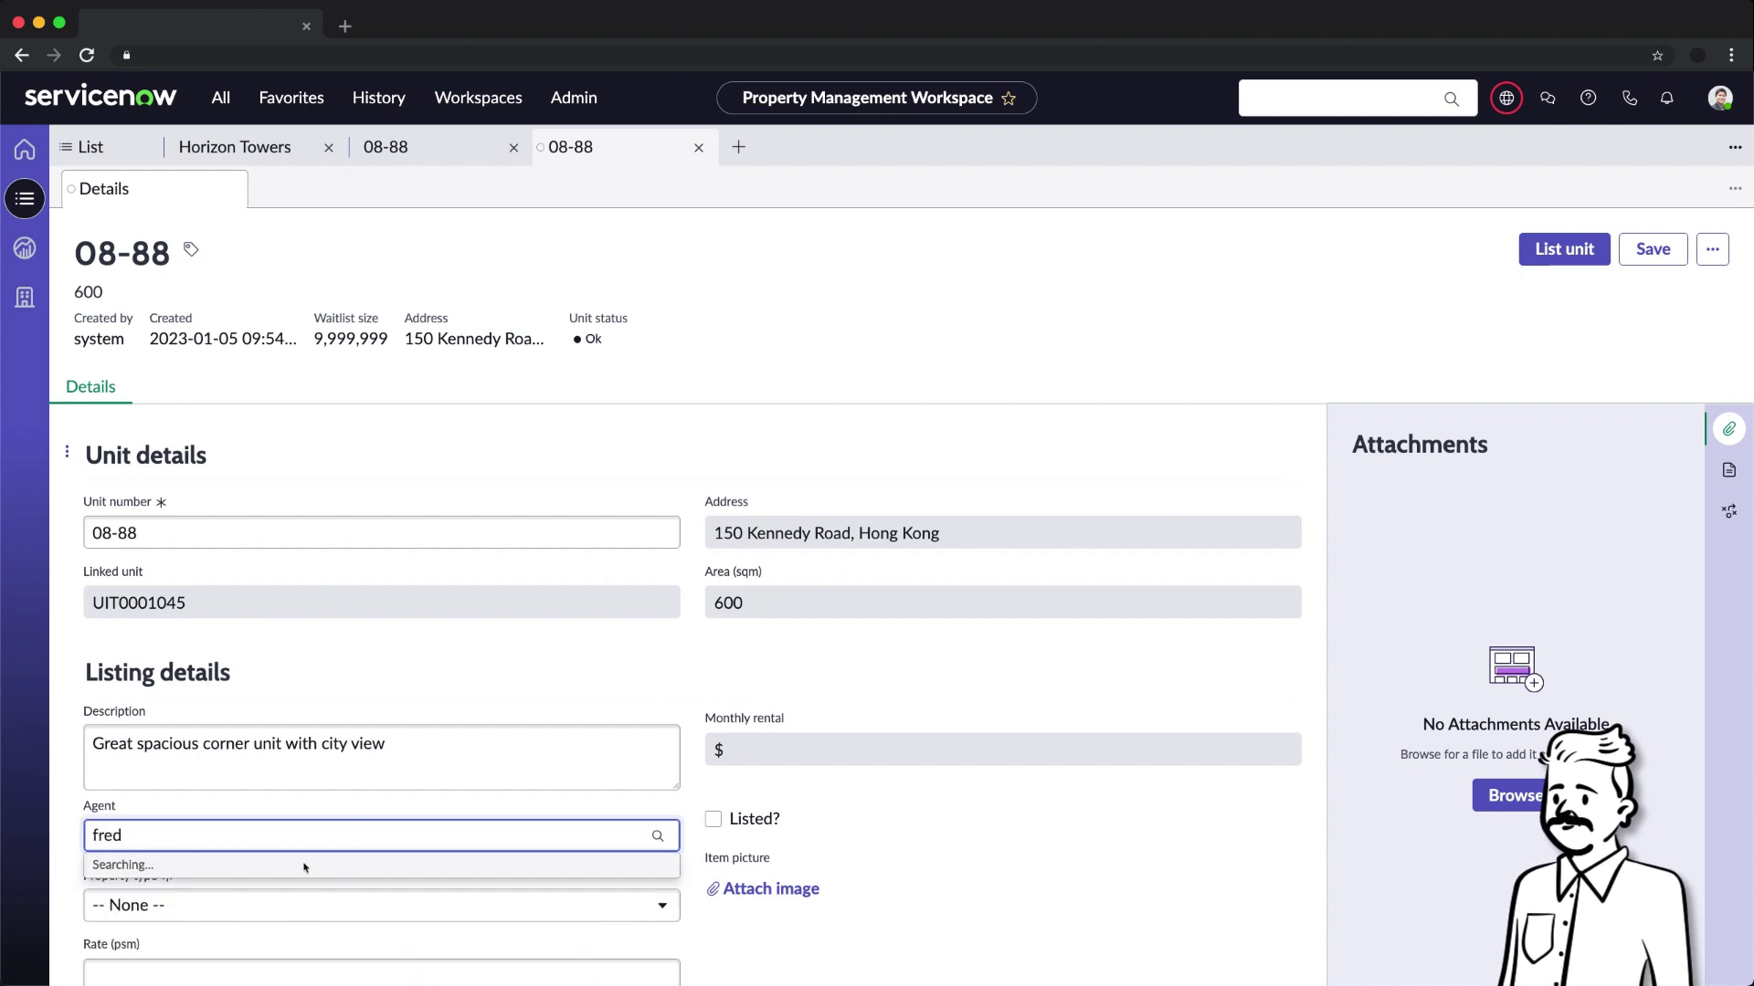
pyautogui.click(283, 892)
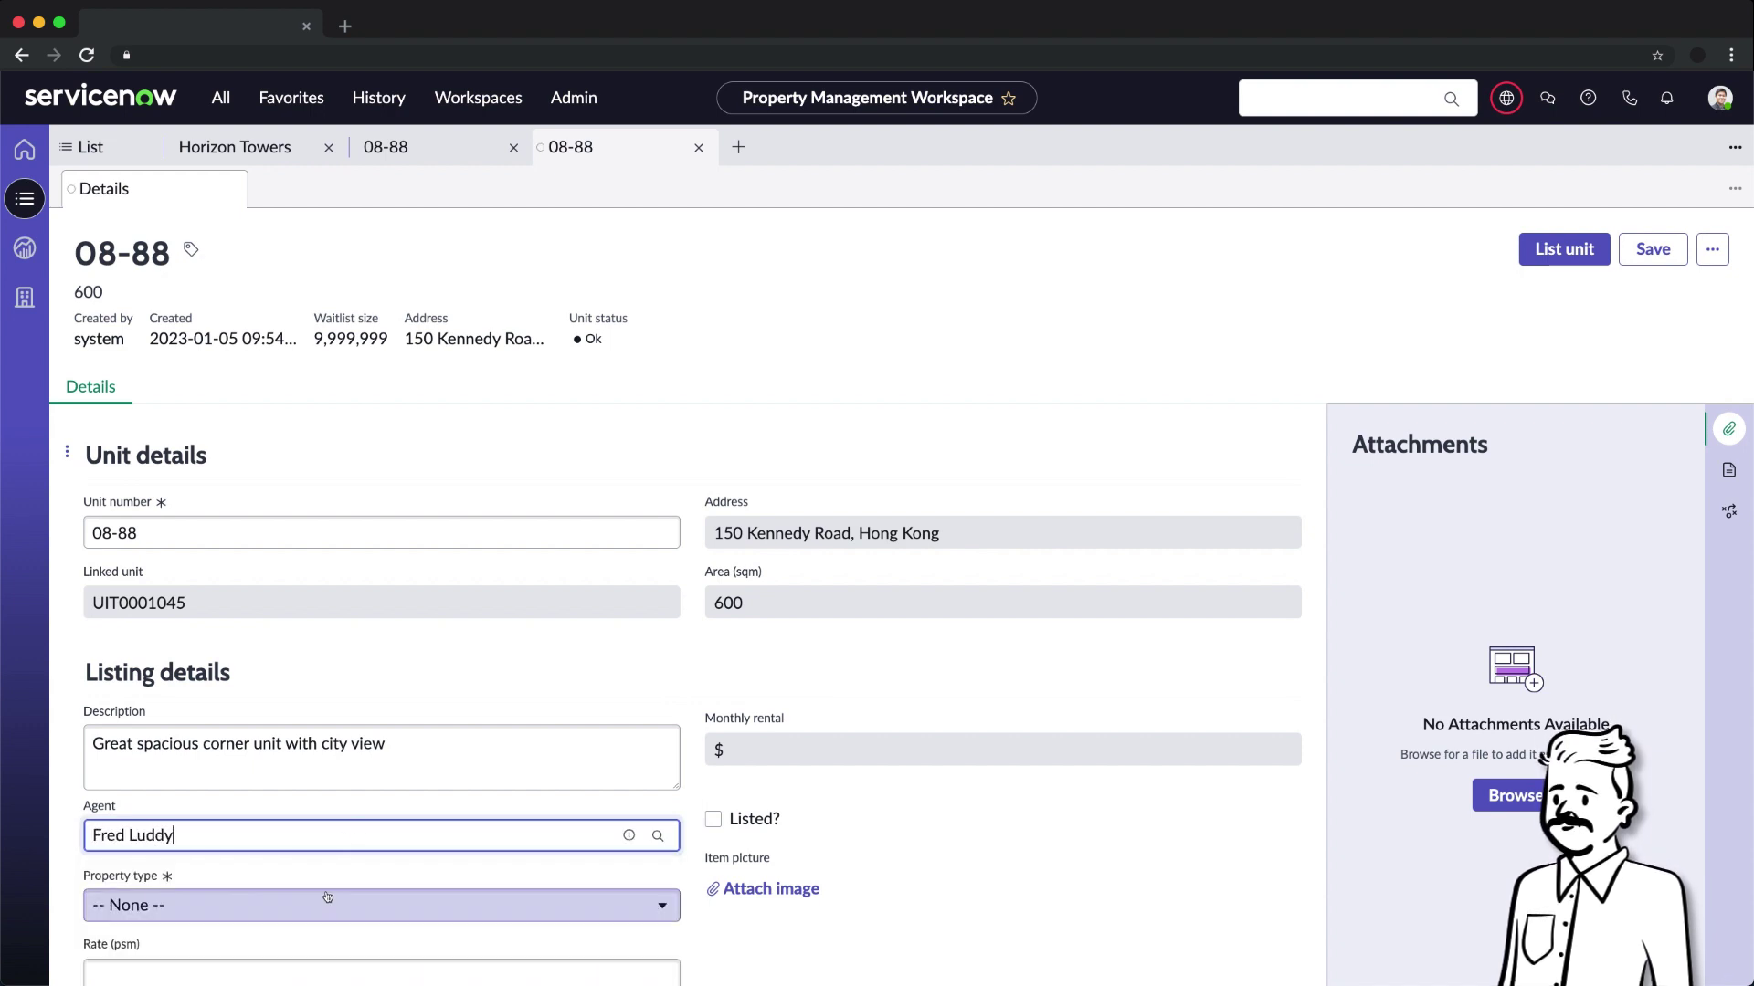
# Set property type Commercial and rate 28.50, upload a unit picture, and list the unit
pyautogui.click(328, 901)
pyautogui.click(259, 806)
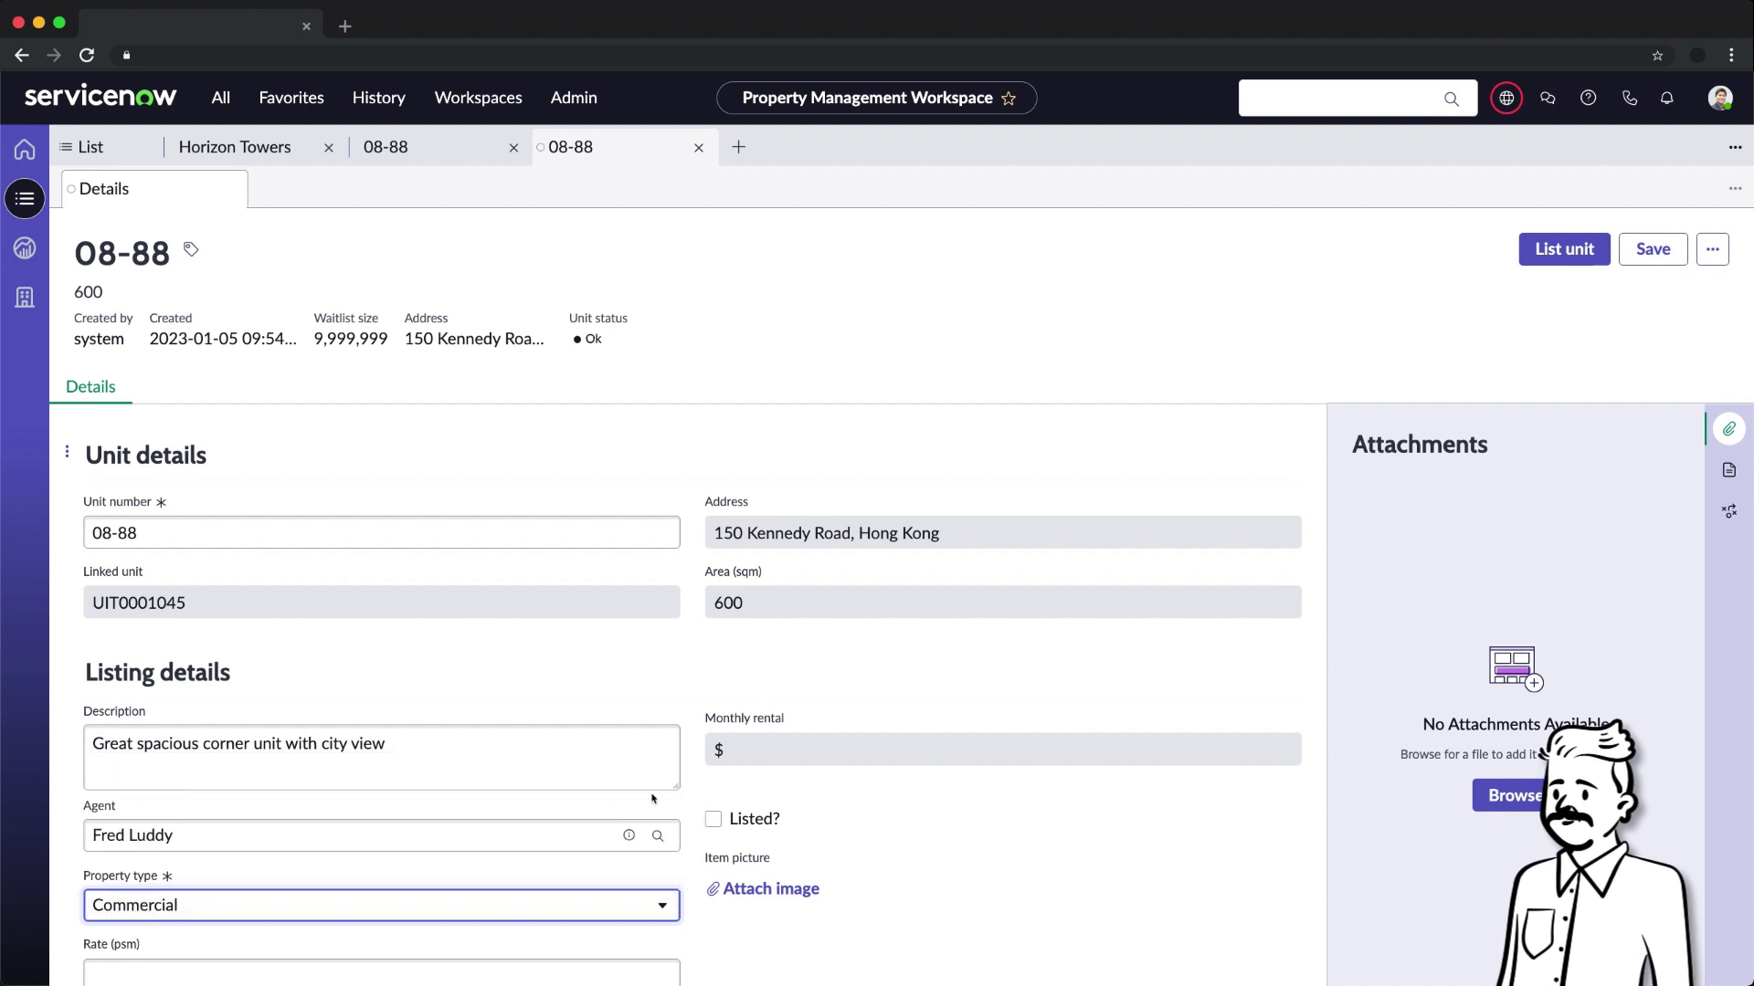
pyautogui.scroll(-1, 653, 799)
pyautogui.click(601, 893)
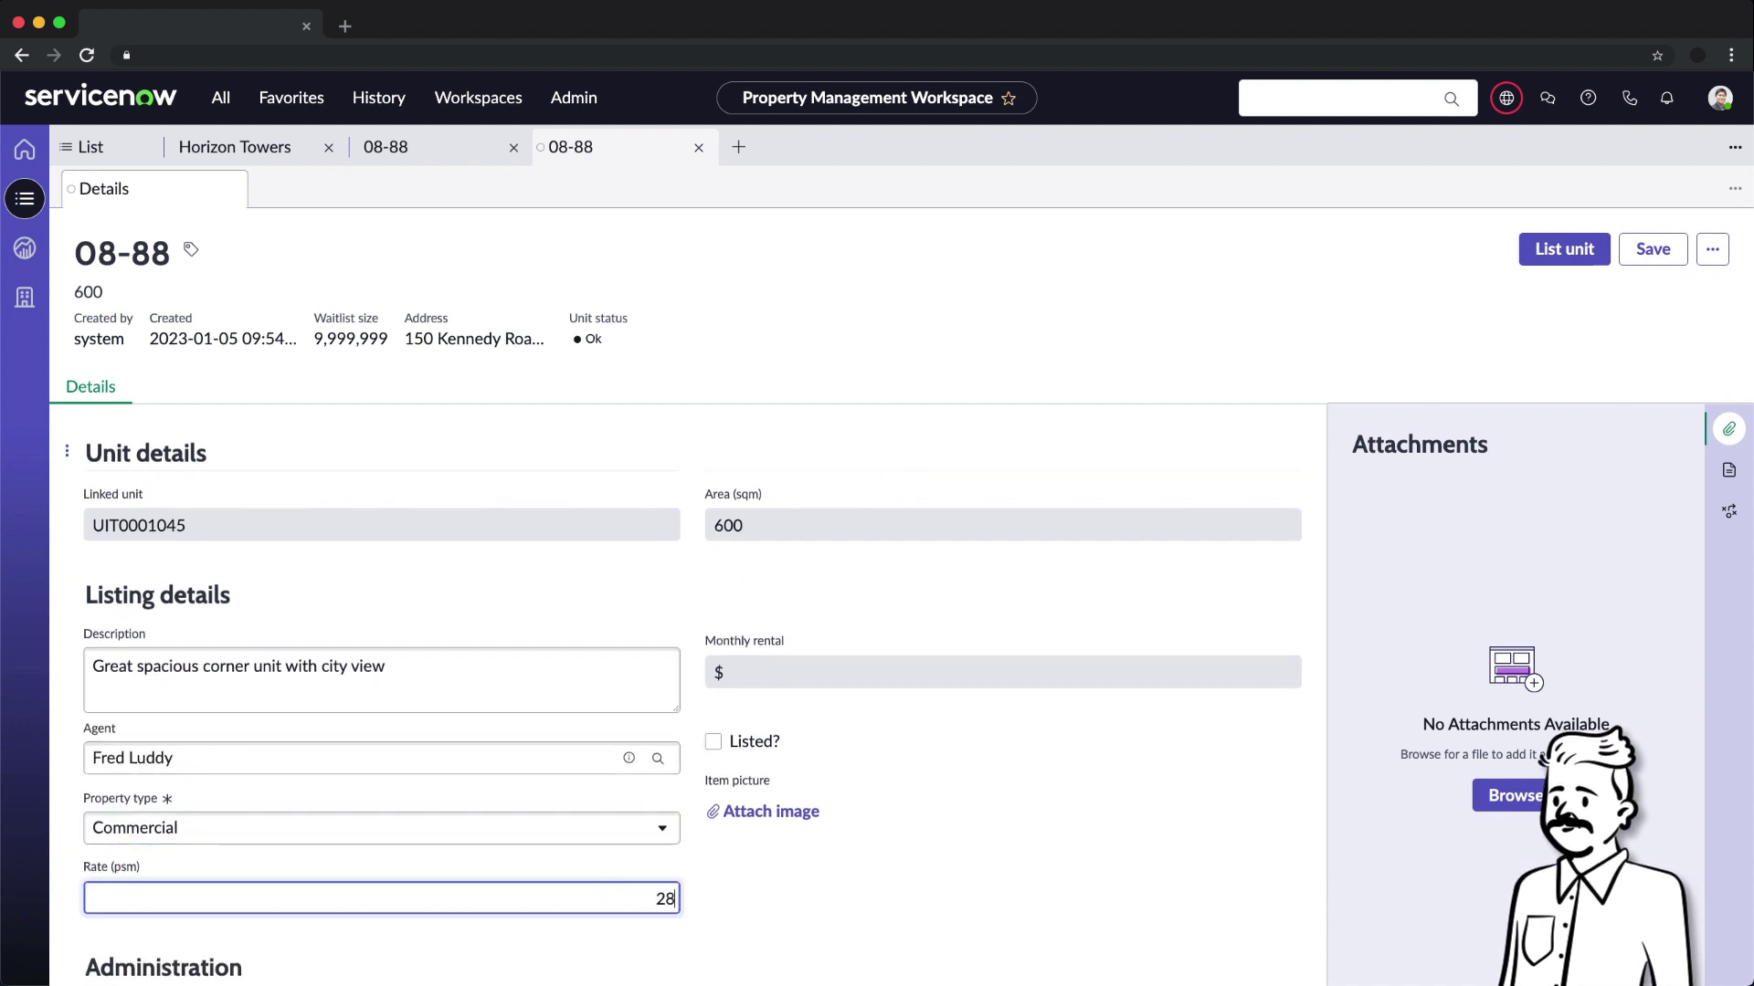
pyautogui.click(733, 895)
pyautogui.click(755, 818)
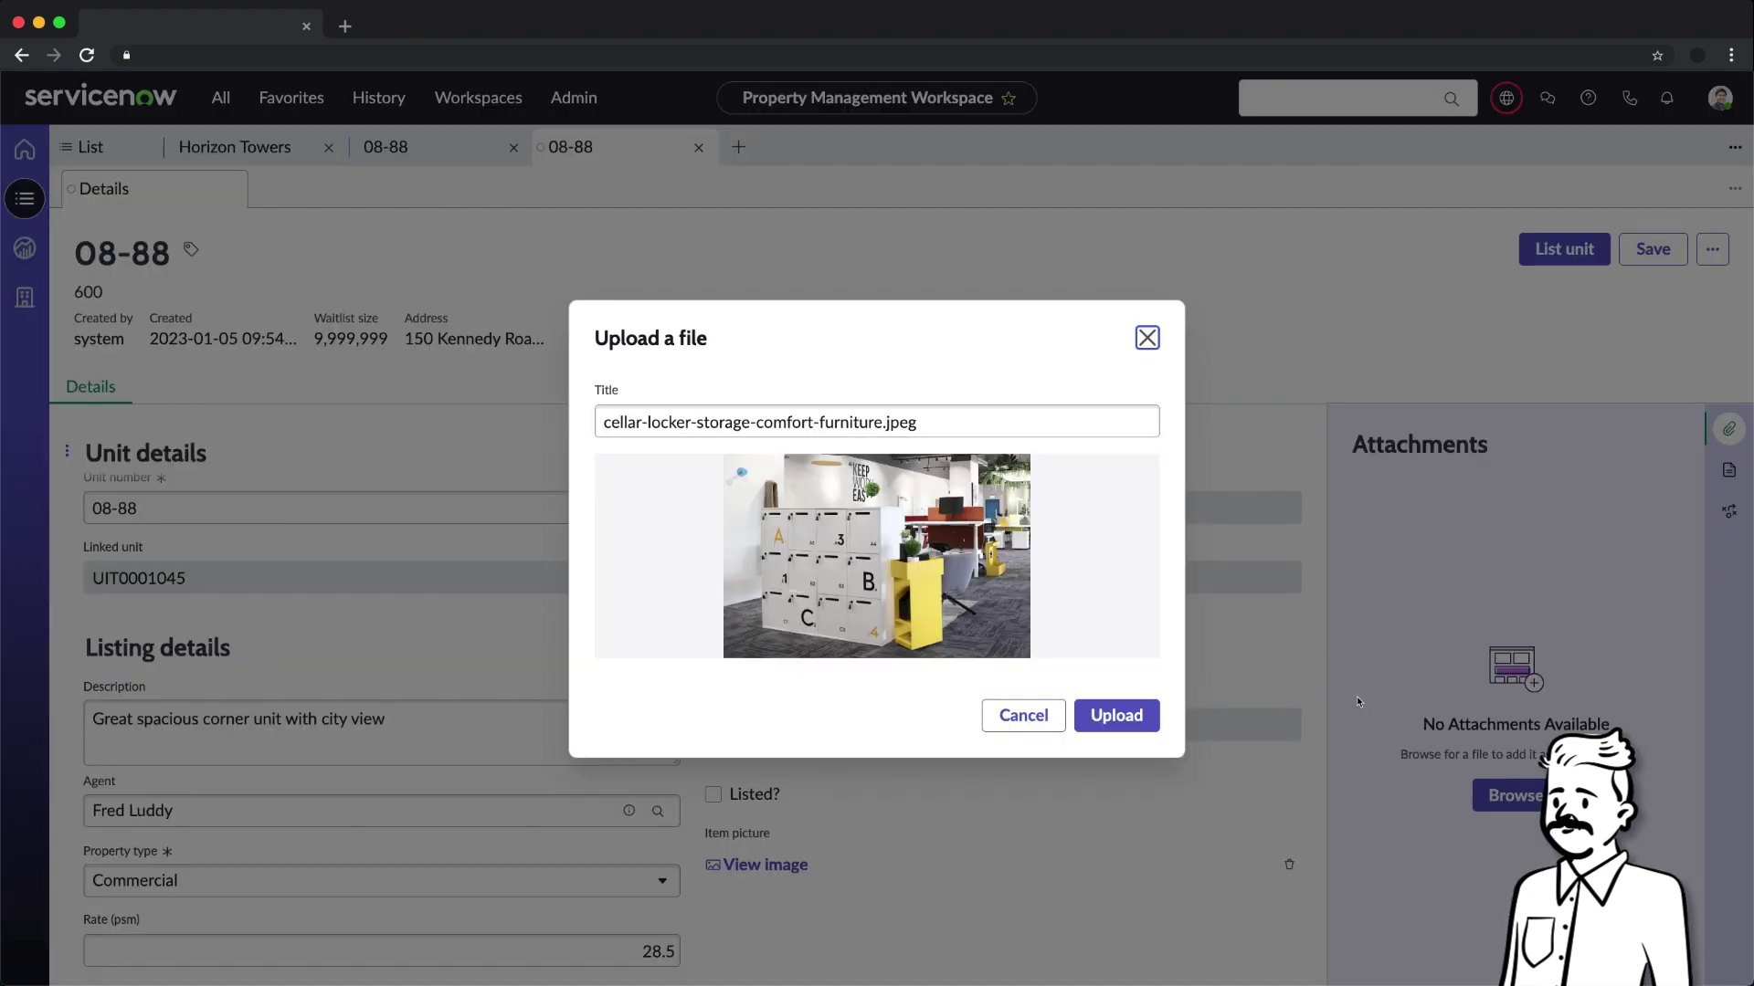
pyautogui.click(1111, 715)
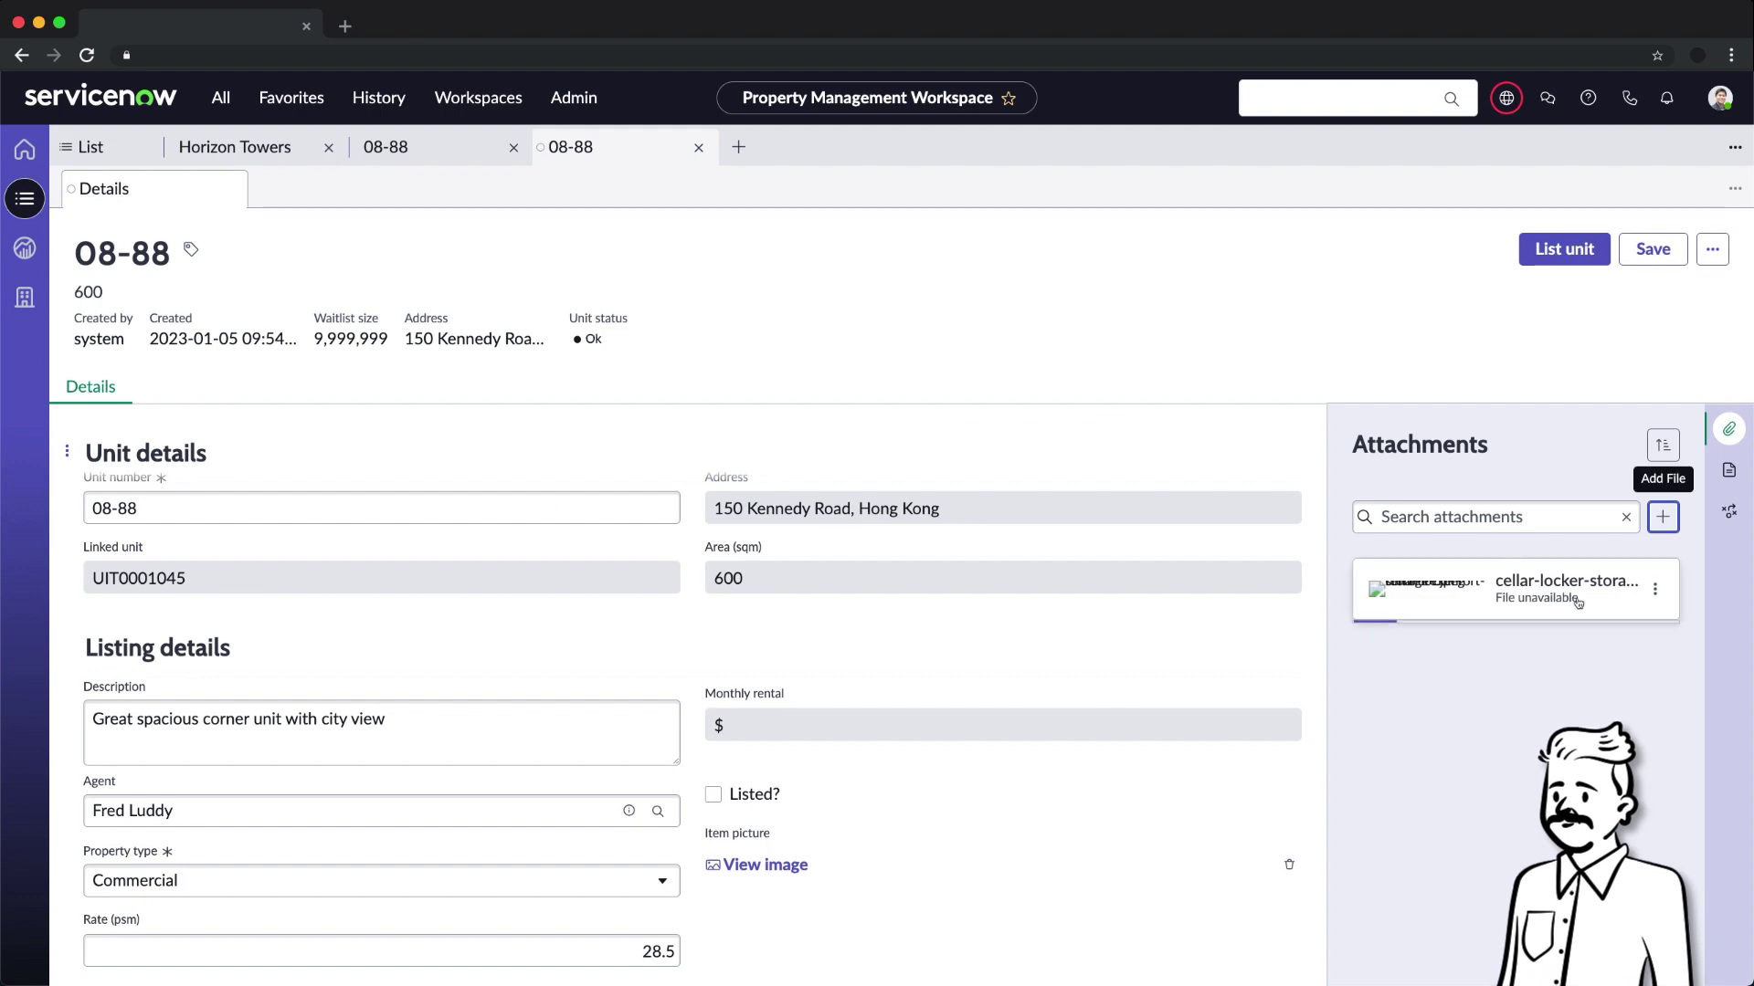
pyautogui.click(1564, 249)
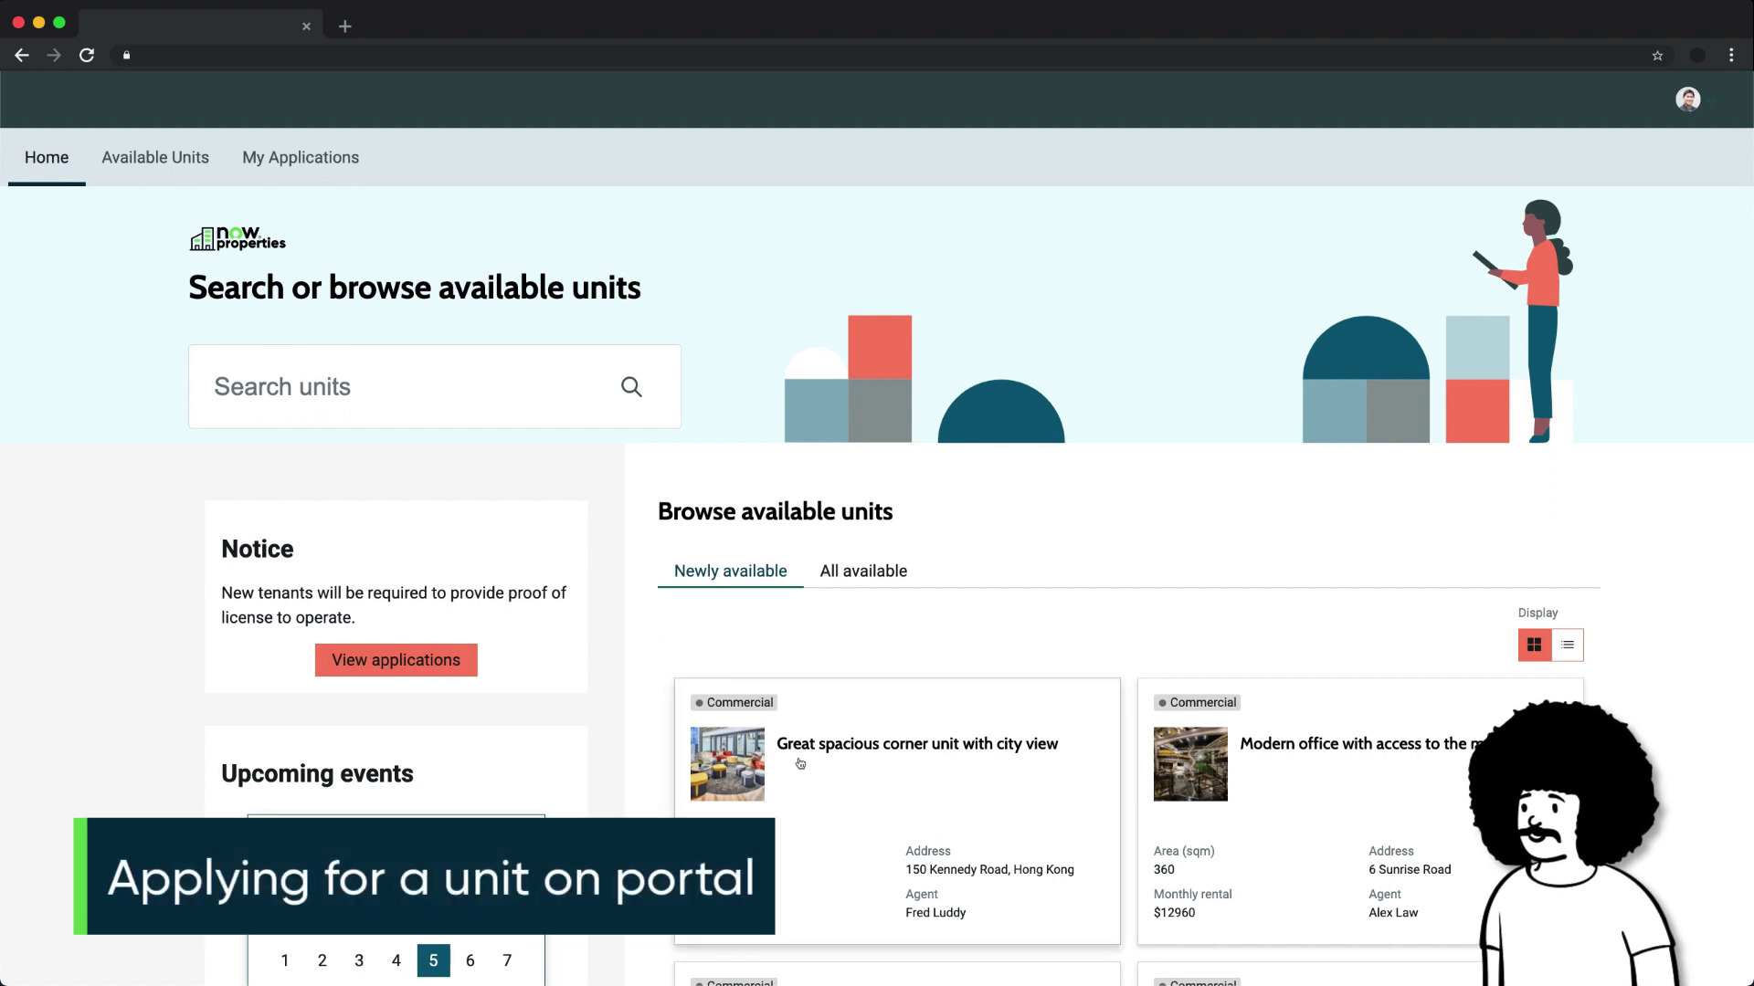
pyautogui.scroll(-3, 799, 763)
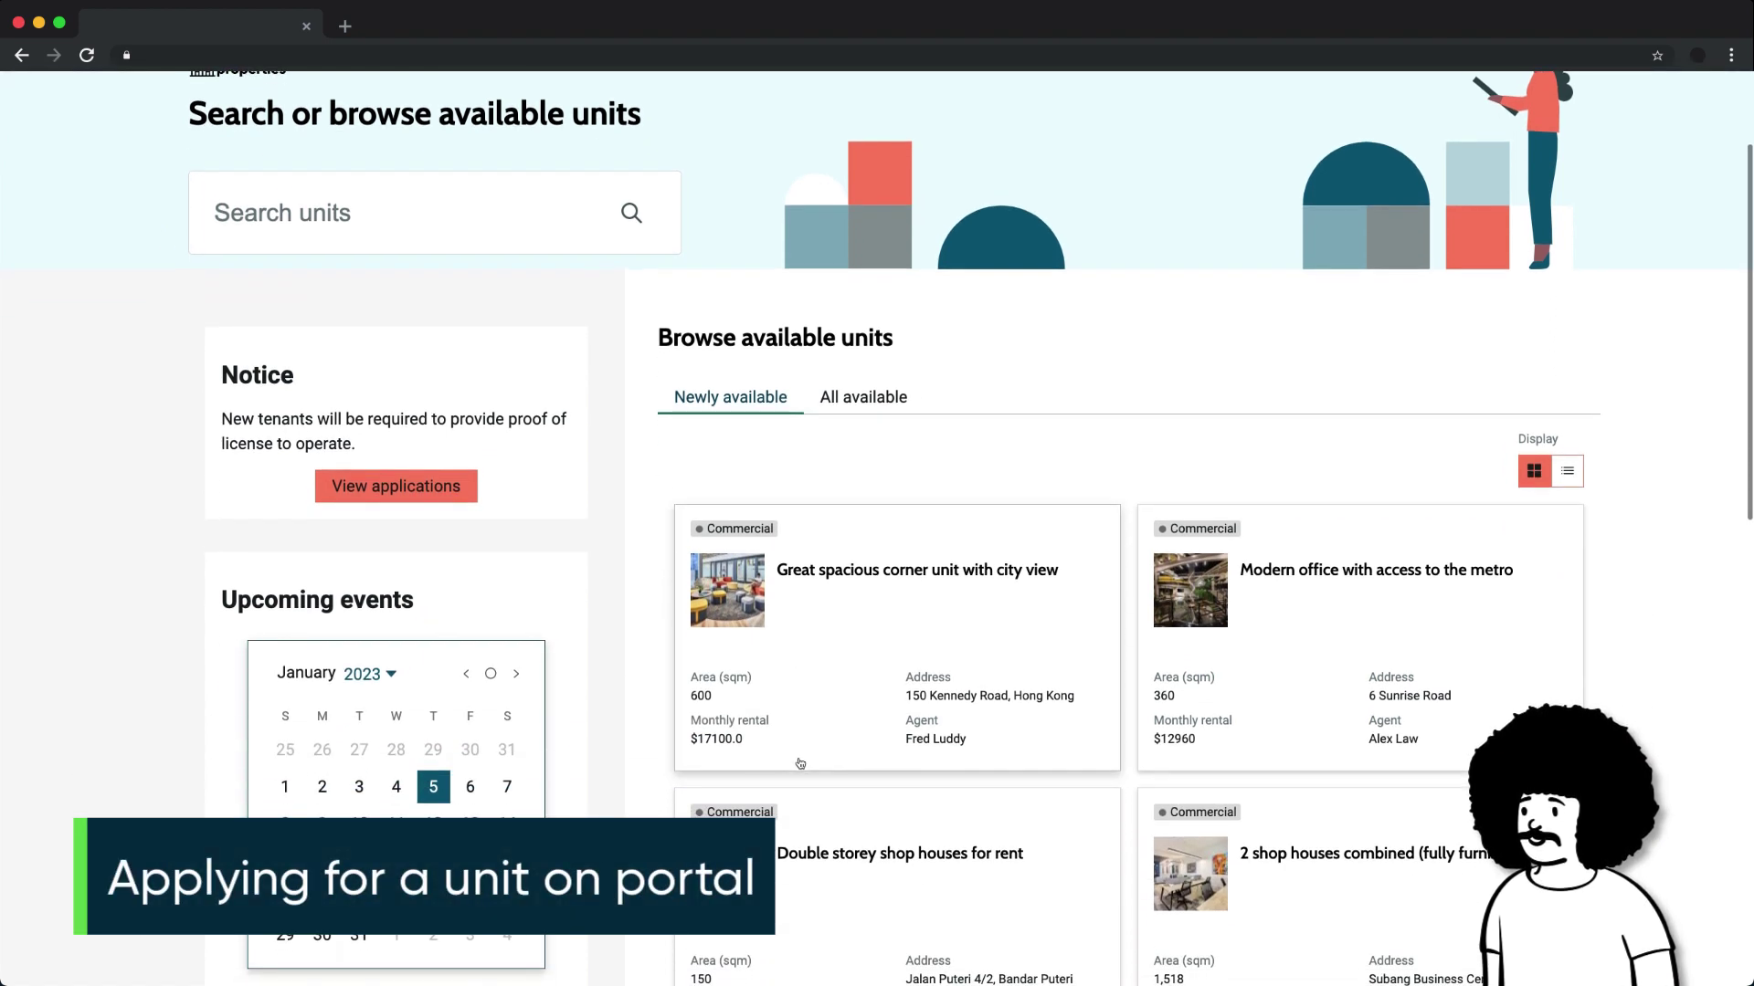
# Open the corner unit 08-88 listing, browse its photos, and choose Small Business tenant type
pyautogui.click(826, 653)
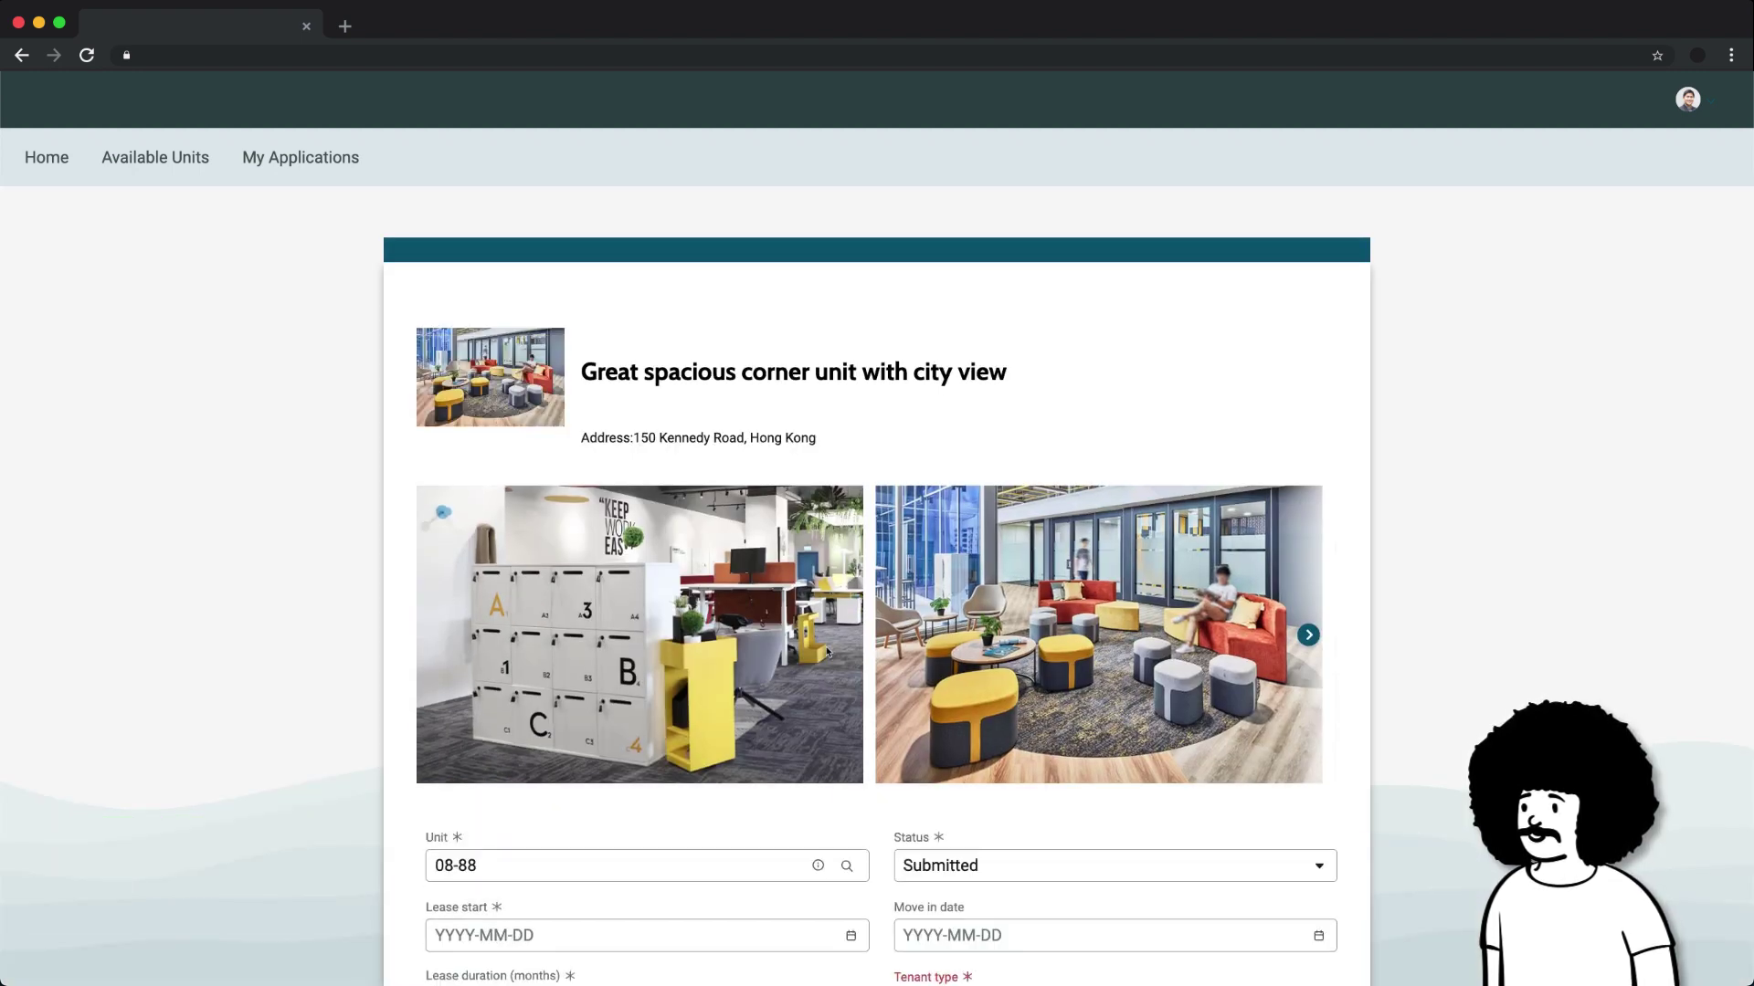
pyautogui.click(1308, 636)
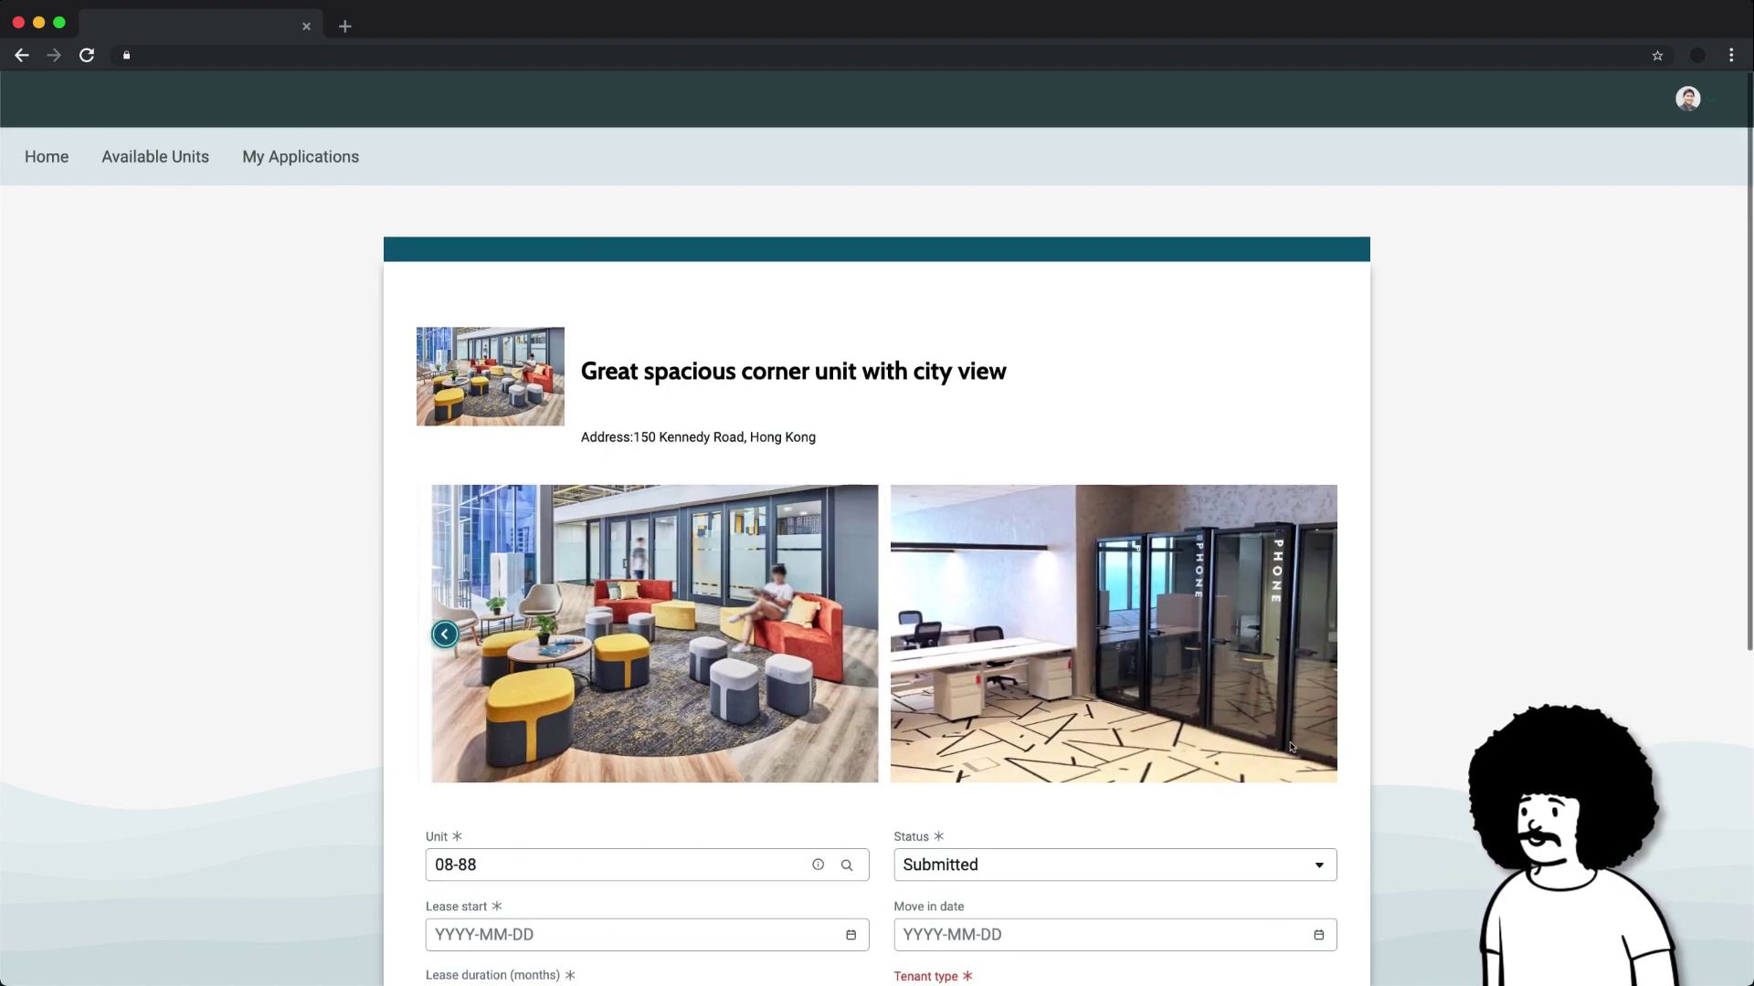
pyautogui.scroll(-5, 1301, 706)
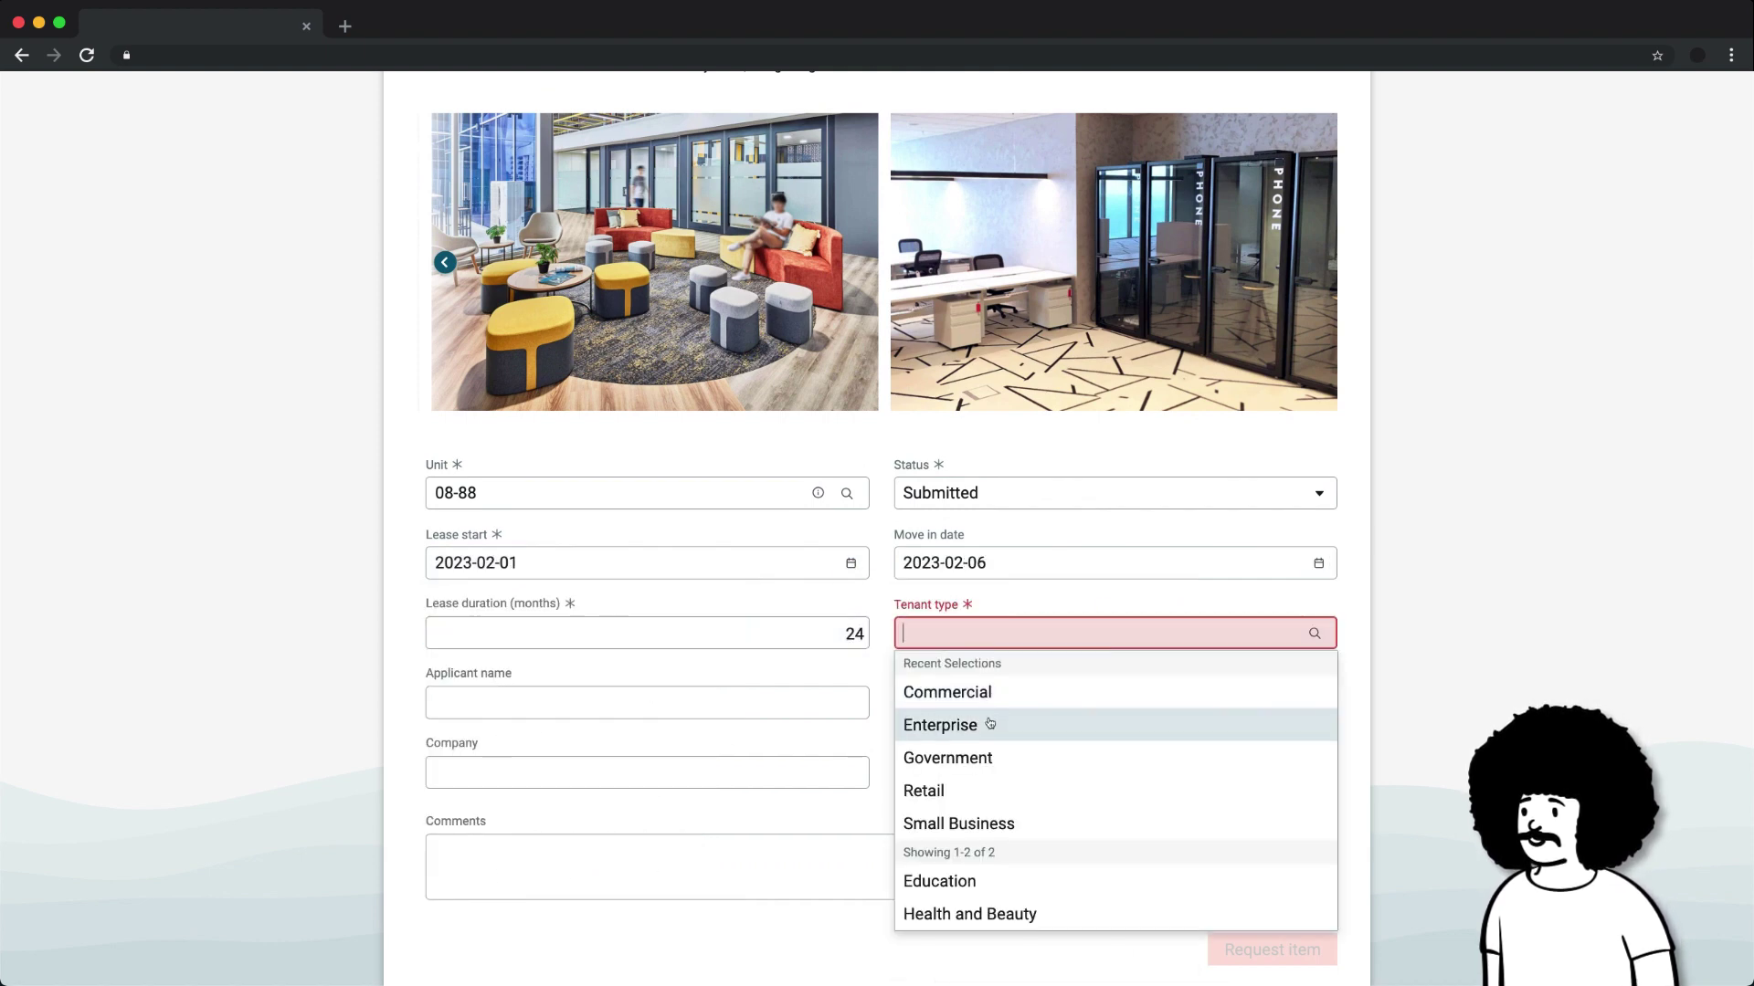
pyautogui.click(960, 823)
# Submit the application with applicant details, company ServiceForever Pte Ltd, email and comments
pyautogui.click(761, 709)
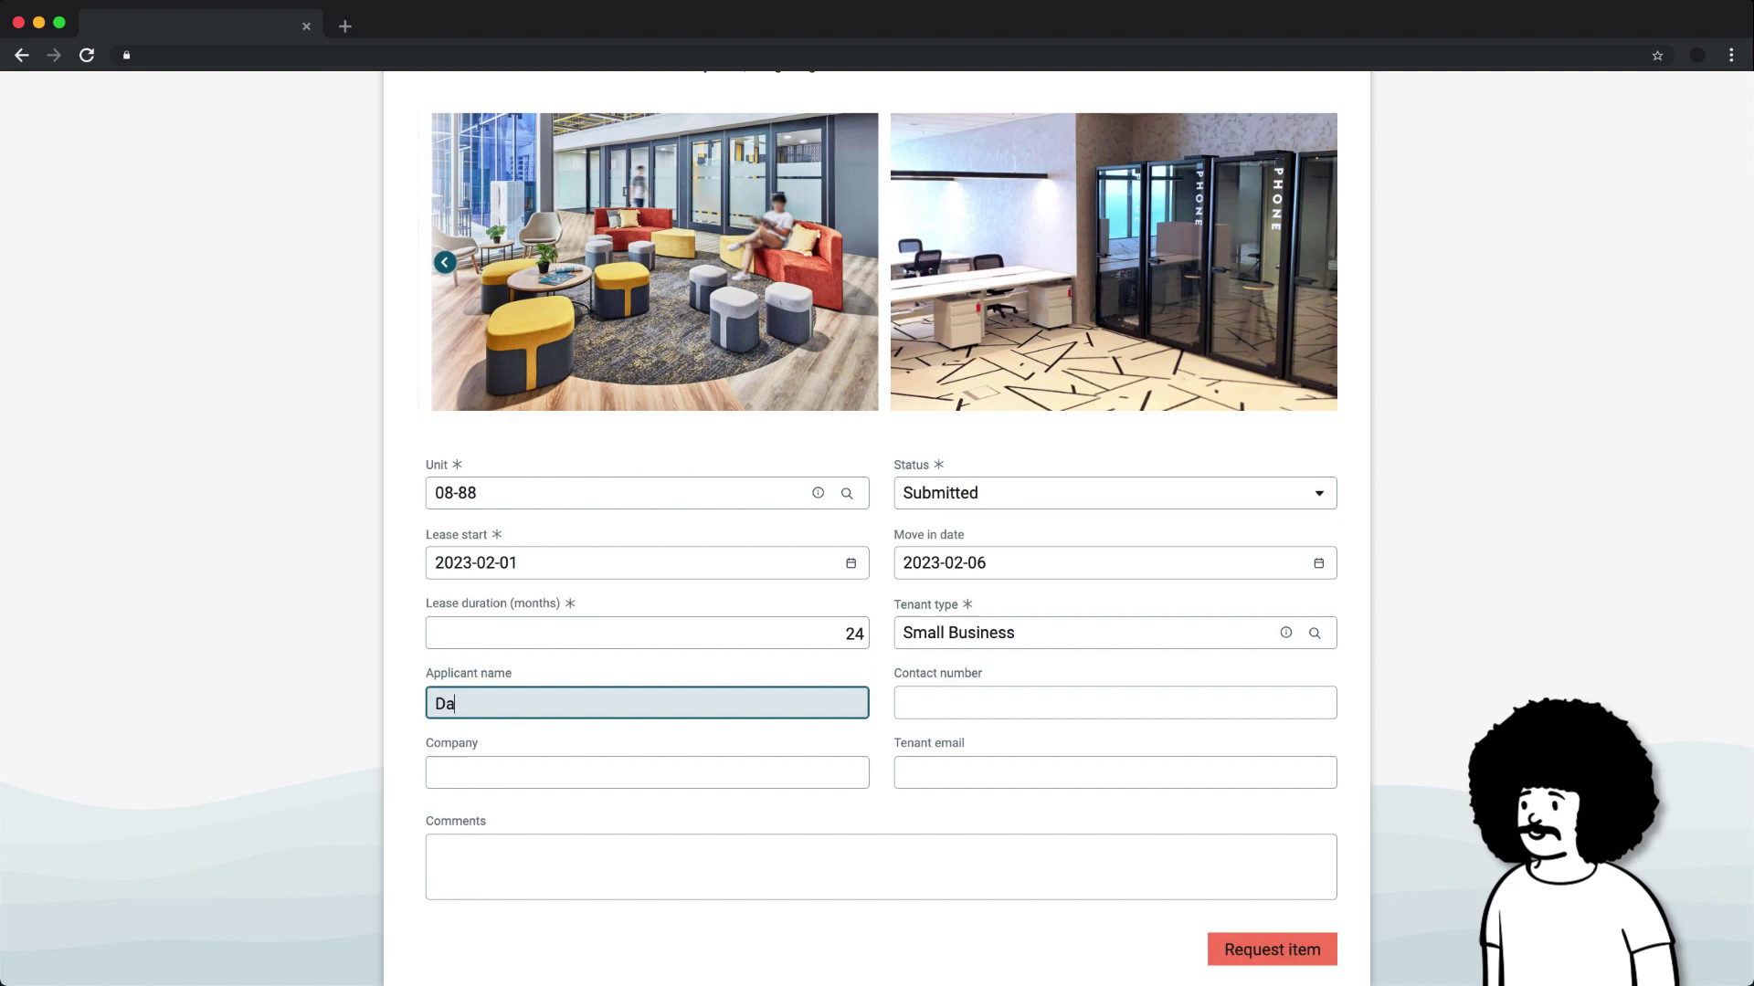
pyautogui.click(1200, 708)
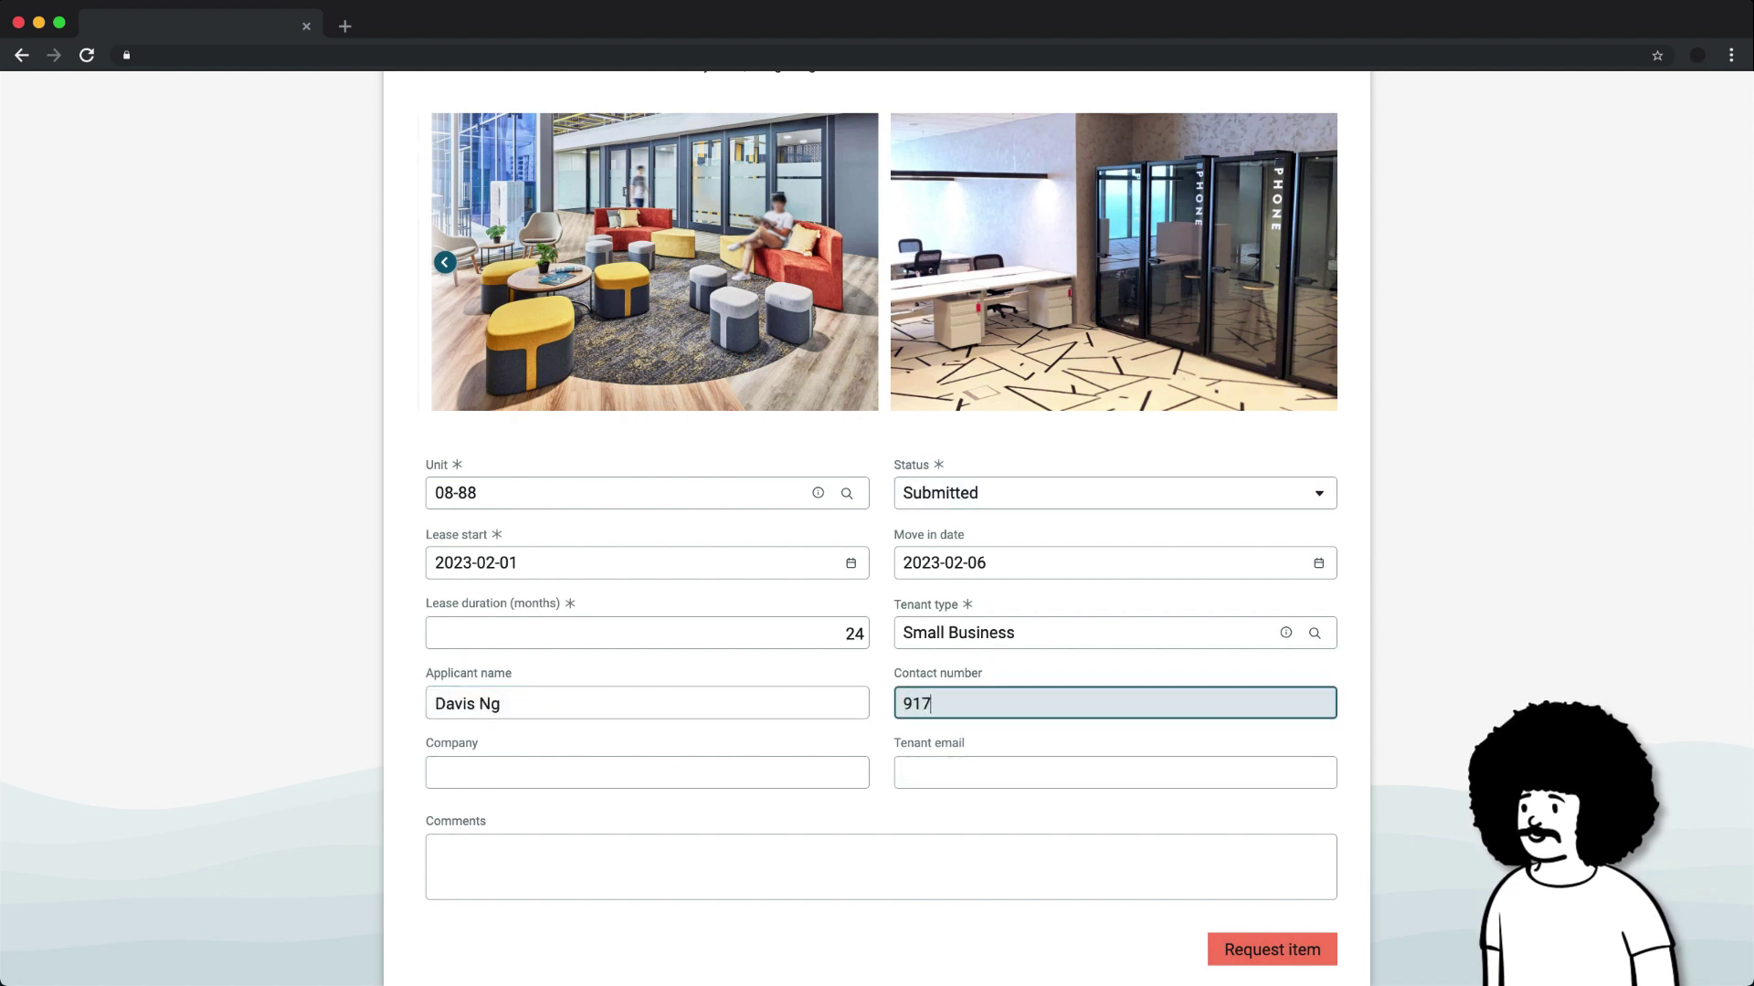
pyautogui.write('48245')
pyautogui.press('Tab')
pyautogui.write('ServiceForever')
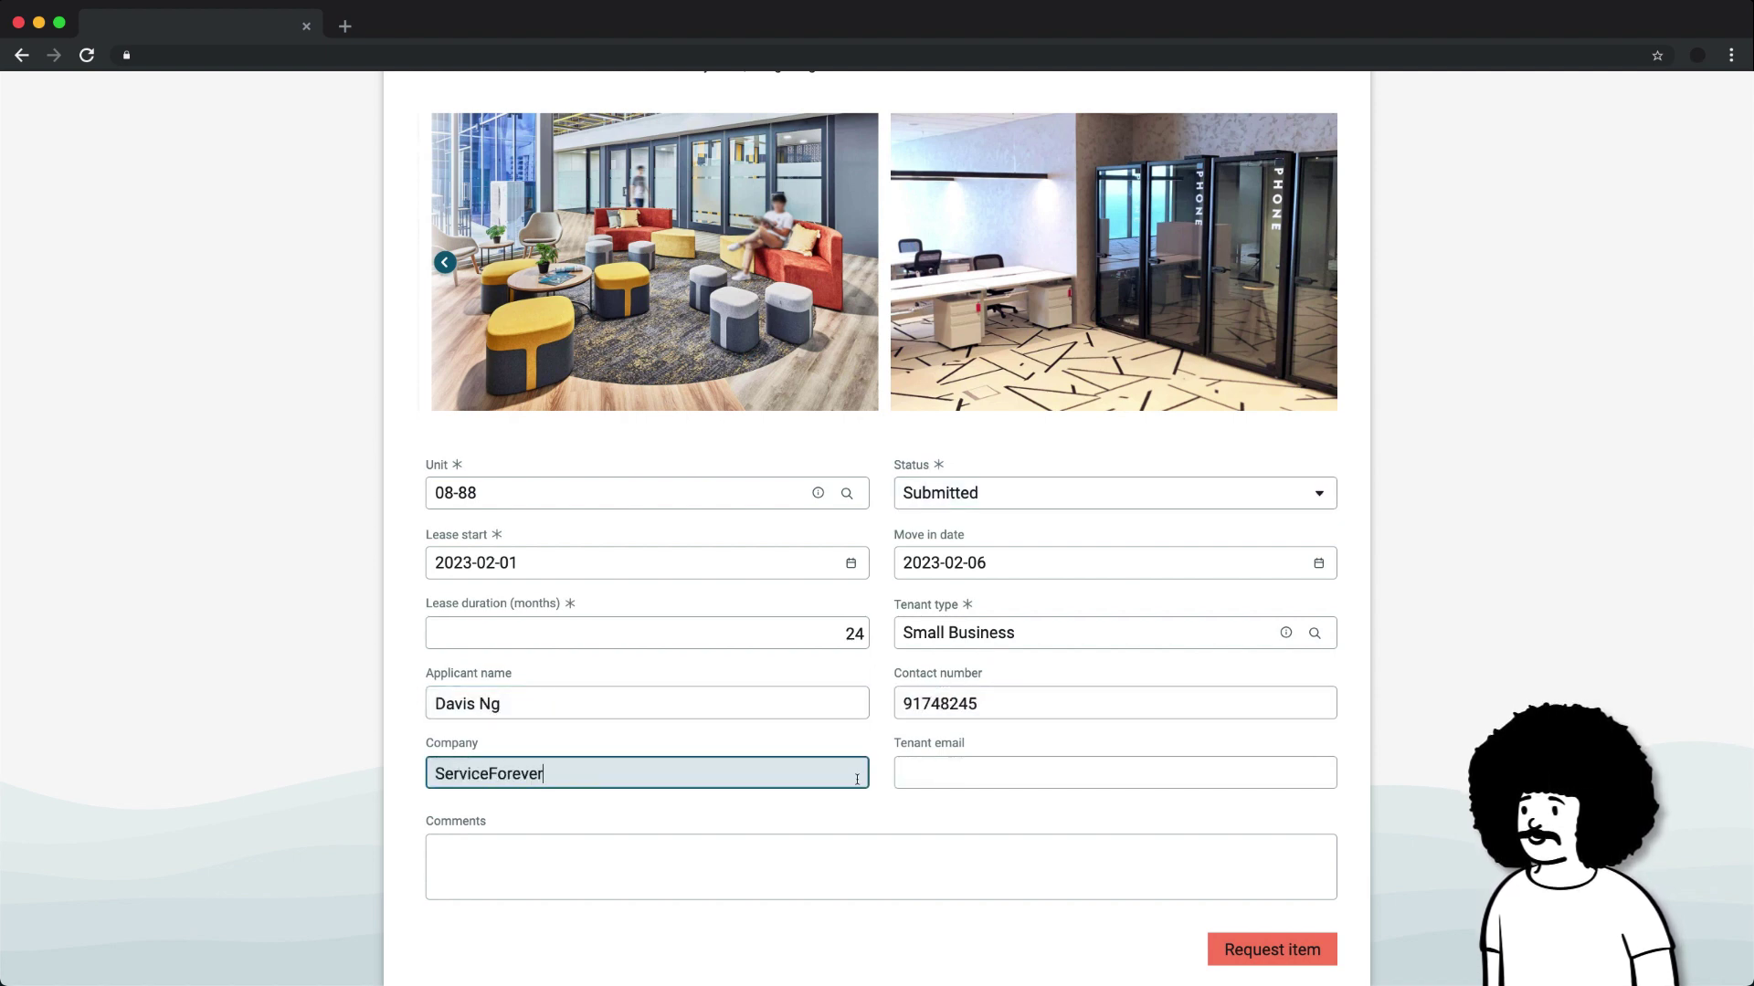
pyautogui.write(' Pte Ltd')
pyautogui.click(908, 771)
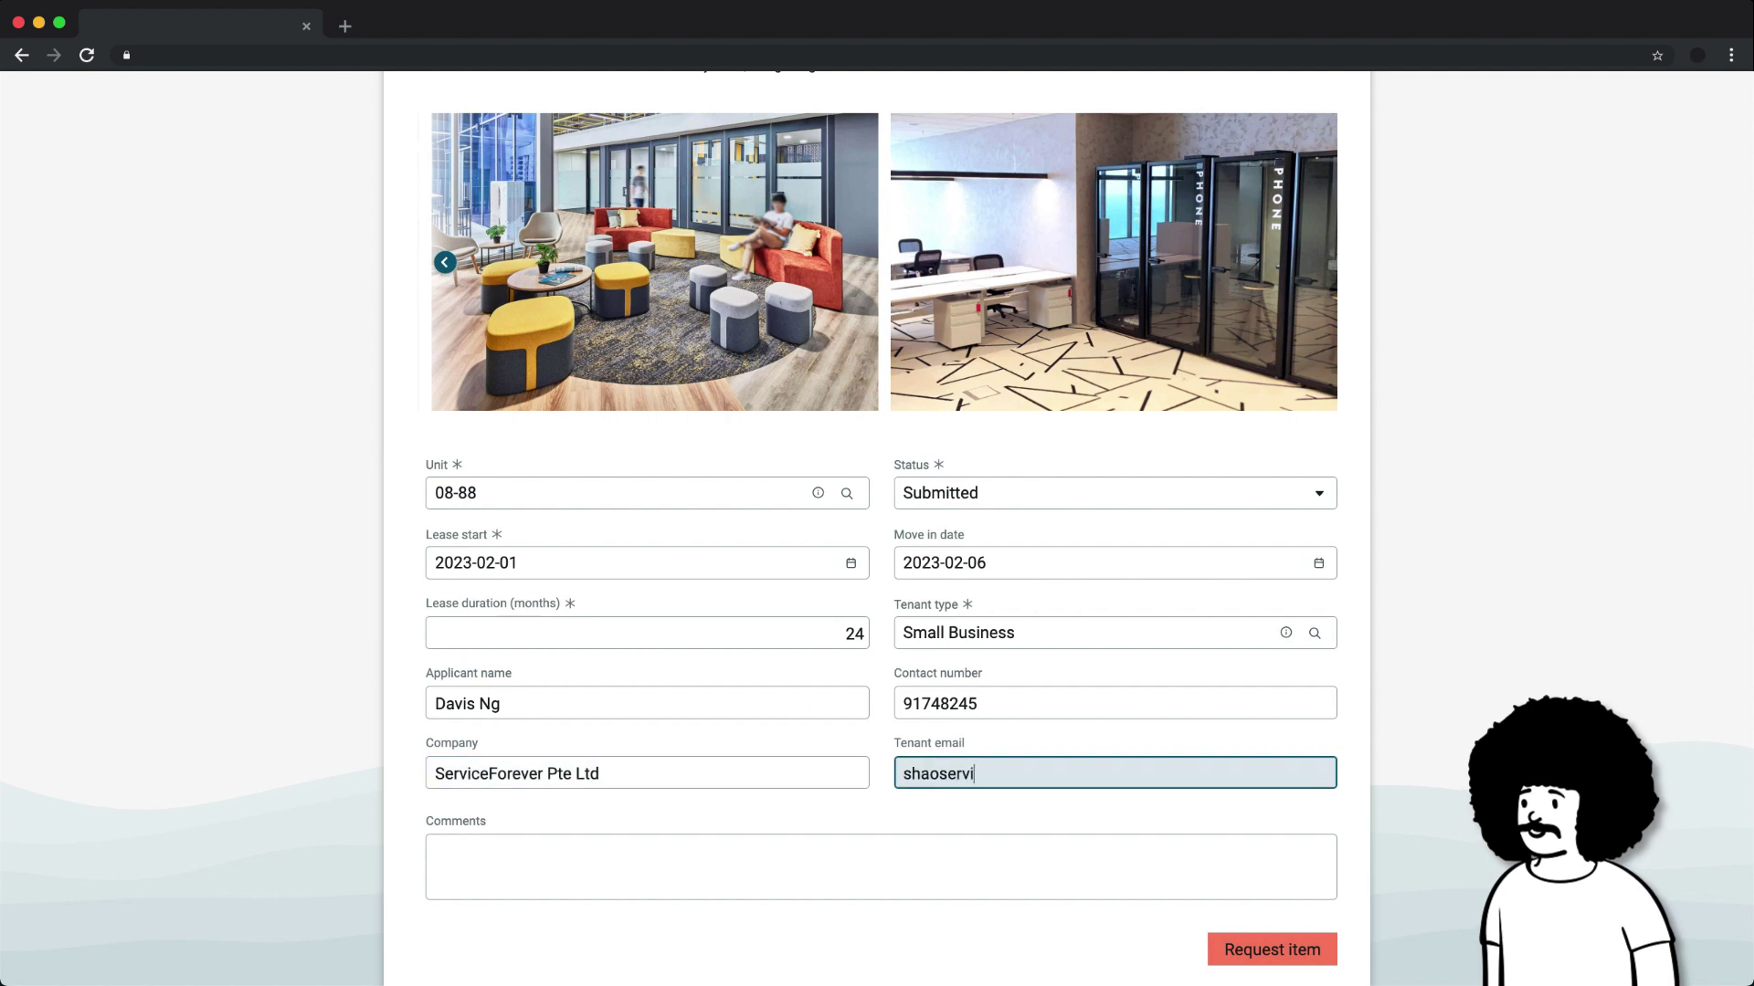
pyautogui.click(868, 857)
pyautogui.write('awesome!')
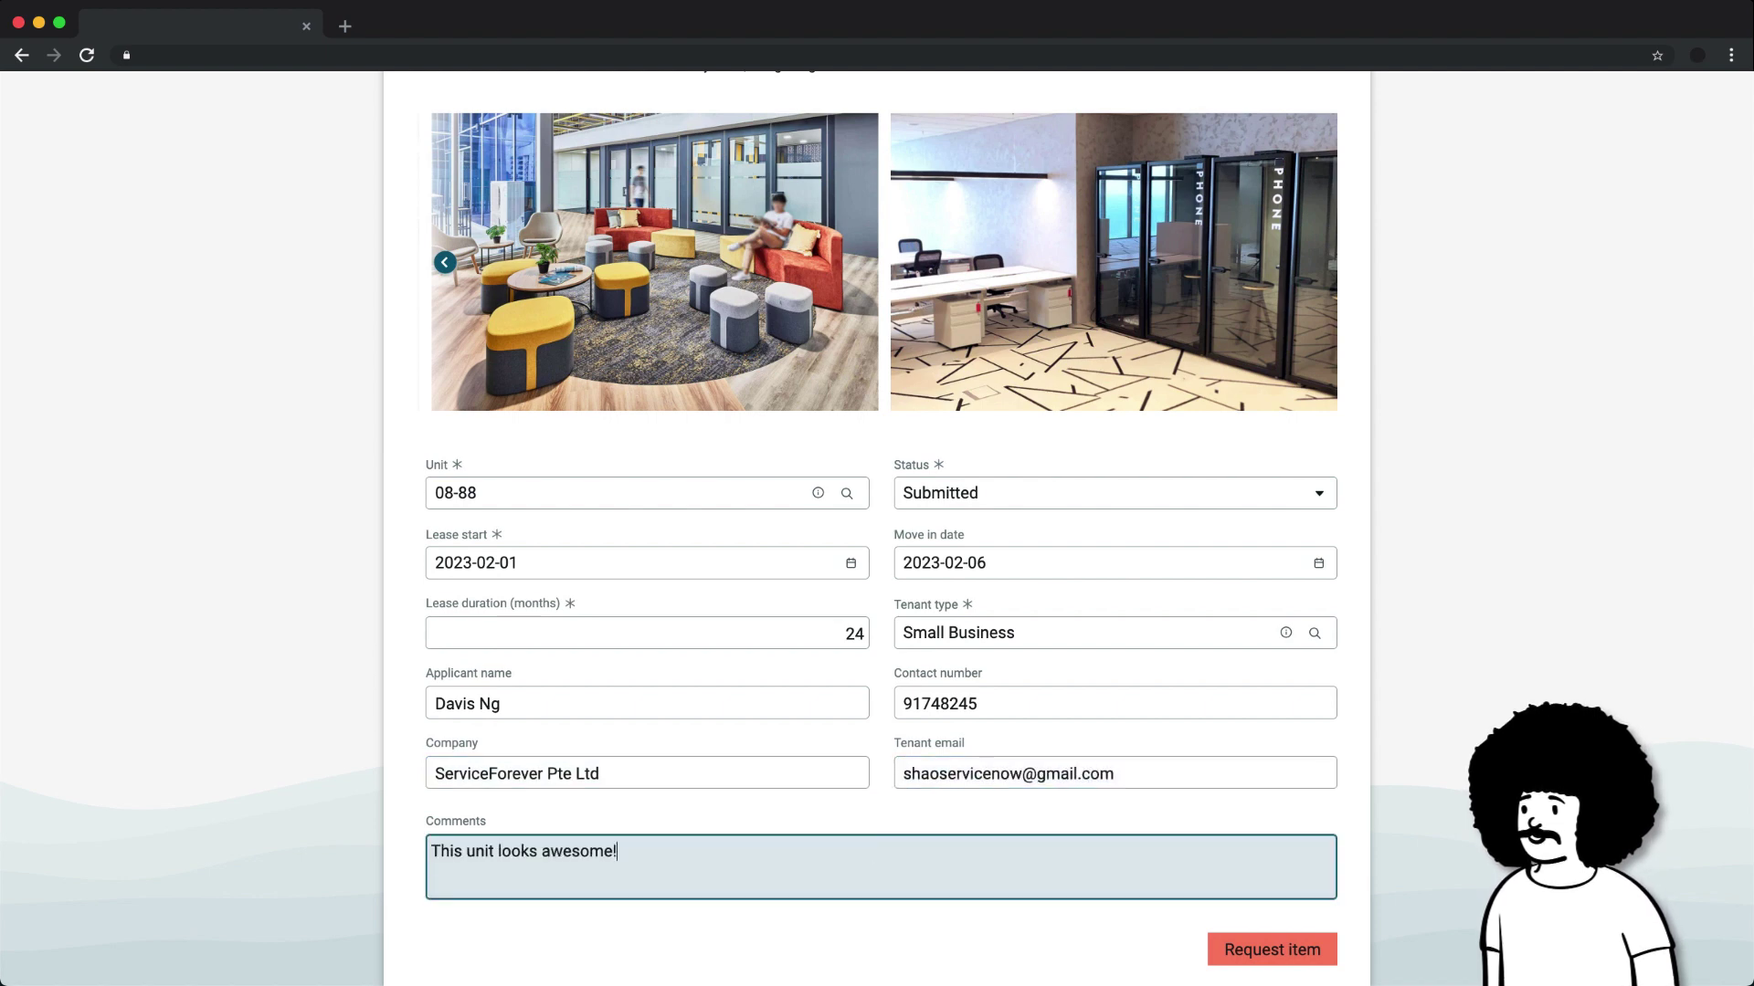
pyautogui.click(1275, 950)
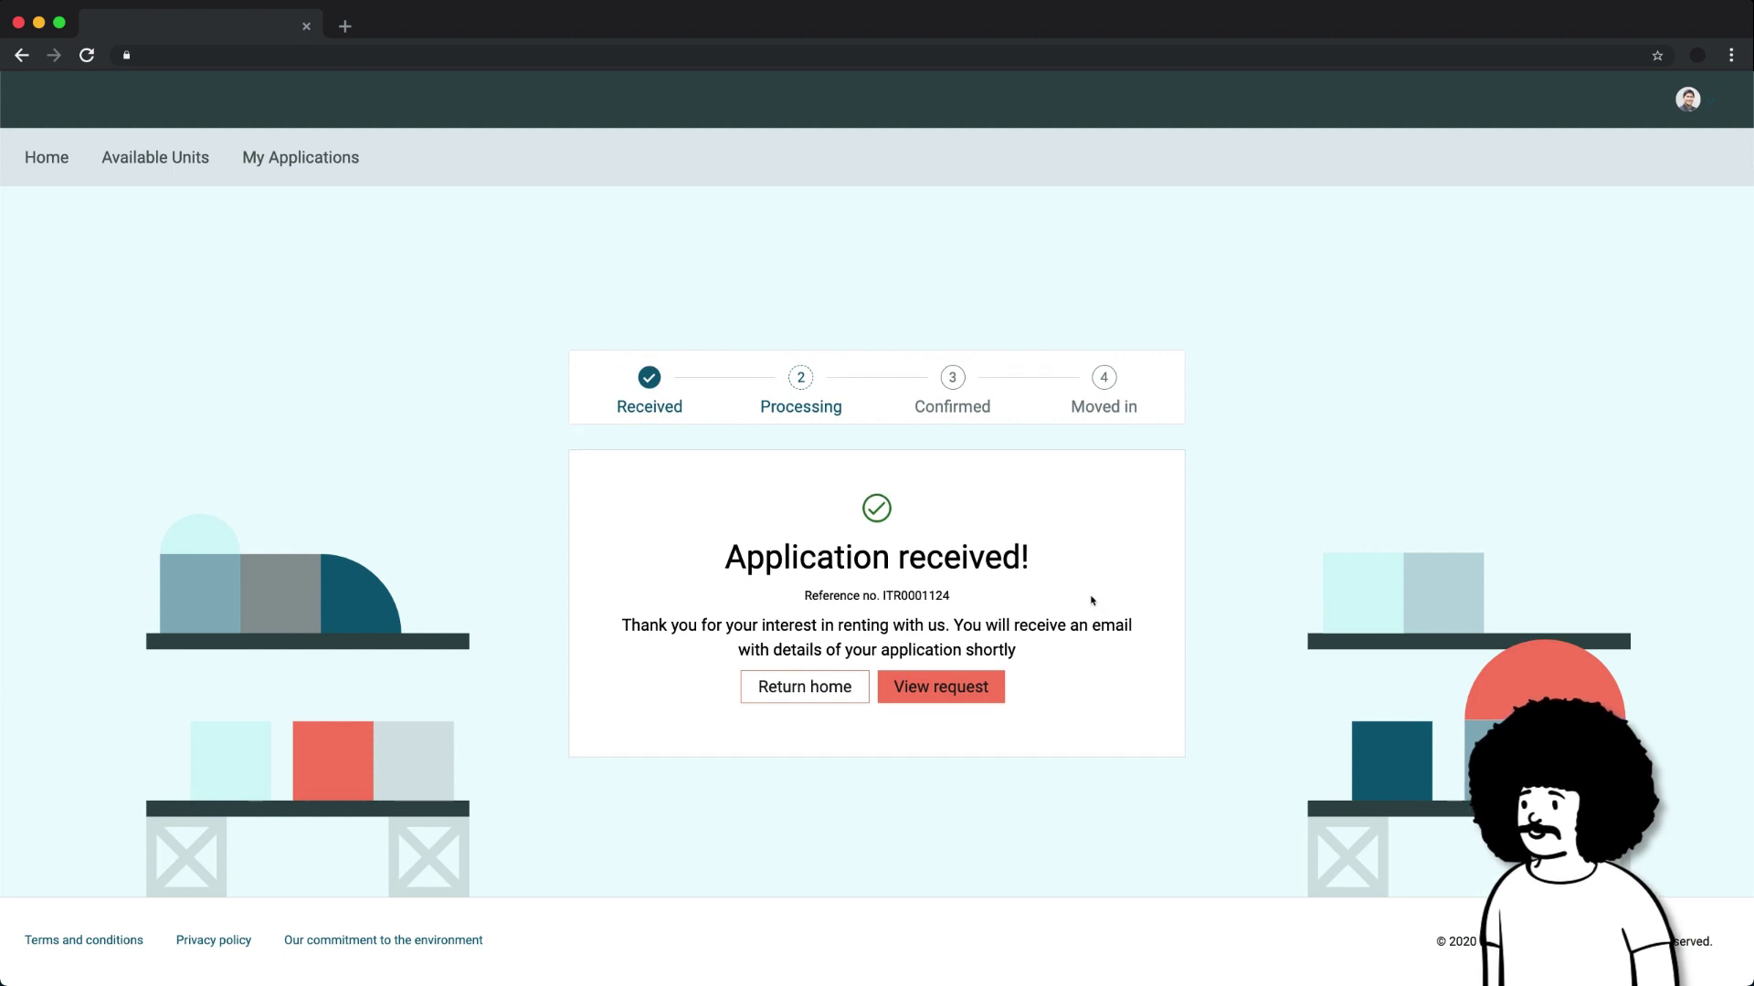
# View the submitted unit 08-88 lease request and its Submitted status
pyautogui.click(967, 690)
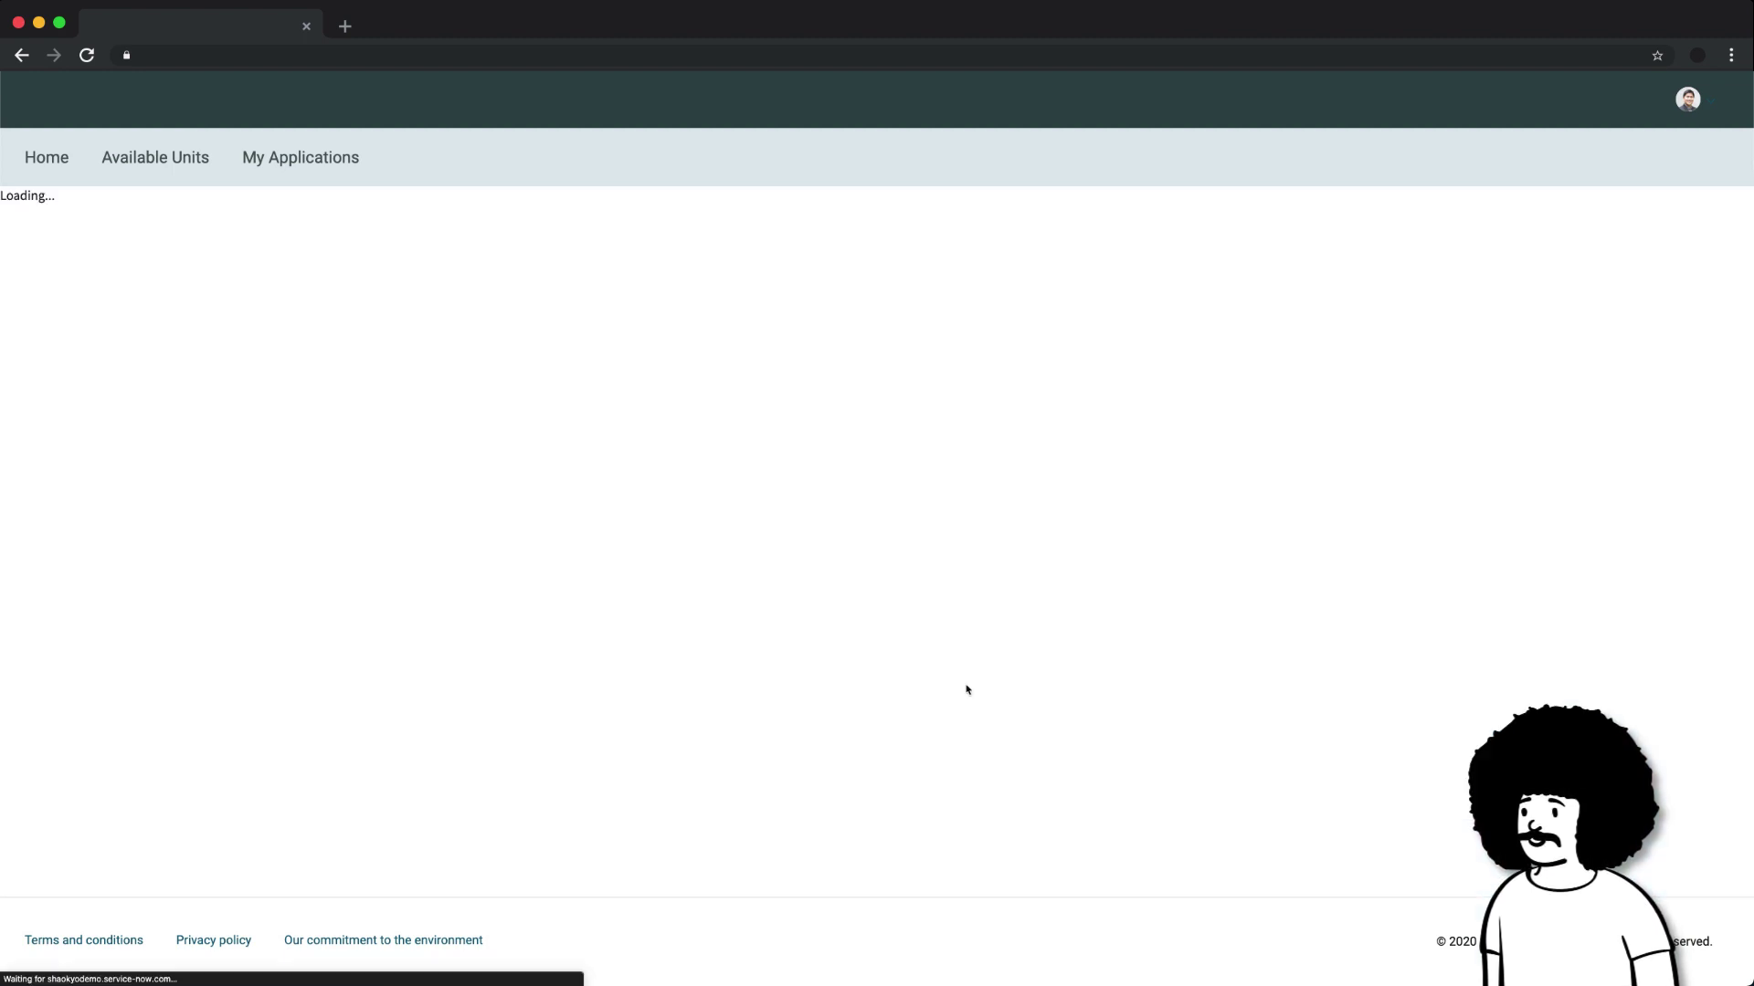
pyautogui.scroll(-2, 1082, 756)
pyautogui.scroll(-3, 1082, 756)
pyautogui.scroll(-2, 1082, 755)
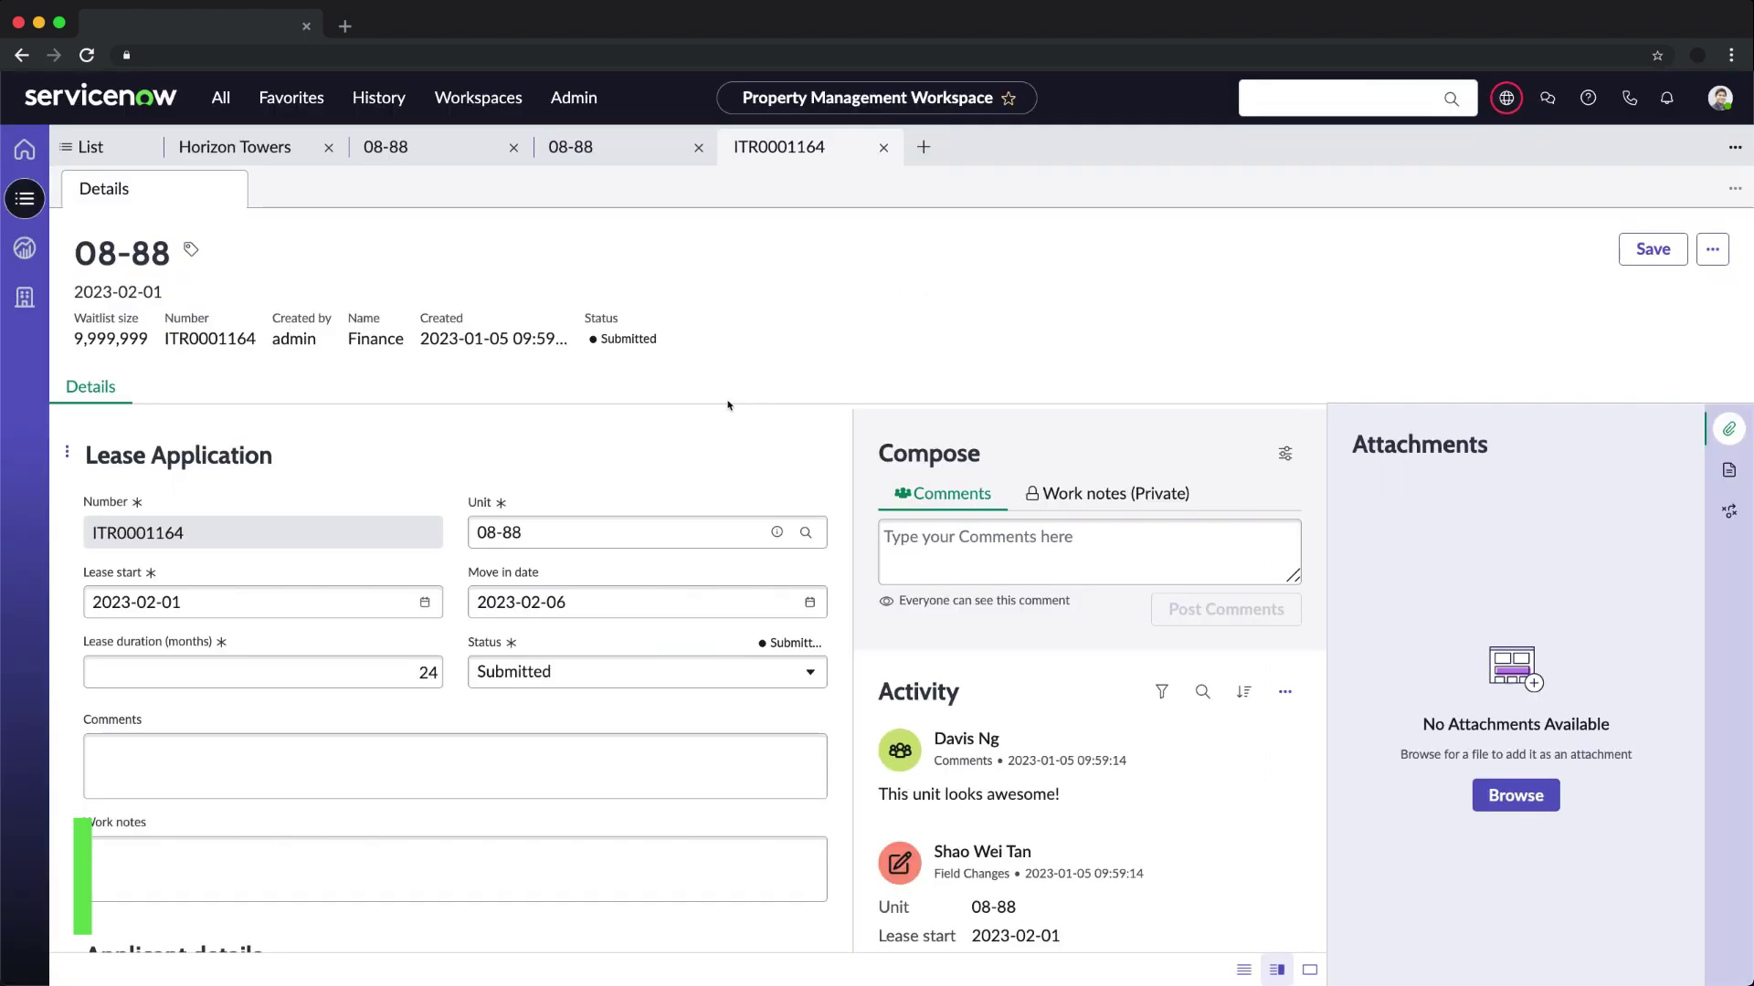
pyautogui.scroll(-2, 677, 582)
pyautogui.scroll(-1, 677, 582)
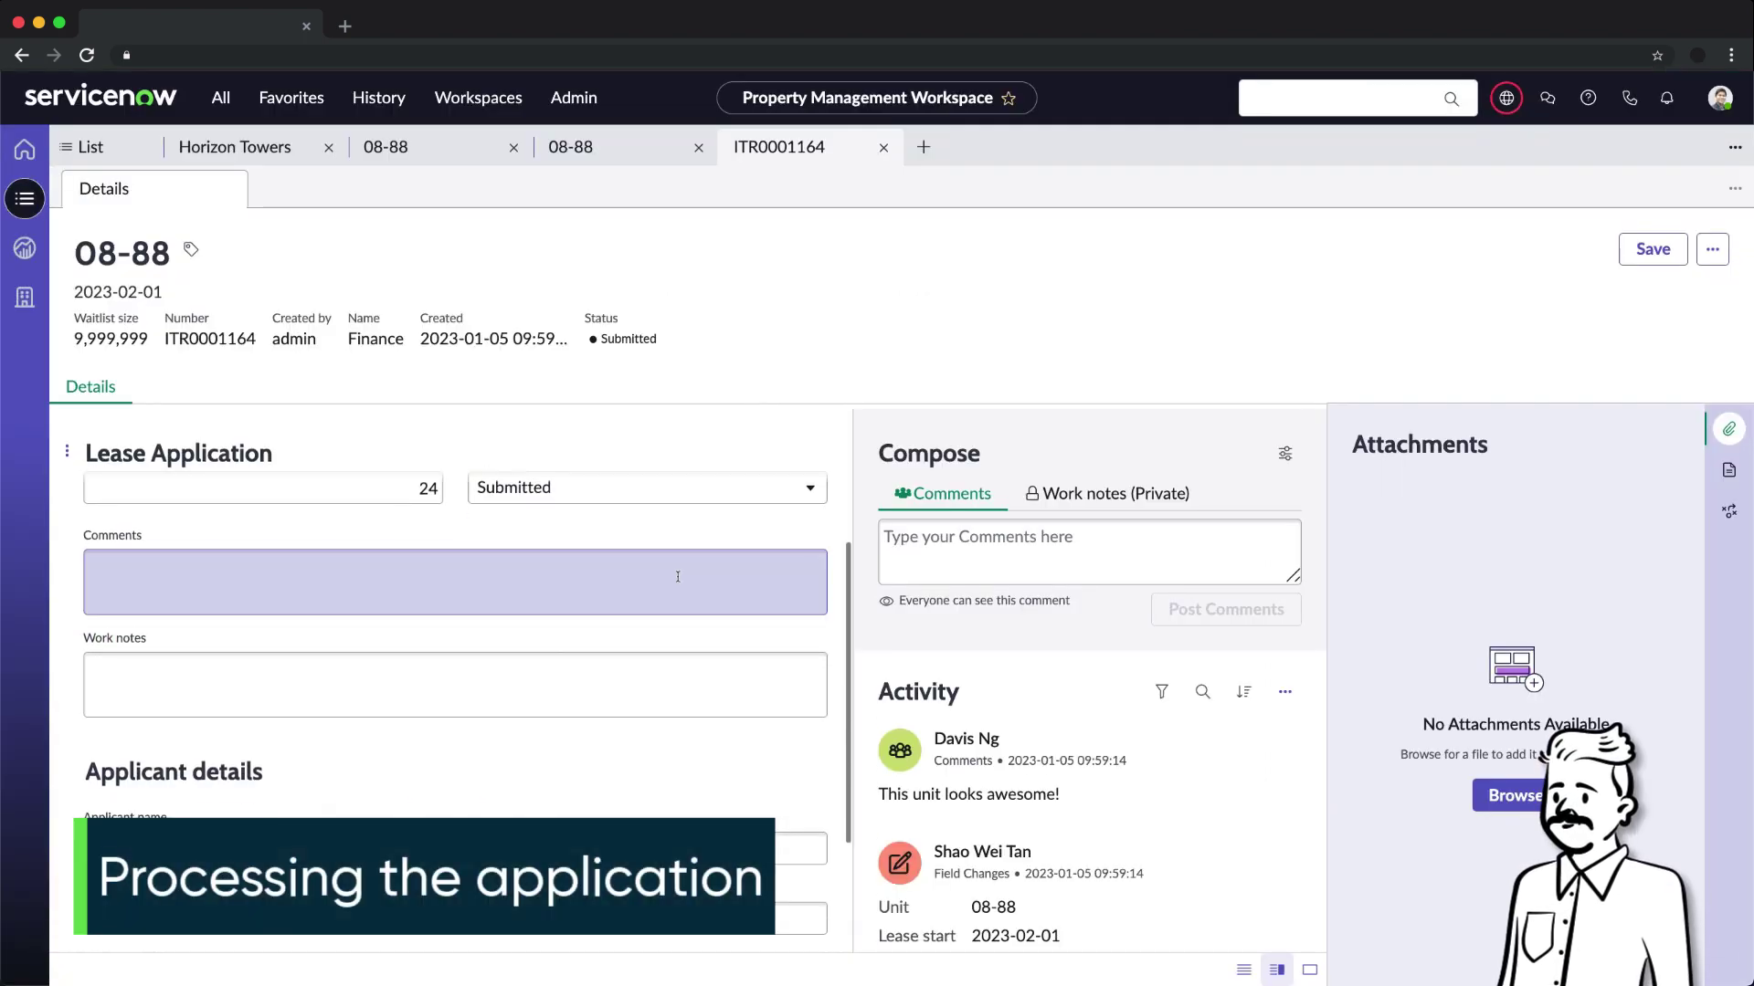
pyautogui.scroll(-2, 678, 581)
pyautogui.scroll(-1, 678, 581)
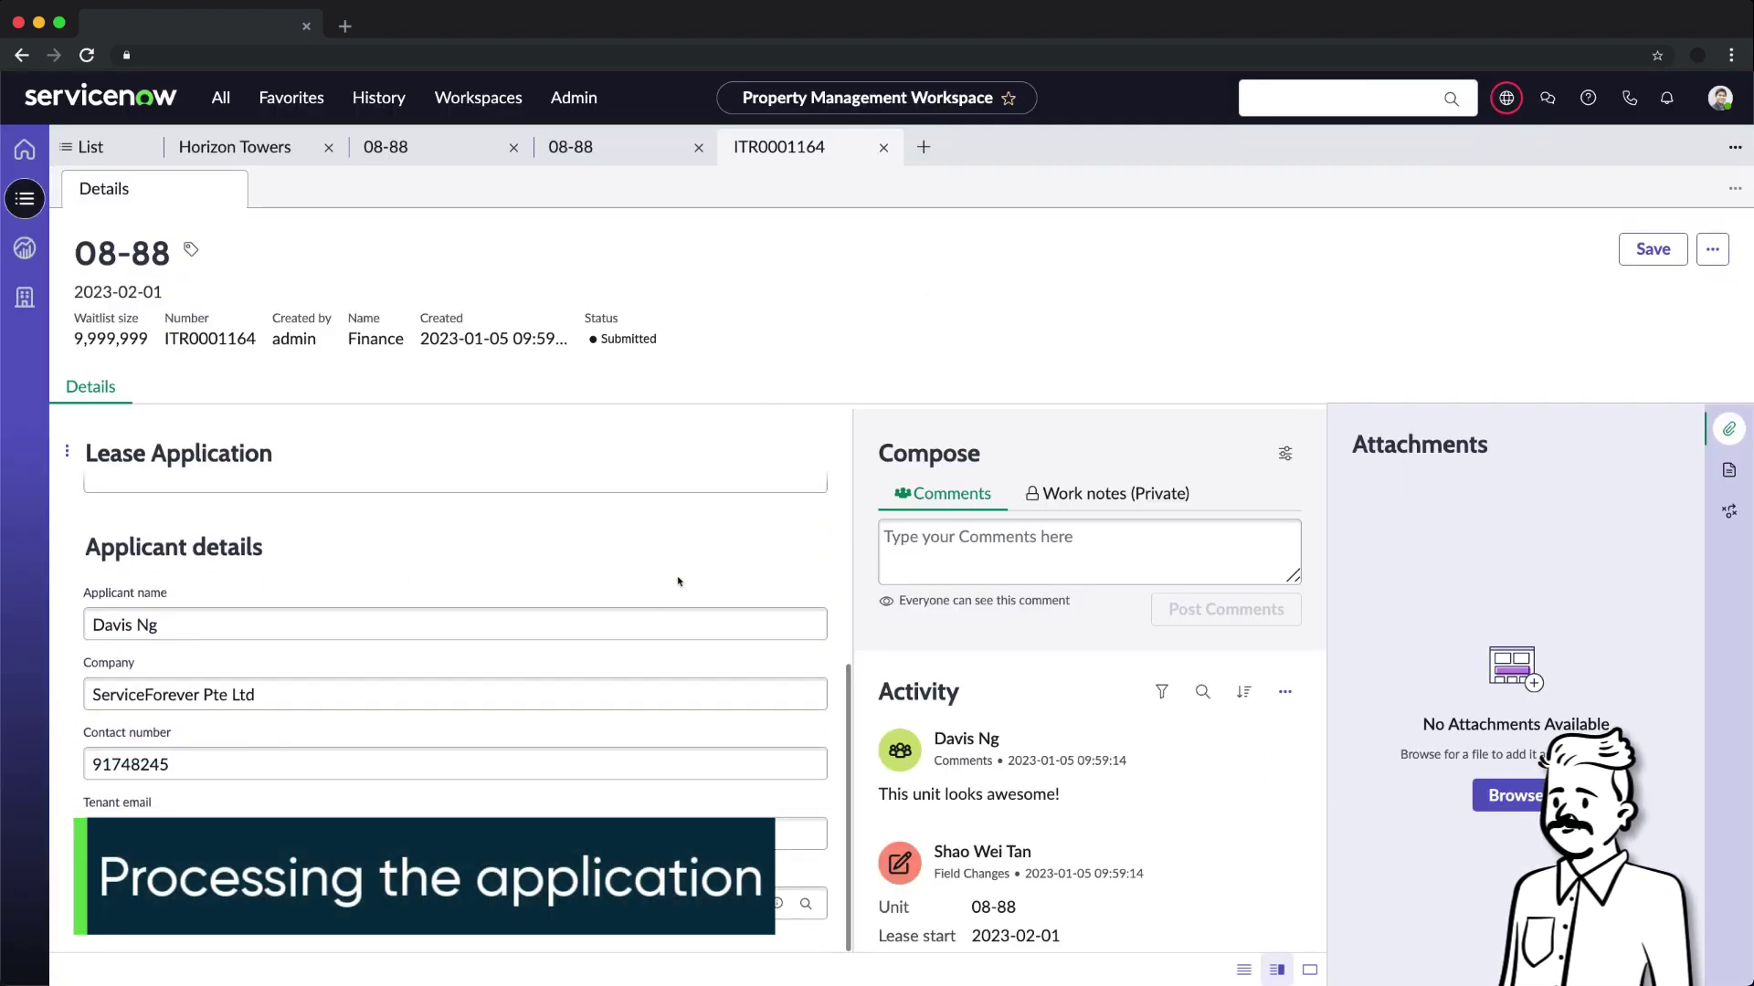
pyautogui.click(963, 563)
pyautogui.write('Glad you like it! ')
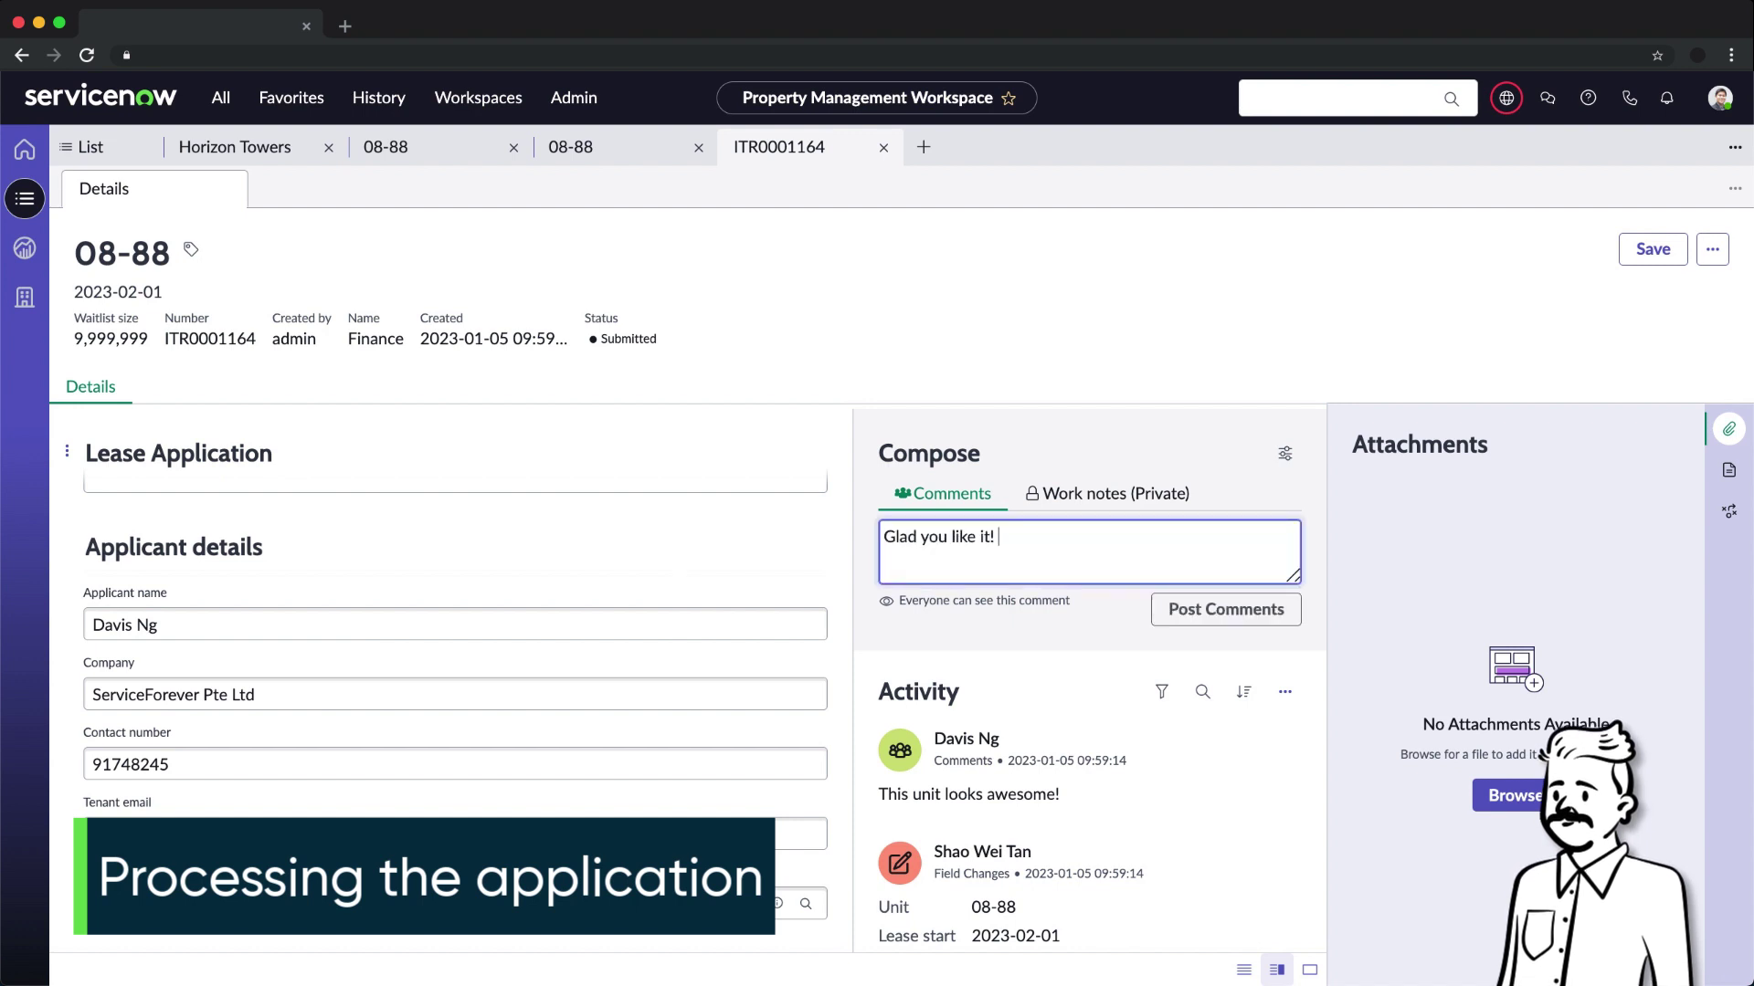
pyautogui.write("Let's get you moved in asap")
pyautogui.click(1225, 609)
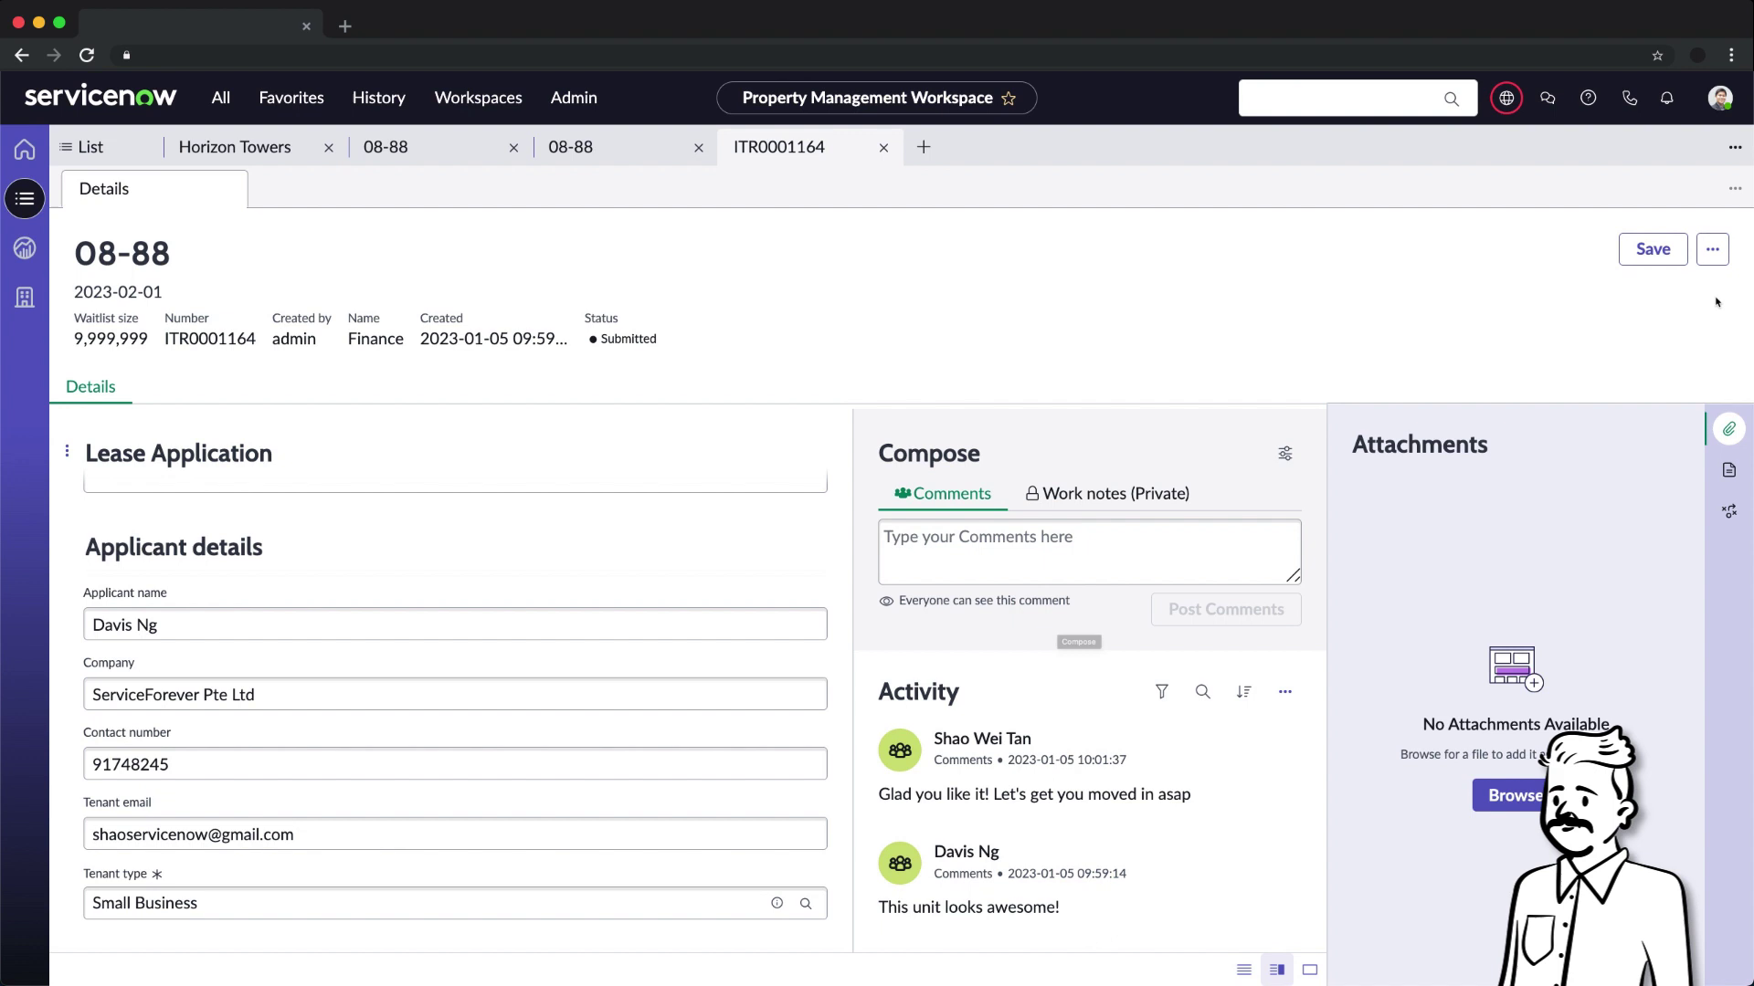
pyautogui.click(1715, 250)
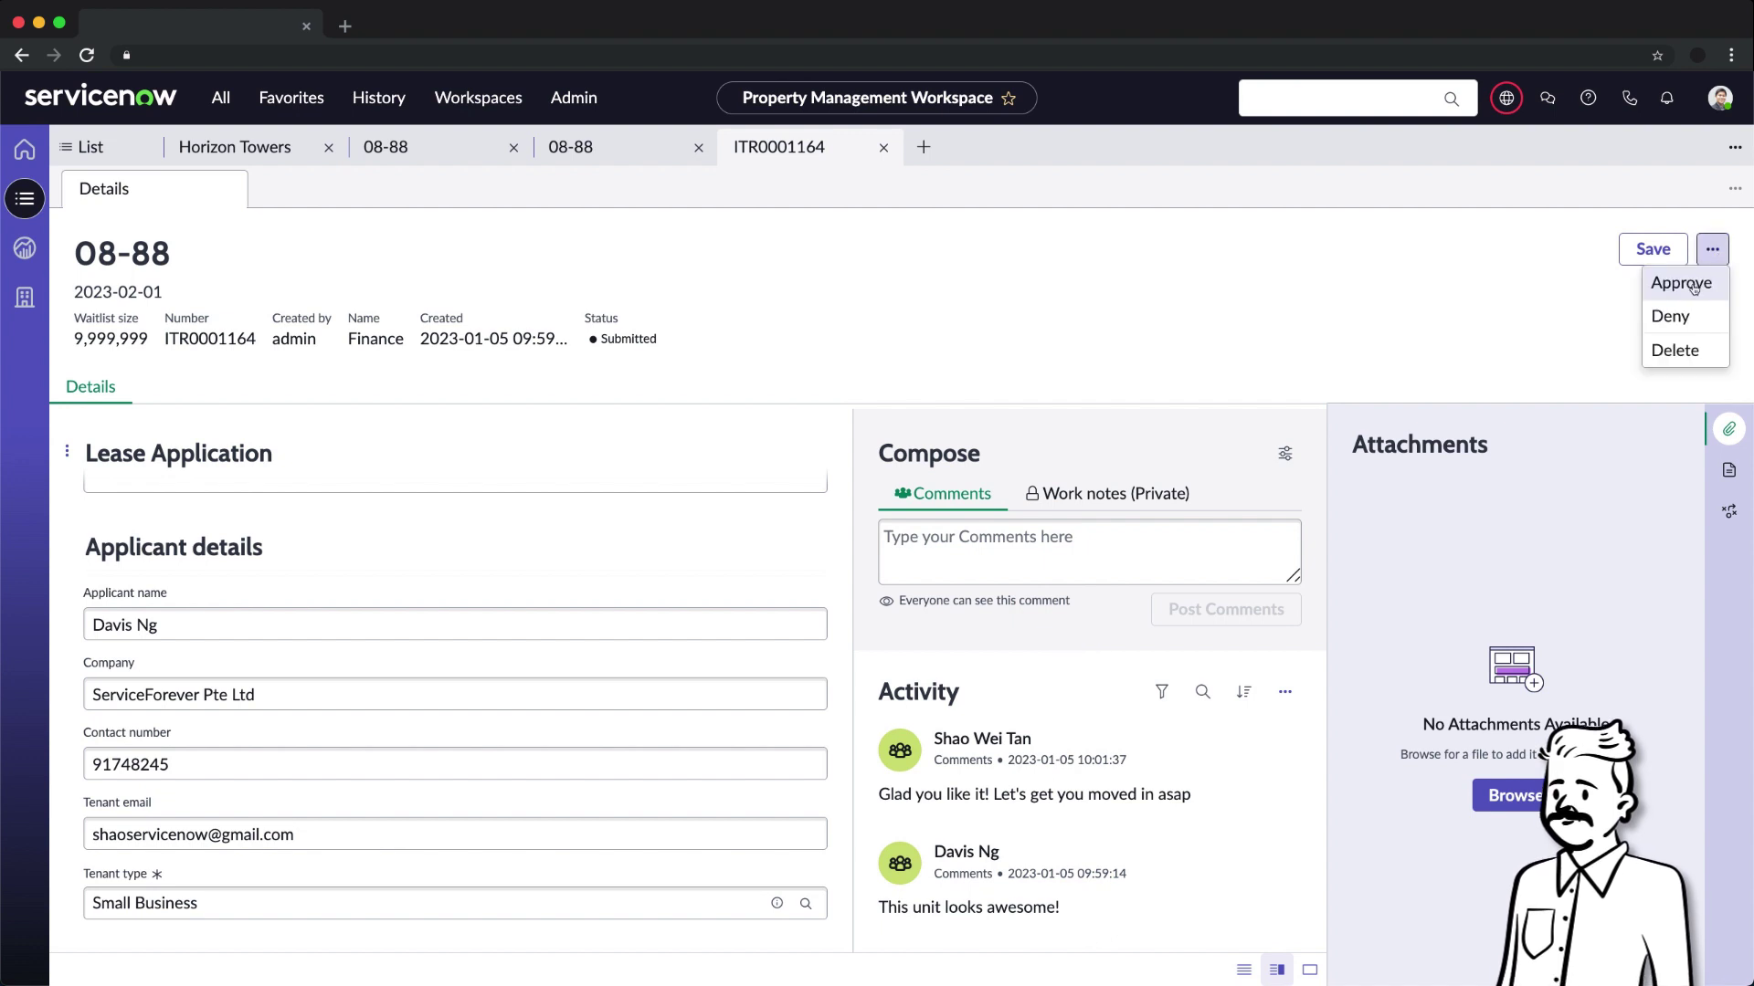
pyautogui.click(1695, 286)
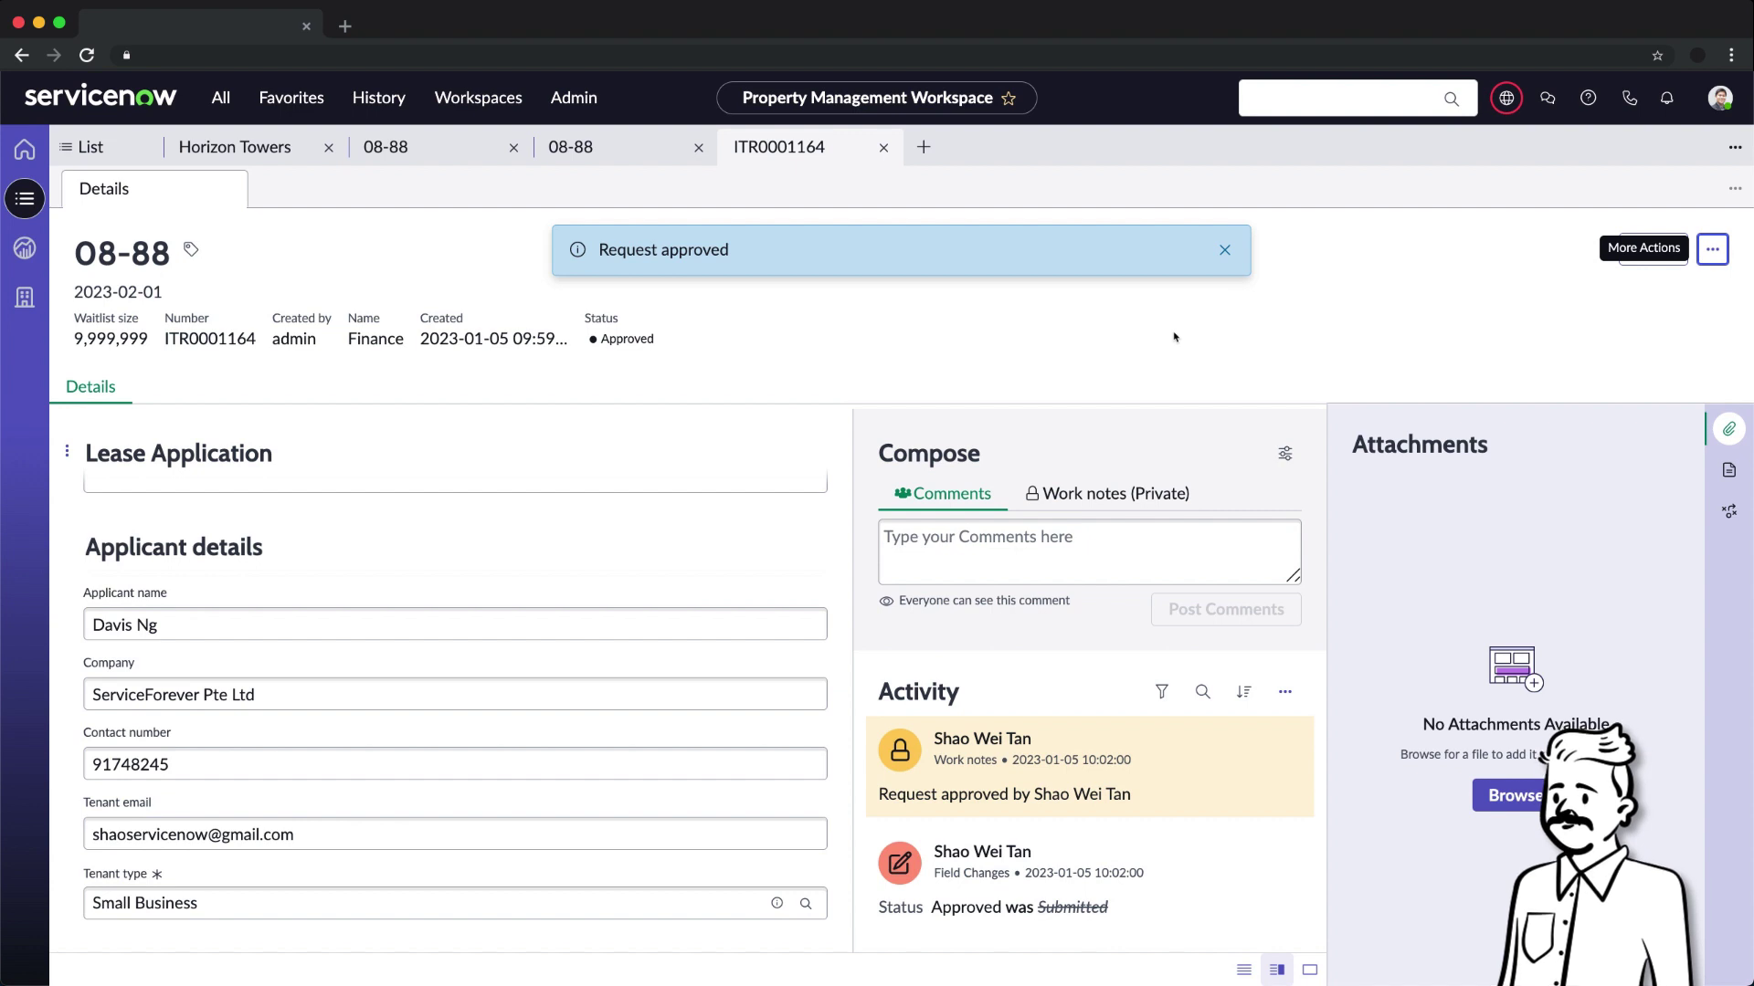
# Open lease LEA0001067 from the Upcoming Leases list
pyautogui.click(108, 150)
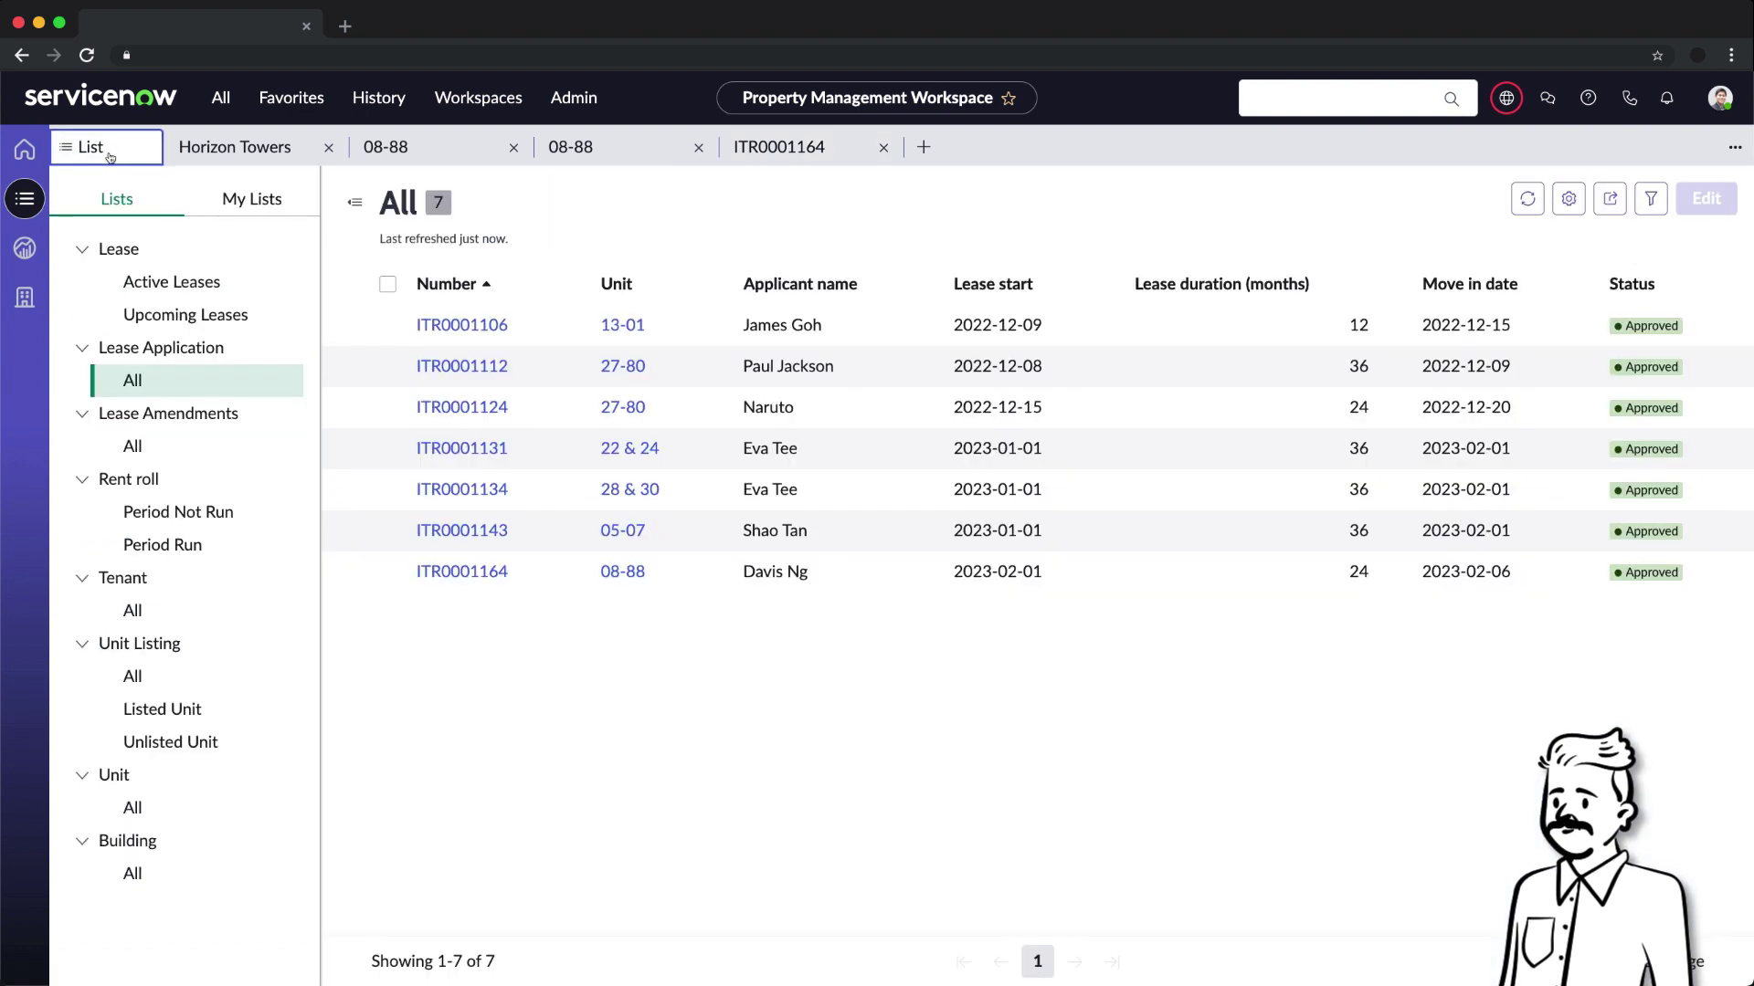
pyautogui.click(185, 314)
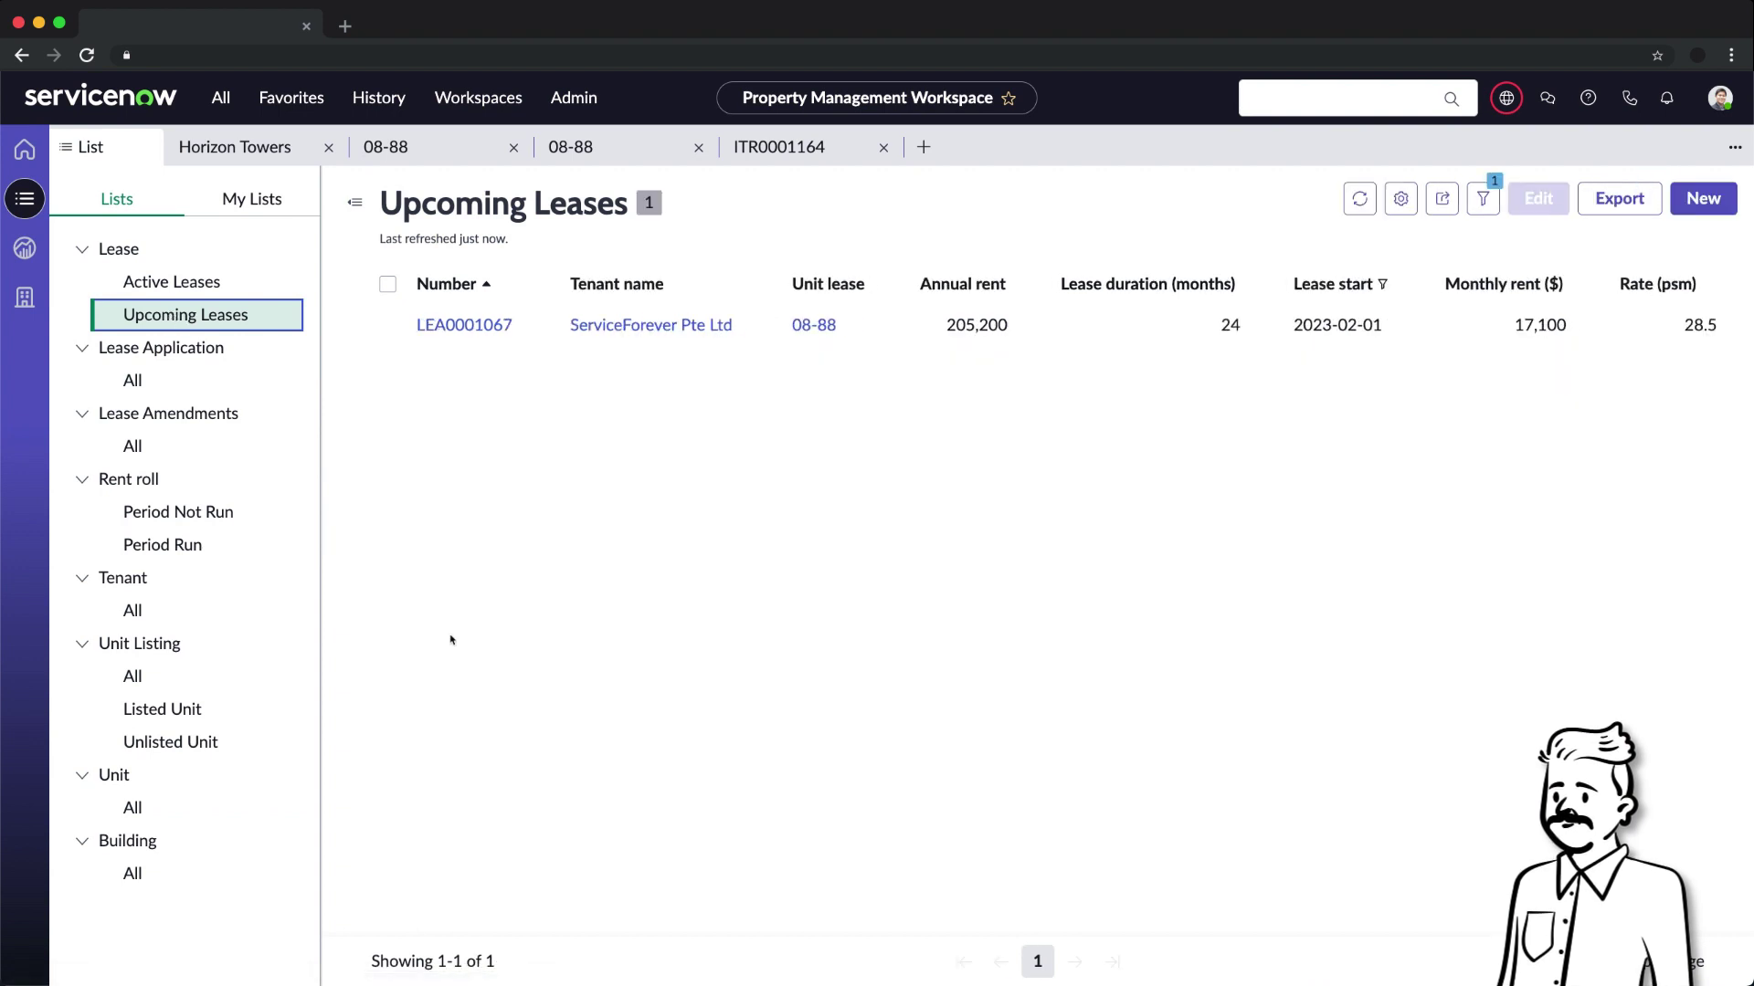
pyautogui.click(464, 325)
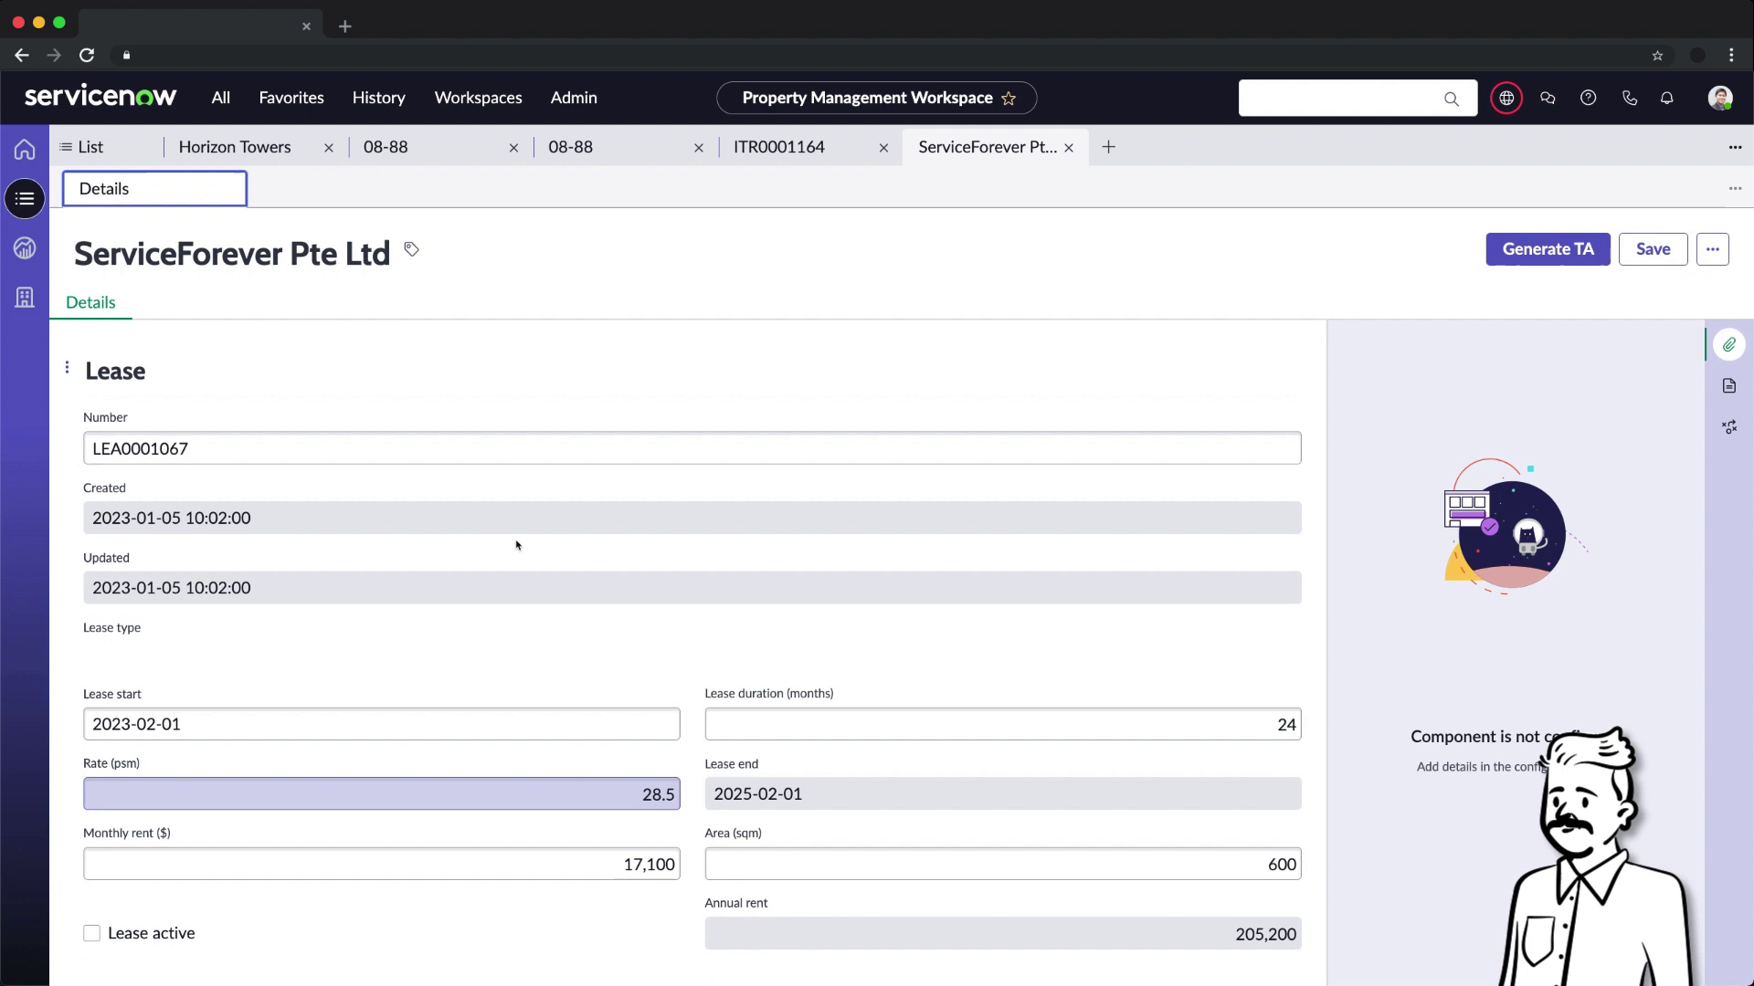
pyautogui.scroll(-1, 517, 545)
# Change the lease start to 2023-01-01, save, and generate the tenancy agreement
pyautogui.click(662, 732)
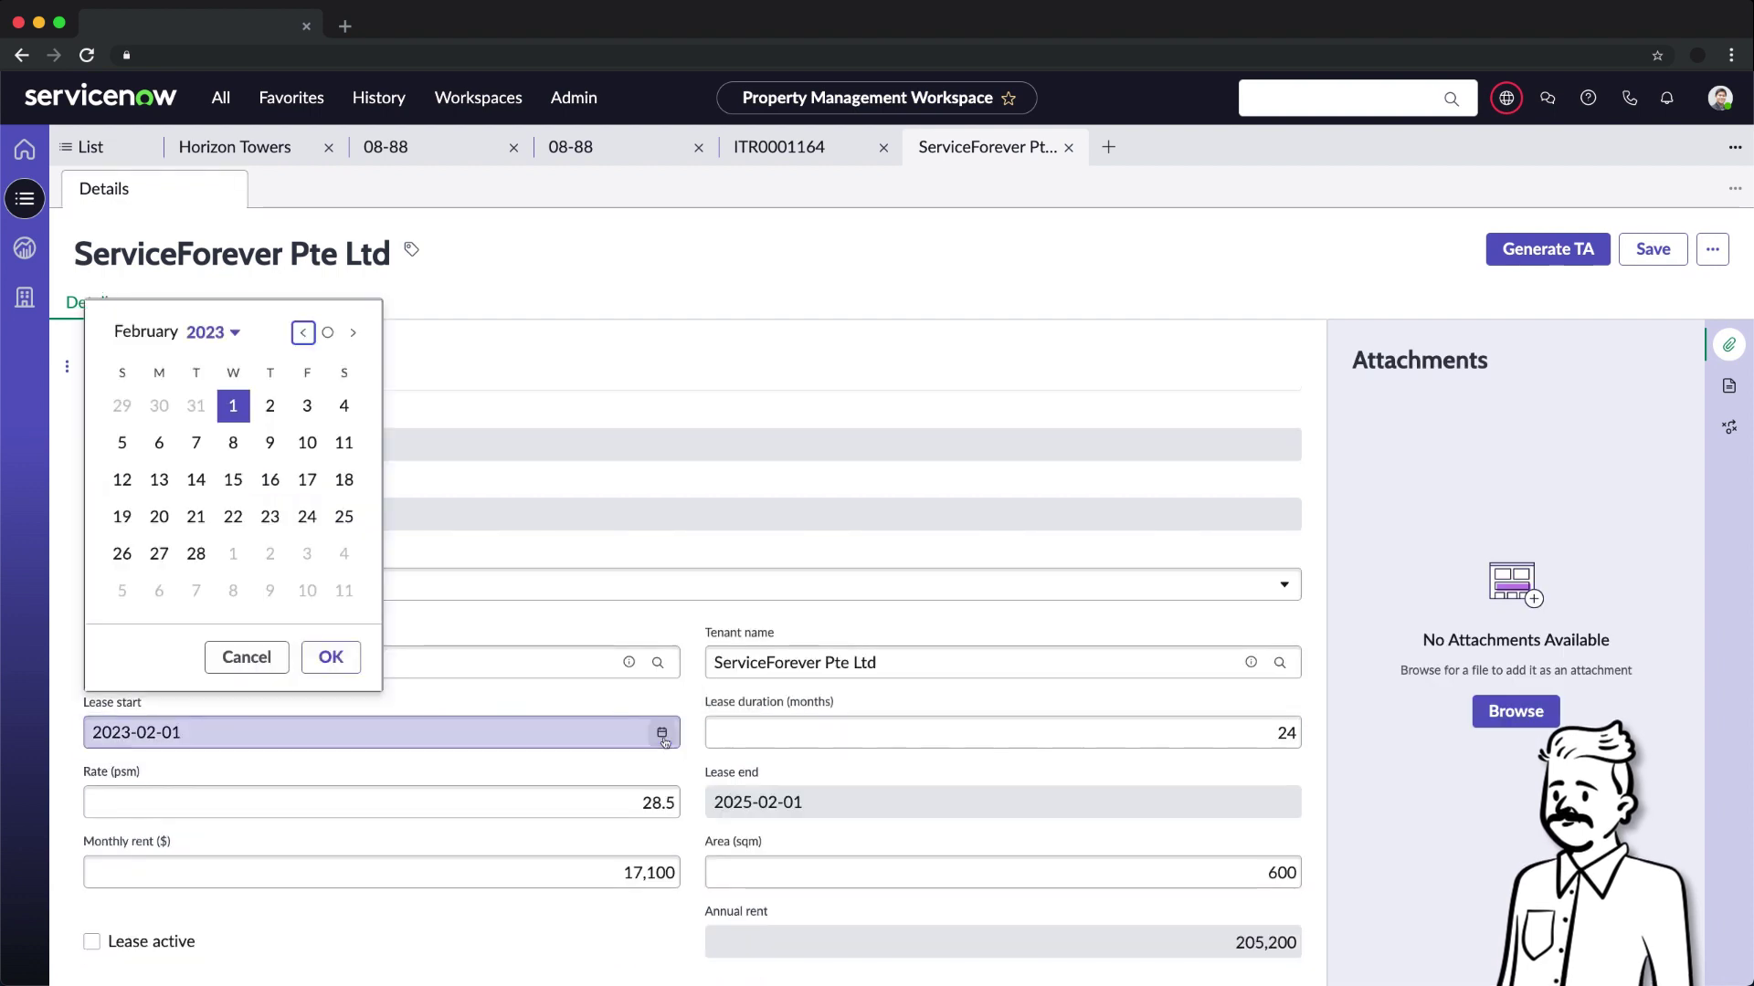
pyautogui.click(304, 332)
pyautogui.click(122, 443)
pyautogui.click(330, 656)
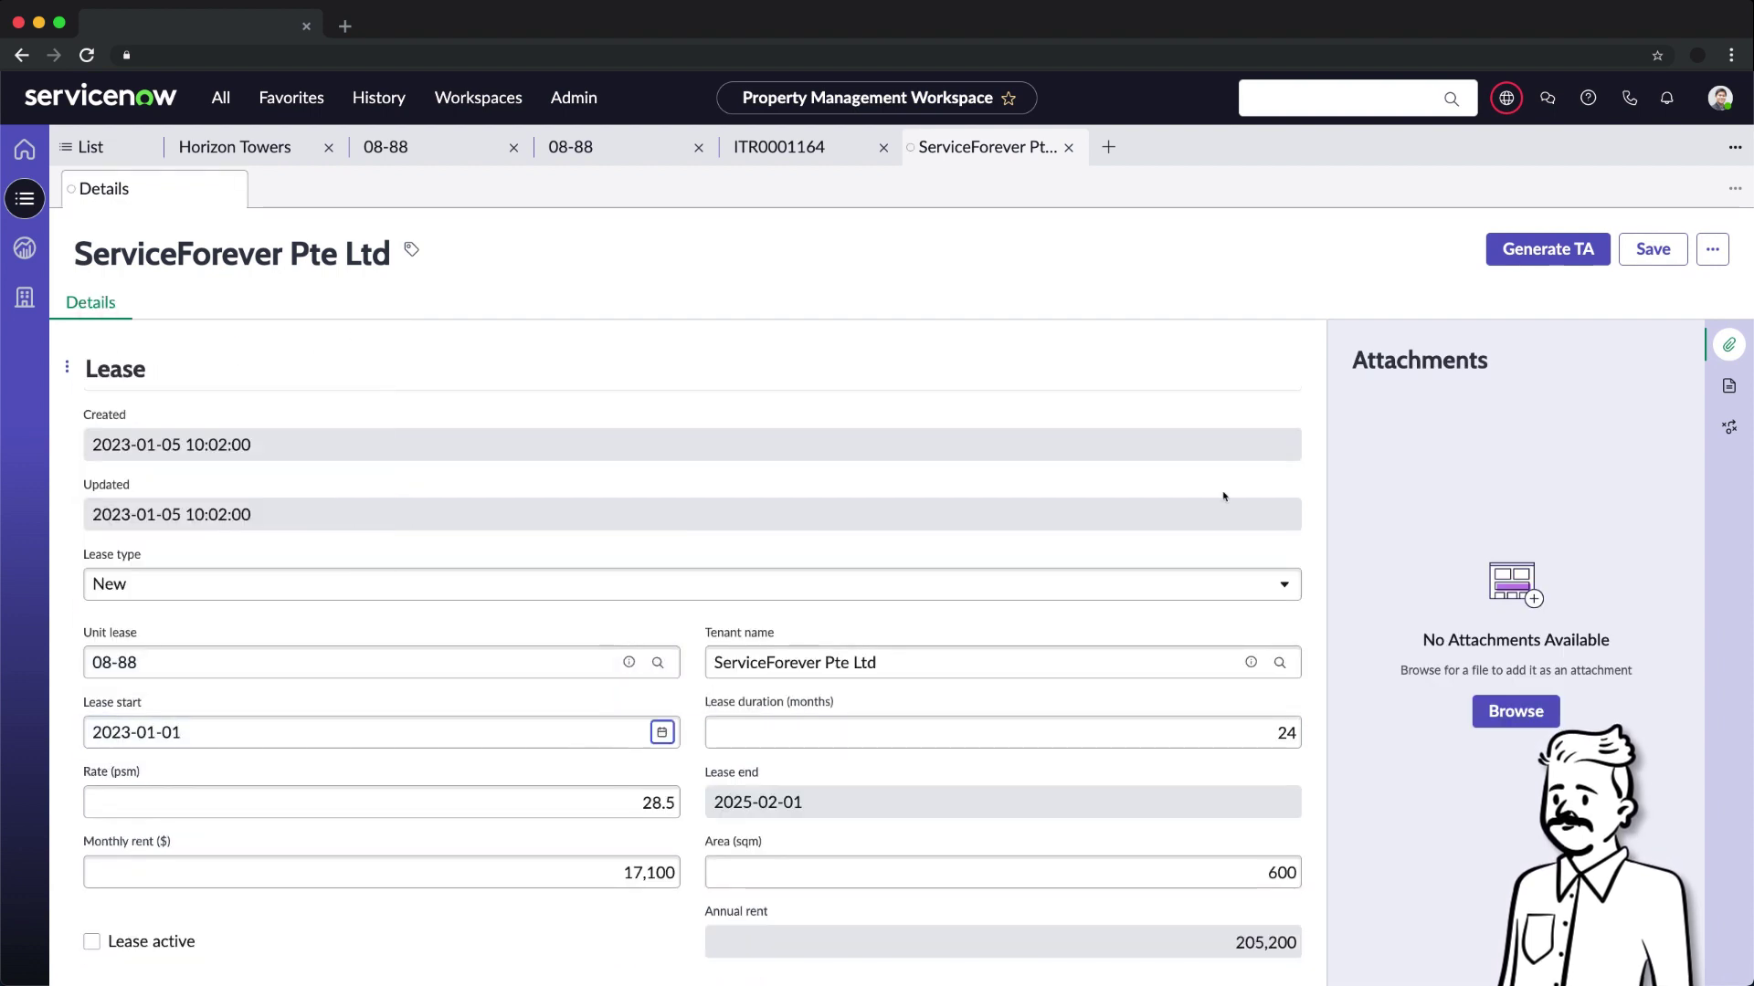
pyautogui.click(1653, 248)
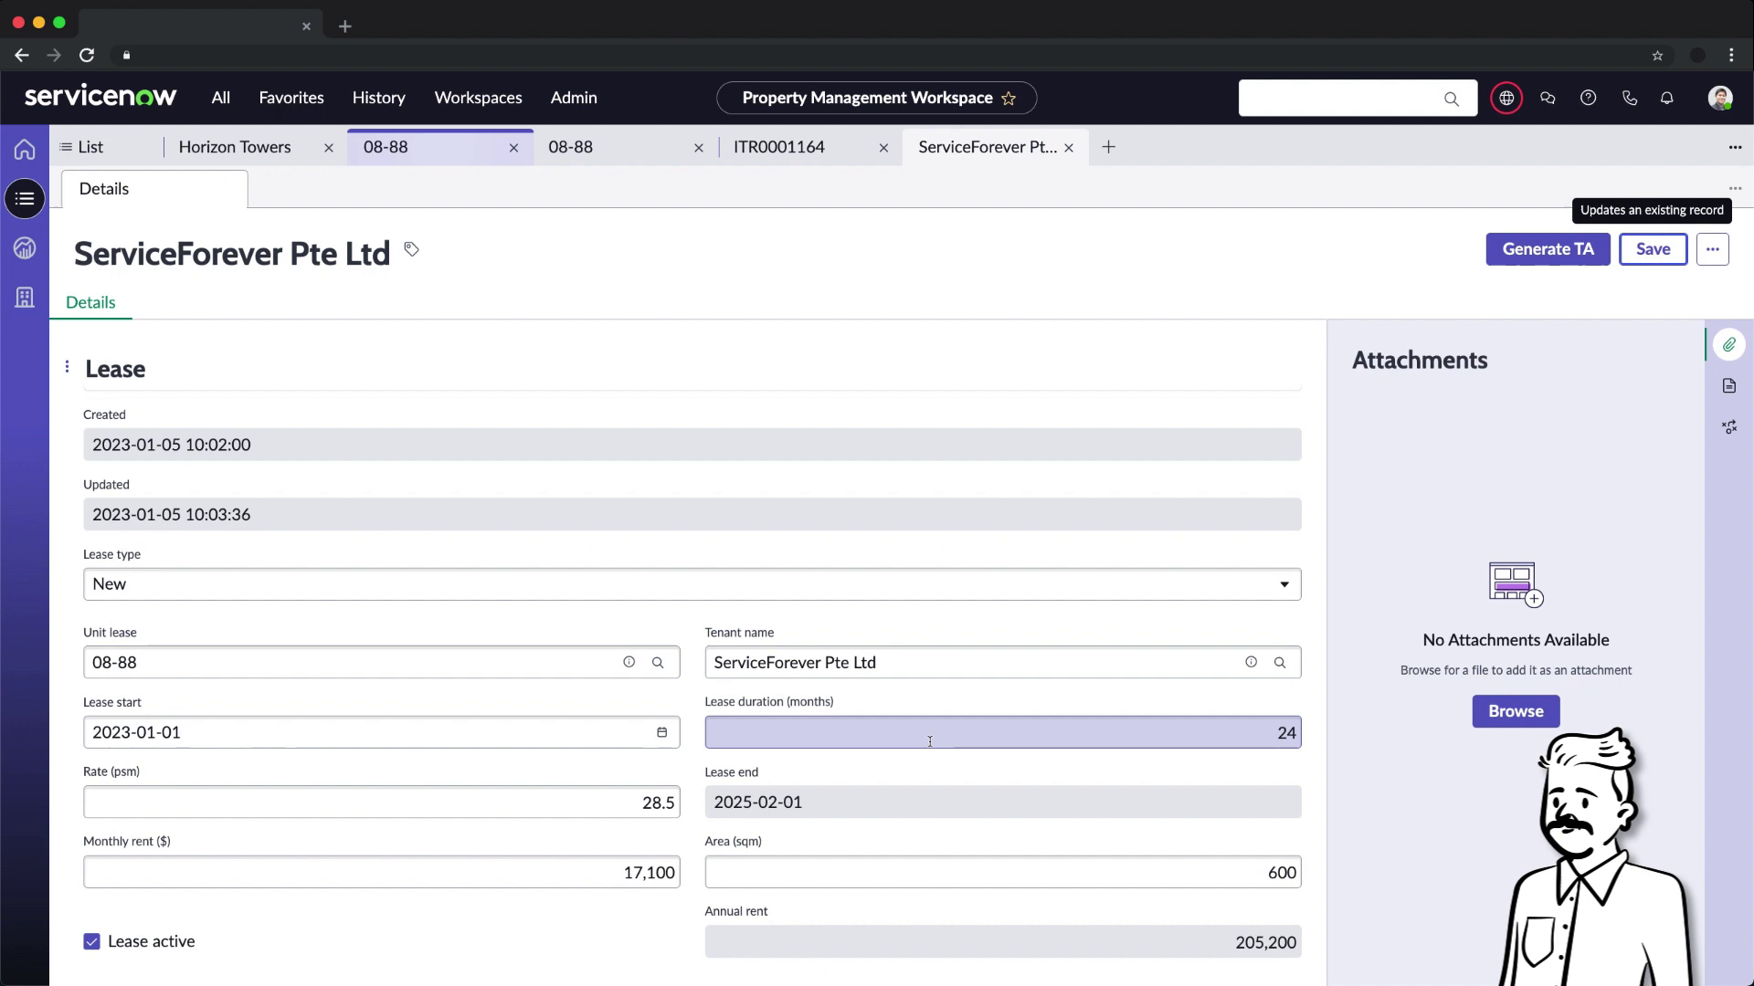
pyautogui.click(1546, 247)
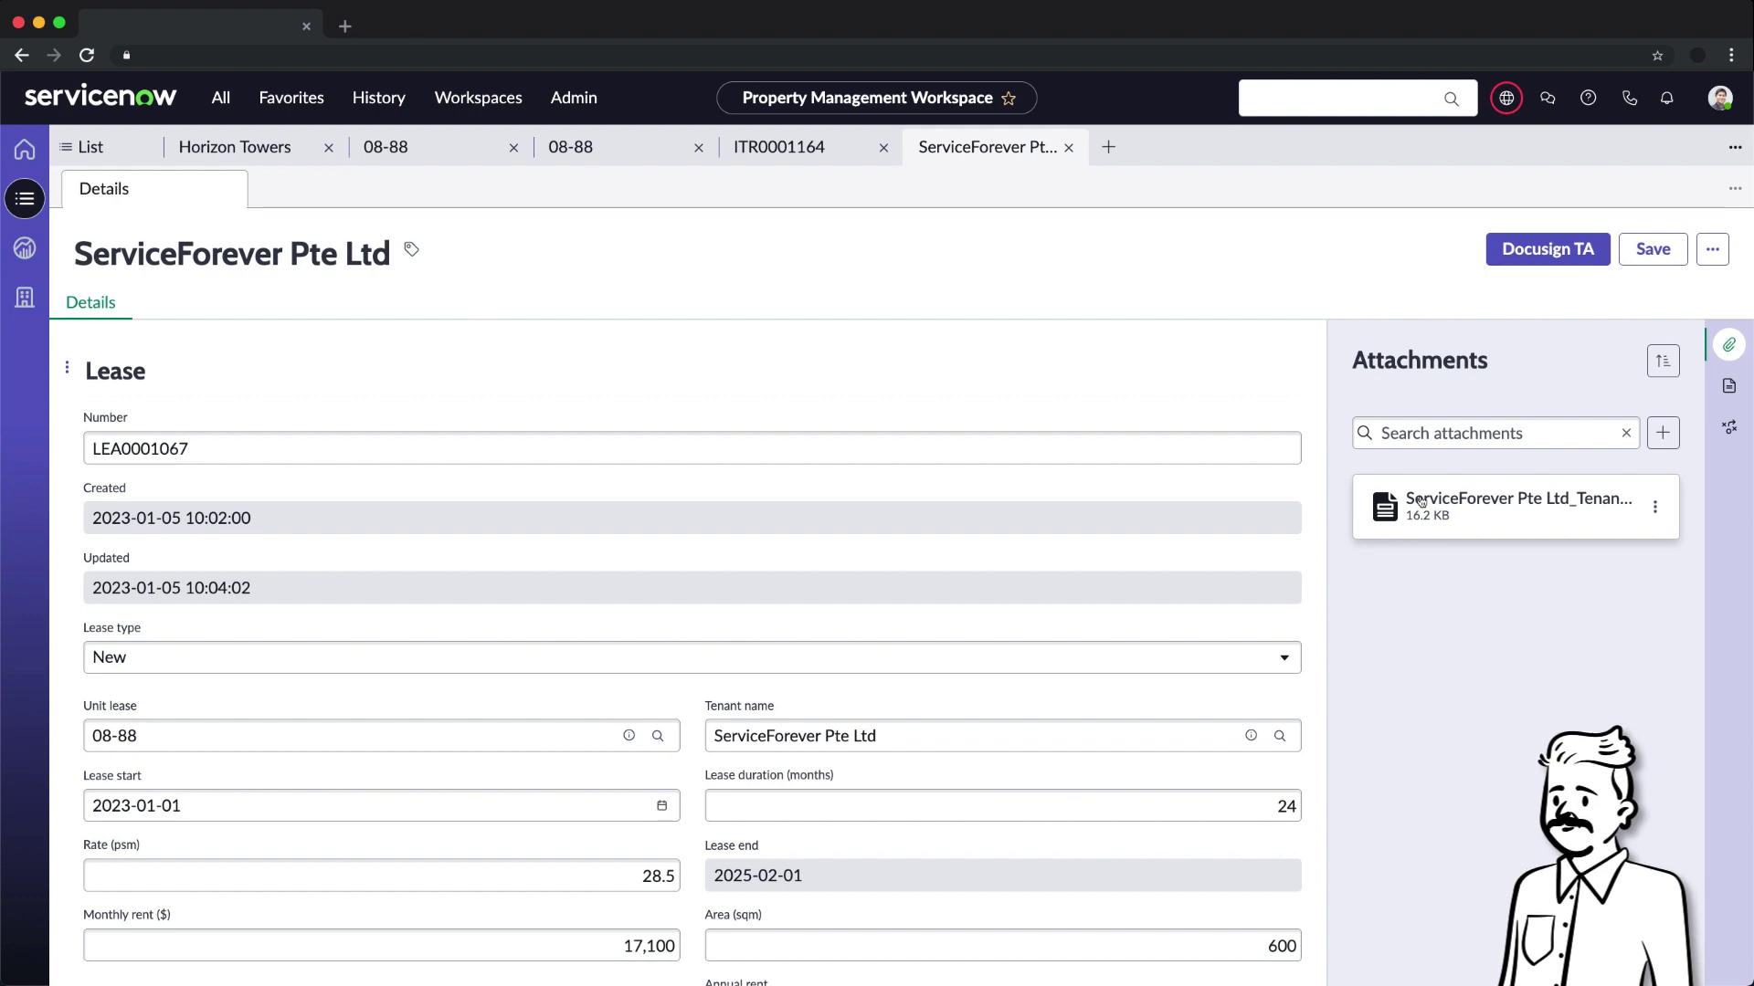
# Review the generated 08-88 tenancy agreement for ServiceForever Pte Ltd and close the preview
pyautogui.click(1421, 501)
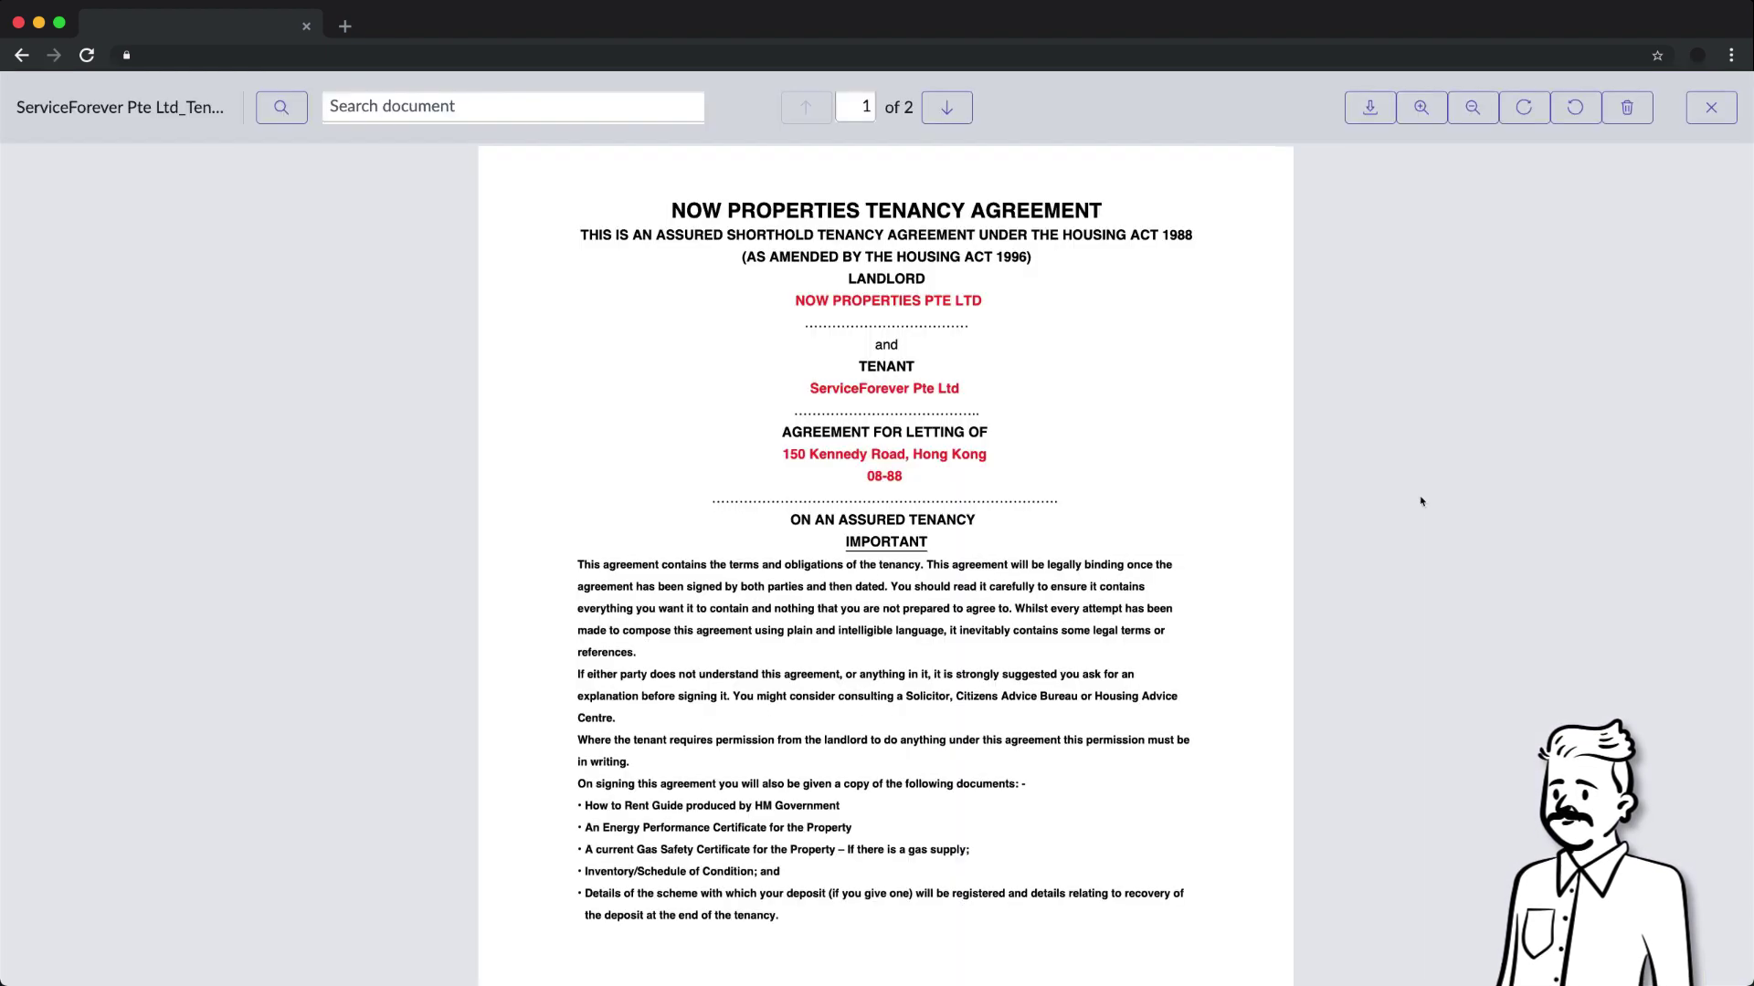
pyautogui.scroll(-1, 1099, 652)
pyautogui.scroll(-3, 1100, 651)
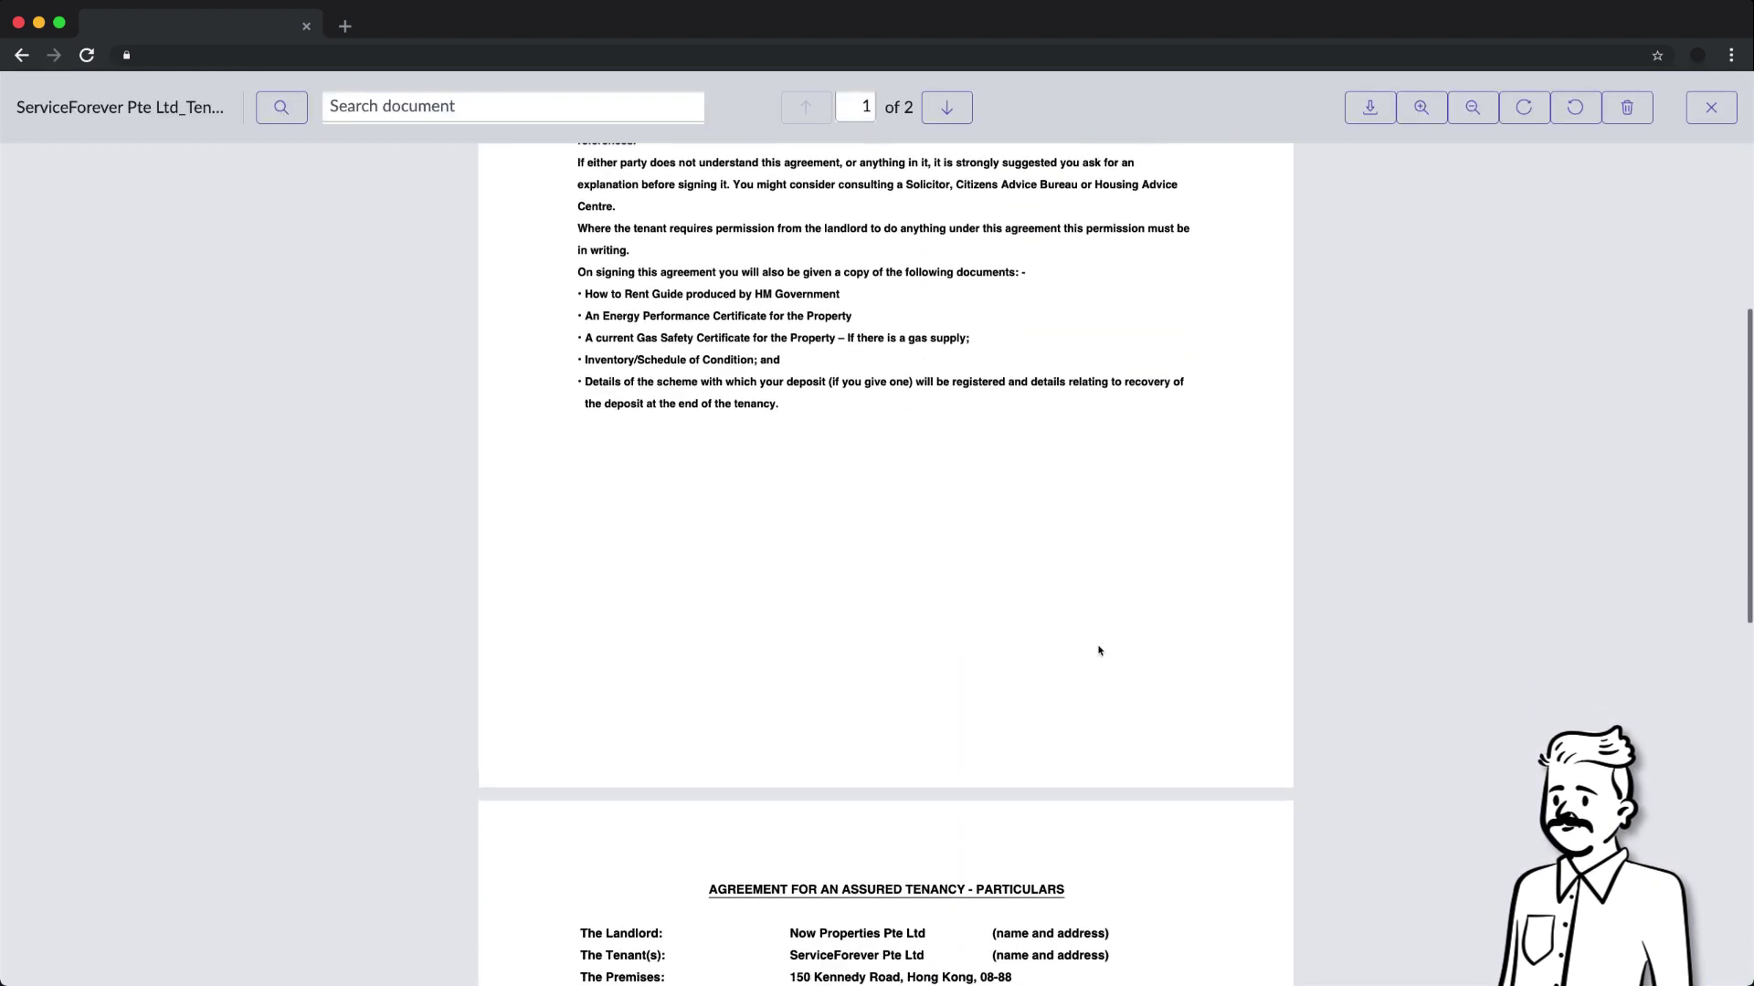
pyautogui.scroll(-3, 1099, 651)
pyautogui.scroll(-1, 1099, 650)
pyautogui.scroll(-1, 1099, 651)
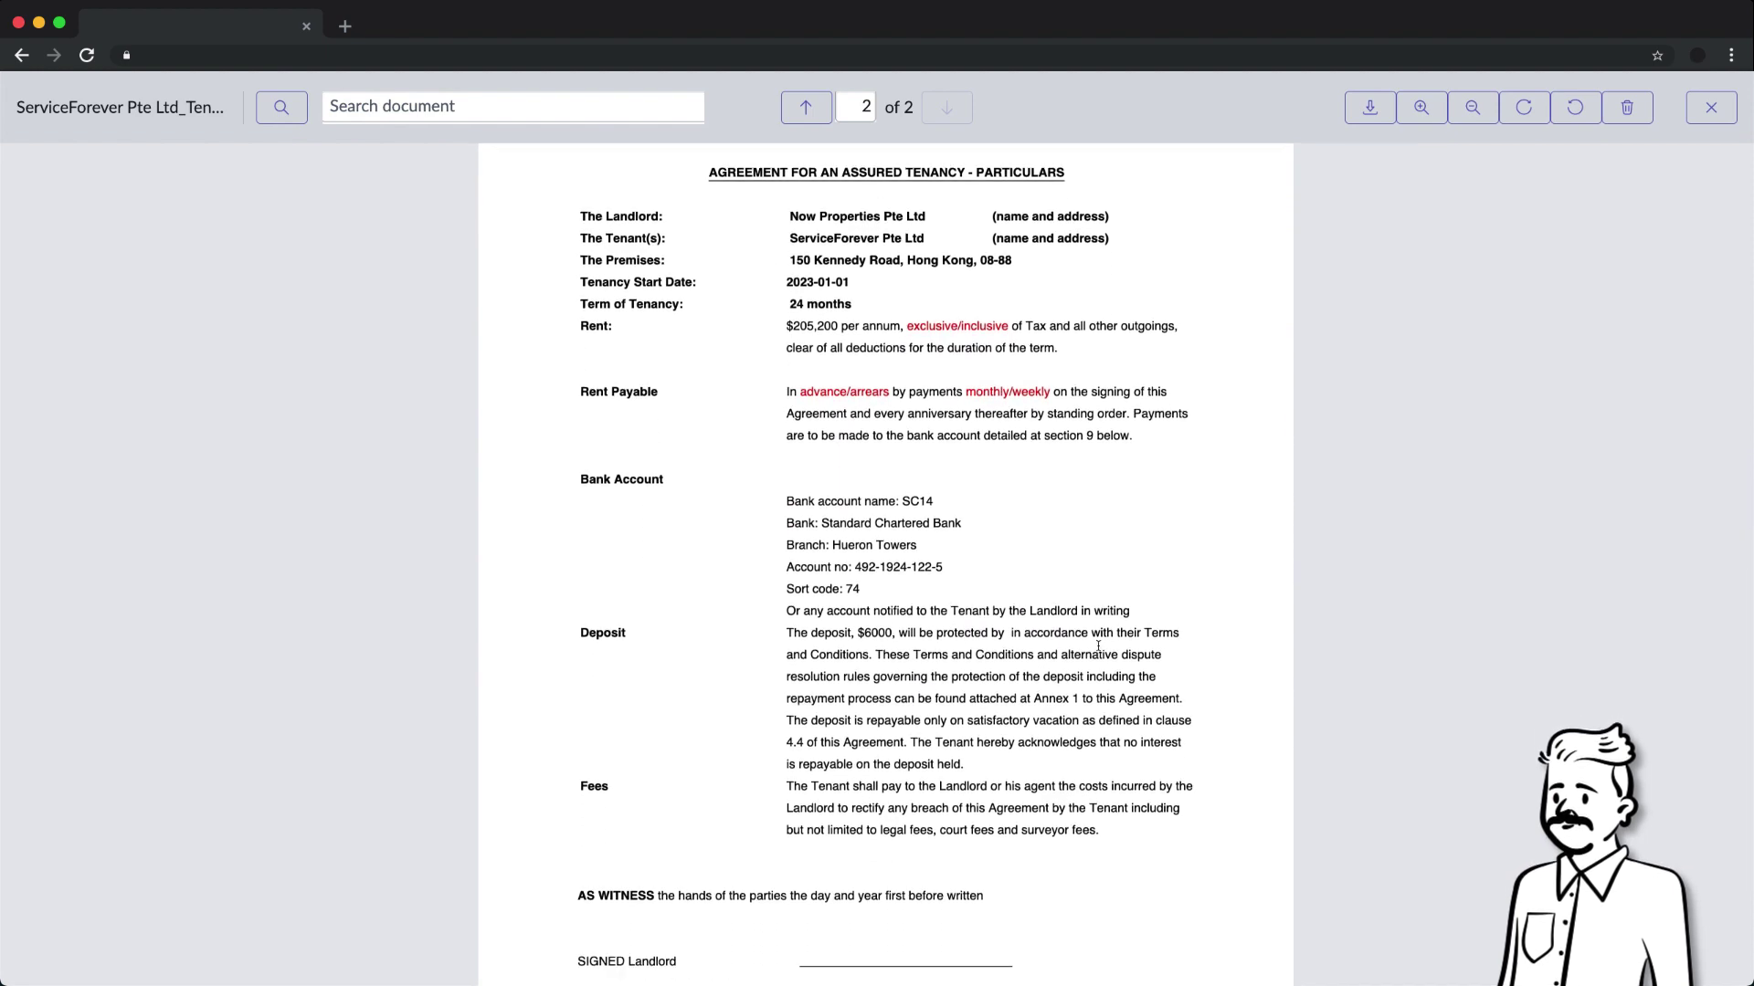
pyautogui.scroll(-1, 1099, 650)
pyautogui.scroll(-2, 1099, 648)
pyautogui.click(1705, 115)
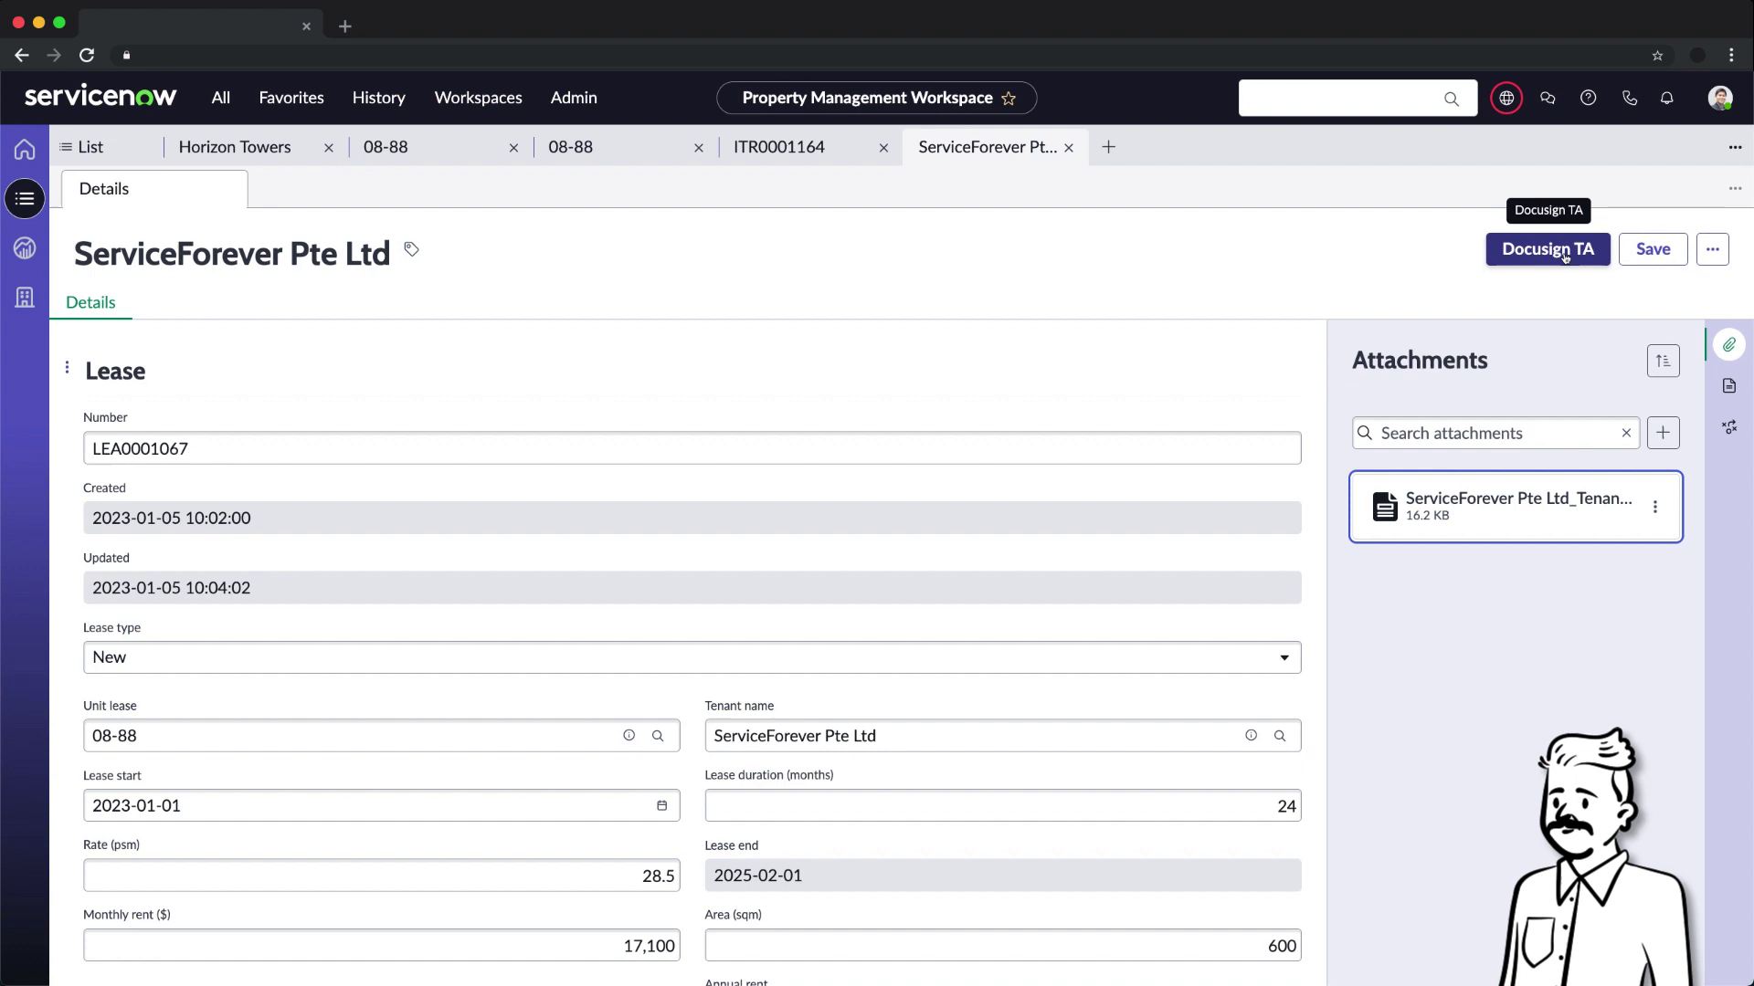
# Send the ServiceForever Pte Ltd lease for DocuSign signature with the Docusign TA button
pyautogui.click(1565, 252)
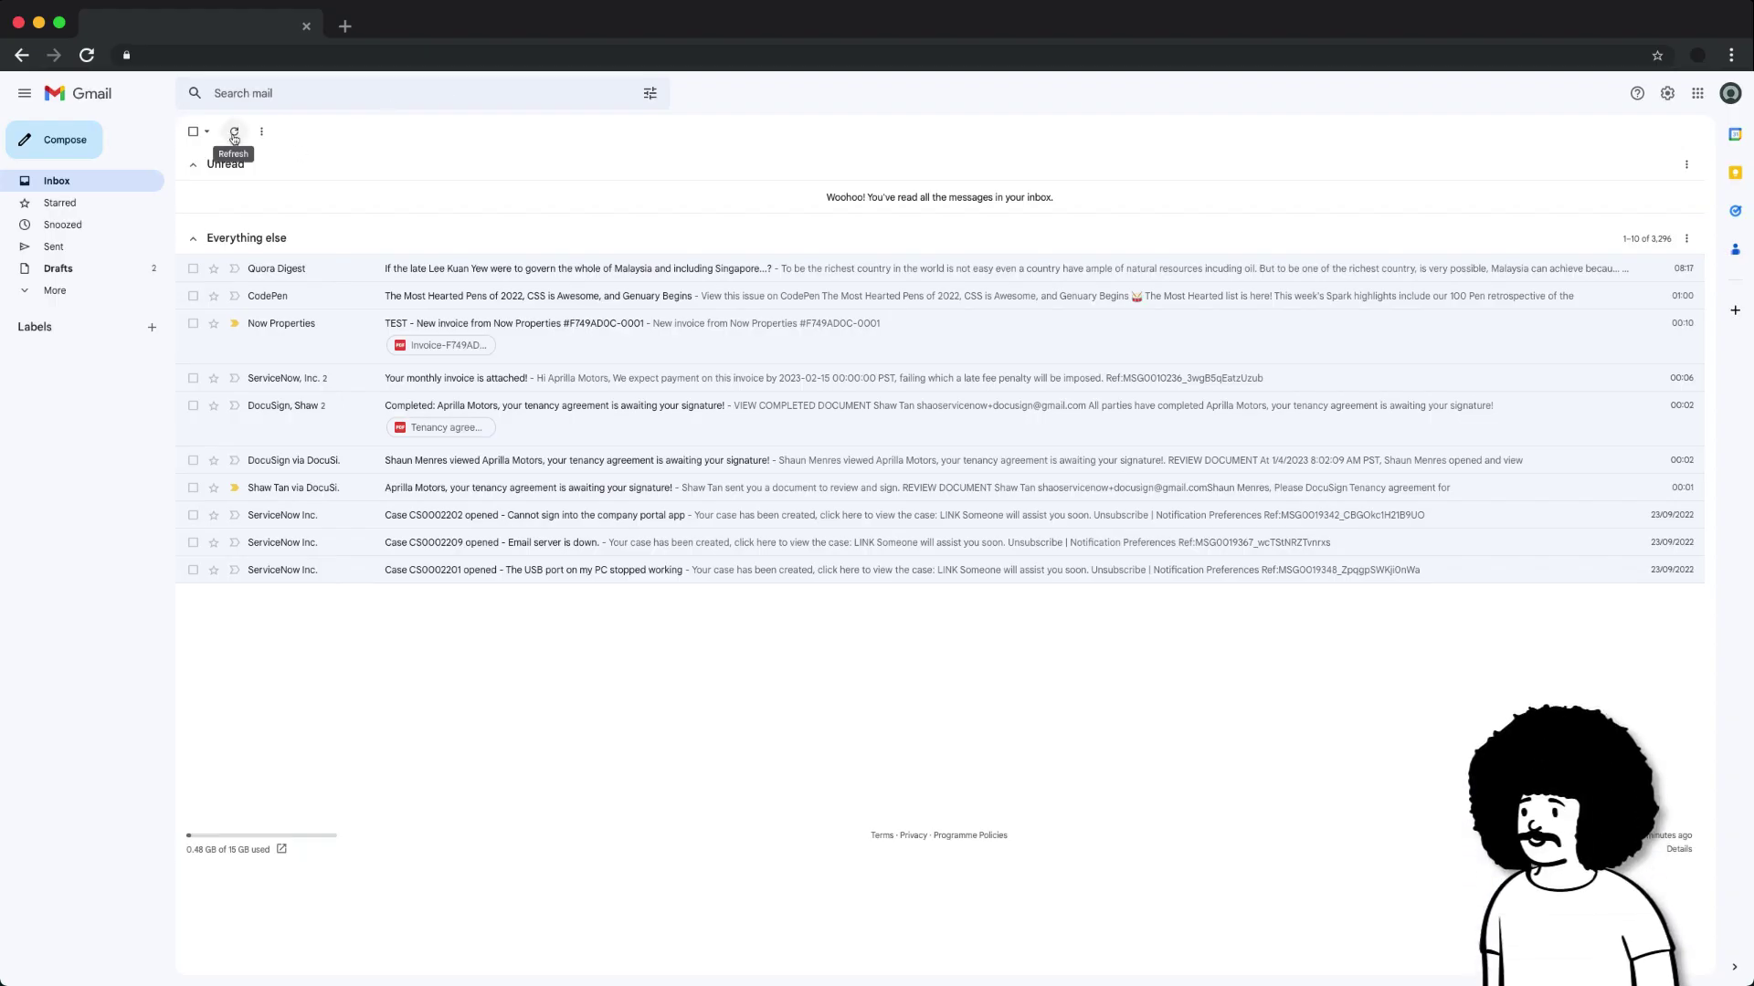
# Open the new DocuSign signature request email in Gmail and review the agreement
pyautogui.click(234, 132)
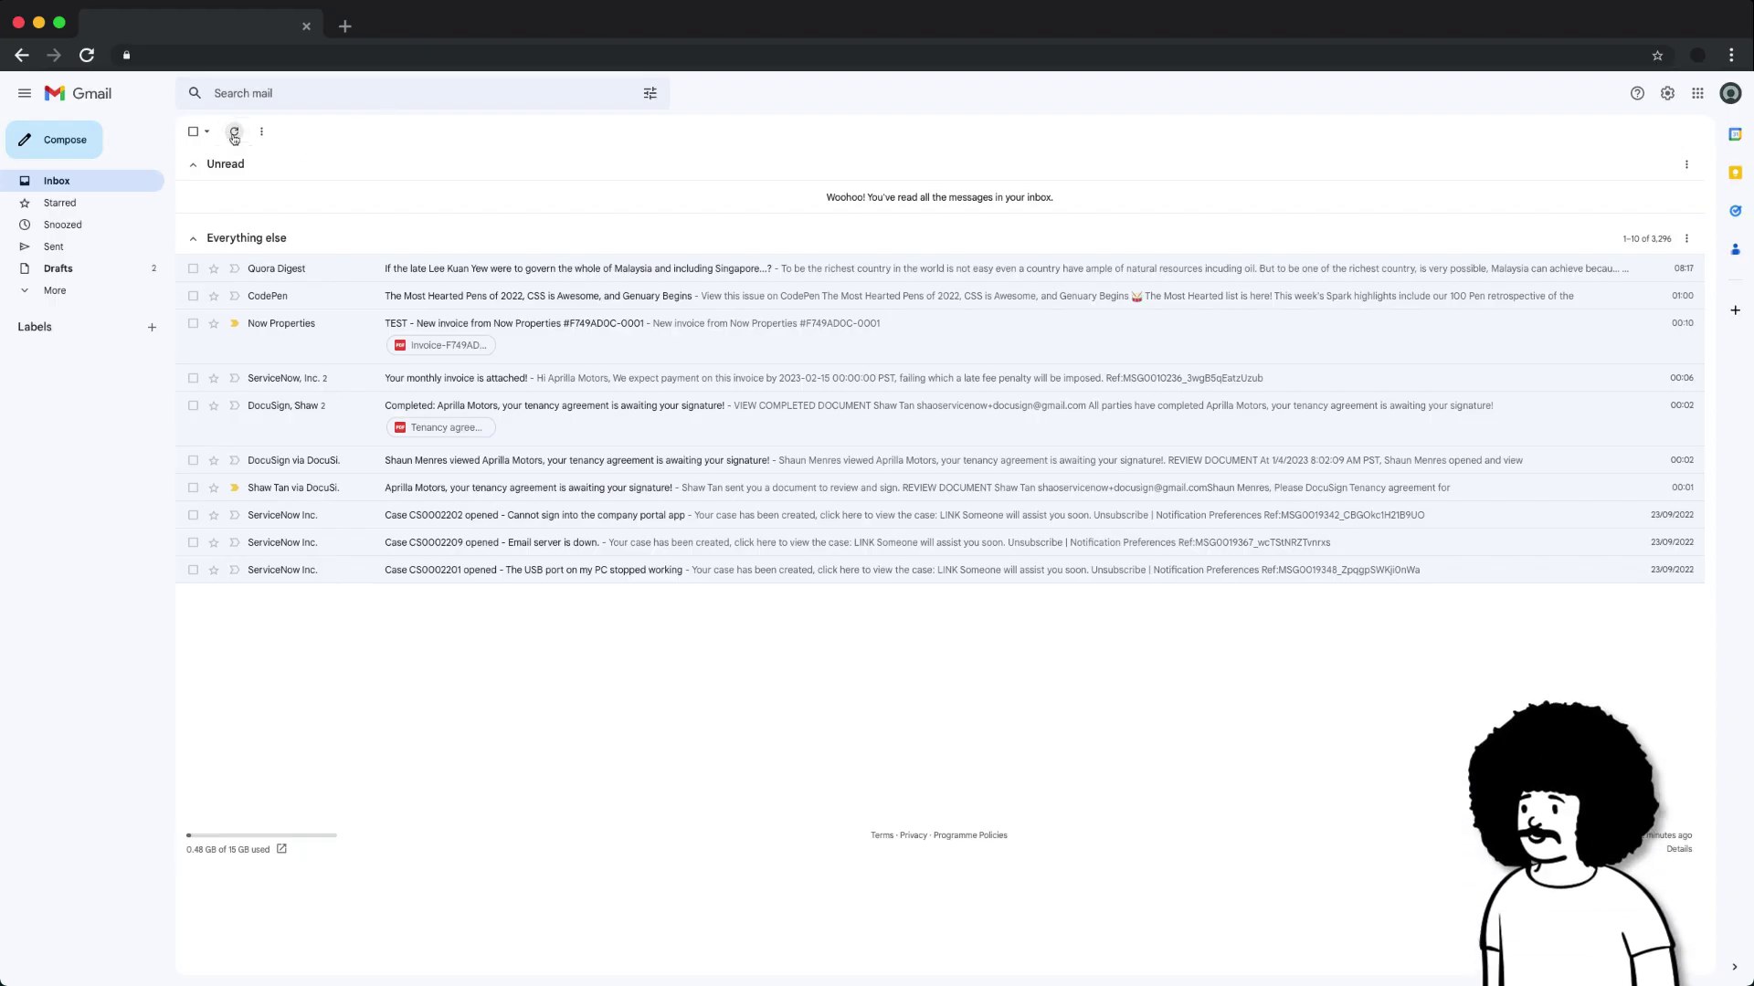
pyautogui.click(250, 189)
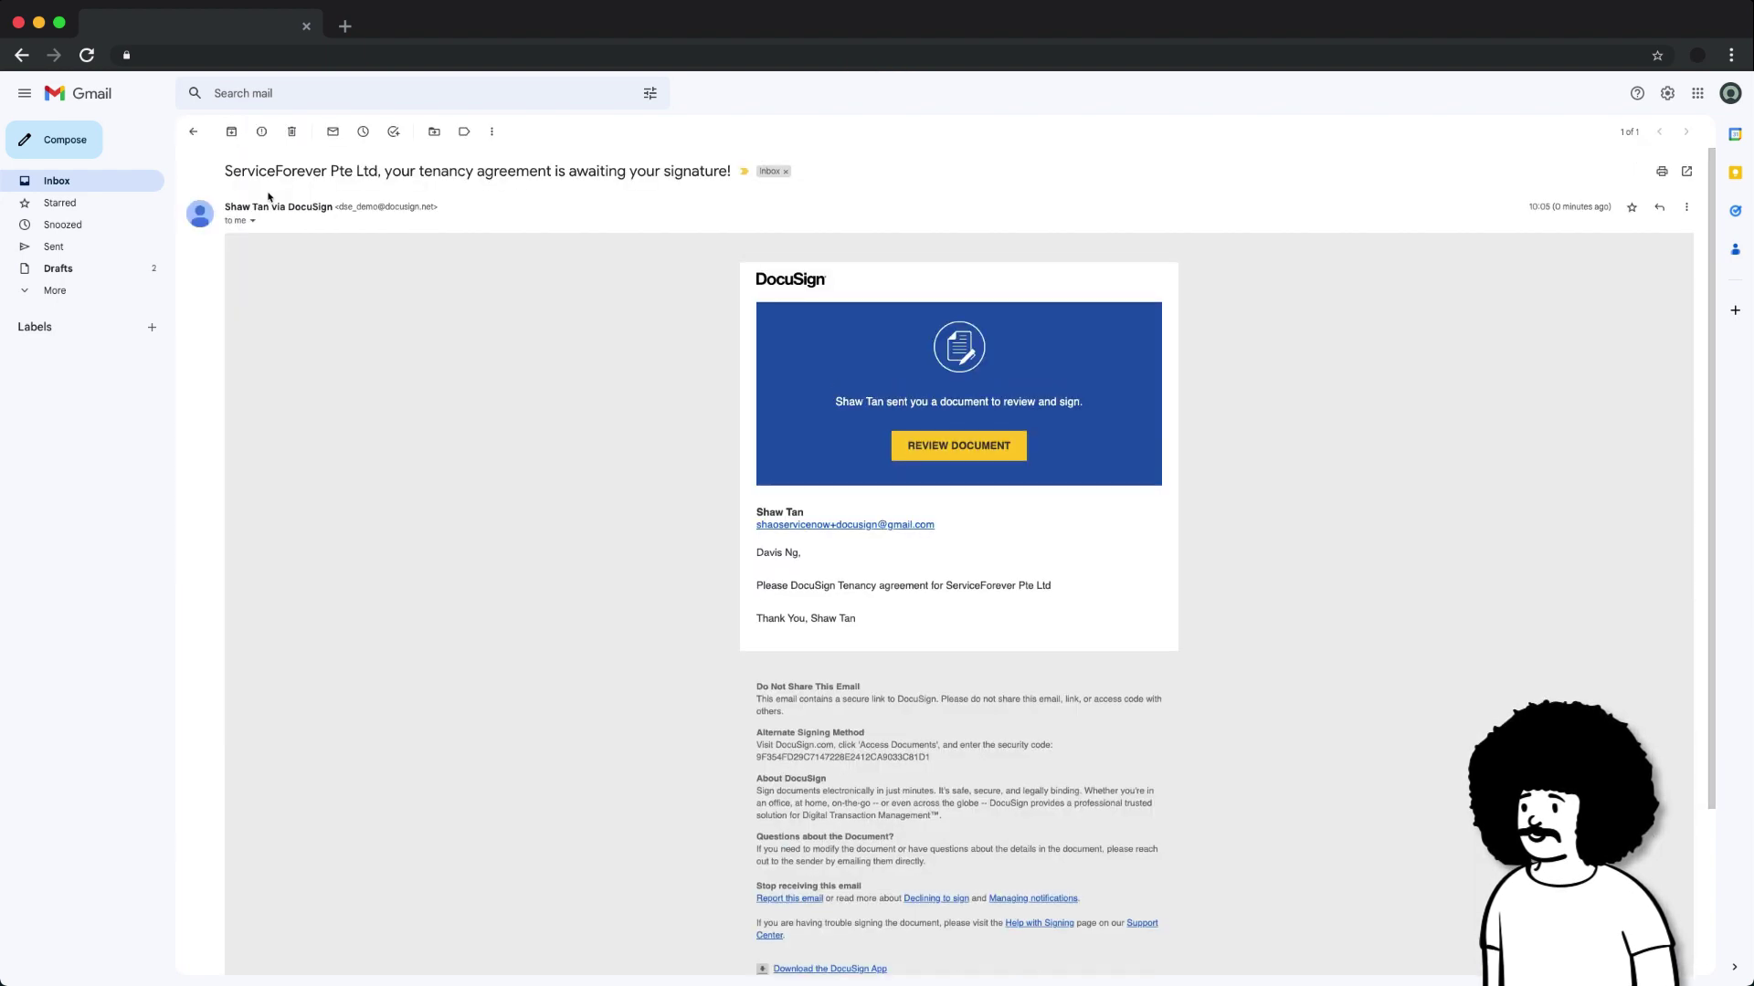
pyautogui.click(923, 457)
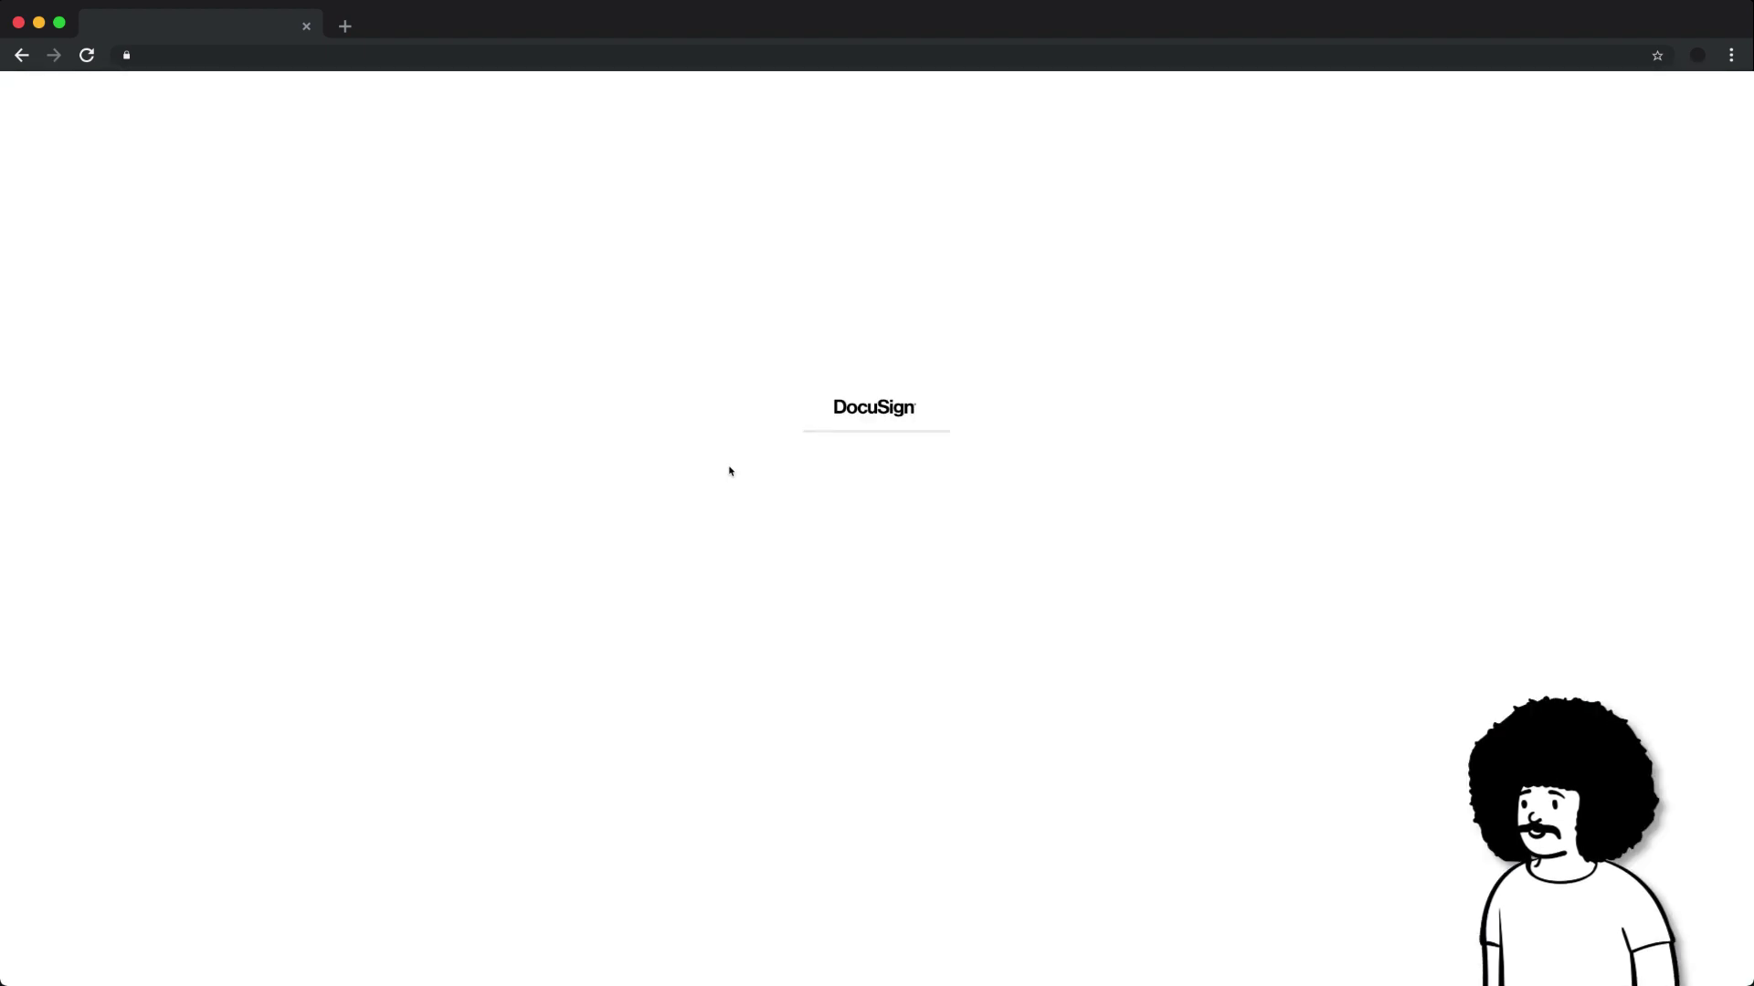
pyautogui.scroll(-2, 900, 600)
pyautogui.scroll(-5, 900, 601)
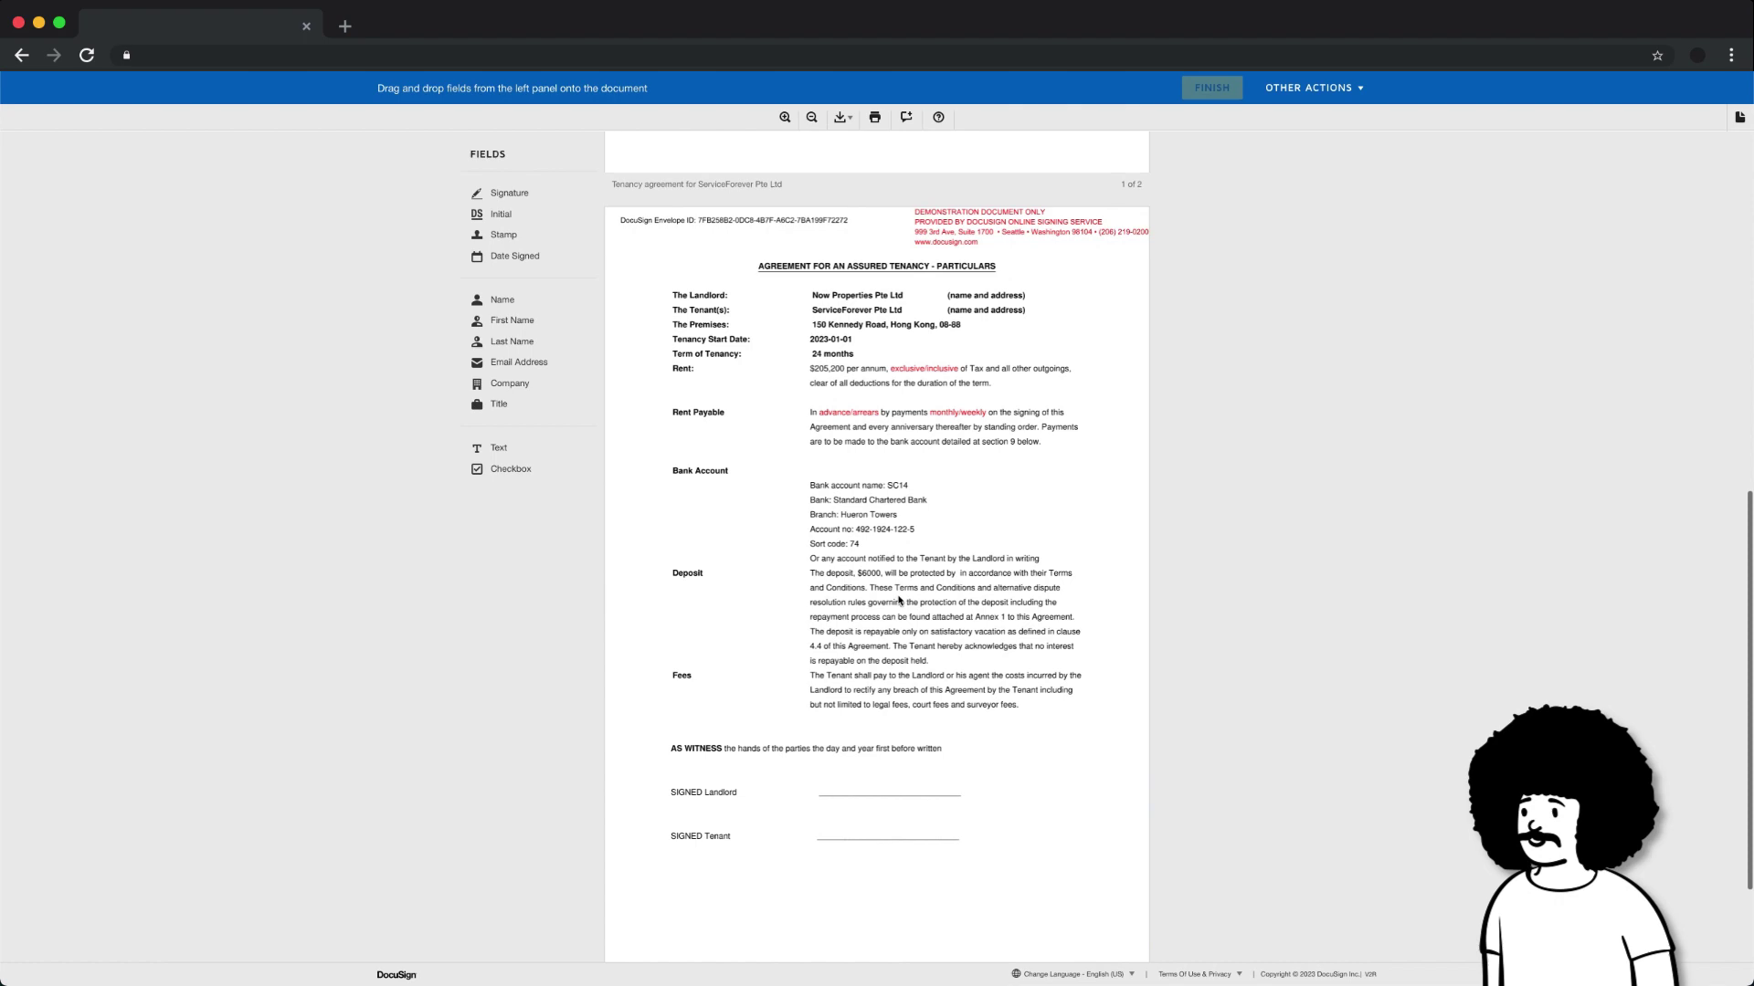
pyautogui.moveTo(507, 193); pyautogui.dragTo(811, 788)
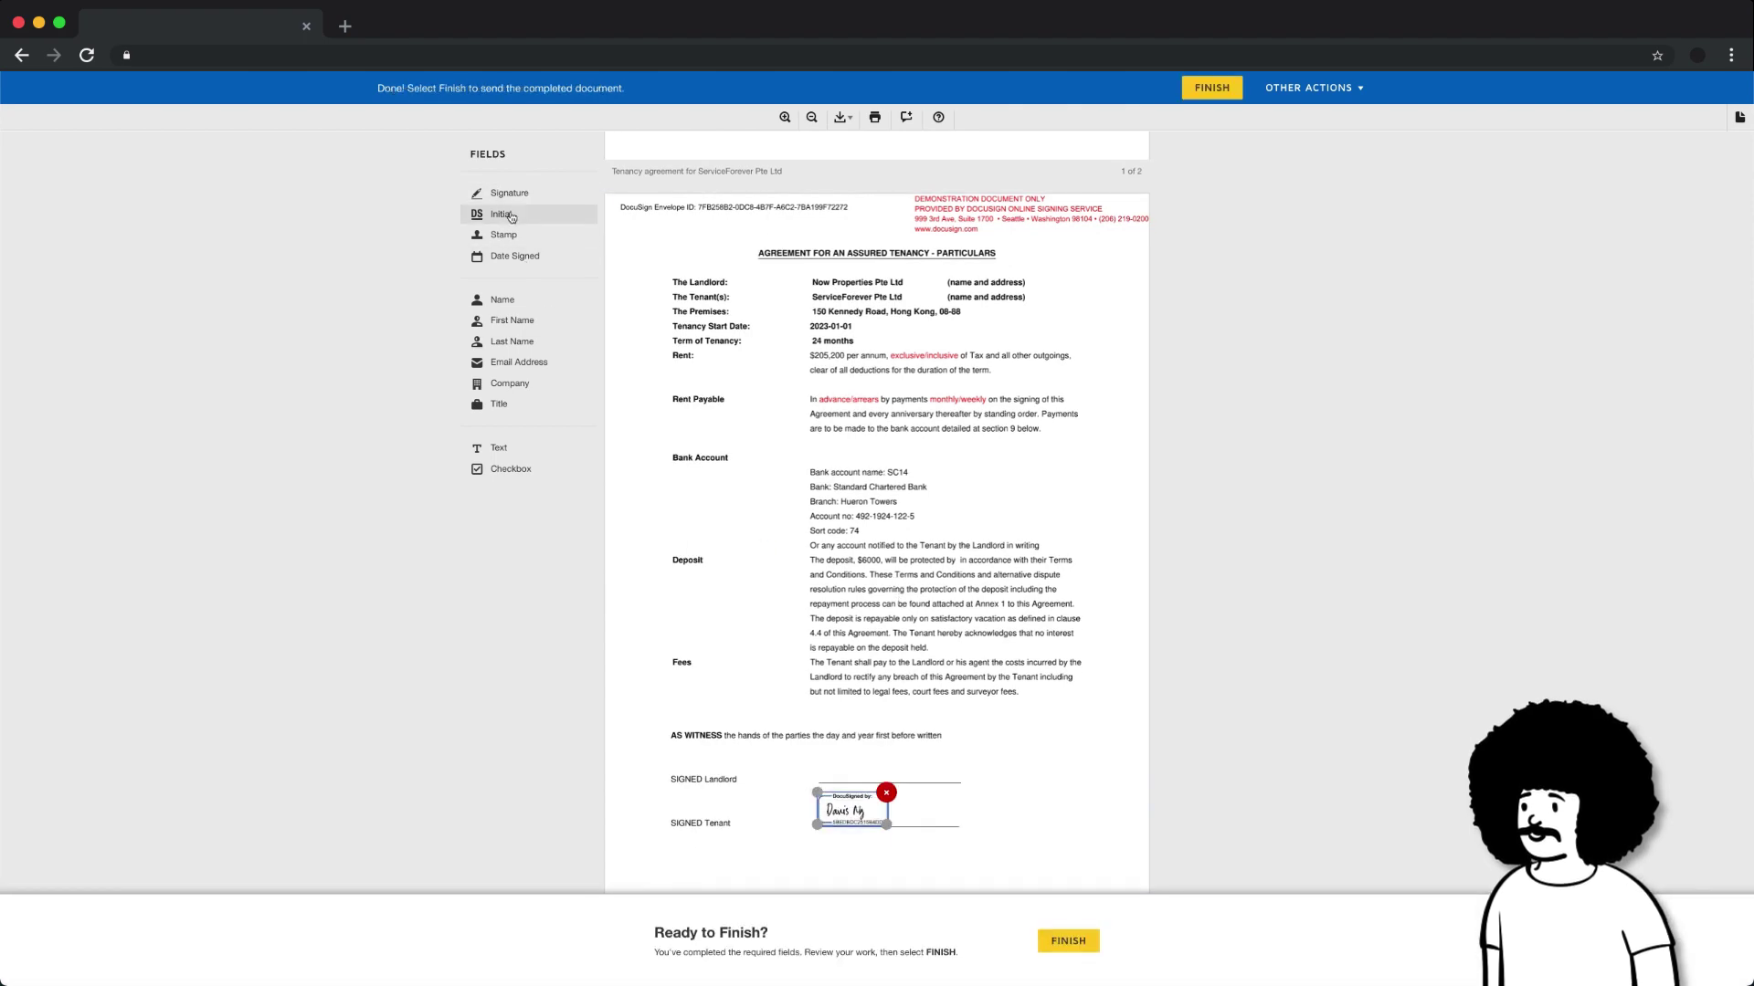
# Add a Date Signed field beside the tenant signature, finish signing, and dismiss the login prompt
pyautogui.moveTo(506, 257); pyautogui.dragTo(894, 801)
pyautogui.click(1211, 87)
pyautogui.click(797, 269)
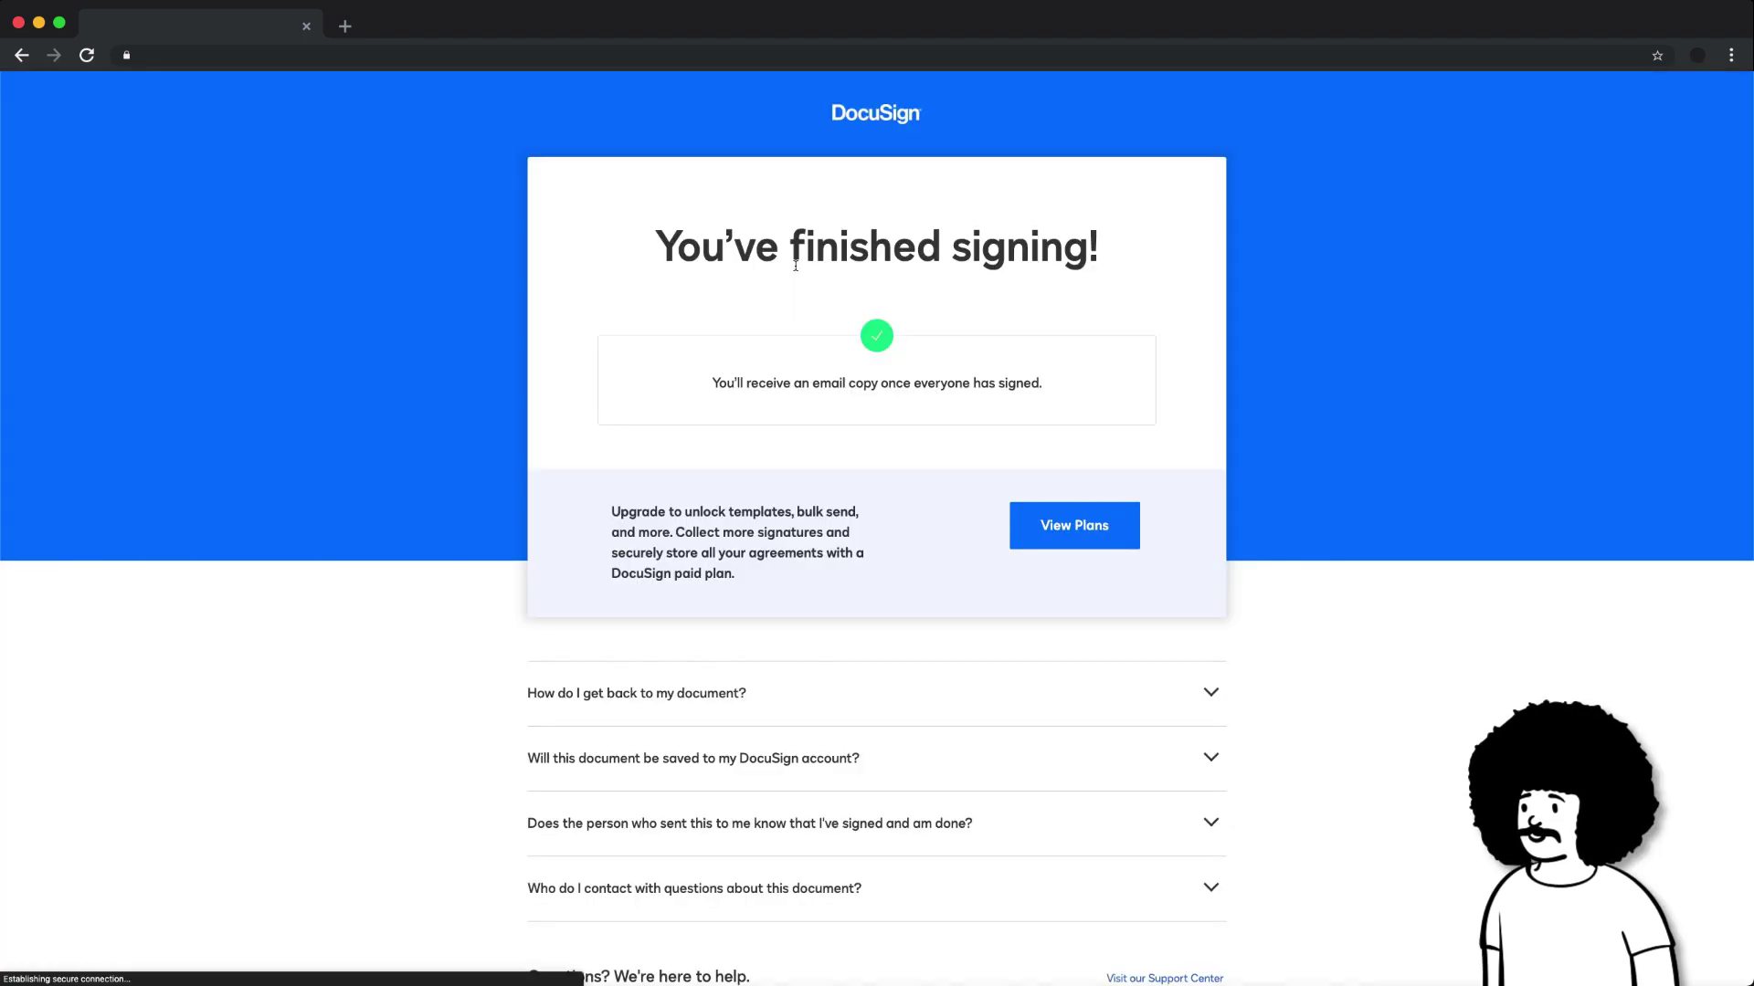
# Preview the signed tenancy agreement attached to the lease, then close the preview
pyautogui.click(1486, 579)
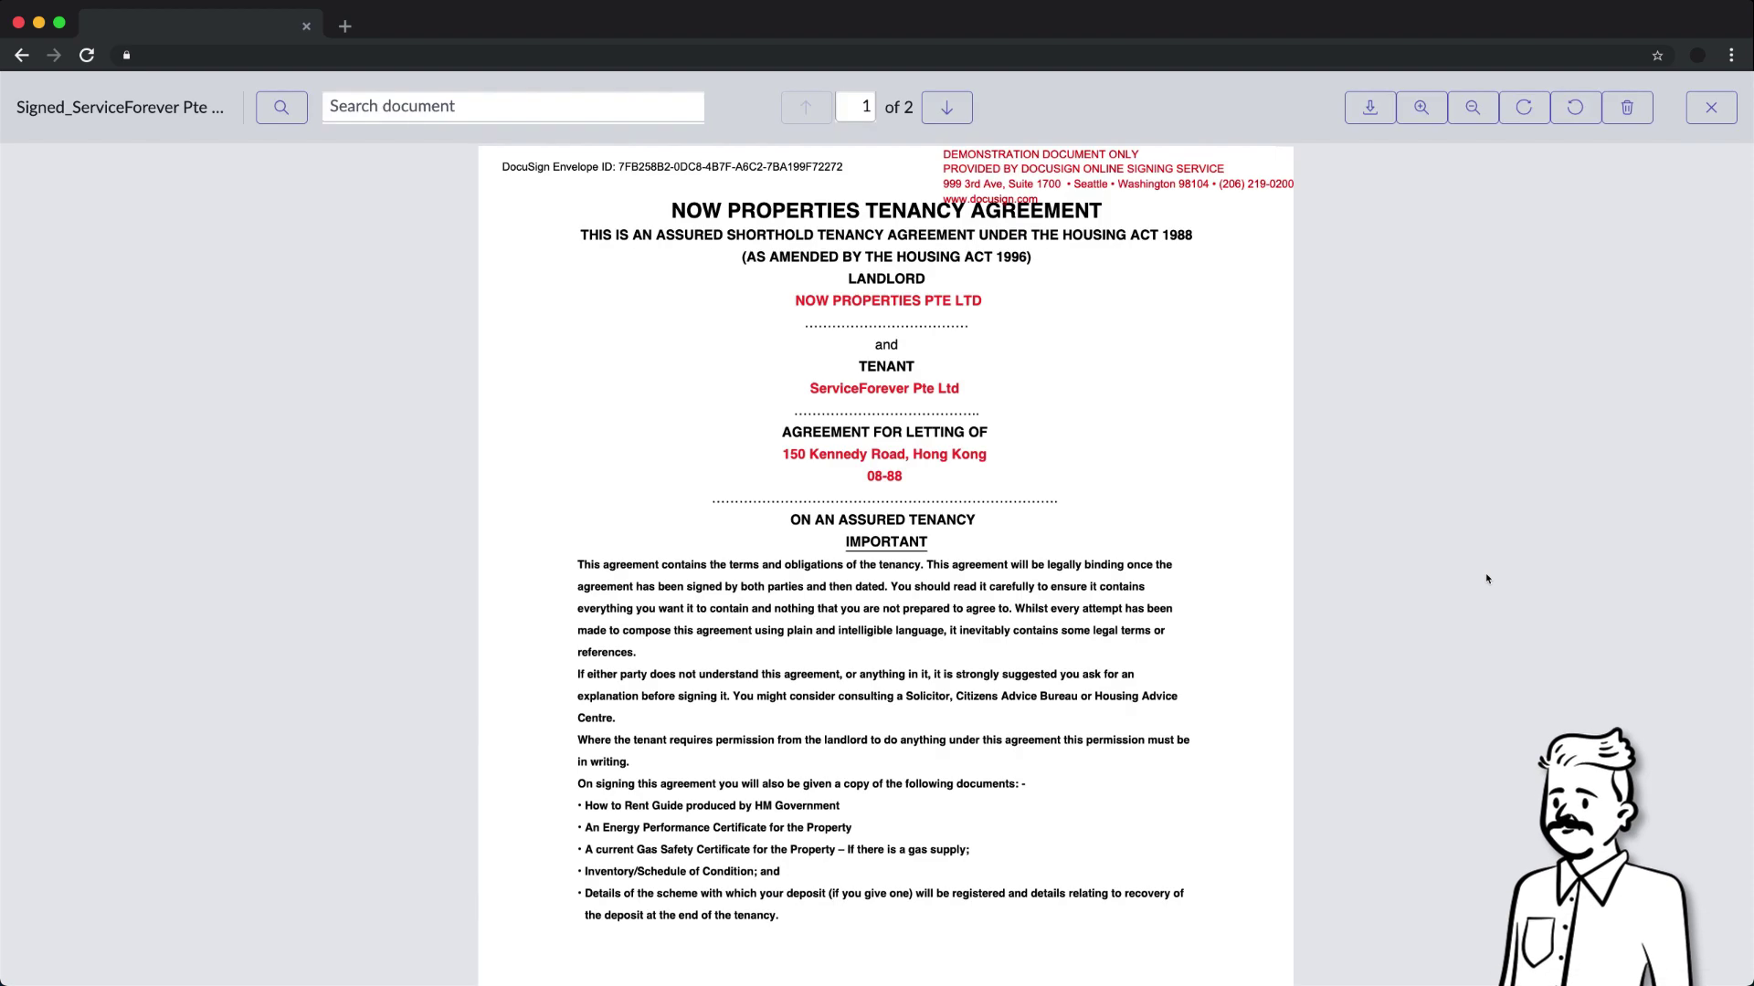
pyautogui.scroll(-3, 1208, 632)
pyautogui.scroll(-5, 1208, 631)
pyautogui.scroll(-8, 1207, 631)
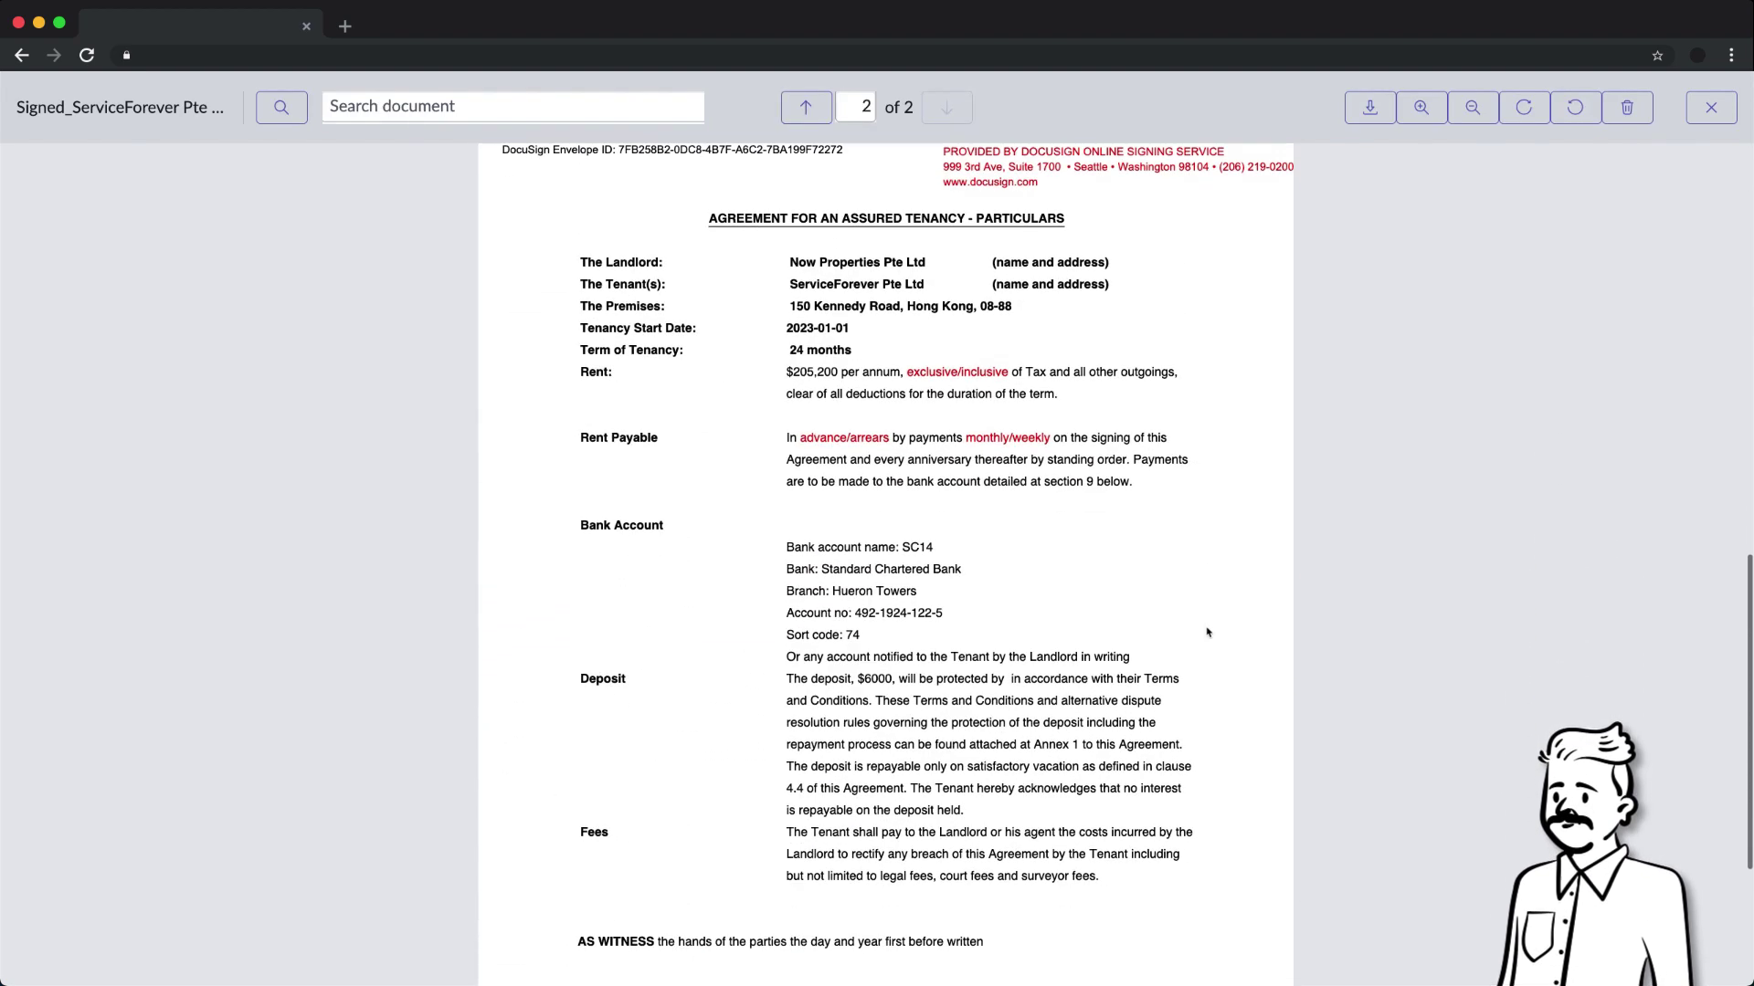
pyautogui.scroll(-3, 1208, 633)
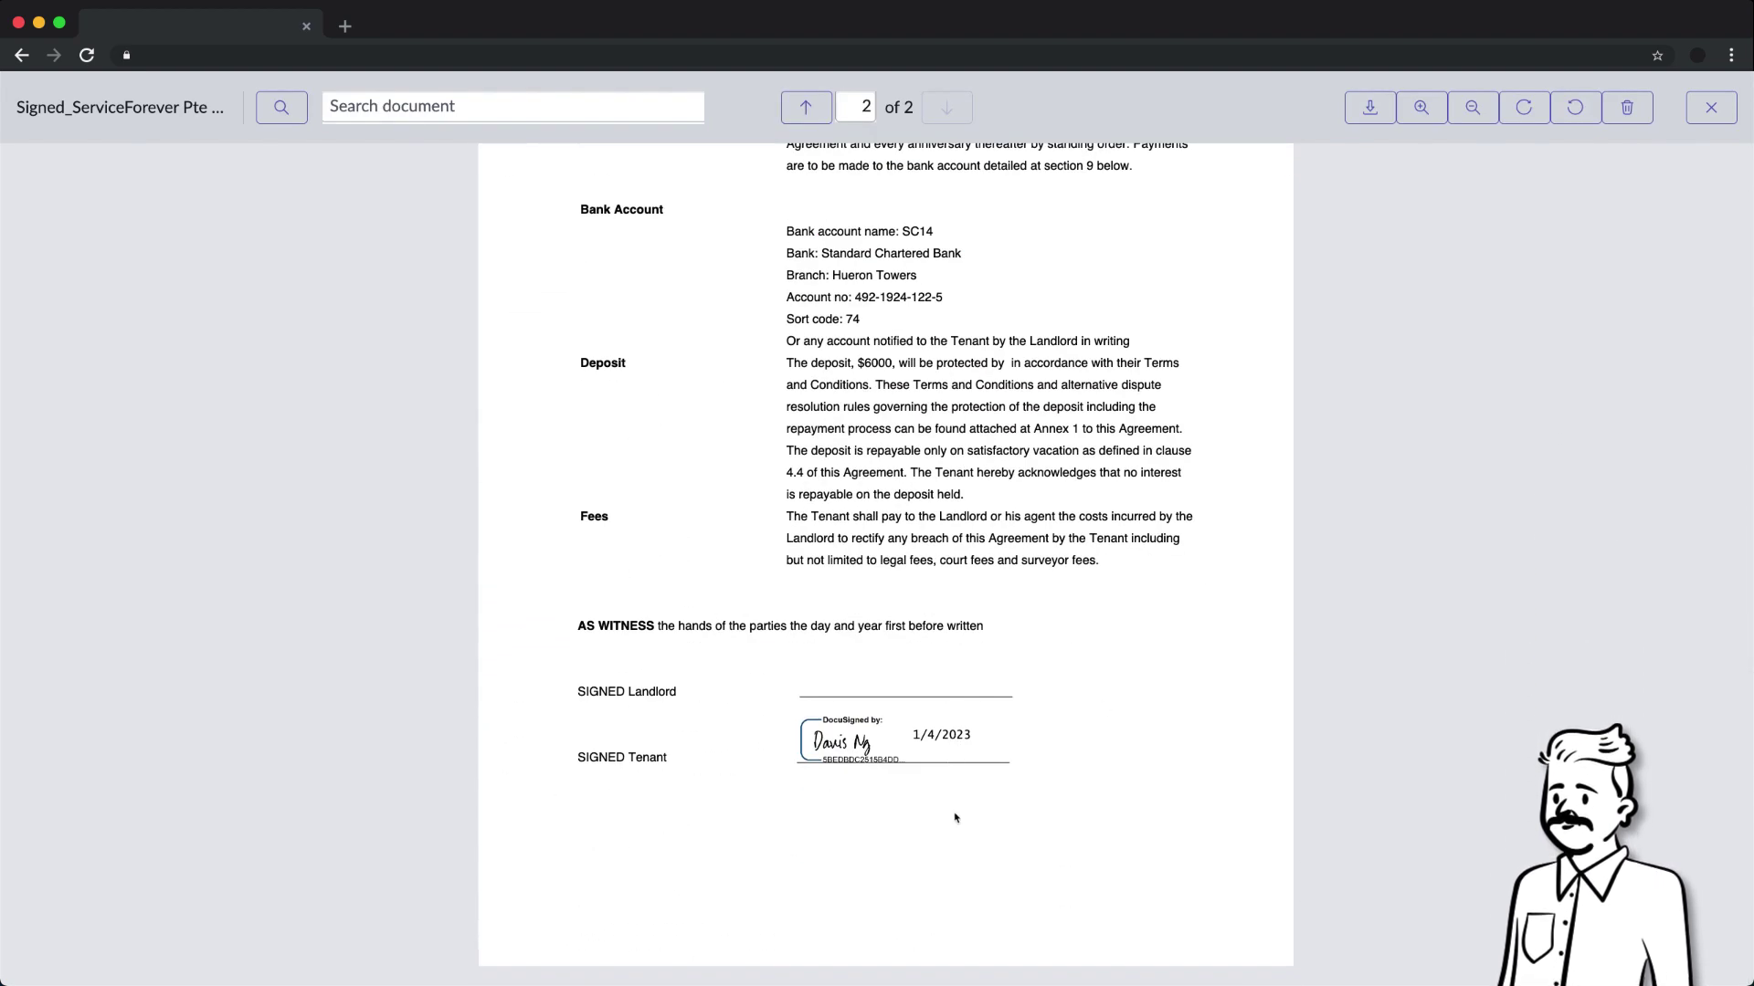
pyautogui.click(1710, 108)
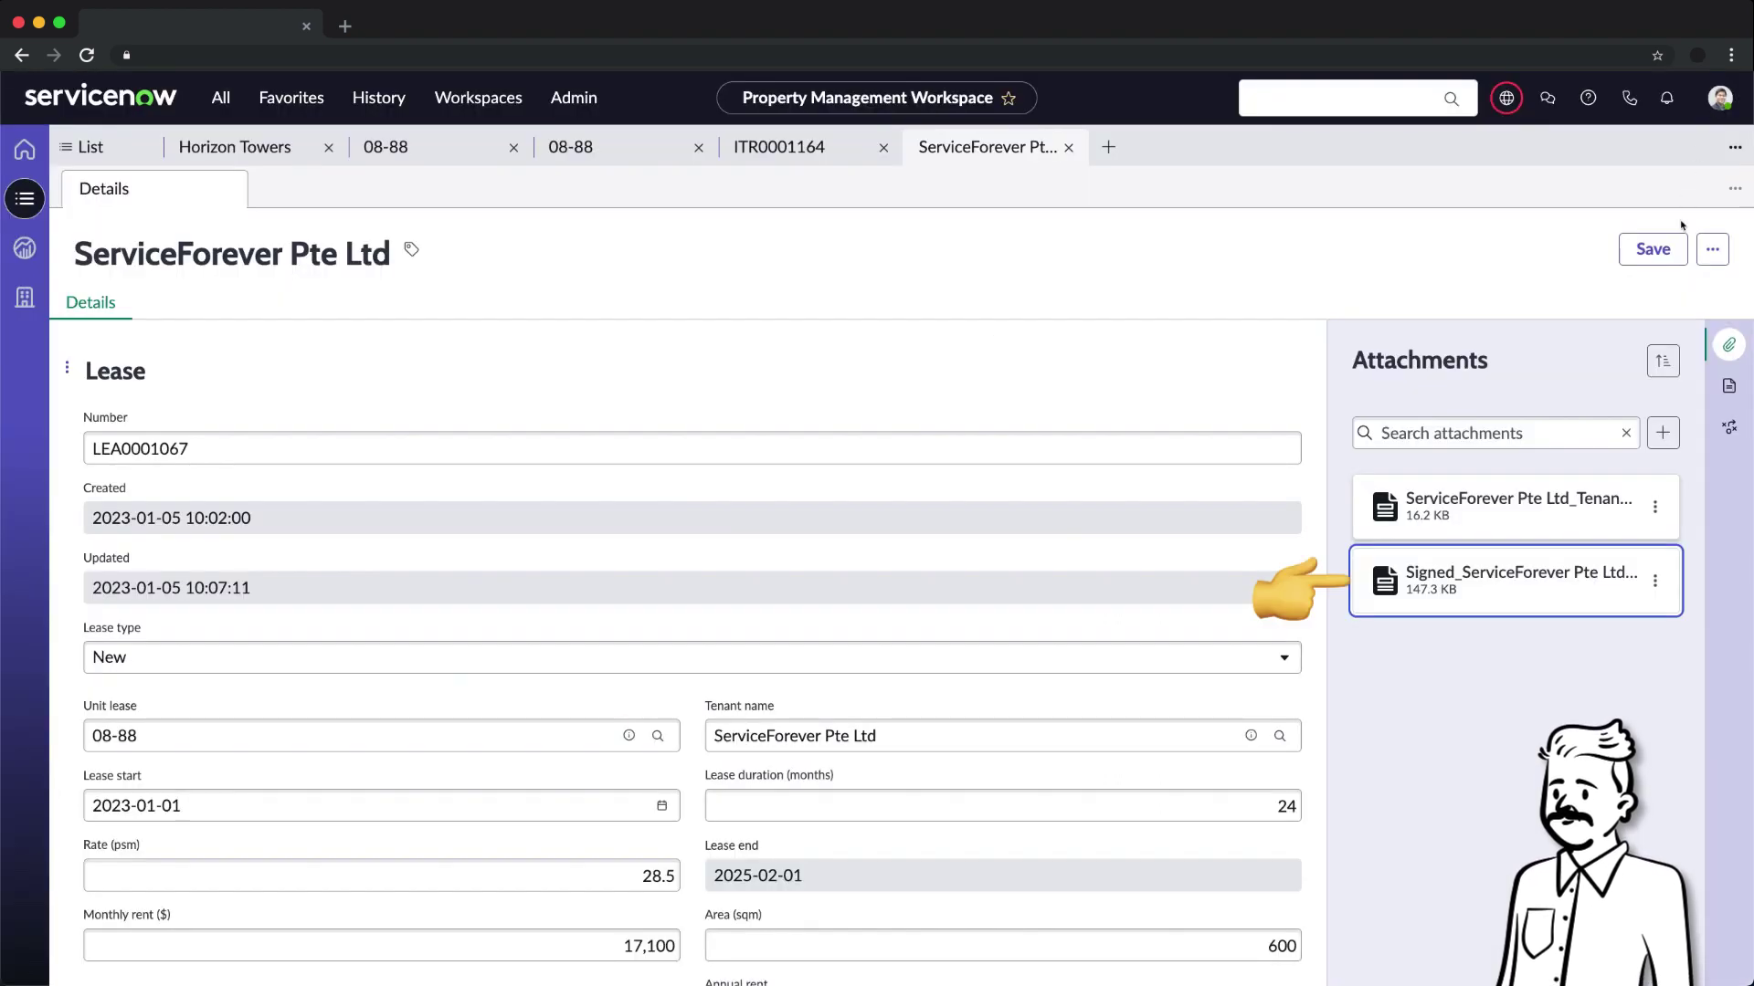
# Open the Lease > Active Leases list from the workspace List view
pyautogui.click(97, 152)
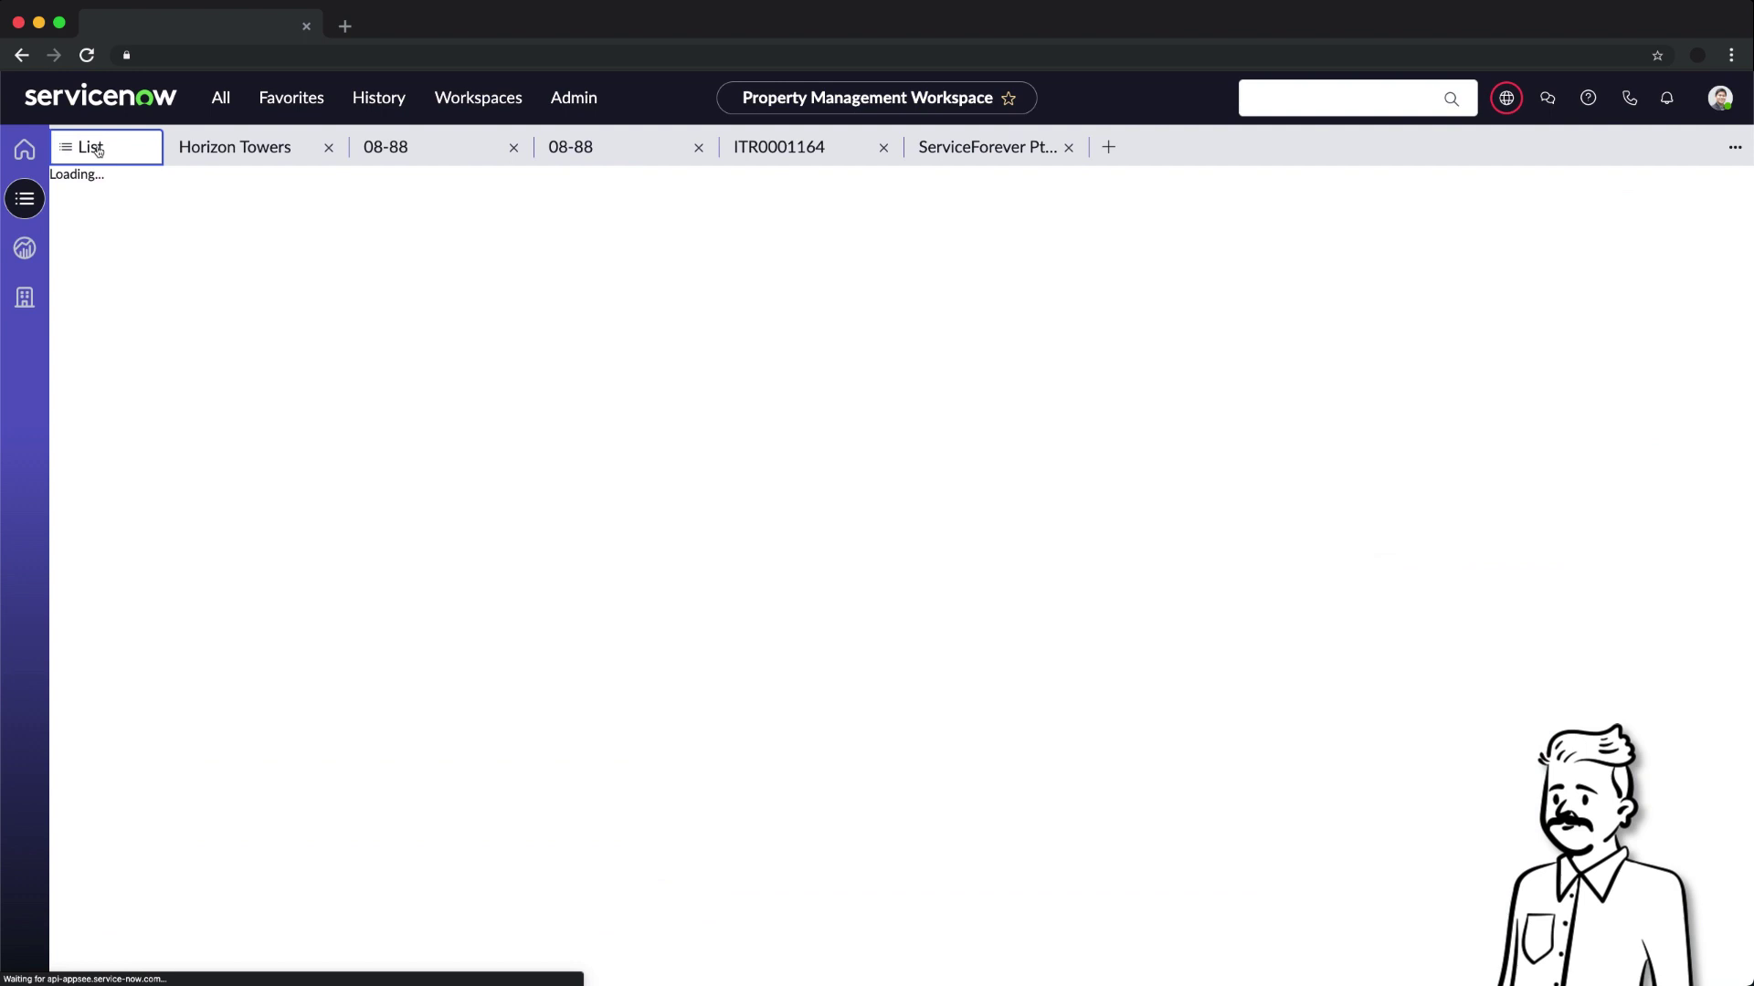
pyautogui.click(216, 282)
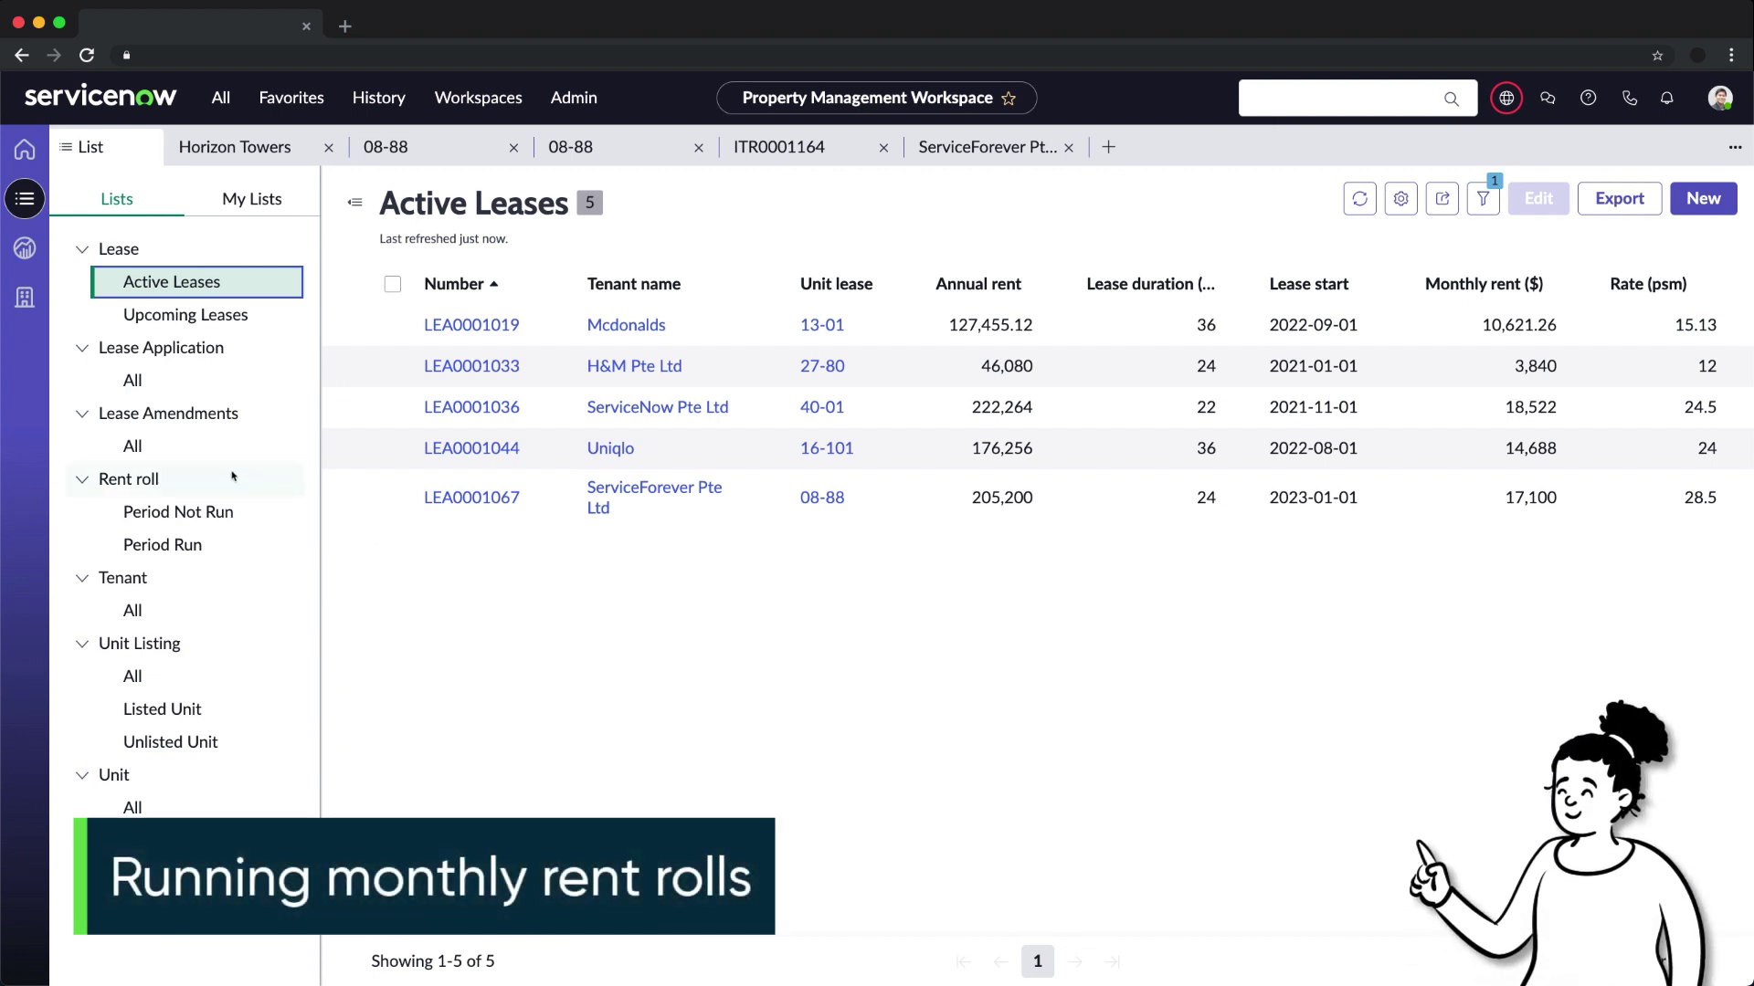
# Check run and not-run rent rolls, then create a rent roll ending 31 January 2023
pyautogui.click(211, 545)
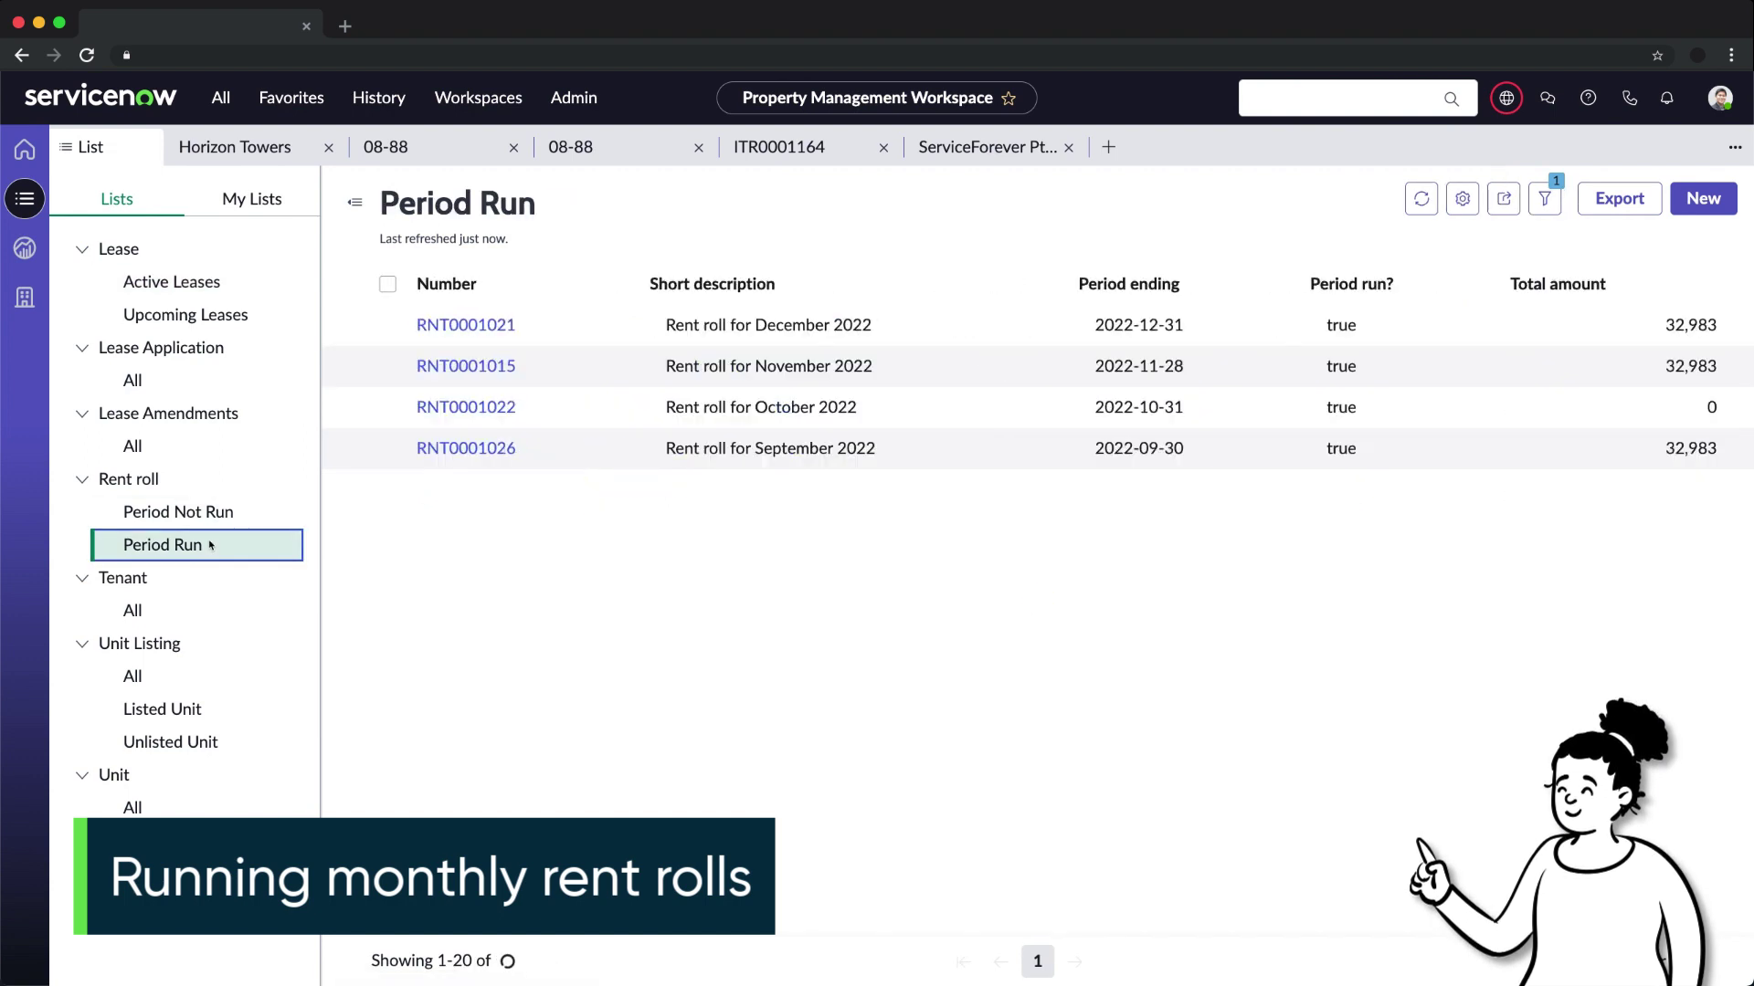
pyautogui.click(210, 511)
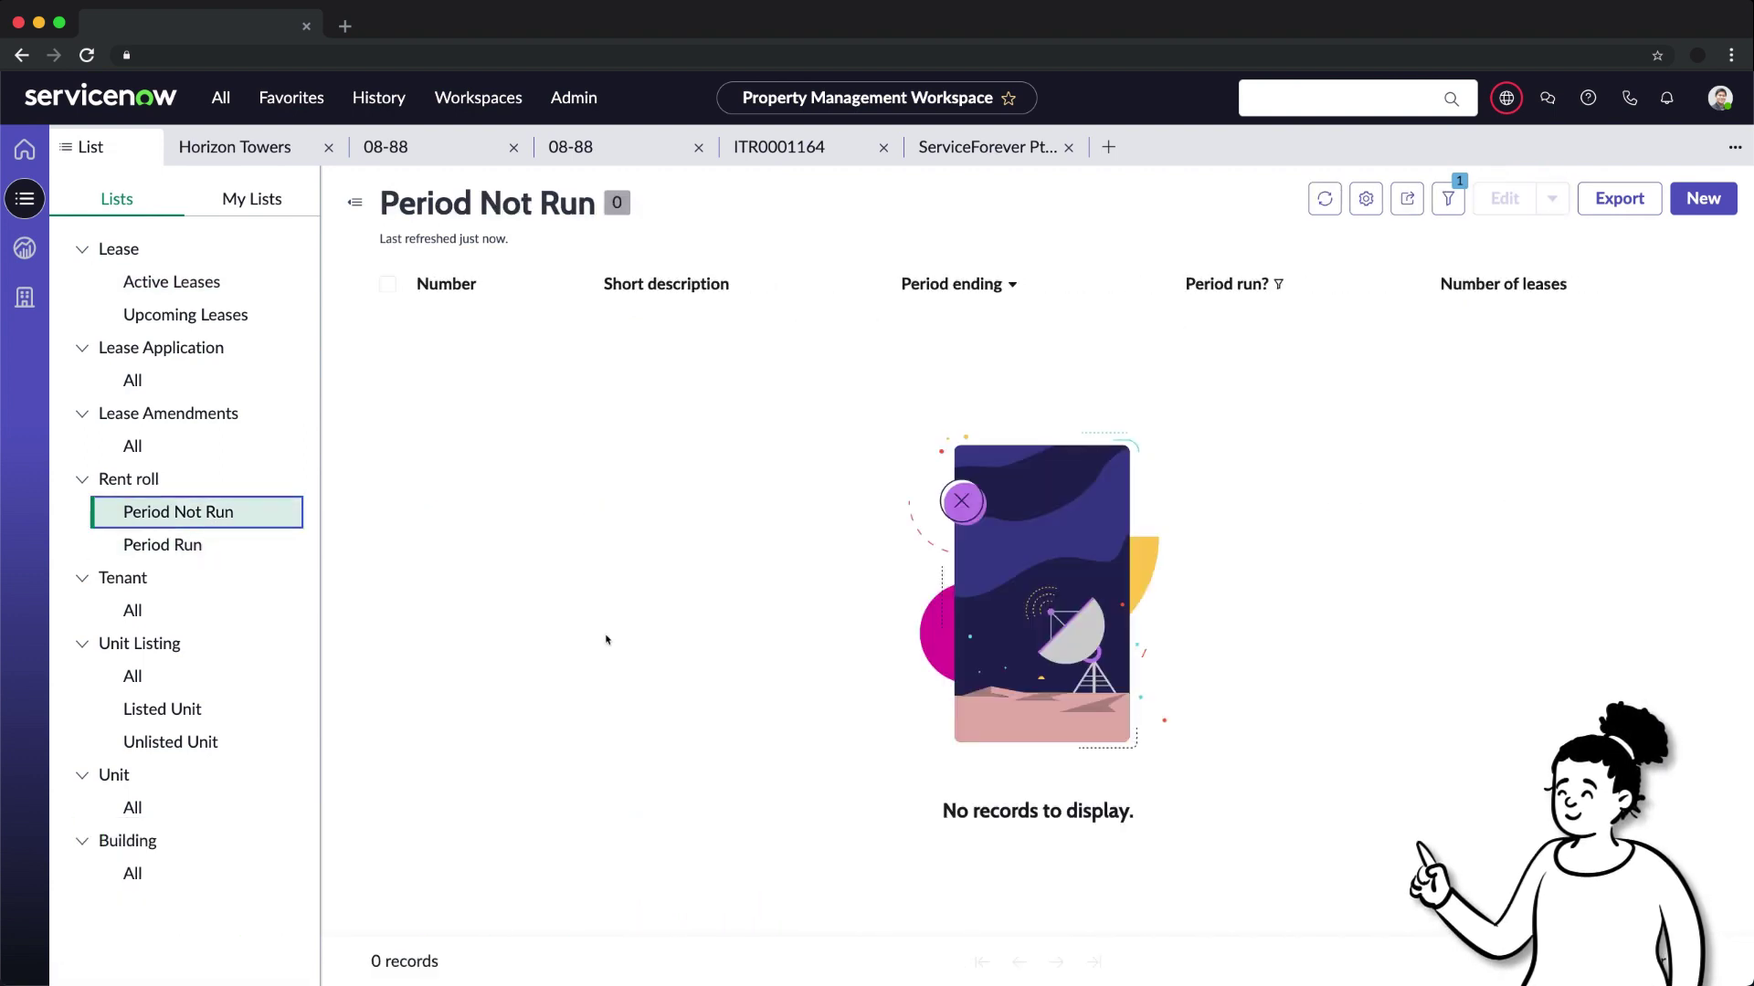
pyautogui.click(1704, 199)
pyautogui.click(891, 518)
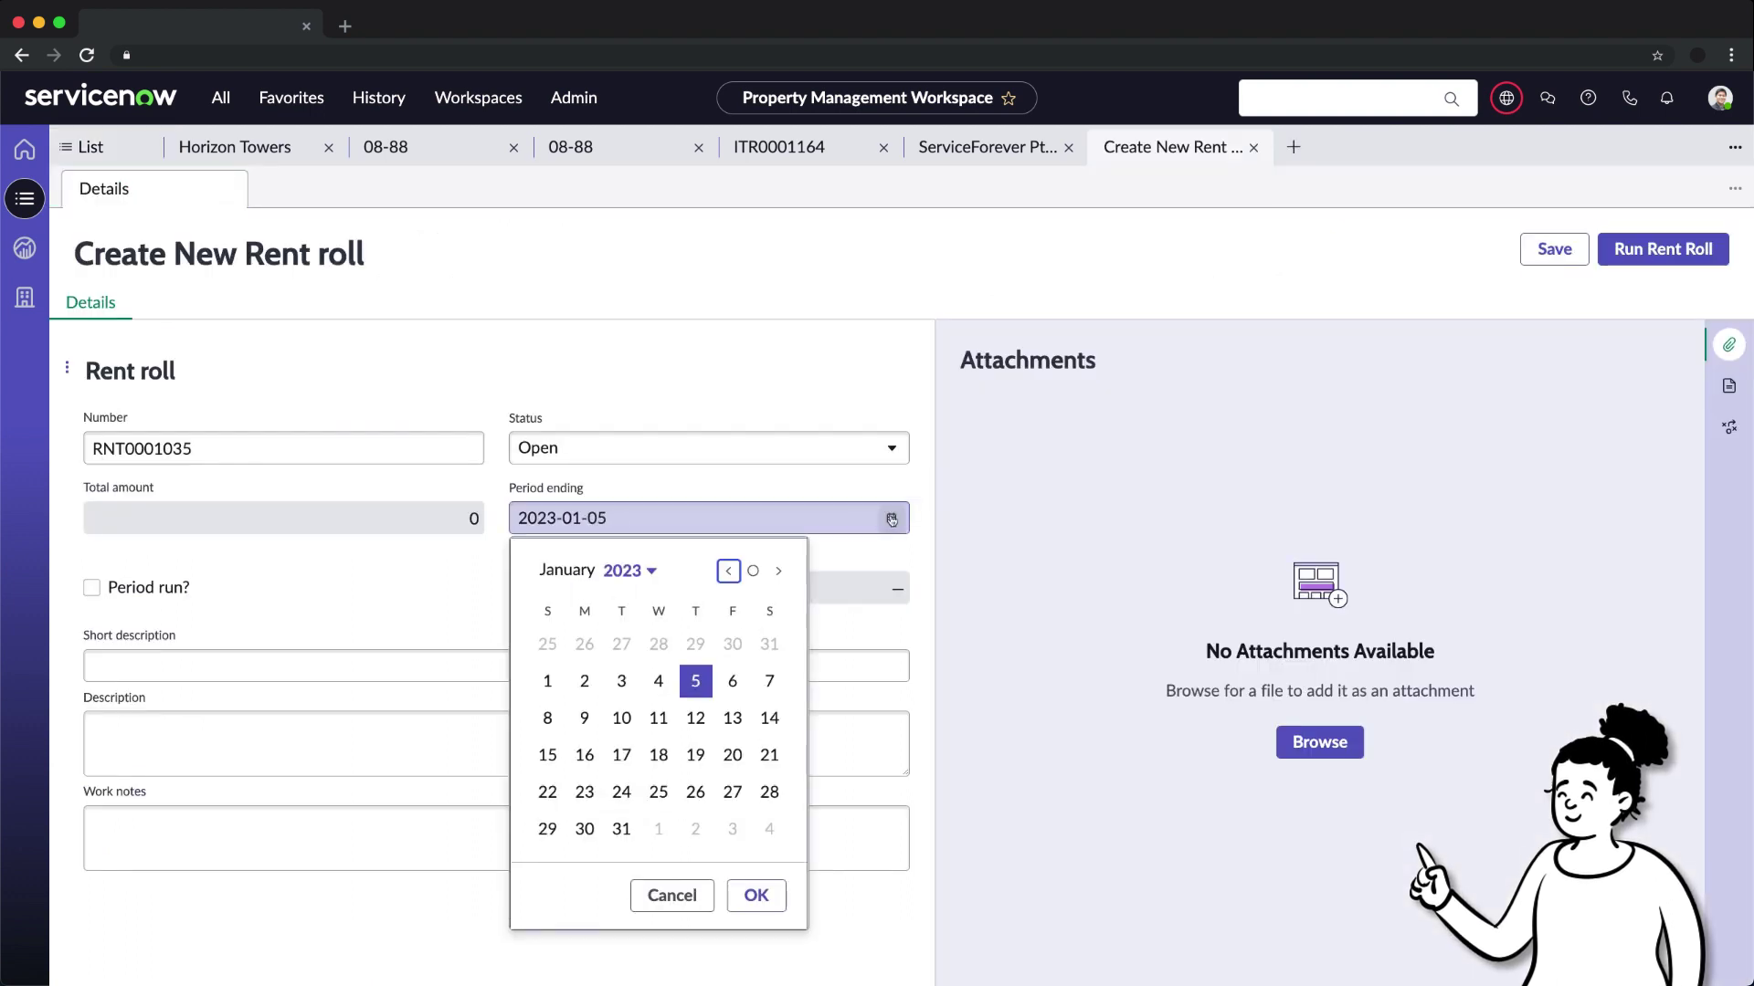
pyautogui.click(620, 828)
pyautogui.click(755, 895)
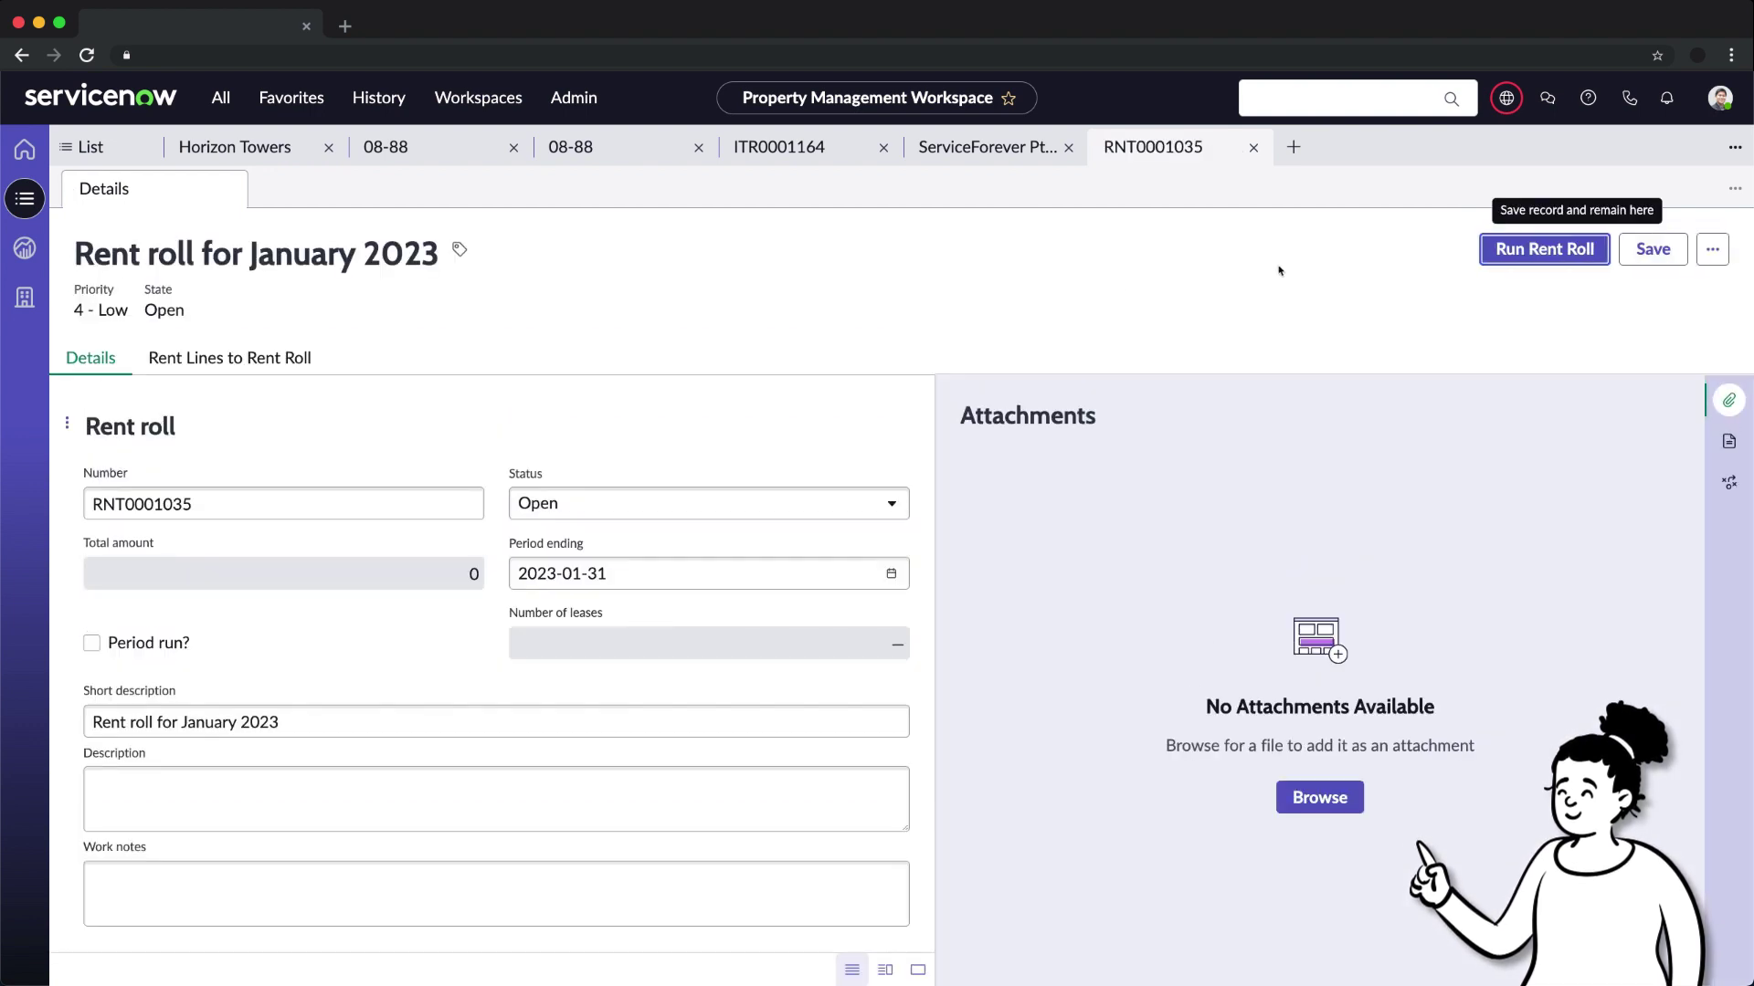
# Complete the rent roll playbook: Guidance, Choose rental period, and Process rentals
pyautogui.click(1730, 482)
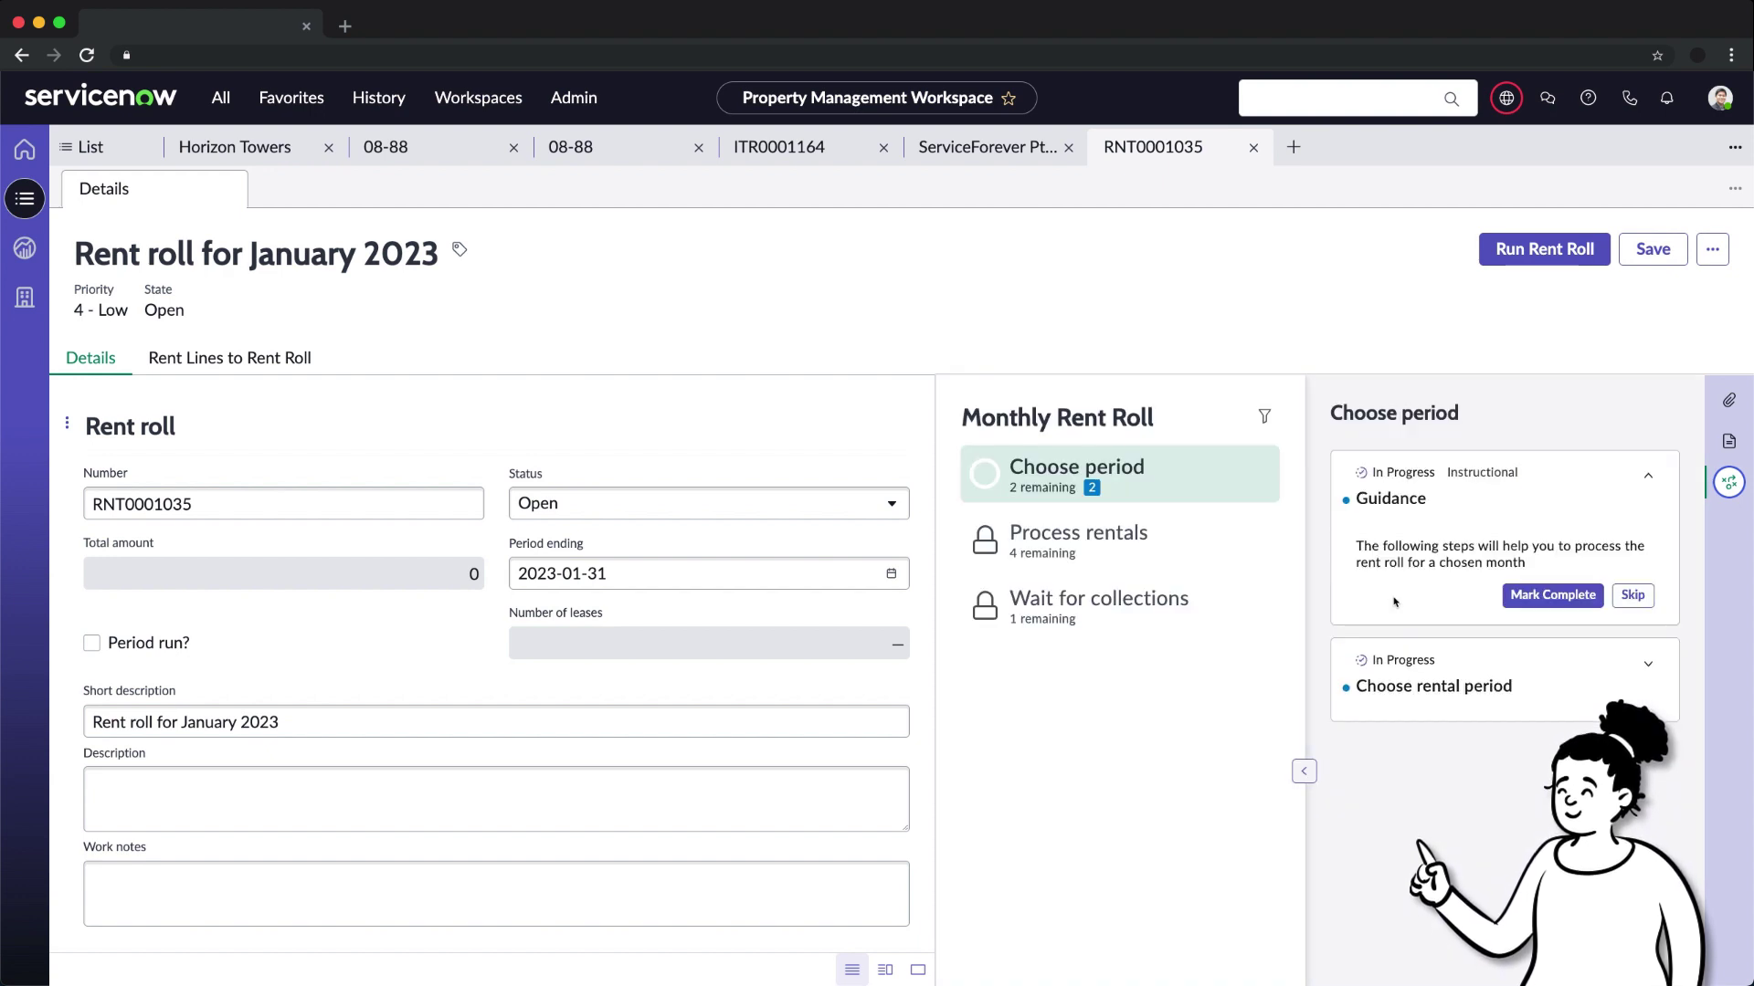
pyautogui.click(1532, 597)
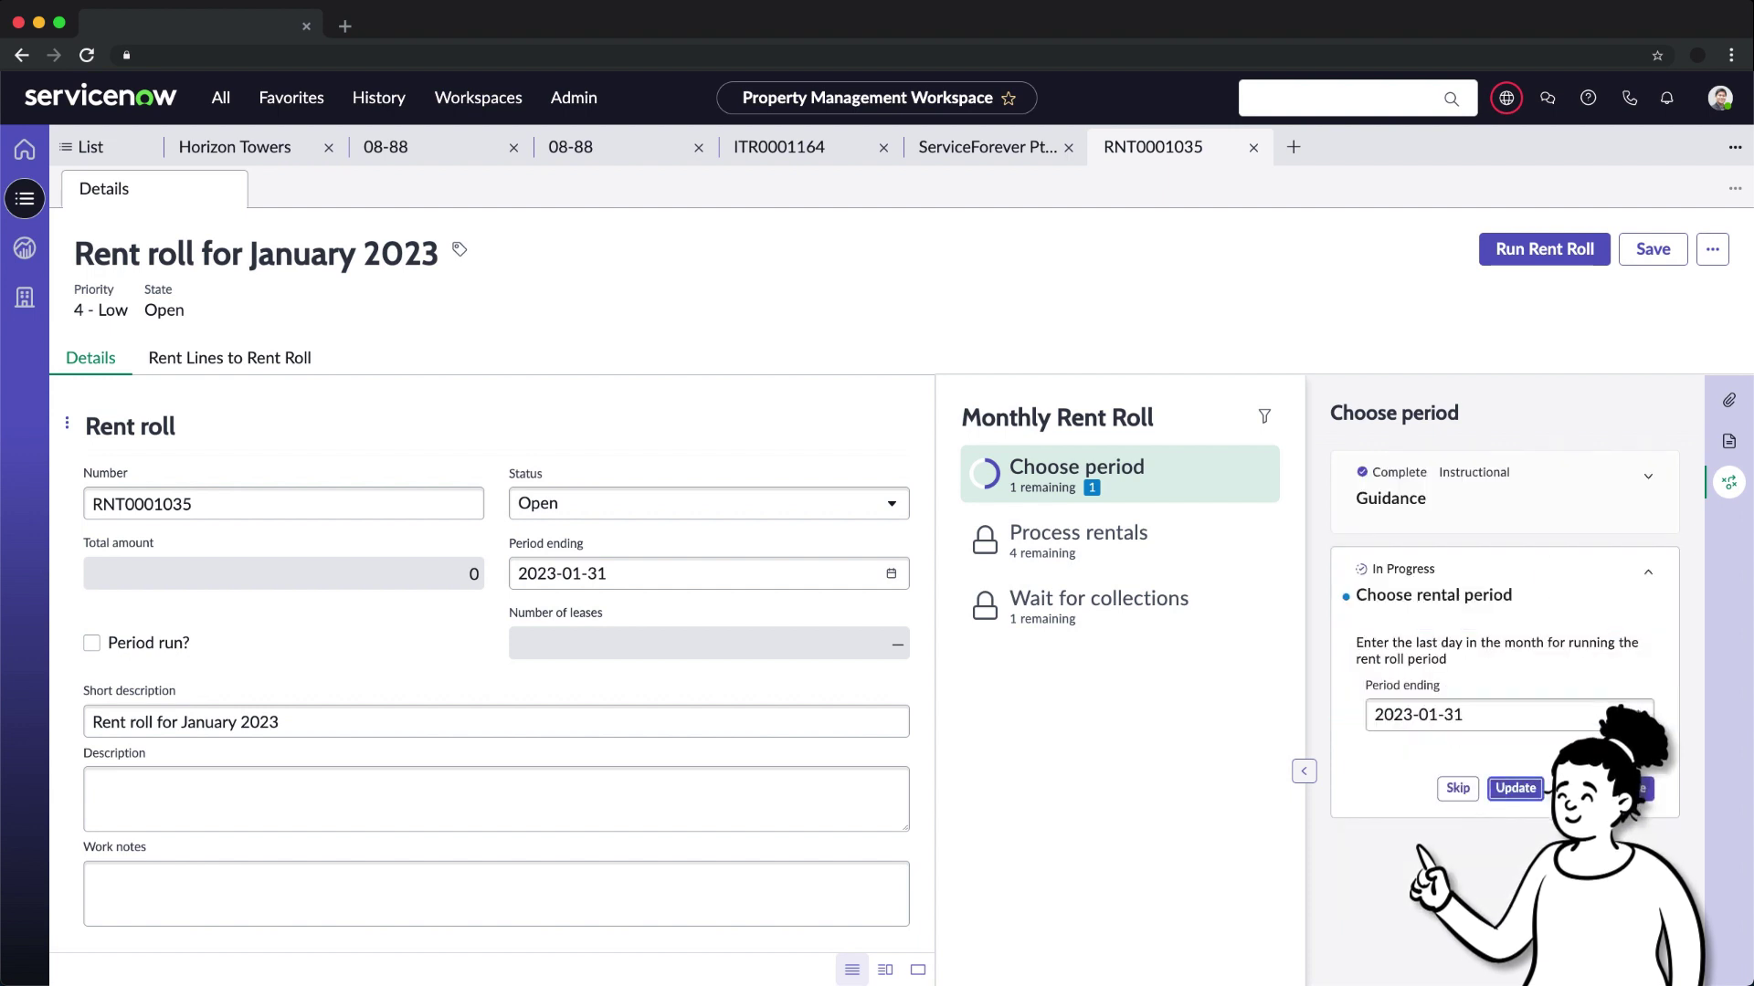
pyautogui.click(1515, 787)
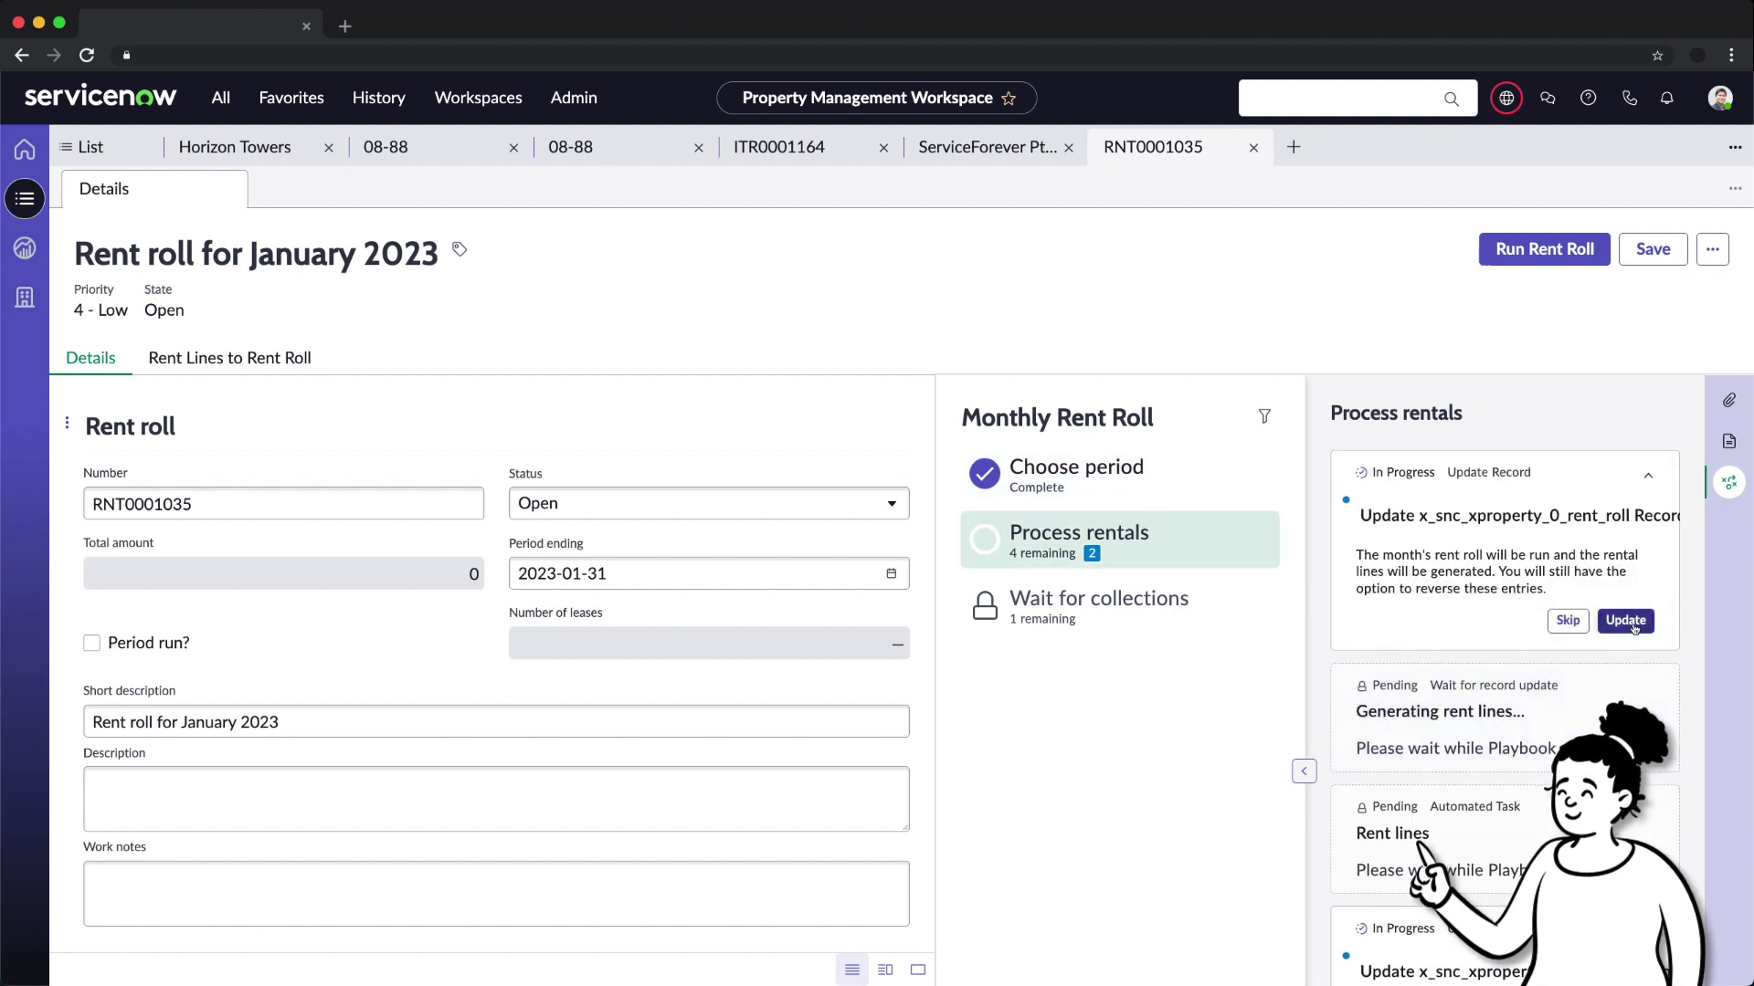
pyautogui.click(1625, 621)
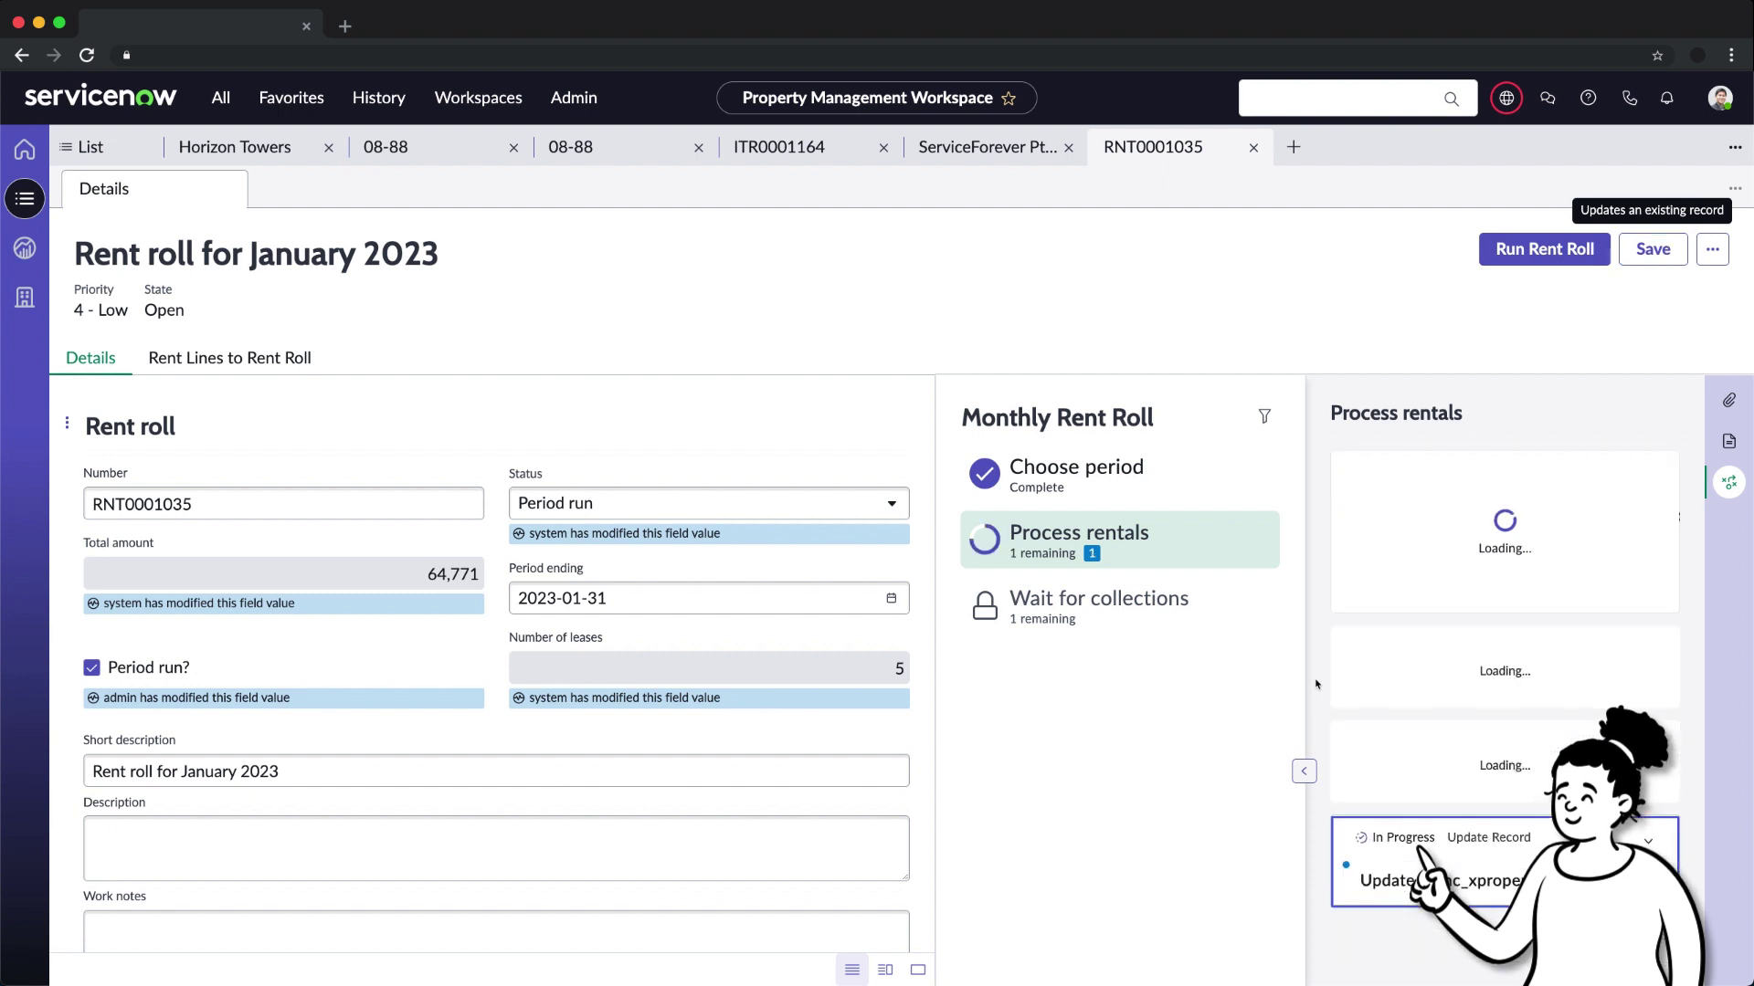
# Review ServiceForever Pte Ltd's rent line RNL0001156 from the Rent Lines tab, then return to the roll
pyautogui.click(221, 364)
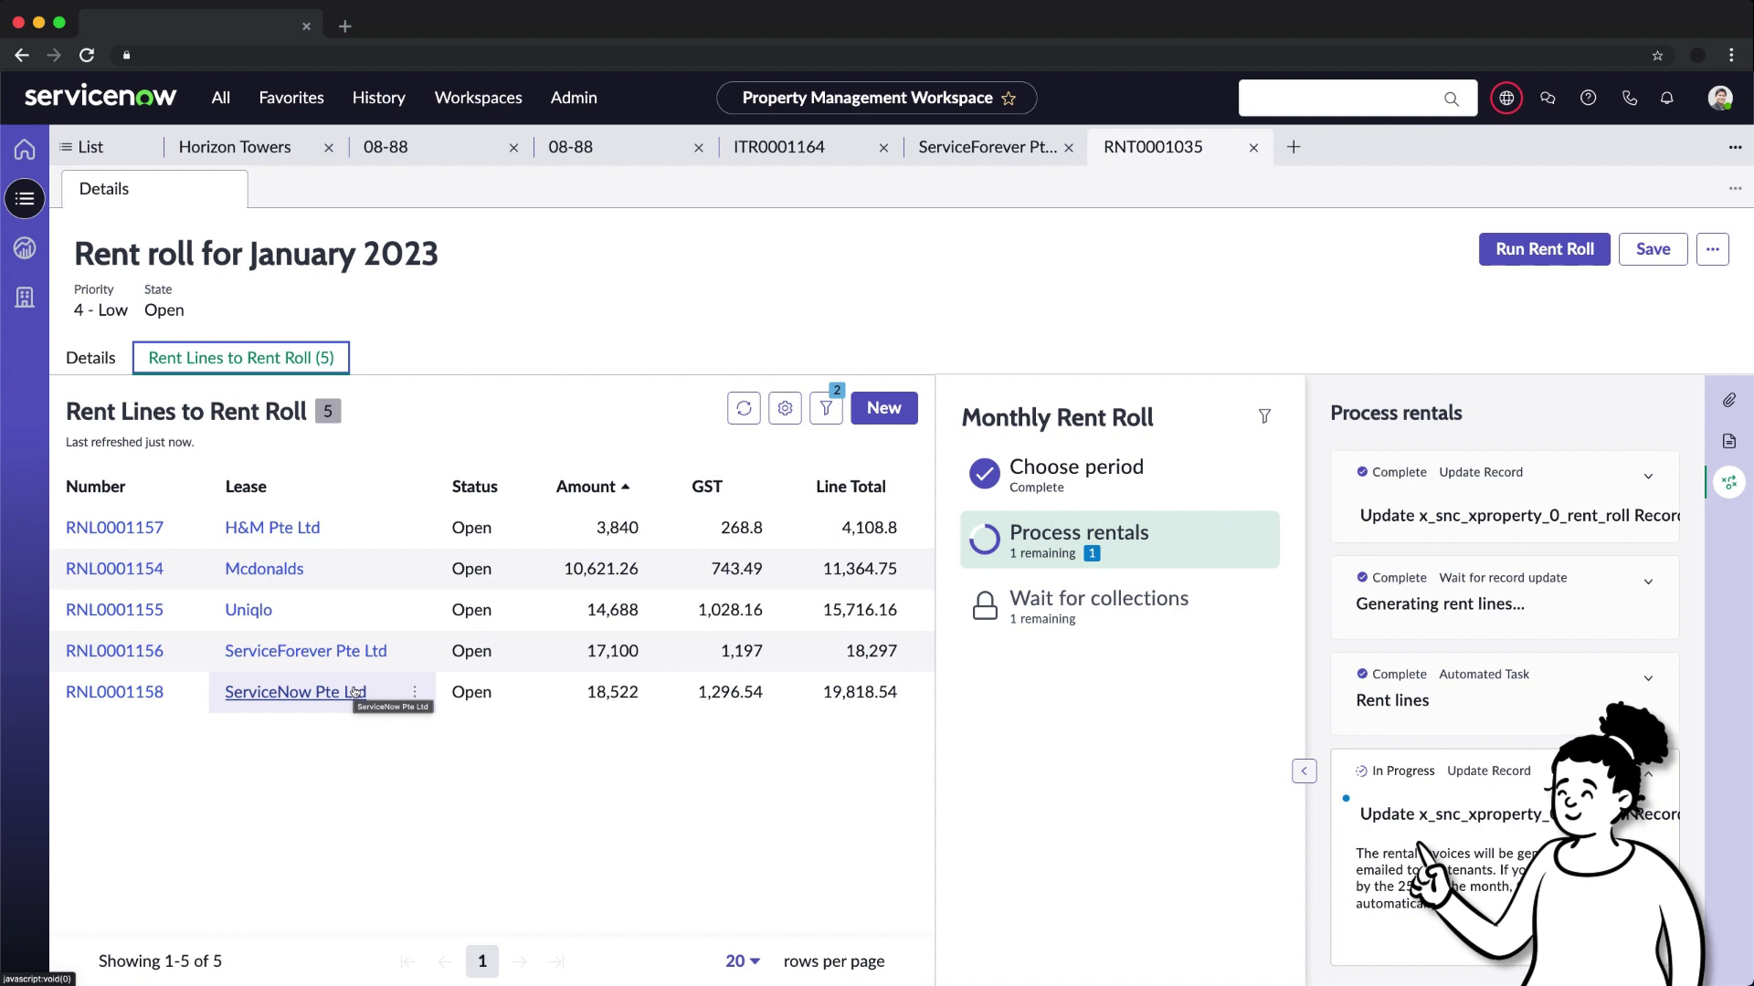
pyautogui.click(148, 653)
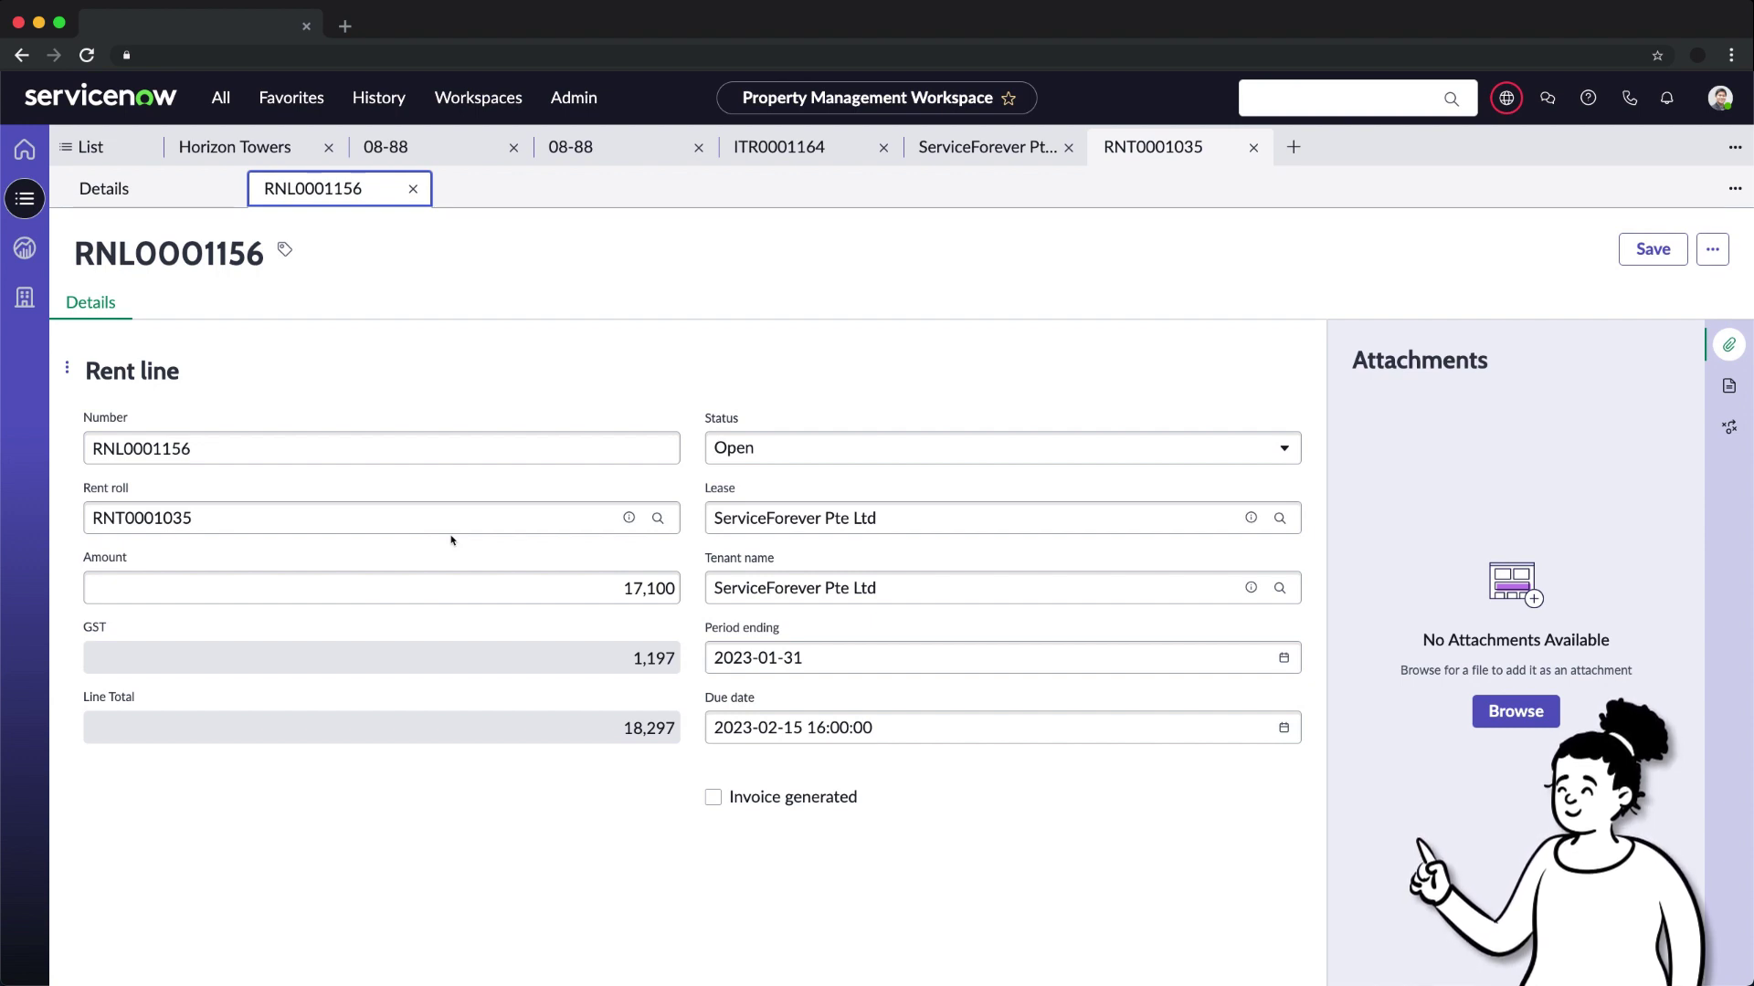
pyautogui.click(137, 192)
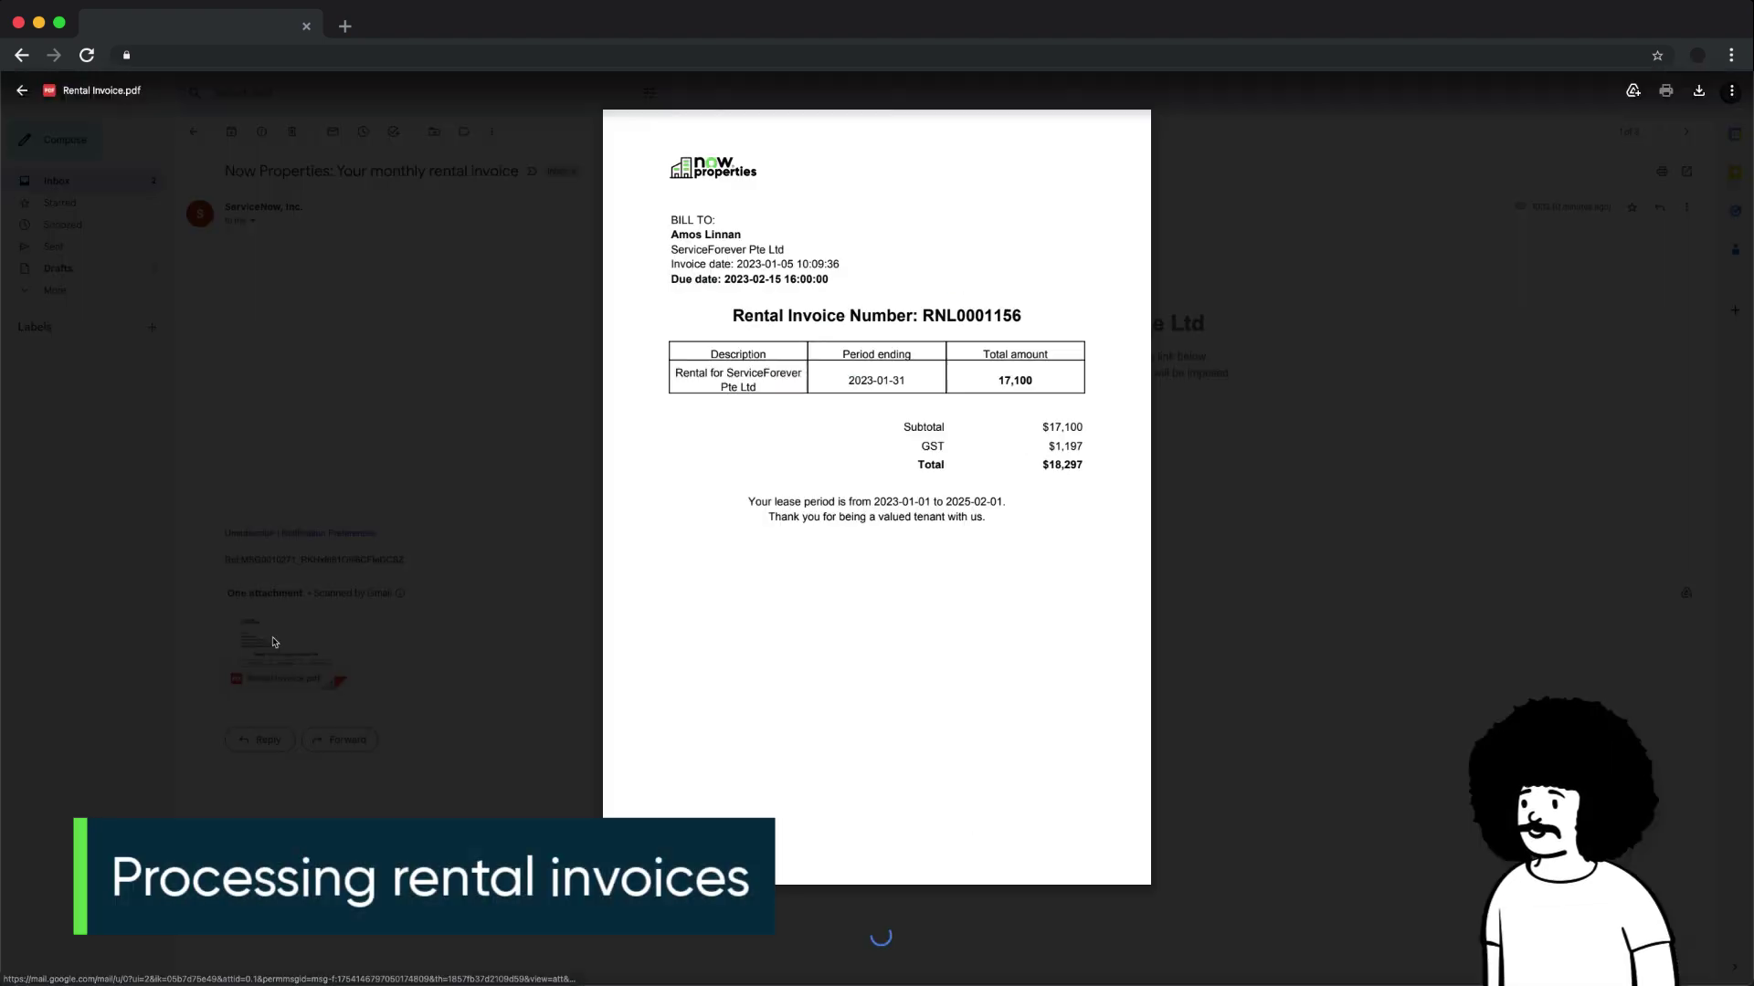
# Pay the rental invoice by card for US$18,297.00 on the Stripe payment page
pyautogui.click(452, 459)
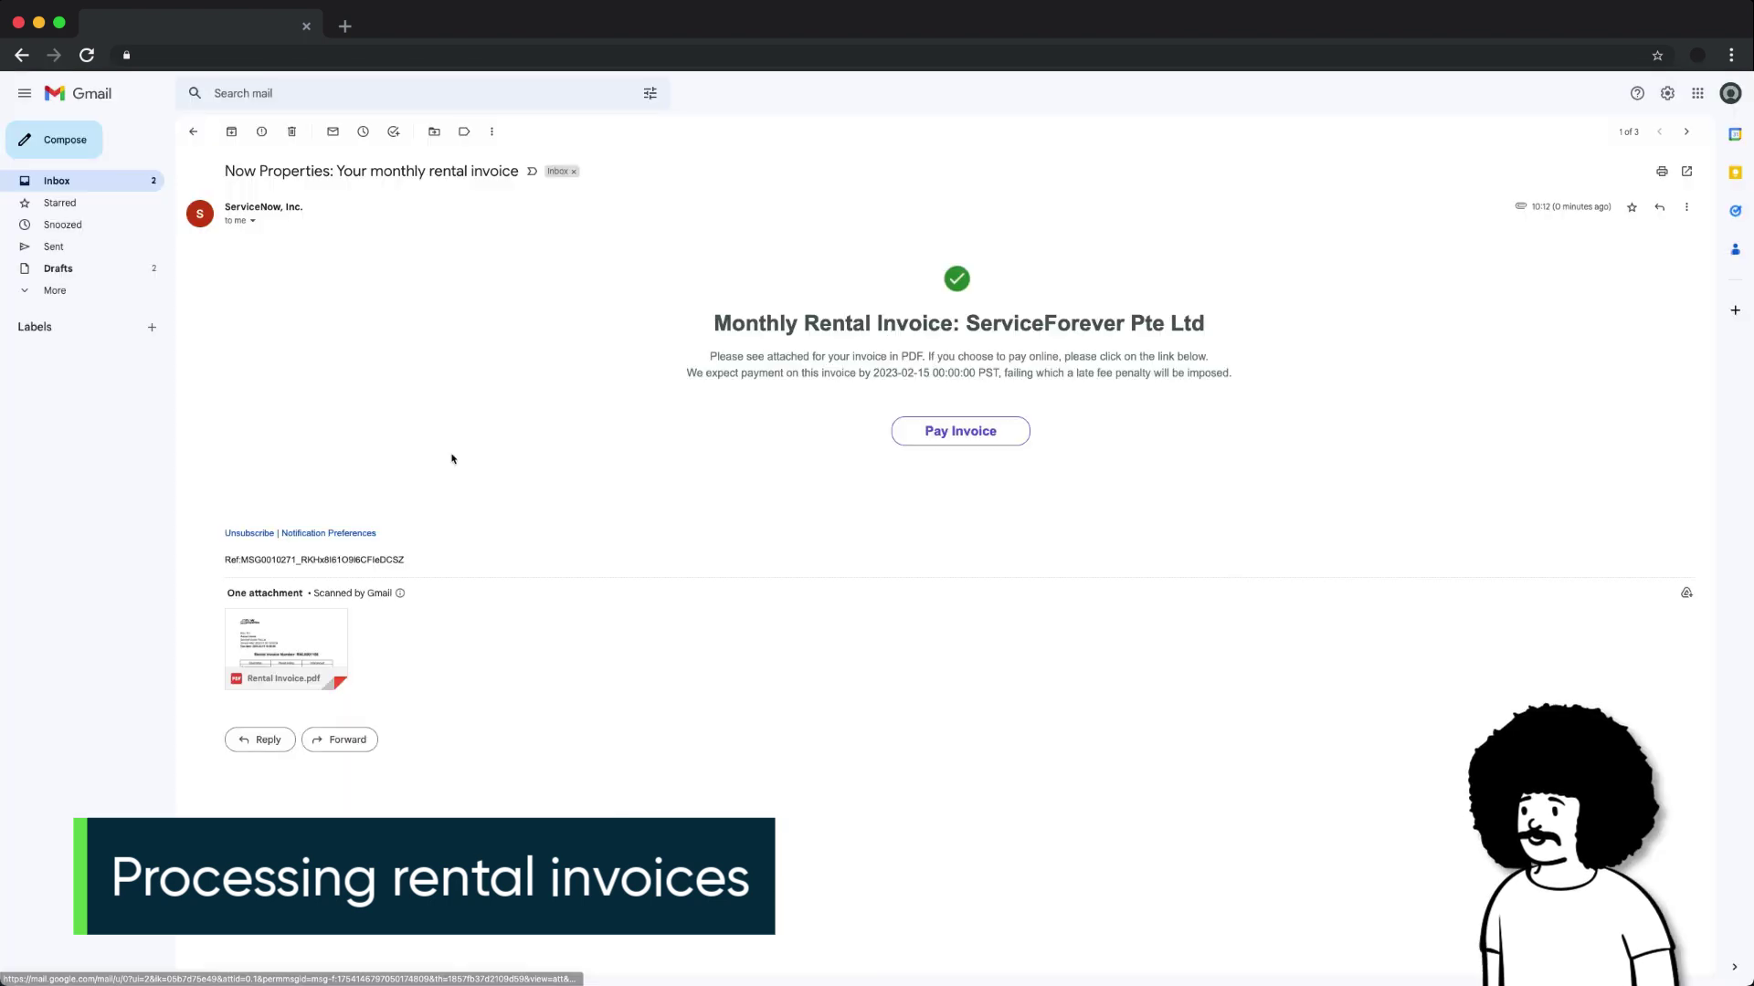
pyautogui.click(971, 439)
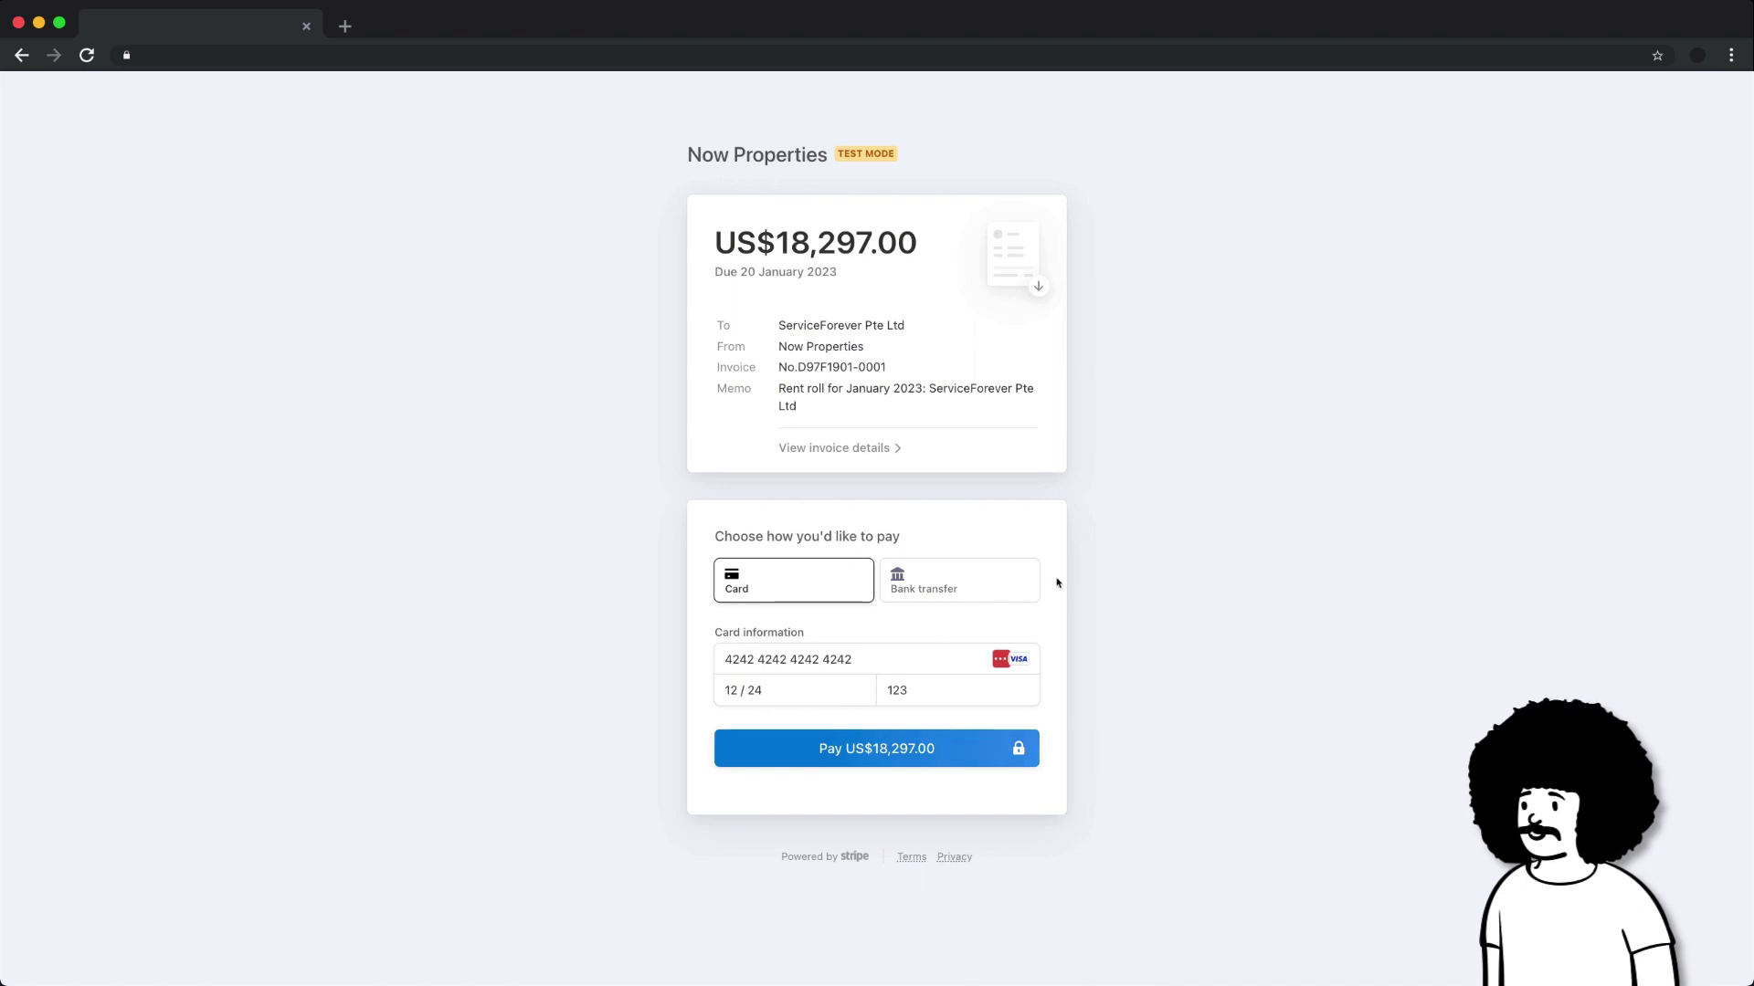
pyautogui.click(956, 589)
pyautogui.click(838, 583)
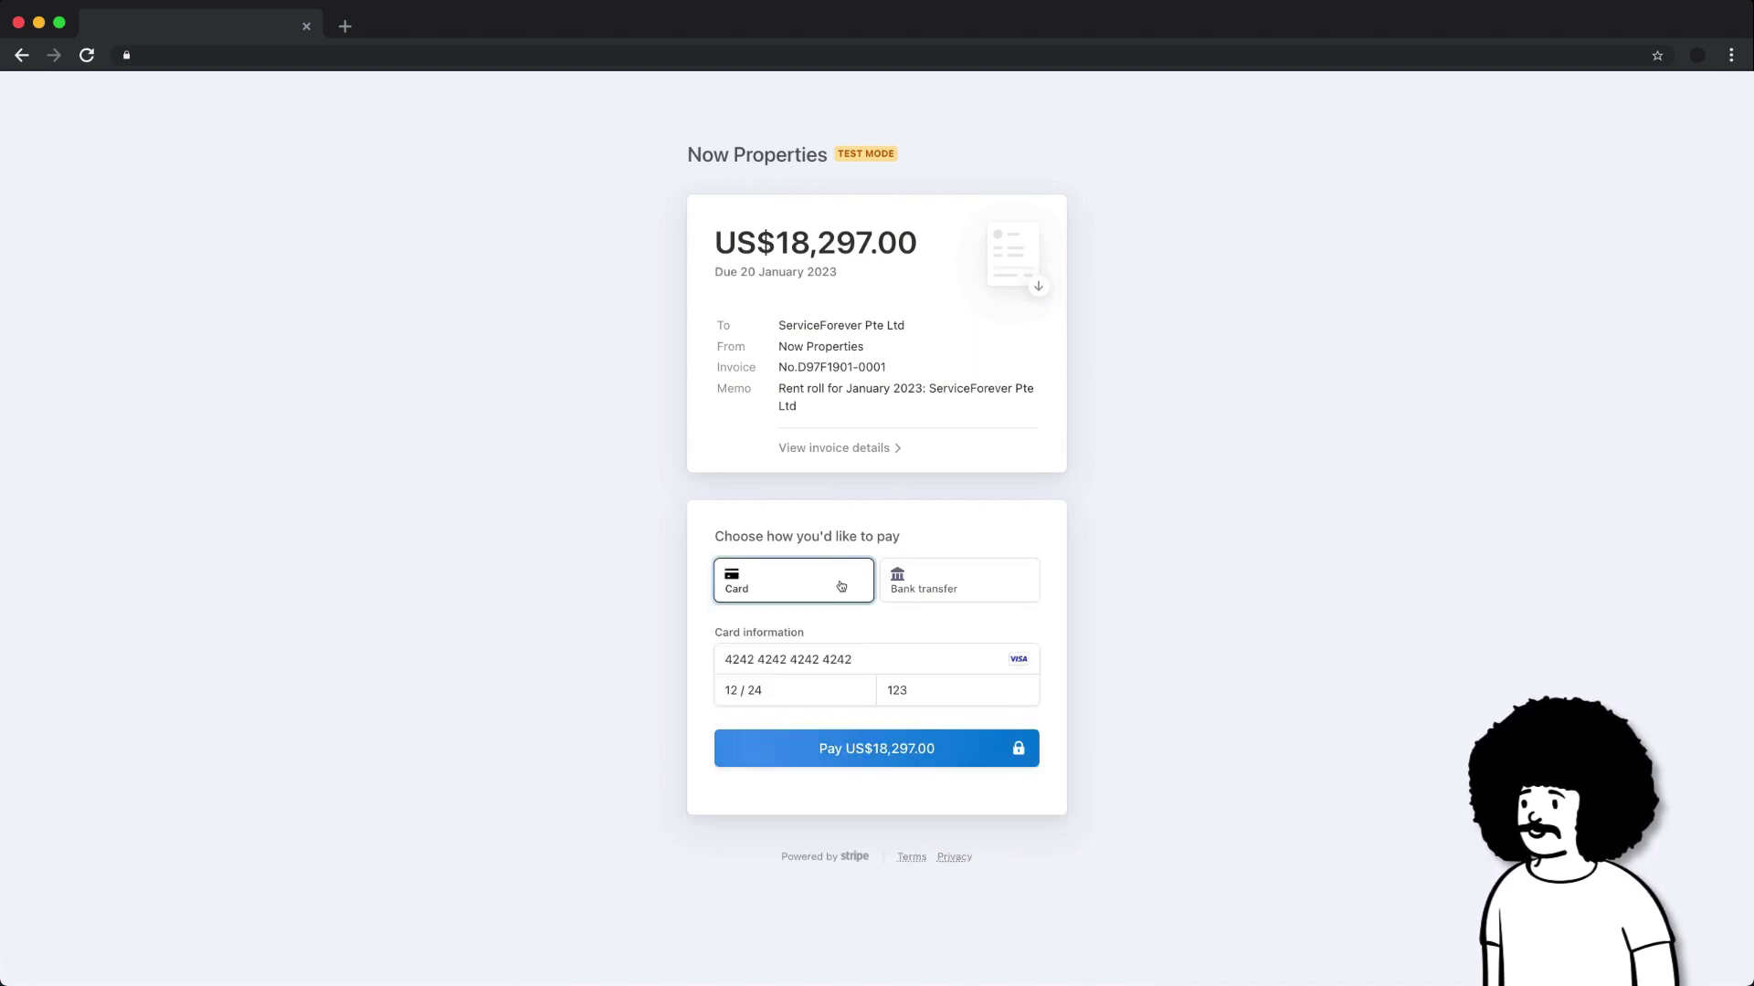
pyautogui.click(864, 753)
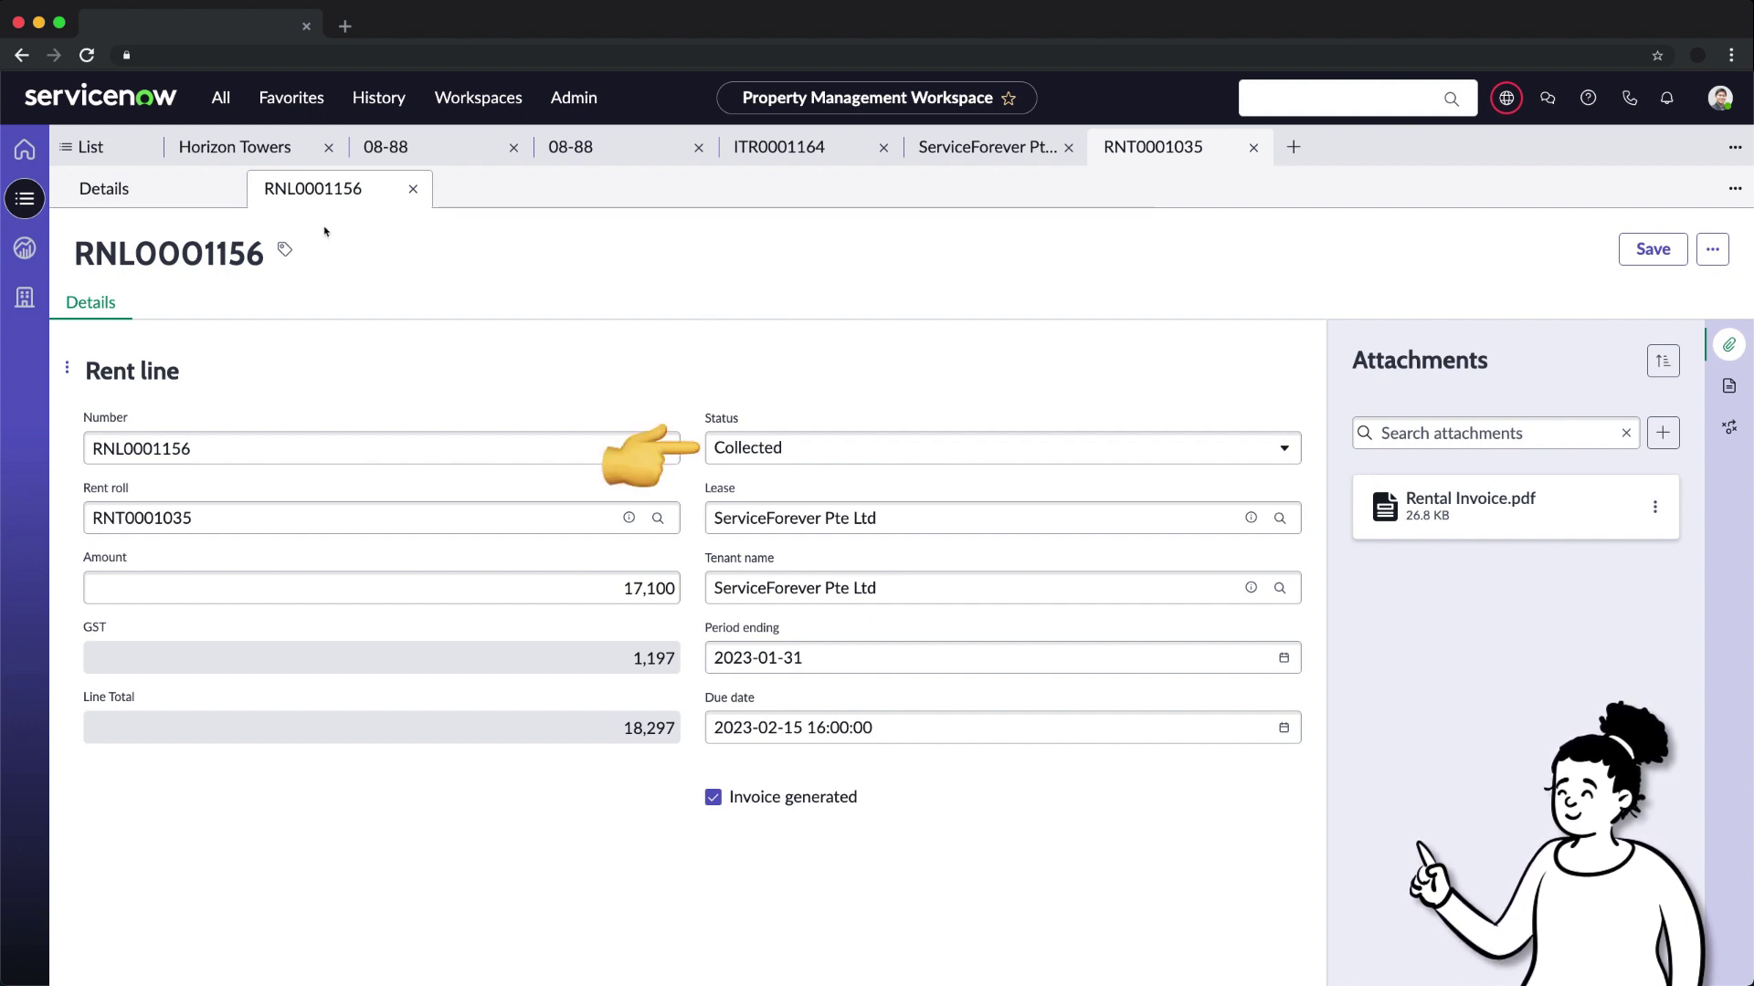
# Back on the January 2023 rent roll, set rent line RNL0001157 to Collected
pyautogui.click(142, 199)
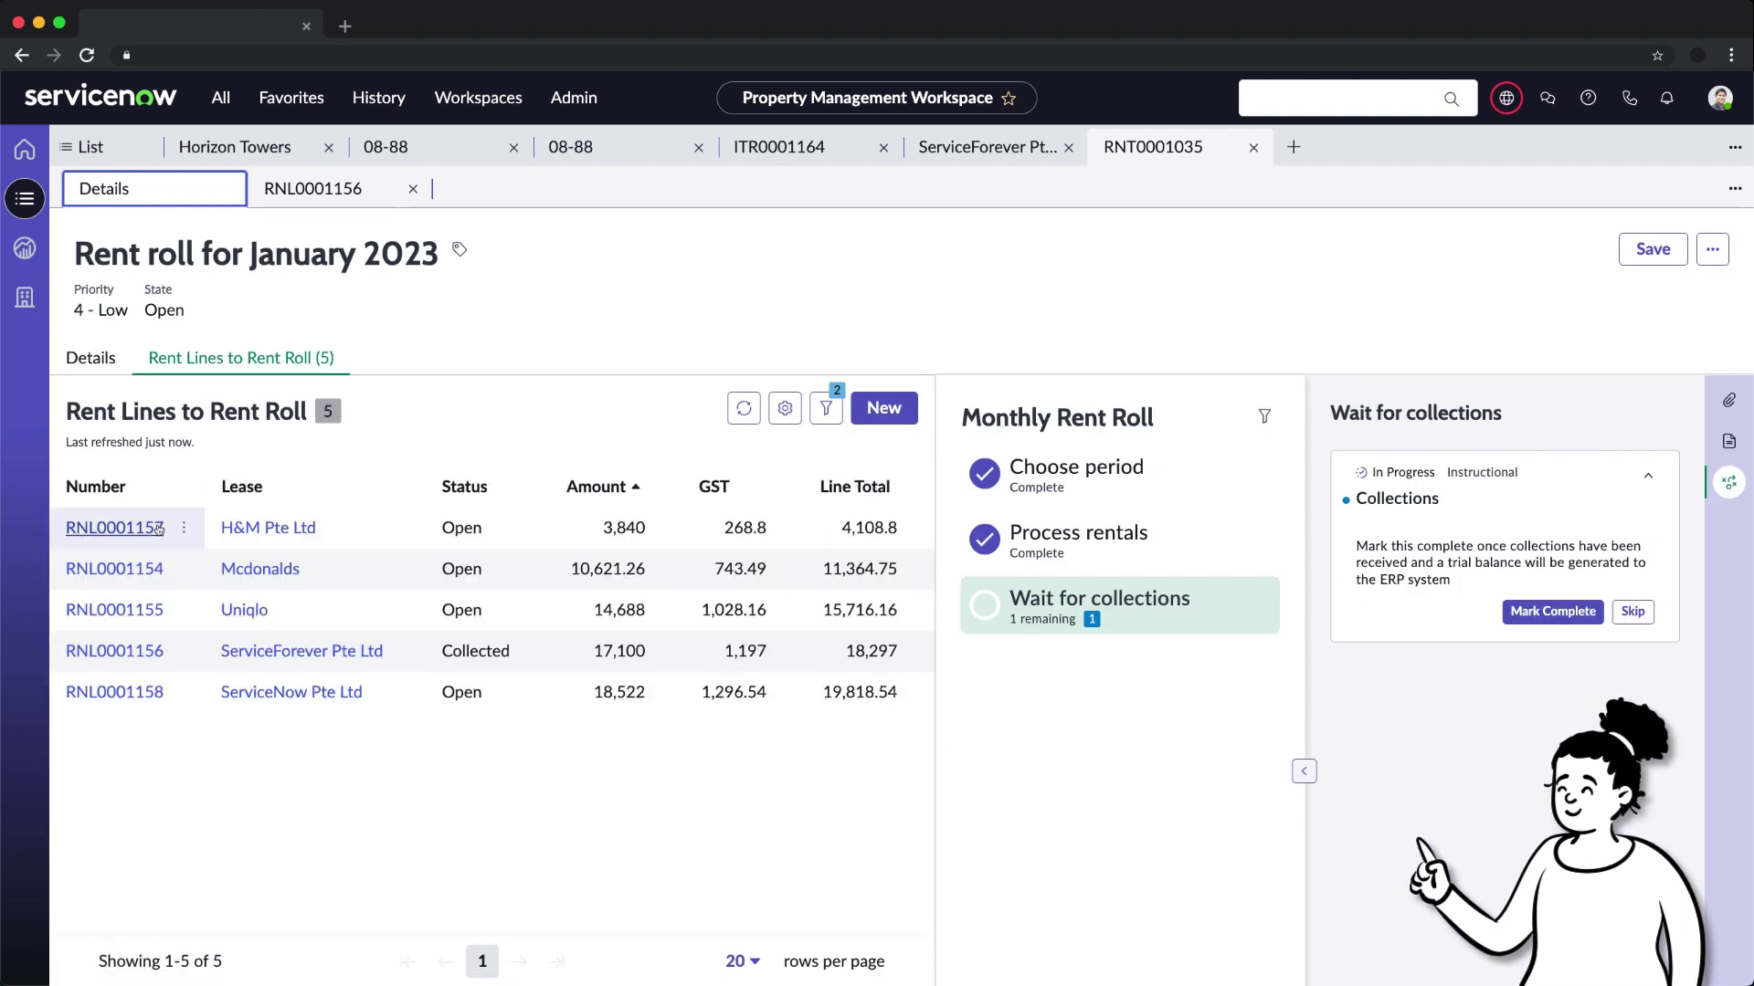
pyautogui.click(1538, 616)
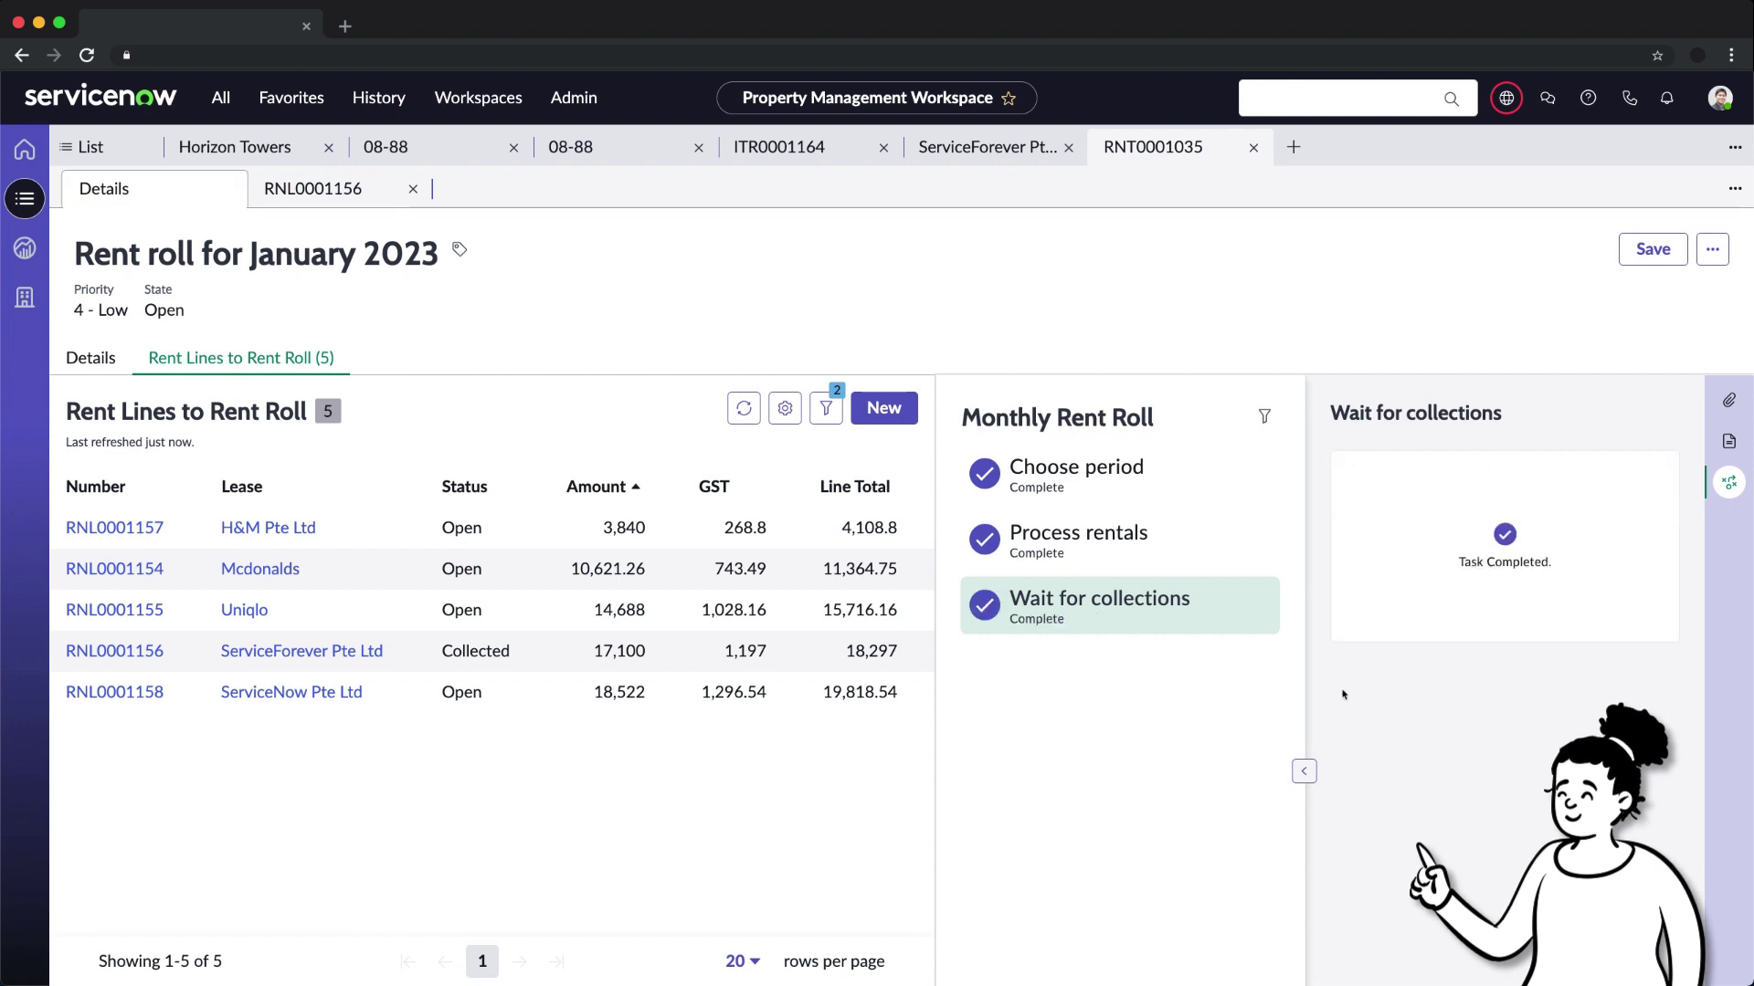
pyautogui.click(91, 357)
pyautogui.click(217, 365)
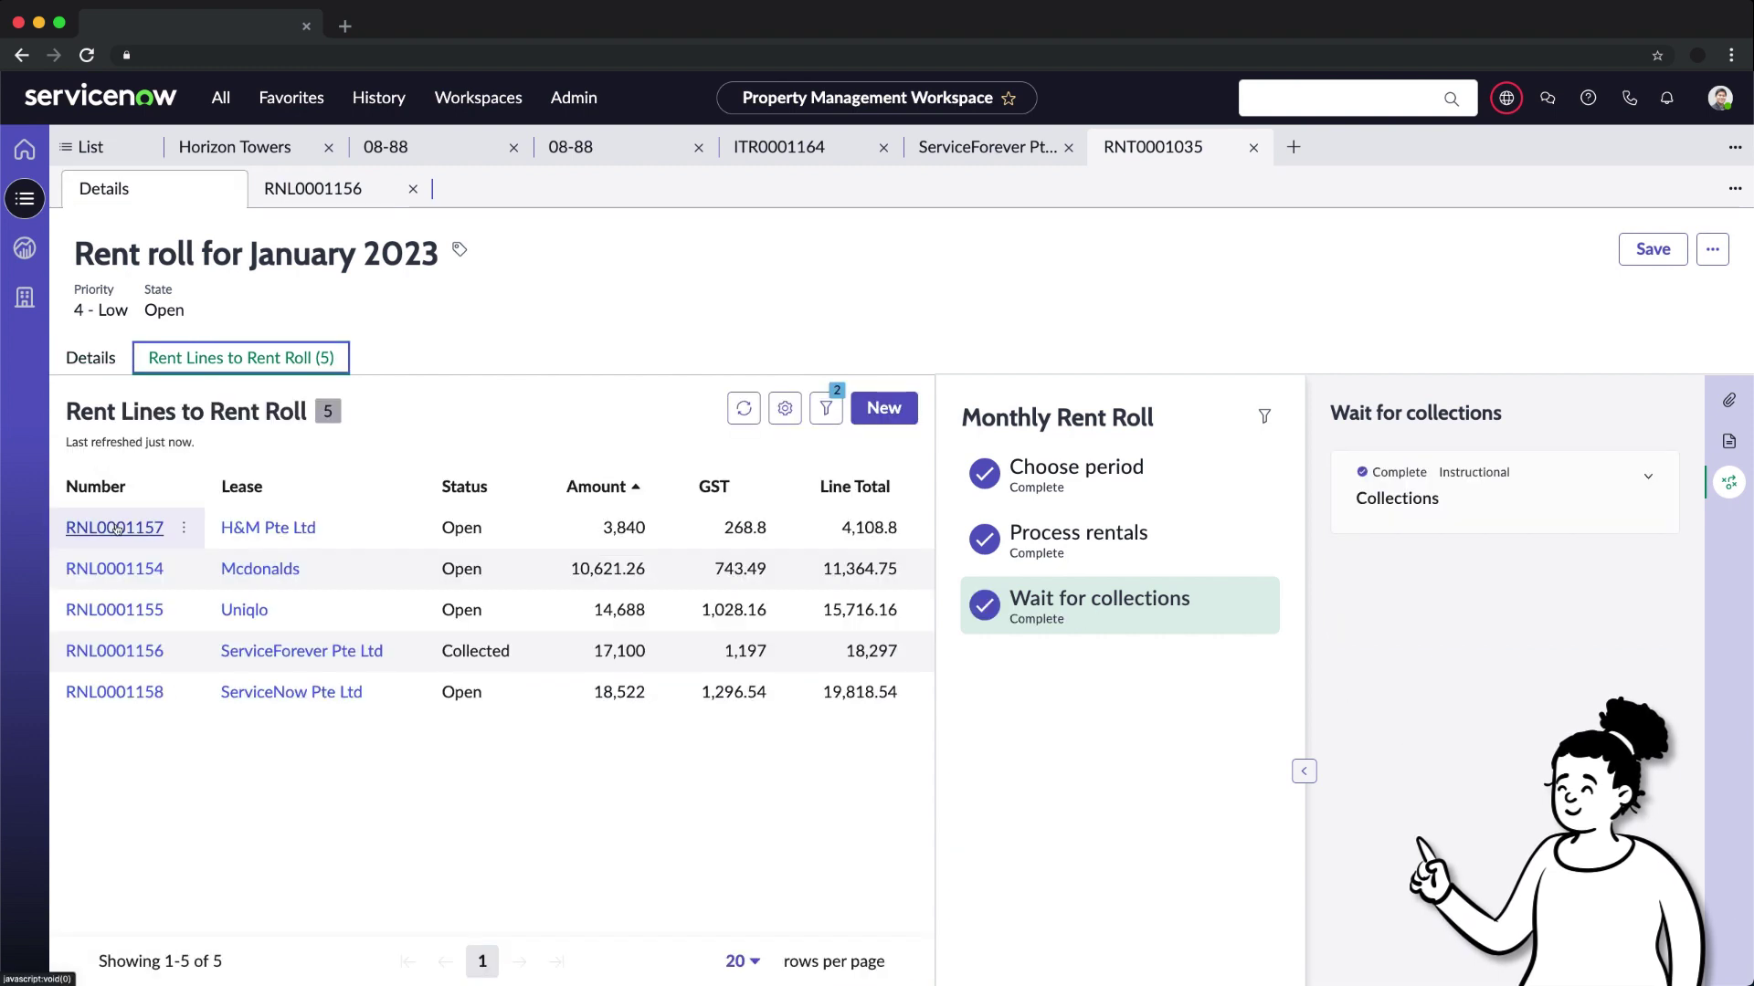
pyautogui.click(130, 544)
pyautogui.click(767, 449)
pyautogui.click(802, 546)
pyautogui.click(1653, 247)
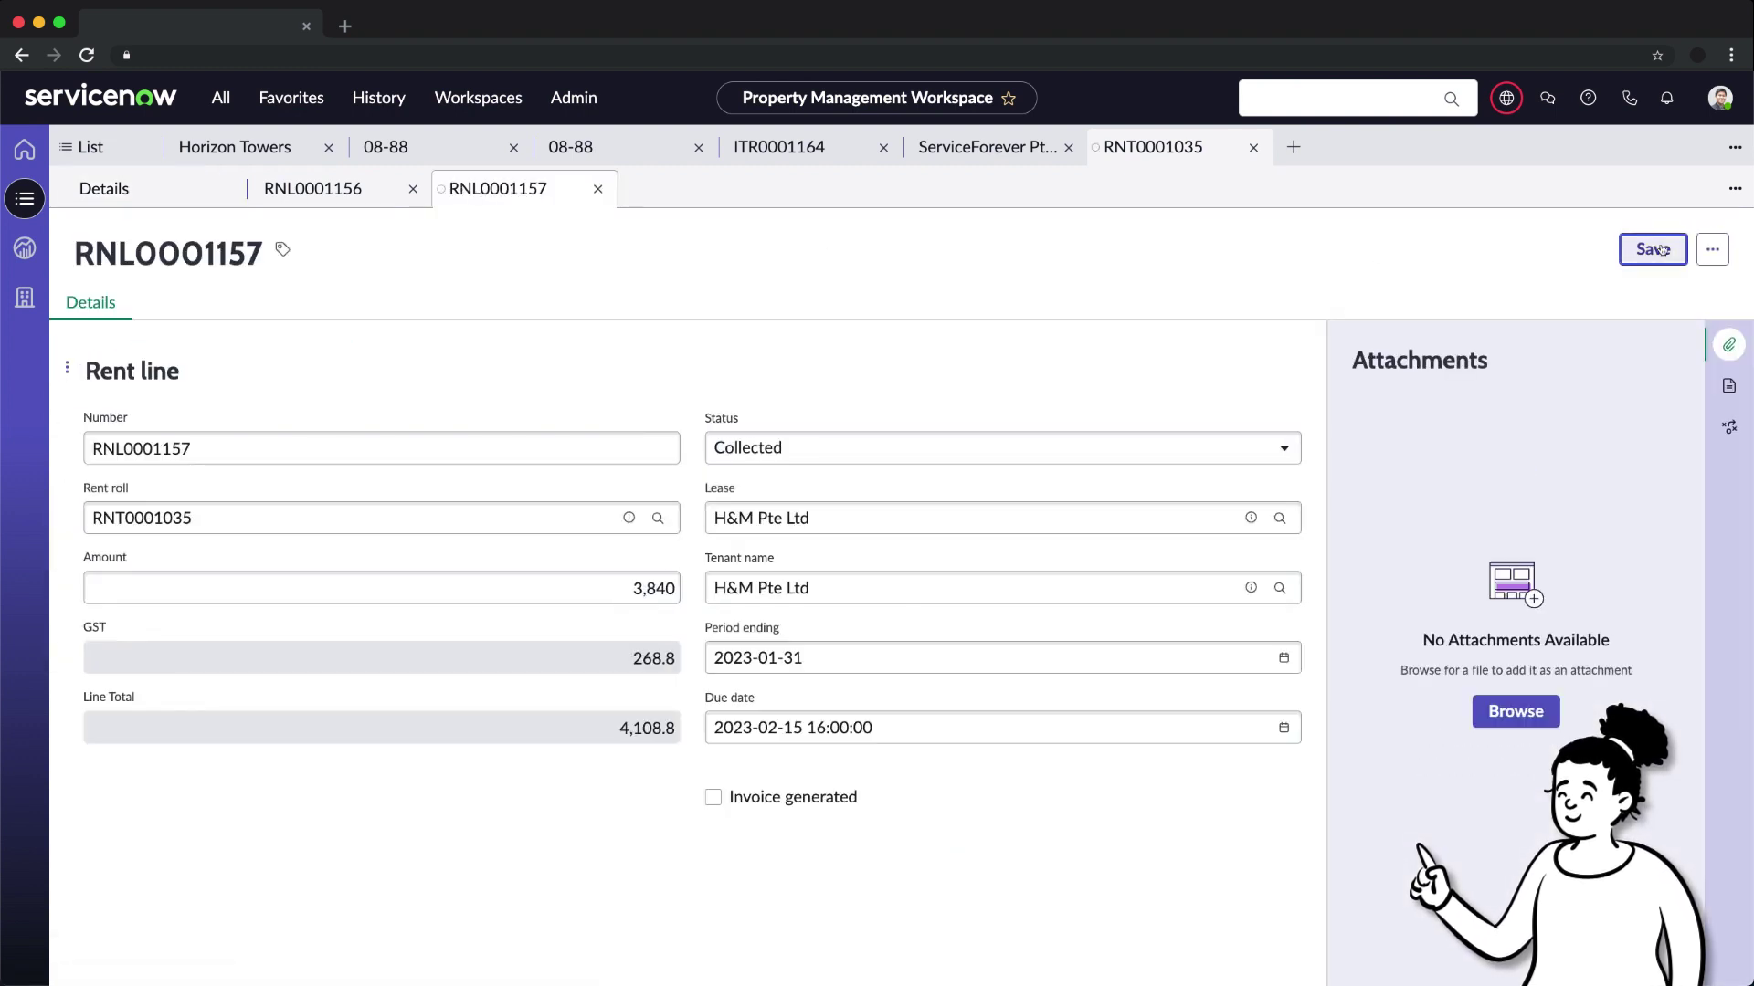
pyautogui.click(599, 189)
# Set rent lines RNL0001154 and RNL0001155 to Collected and save each
pyautogui.click(529, 570)
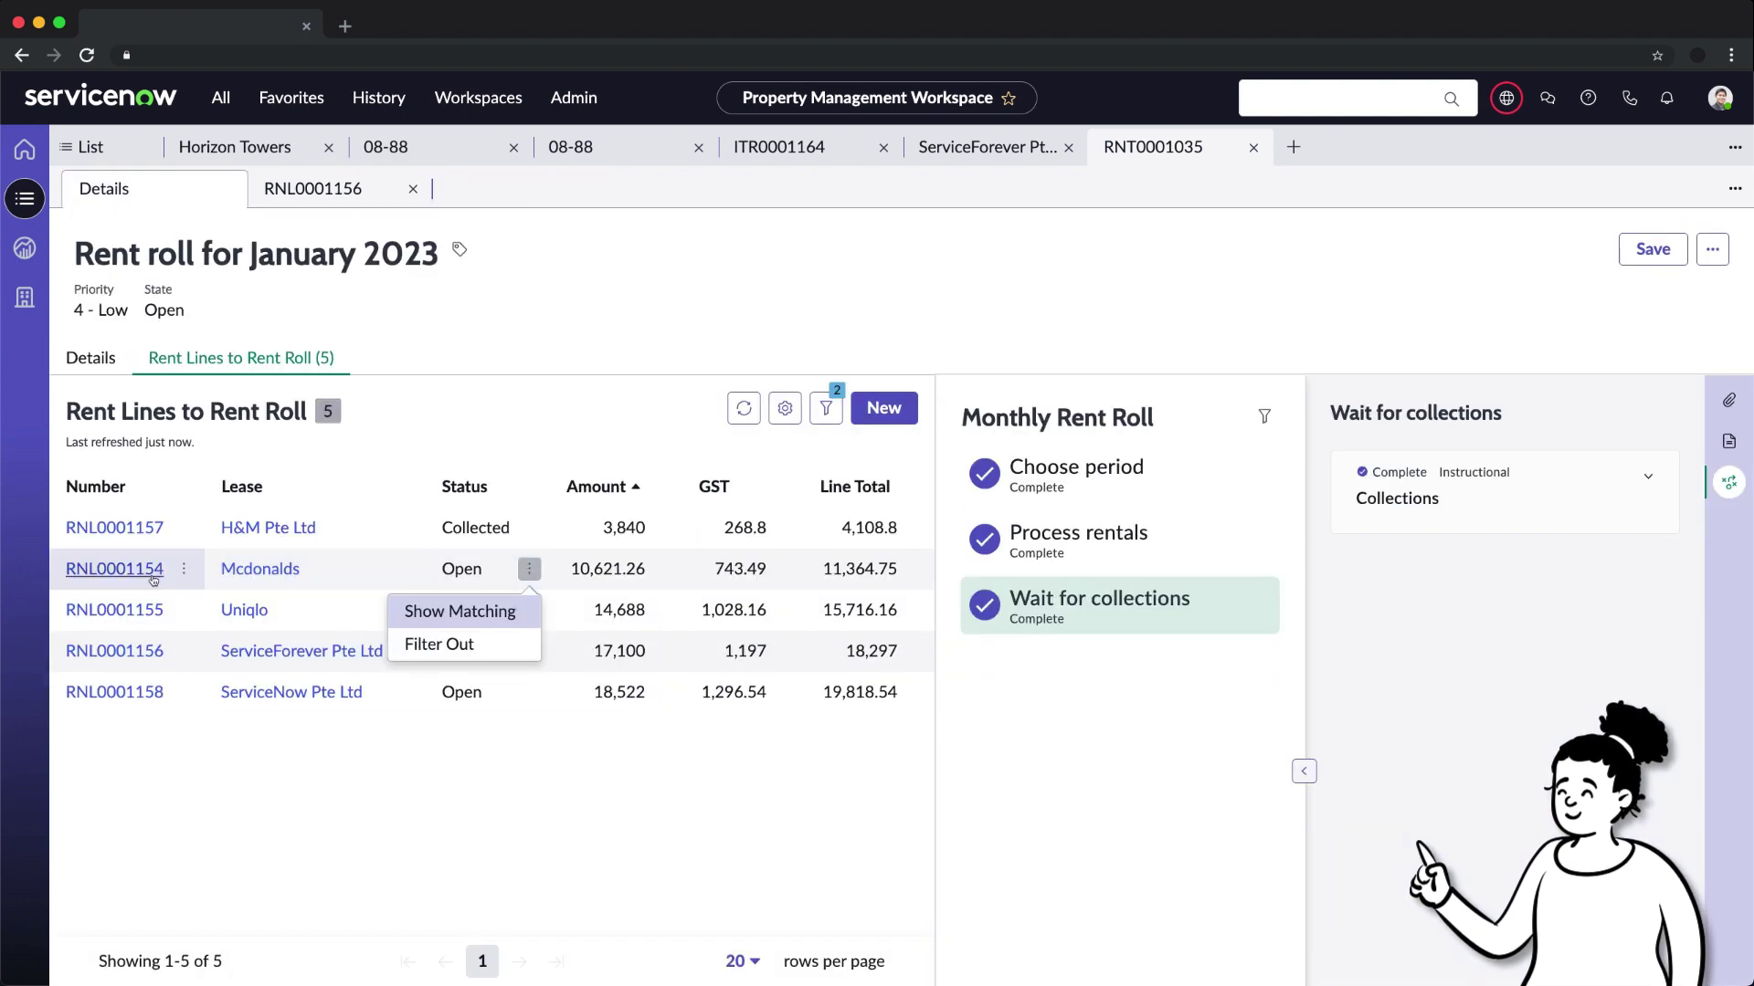
pyautogui.click(150, 569)
pyautogui.click(900, 450)
pyautogui.click(767, 545)
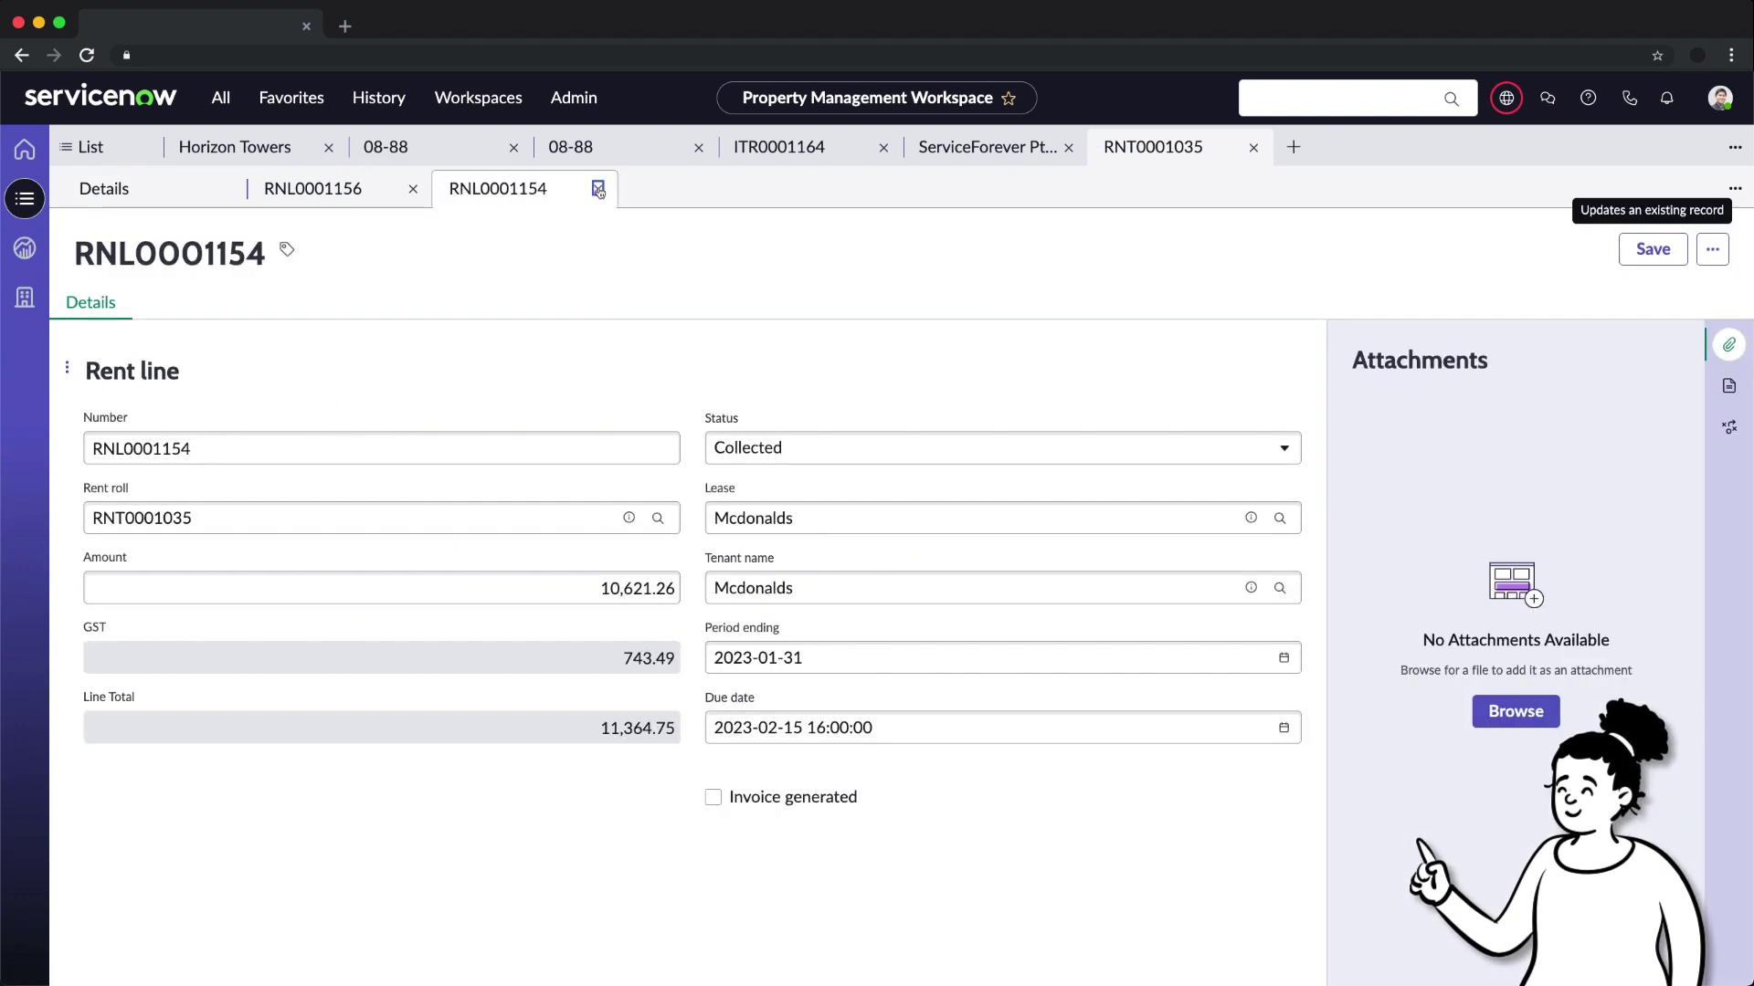
pyautogui.click(1653, 247)
pyautogui.click(597, 188)
pyautogui.click(489, 705)
pyautogui.click(901, 448)
pyautogui.click(767, 546)
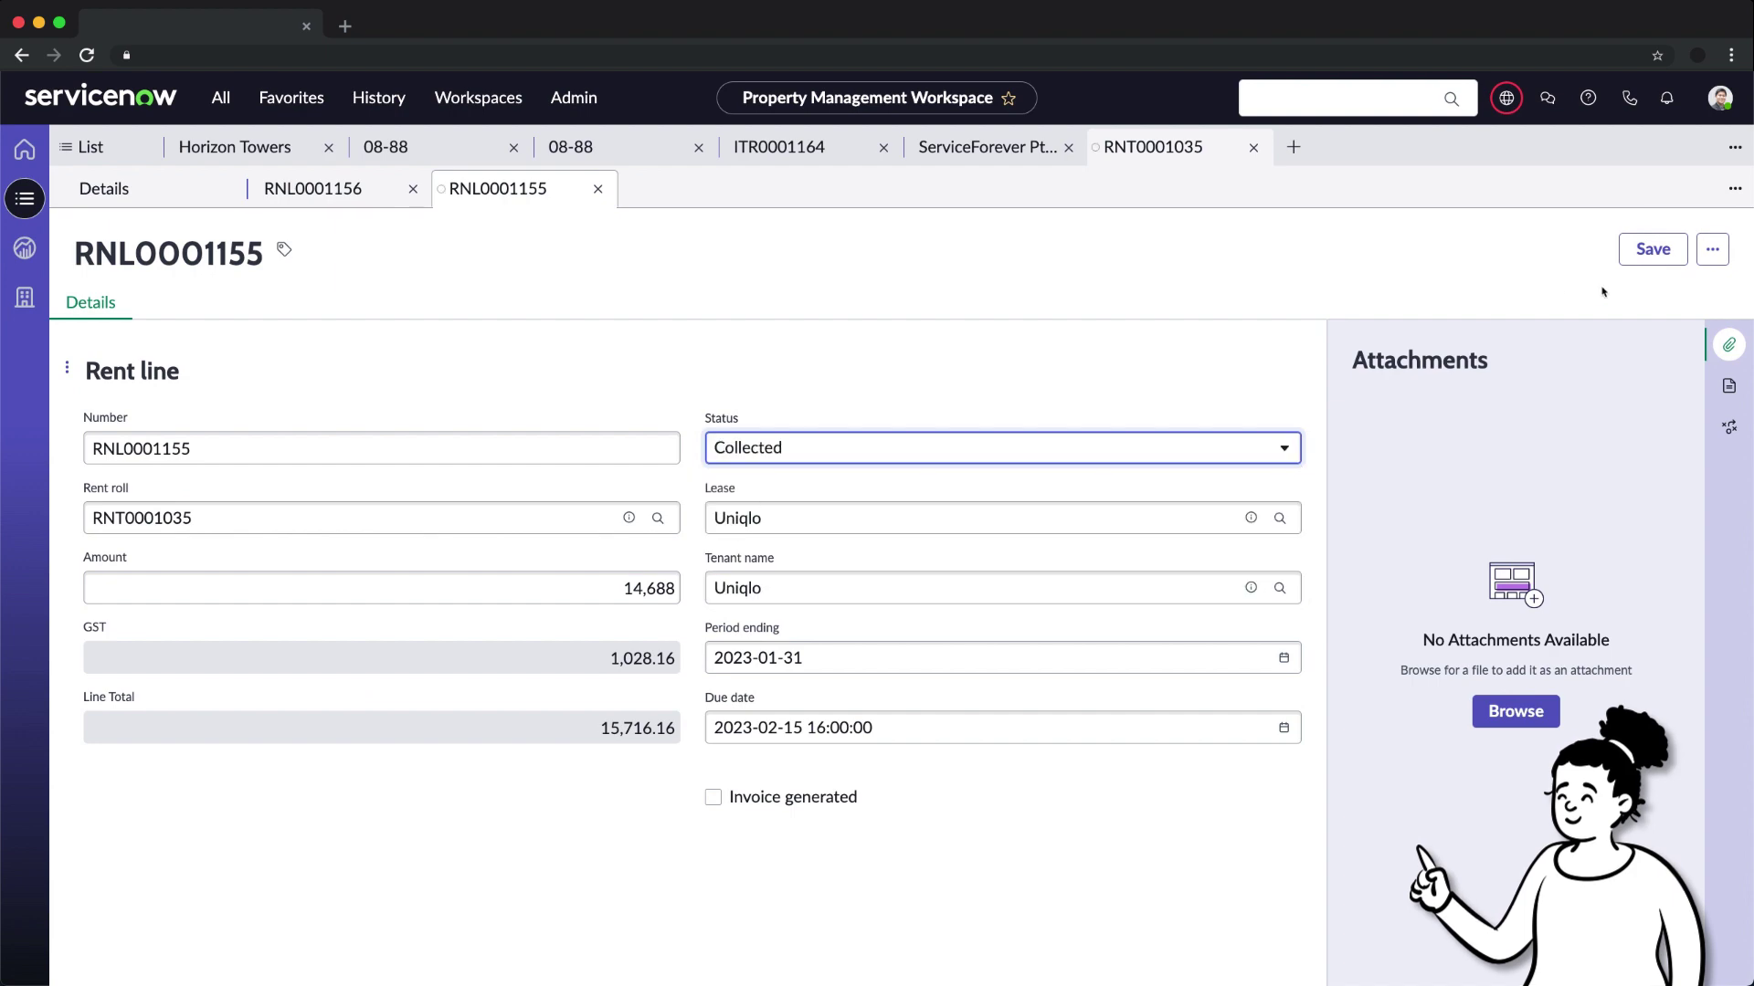
pyautogui.click(1652, 247)
# Set RNL0001158 to Collected, then reload the rent lines list to confirm statuses
pyautogui.click(598, 187)
pyautogui.click(117, 705)
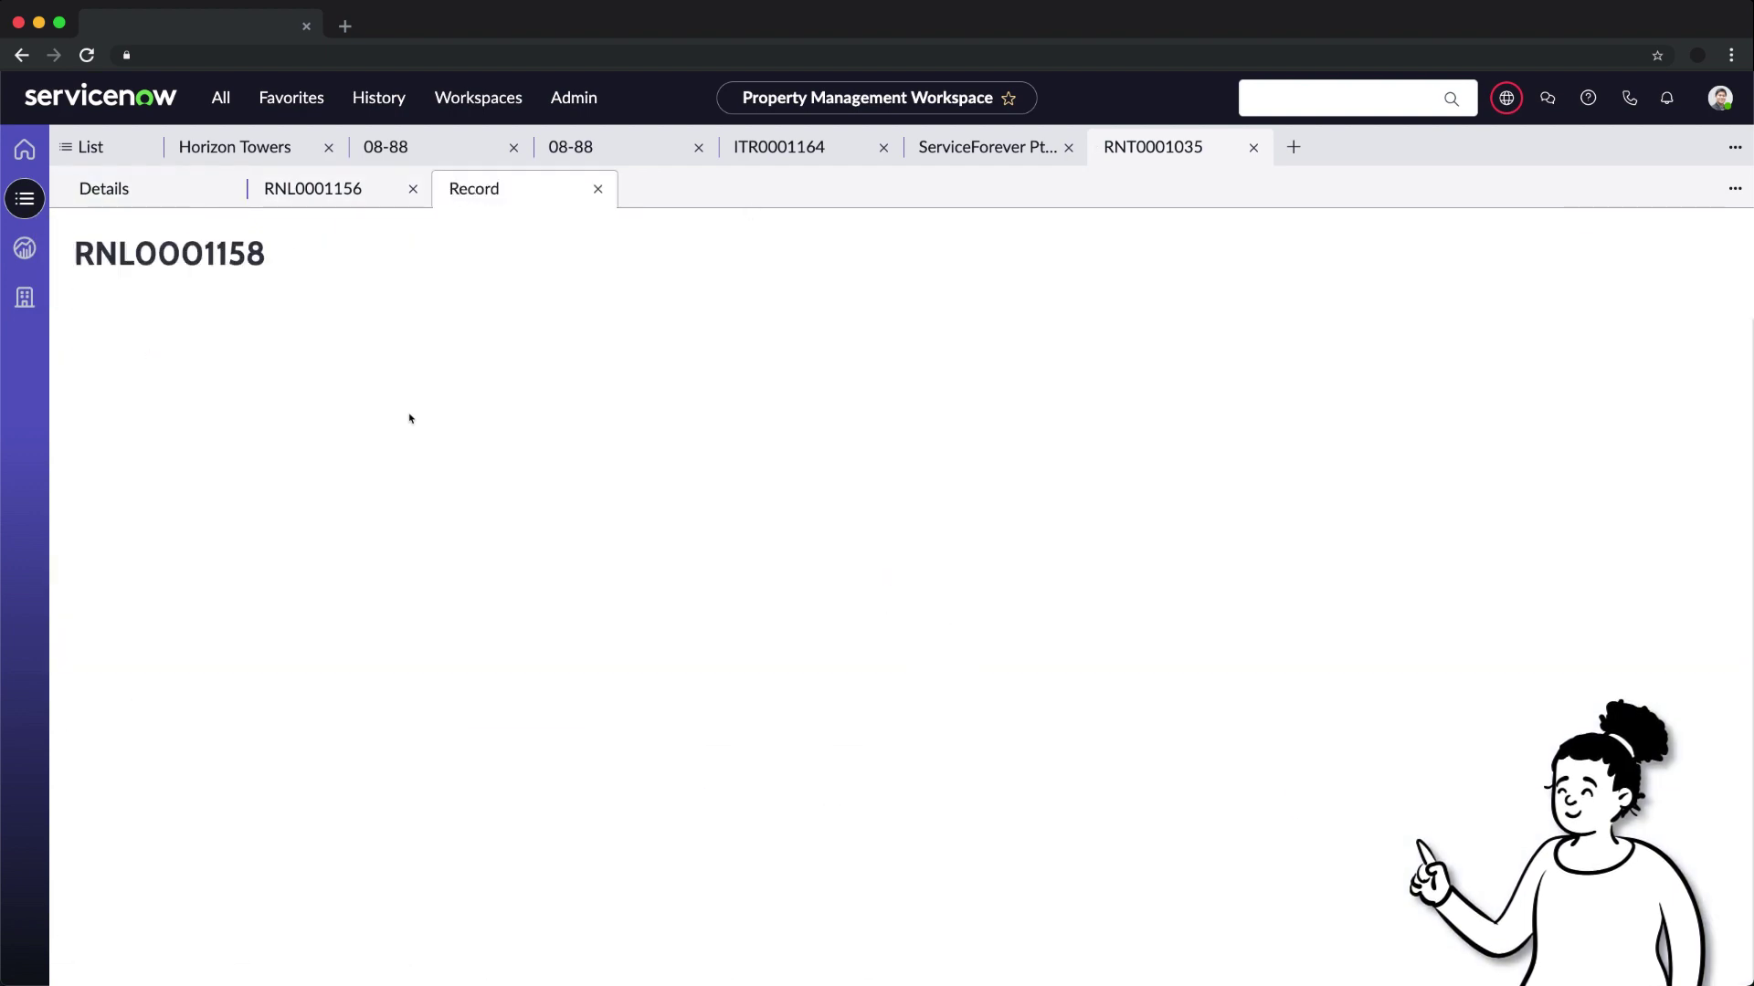
pyautogui.click(900, 449)
pyautogui.click(767, 546)
pyautogui.click(1653, 248)
pyautogui.click(597, 189)
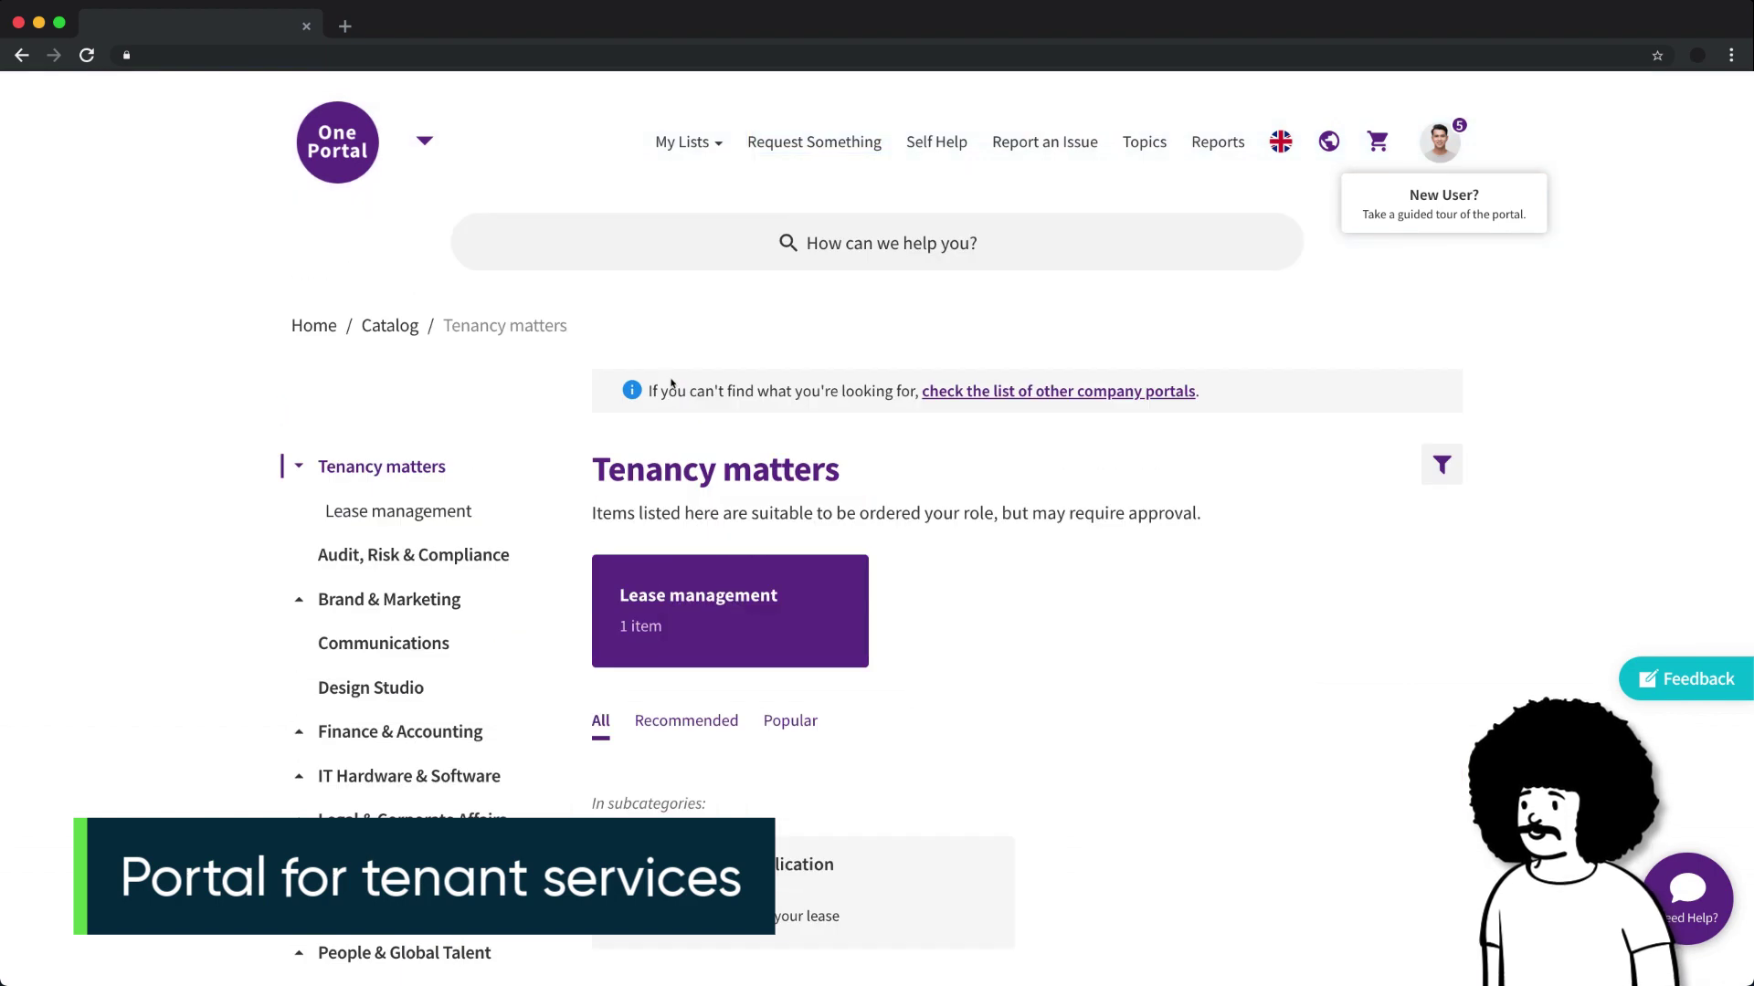
# Start a Lease renewal application for ServiceForever Pte Ltd, then open the Virtual Agent chat
pyautogui.click(699, 608)
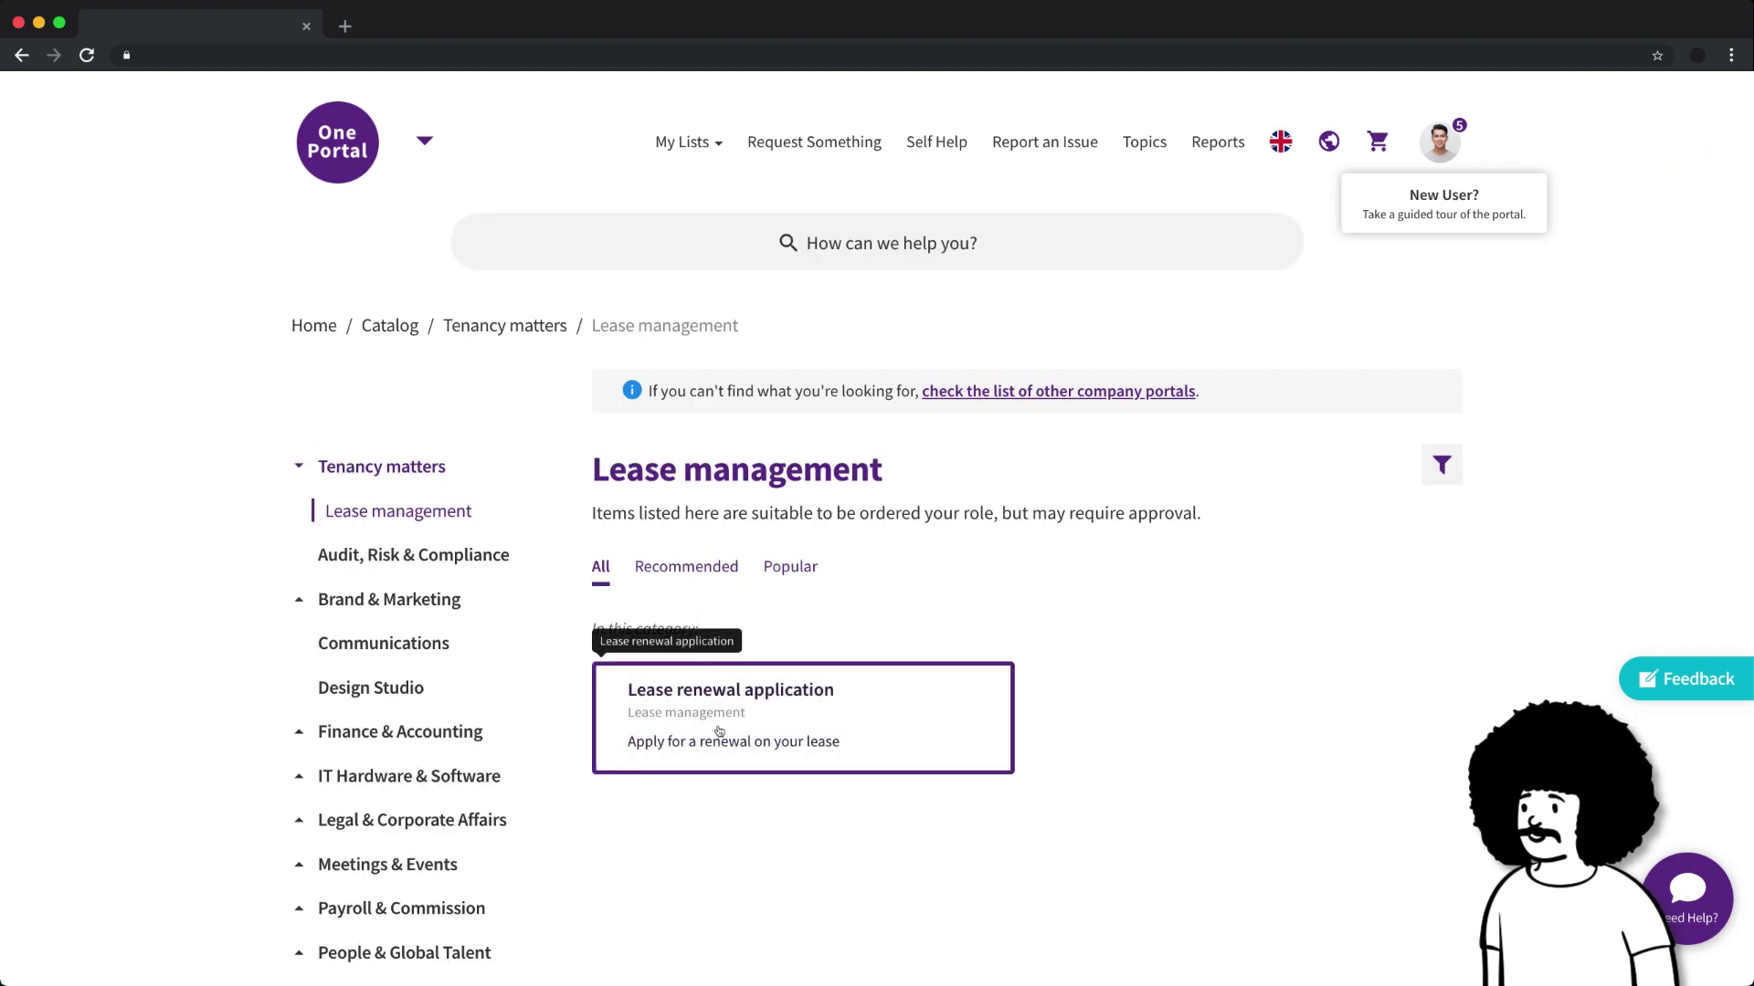
pyautogui.click(718, 732)
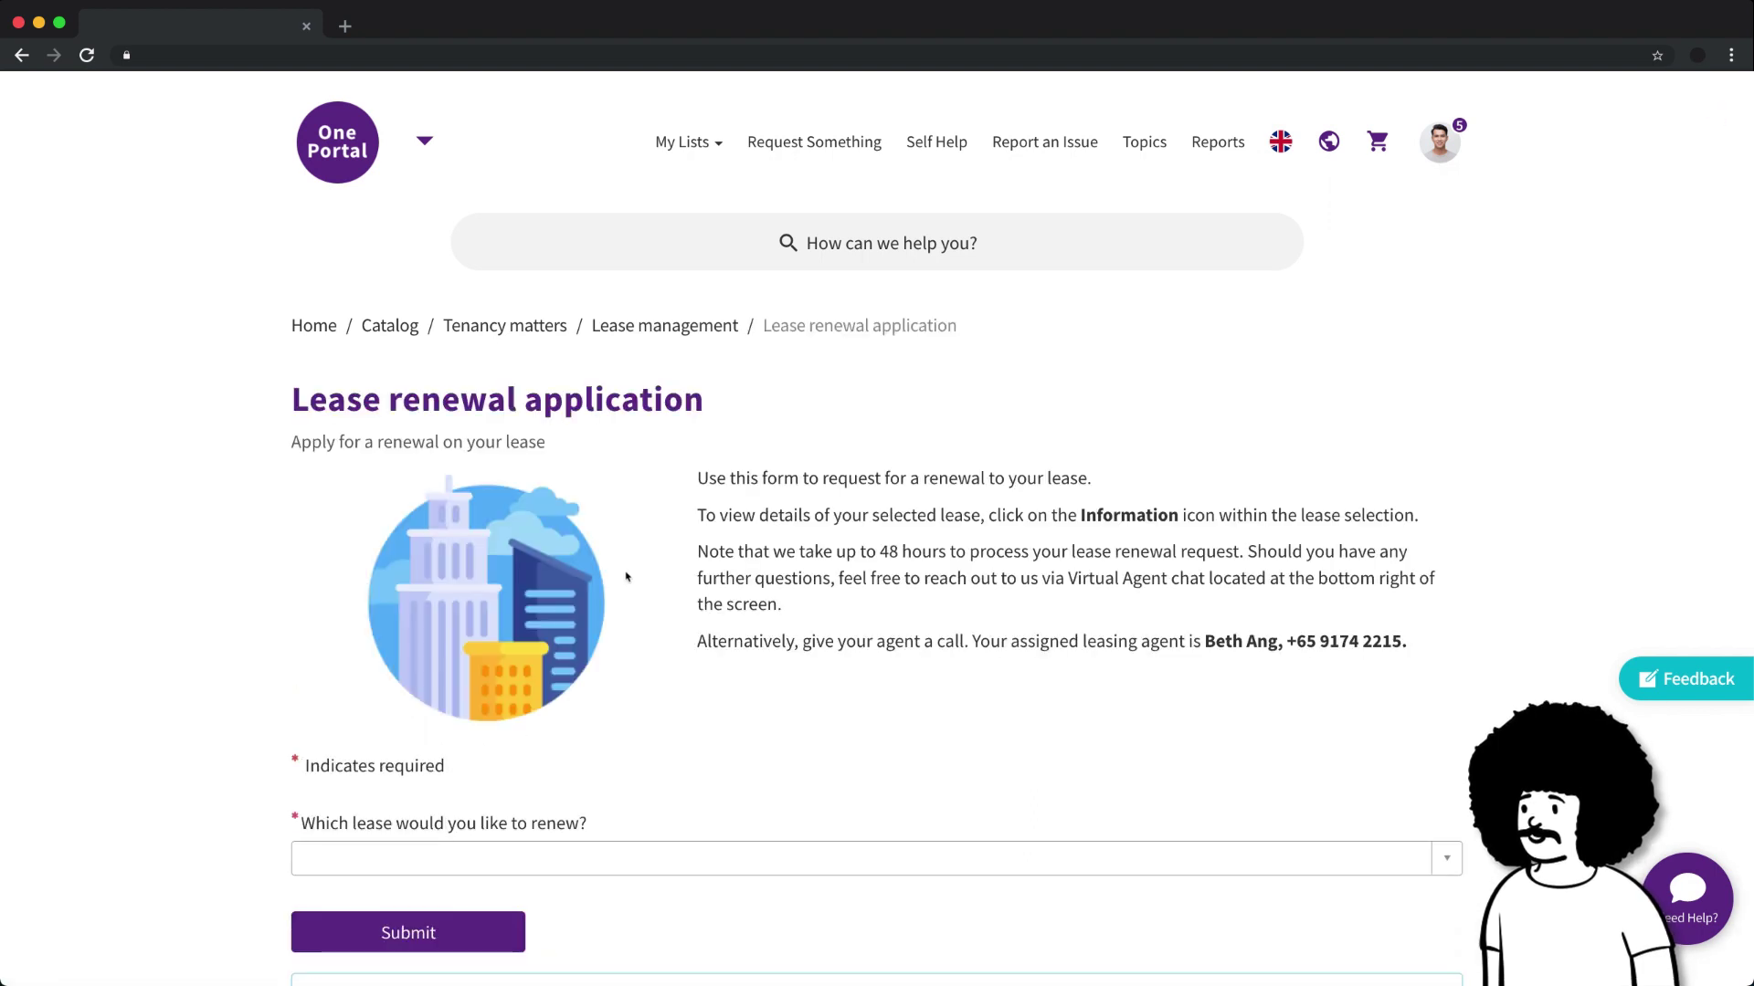
pyautogui.click(529, 859)
pyautogui.click(483, 945)
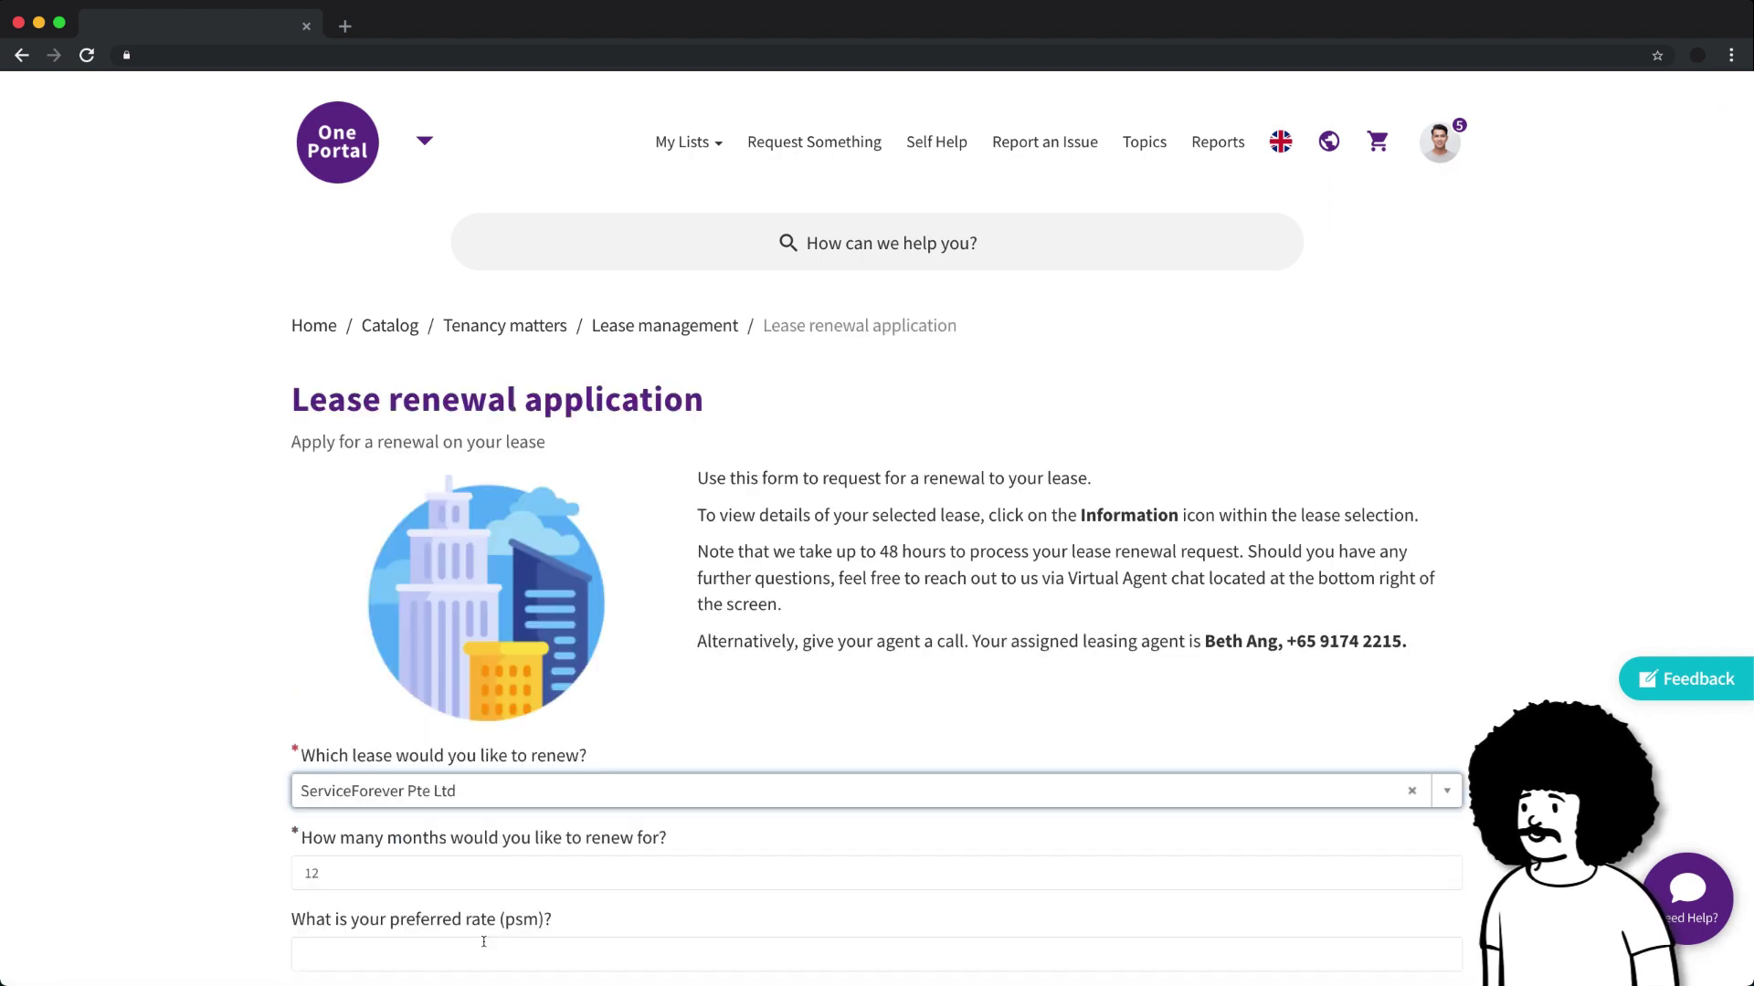
pyautogui.scroll(-2, 552, 729)
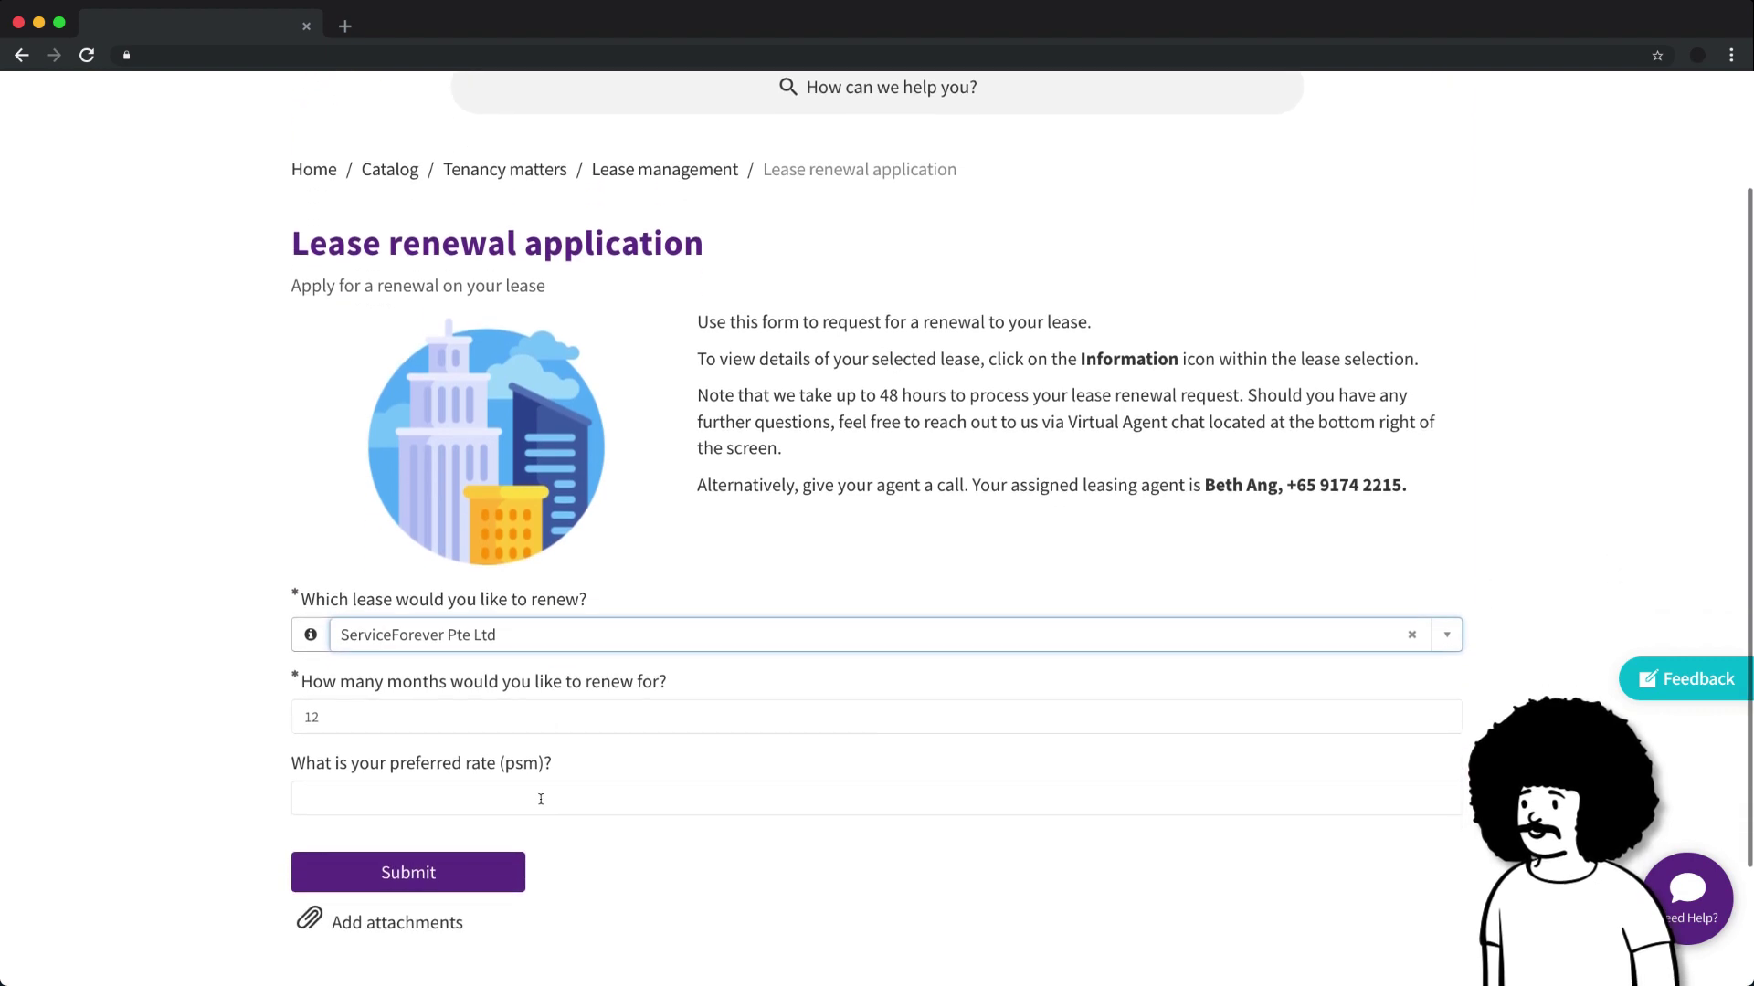
pyautogui.click(541, 798)
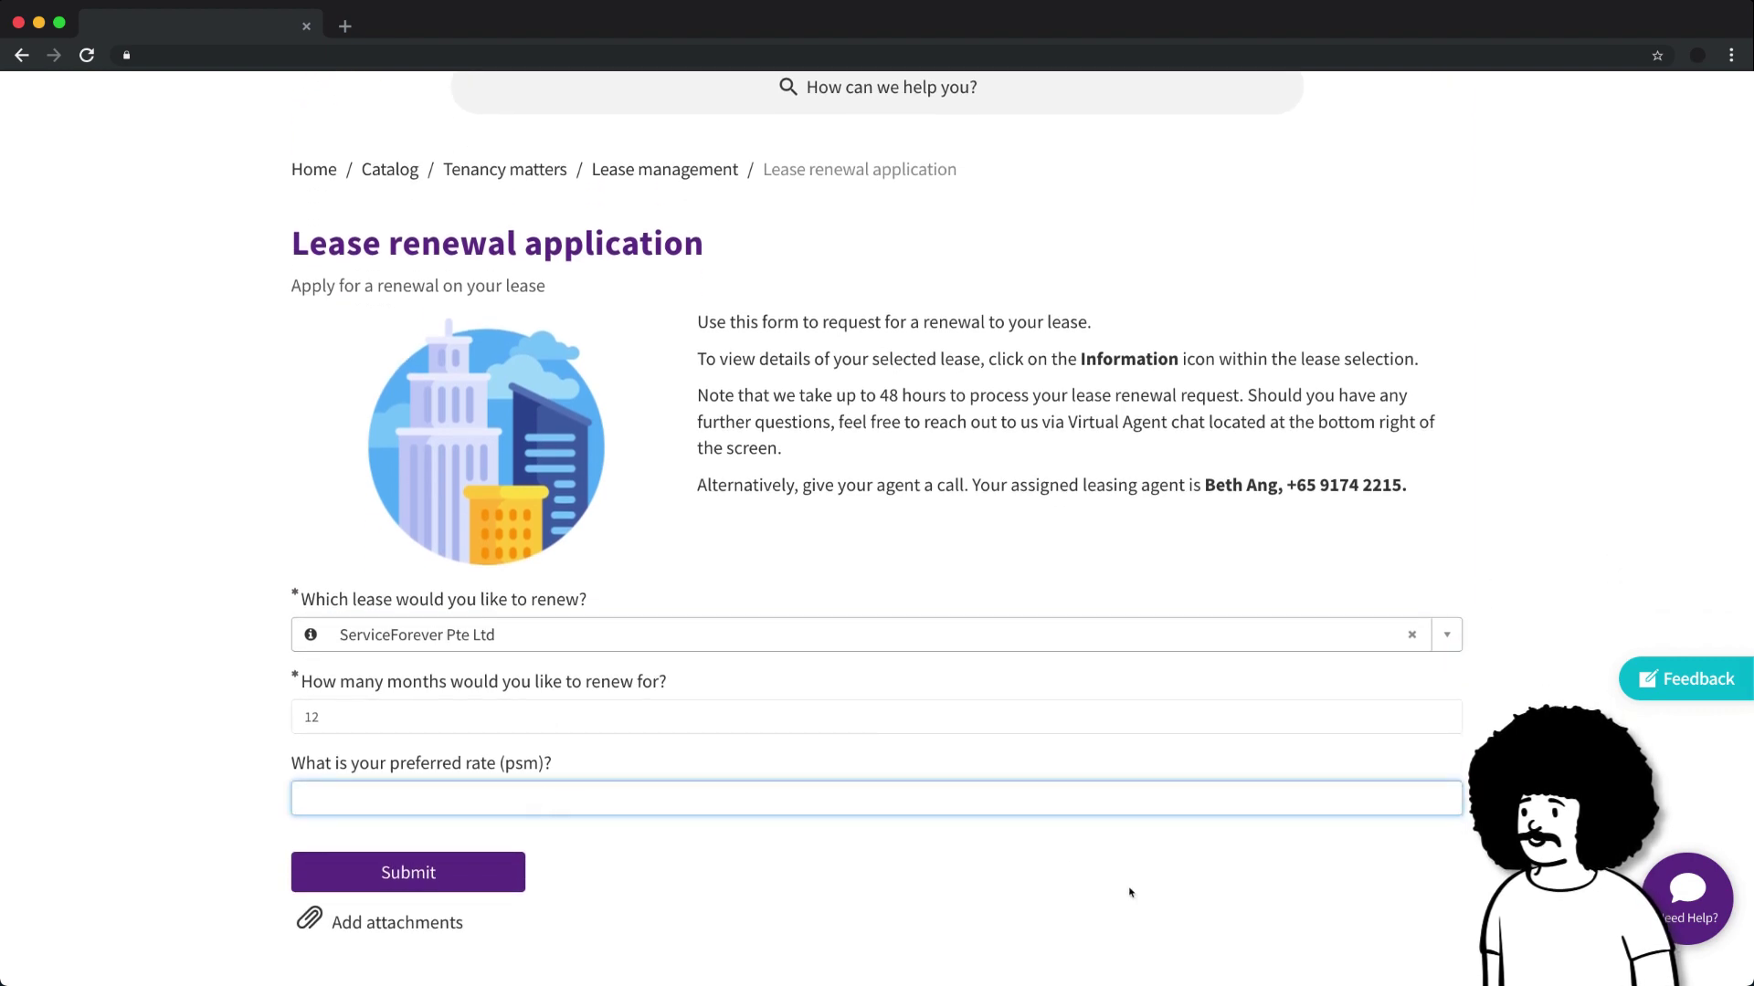
pyautogui.click(1685, 877)
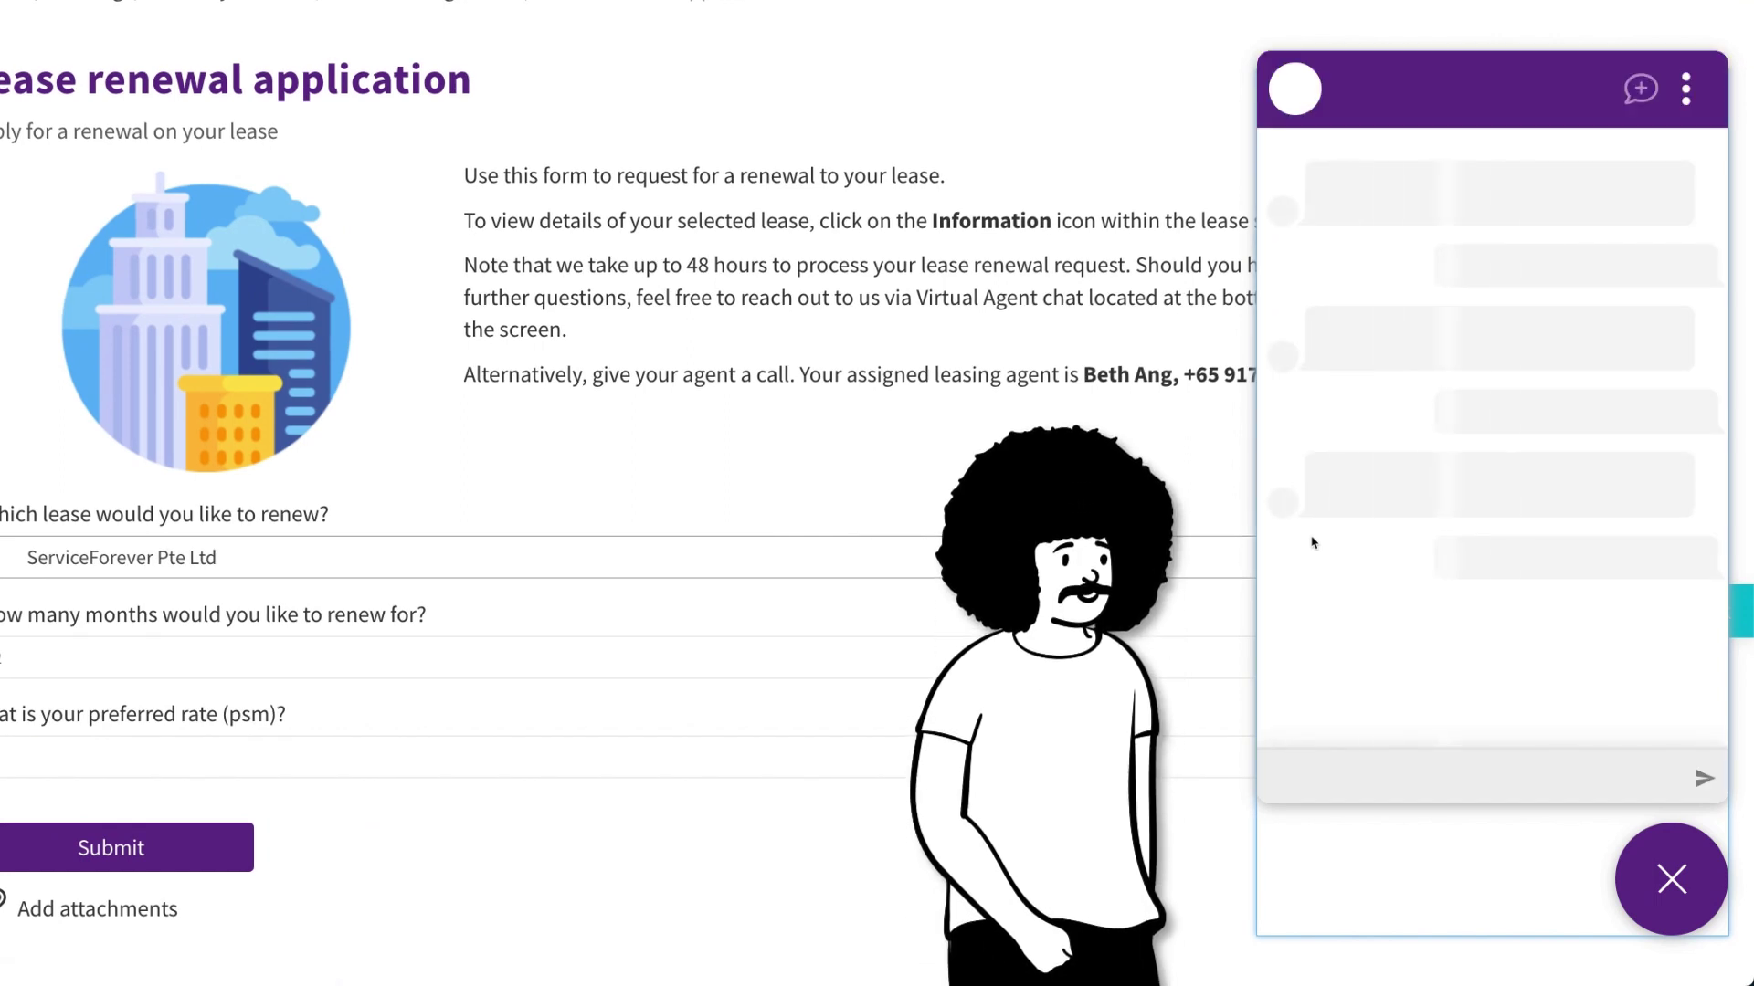
# Ask the Virtual Agent to renew ServiceForever Pte Ltd's lease for 36 months at 27.80
pyautogui.click(1365, 783)
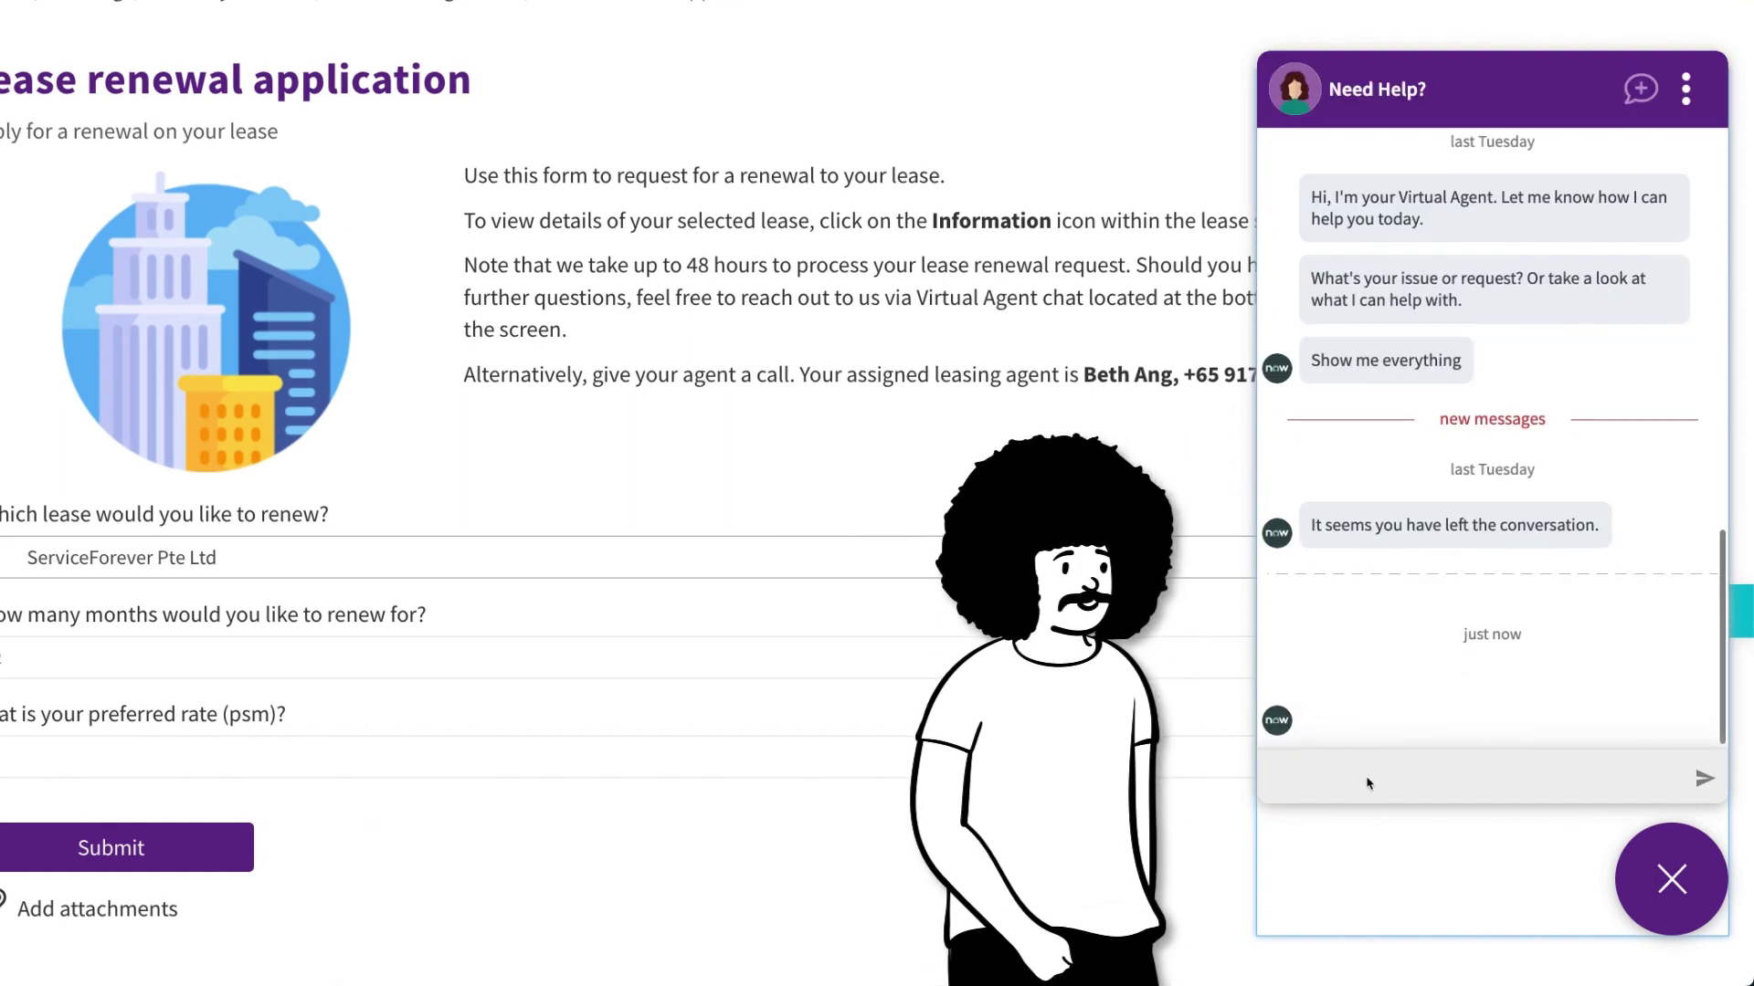
pyautogui.write('my lease is expiring, can i r')
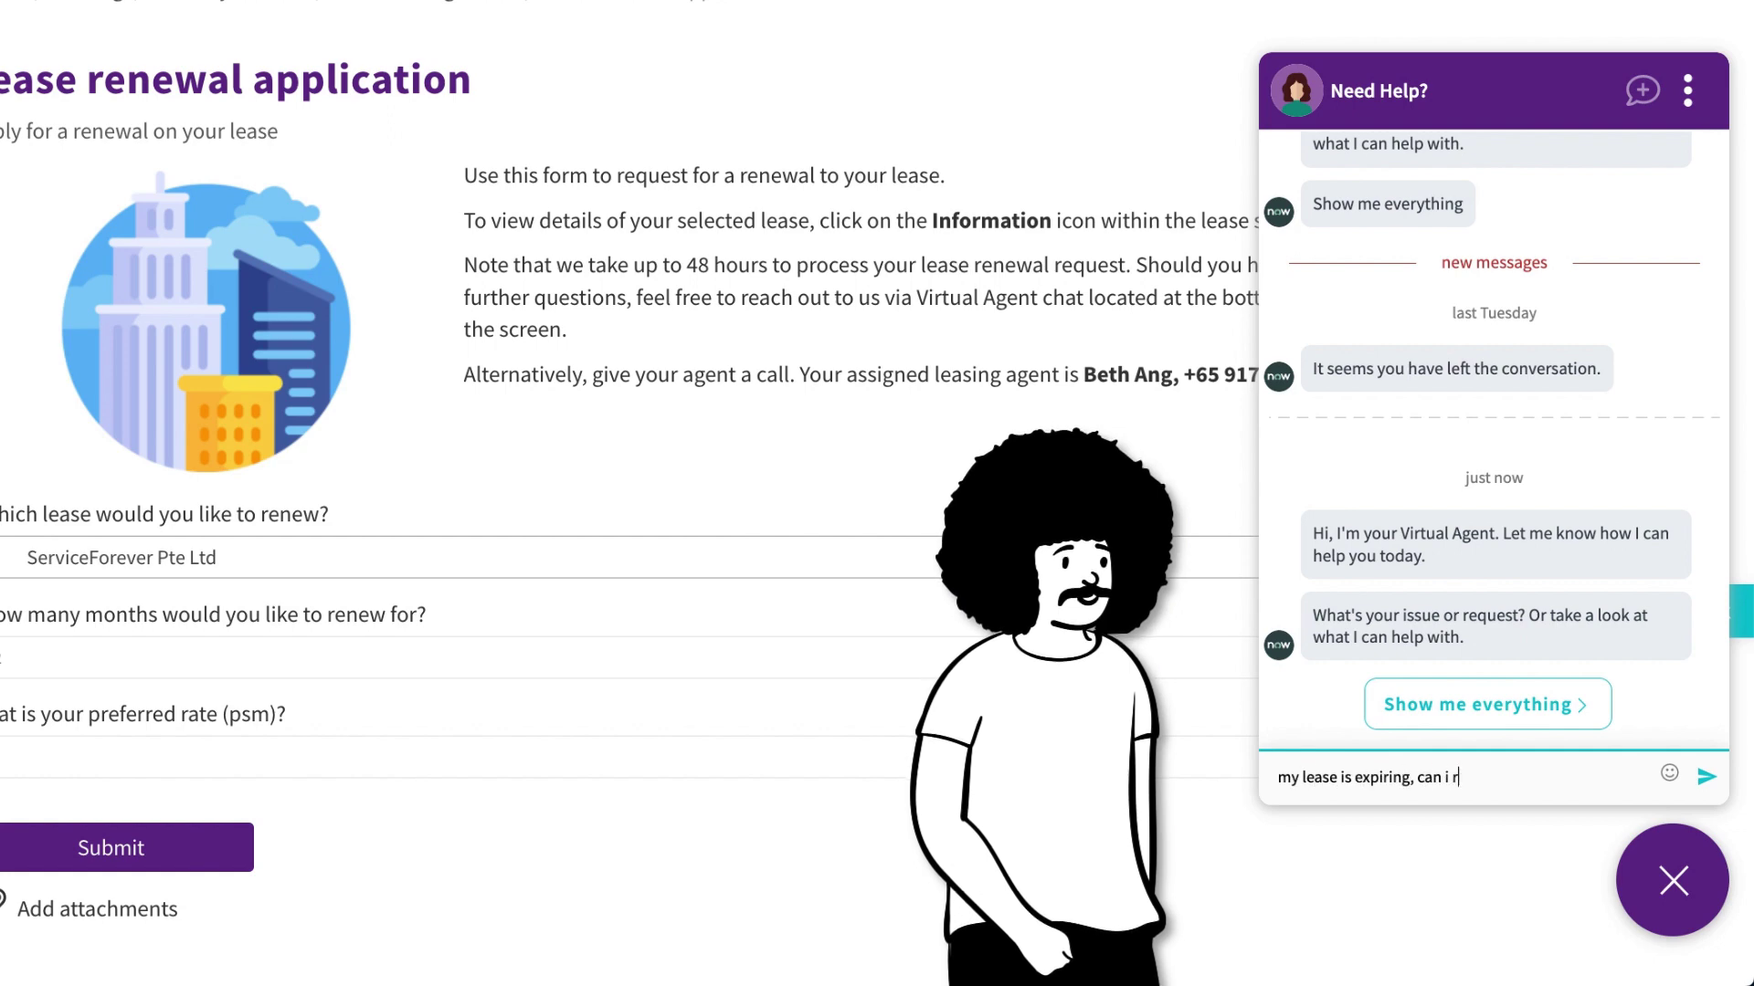
pyautogui.write('ith you?')
pyautogui.press('Return')
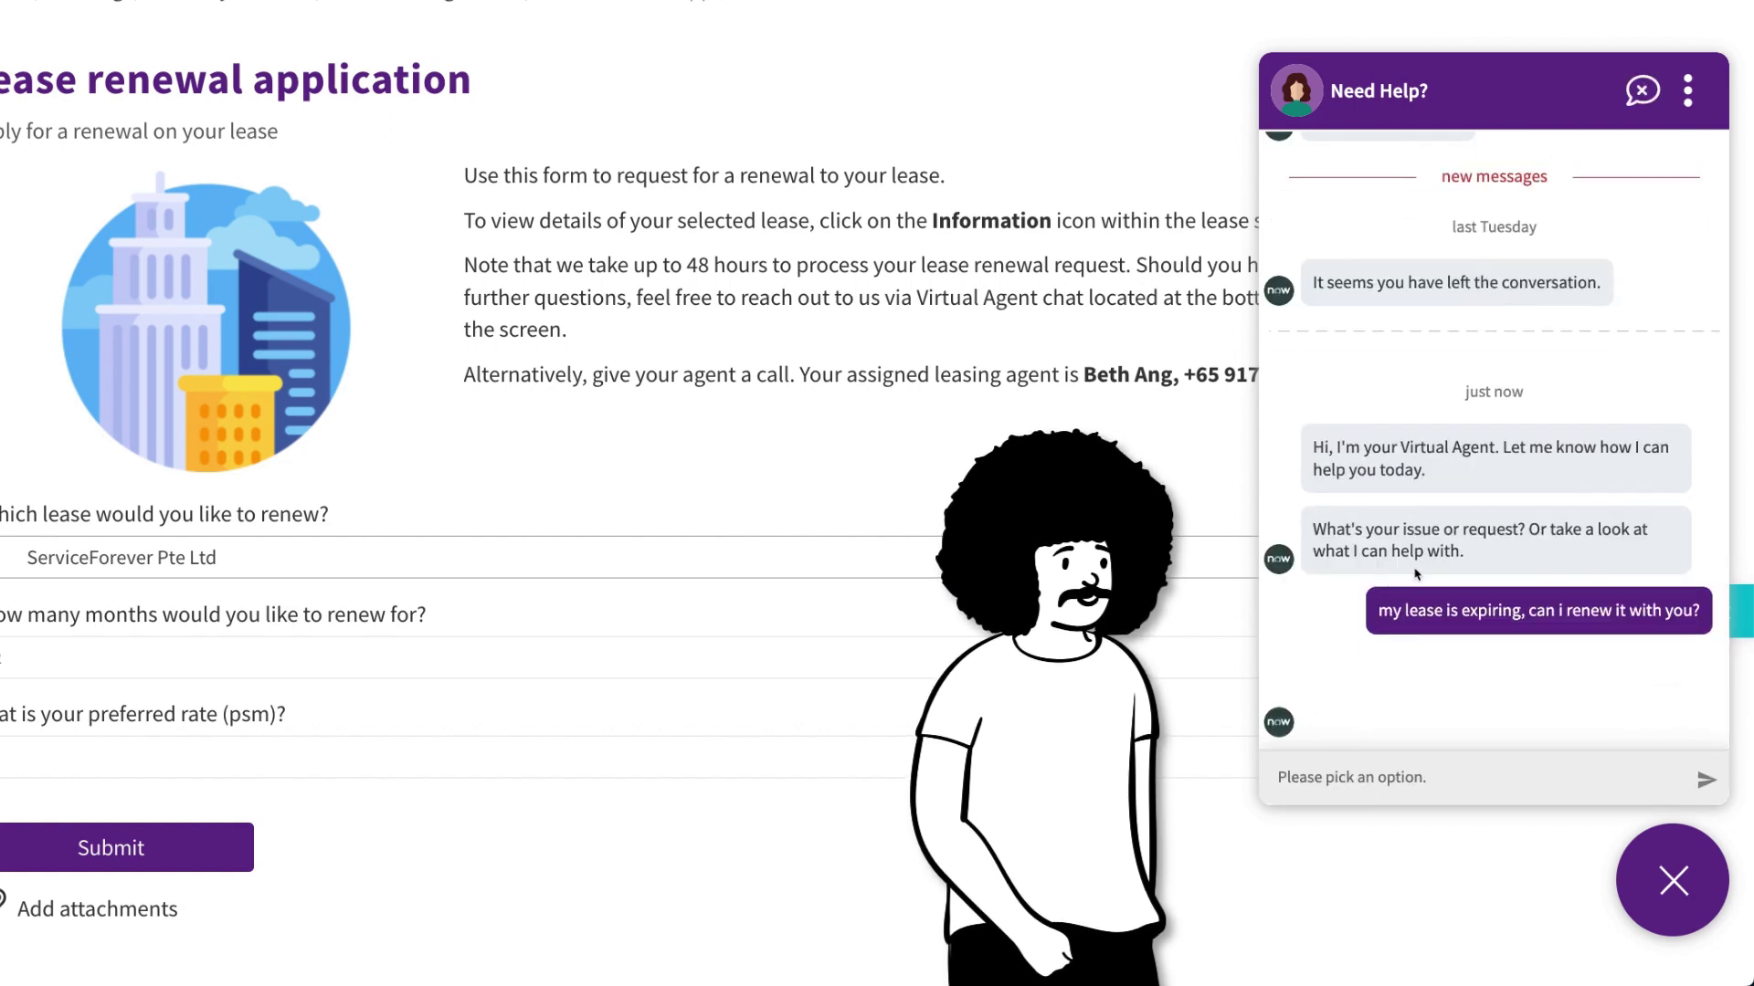
pyautogui.click(1421, 668)
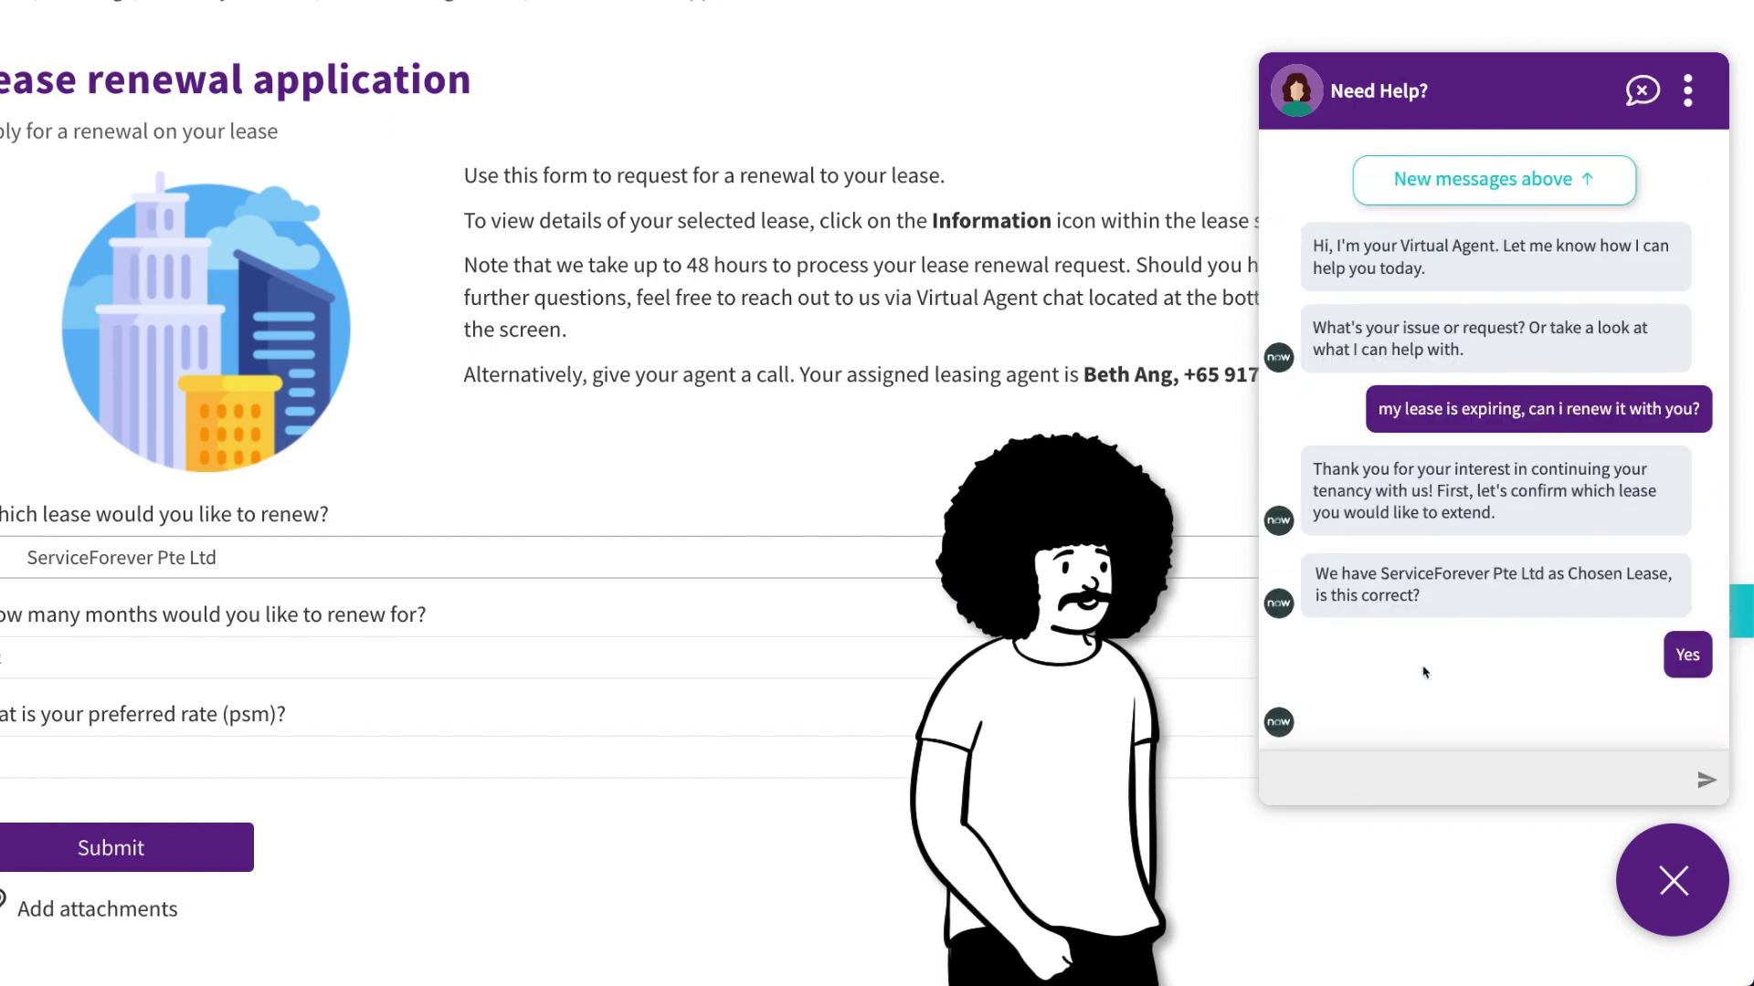
pyautogui.write('36')
pyautogui.press('Return')
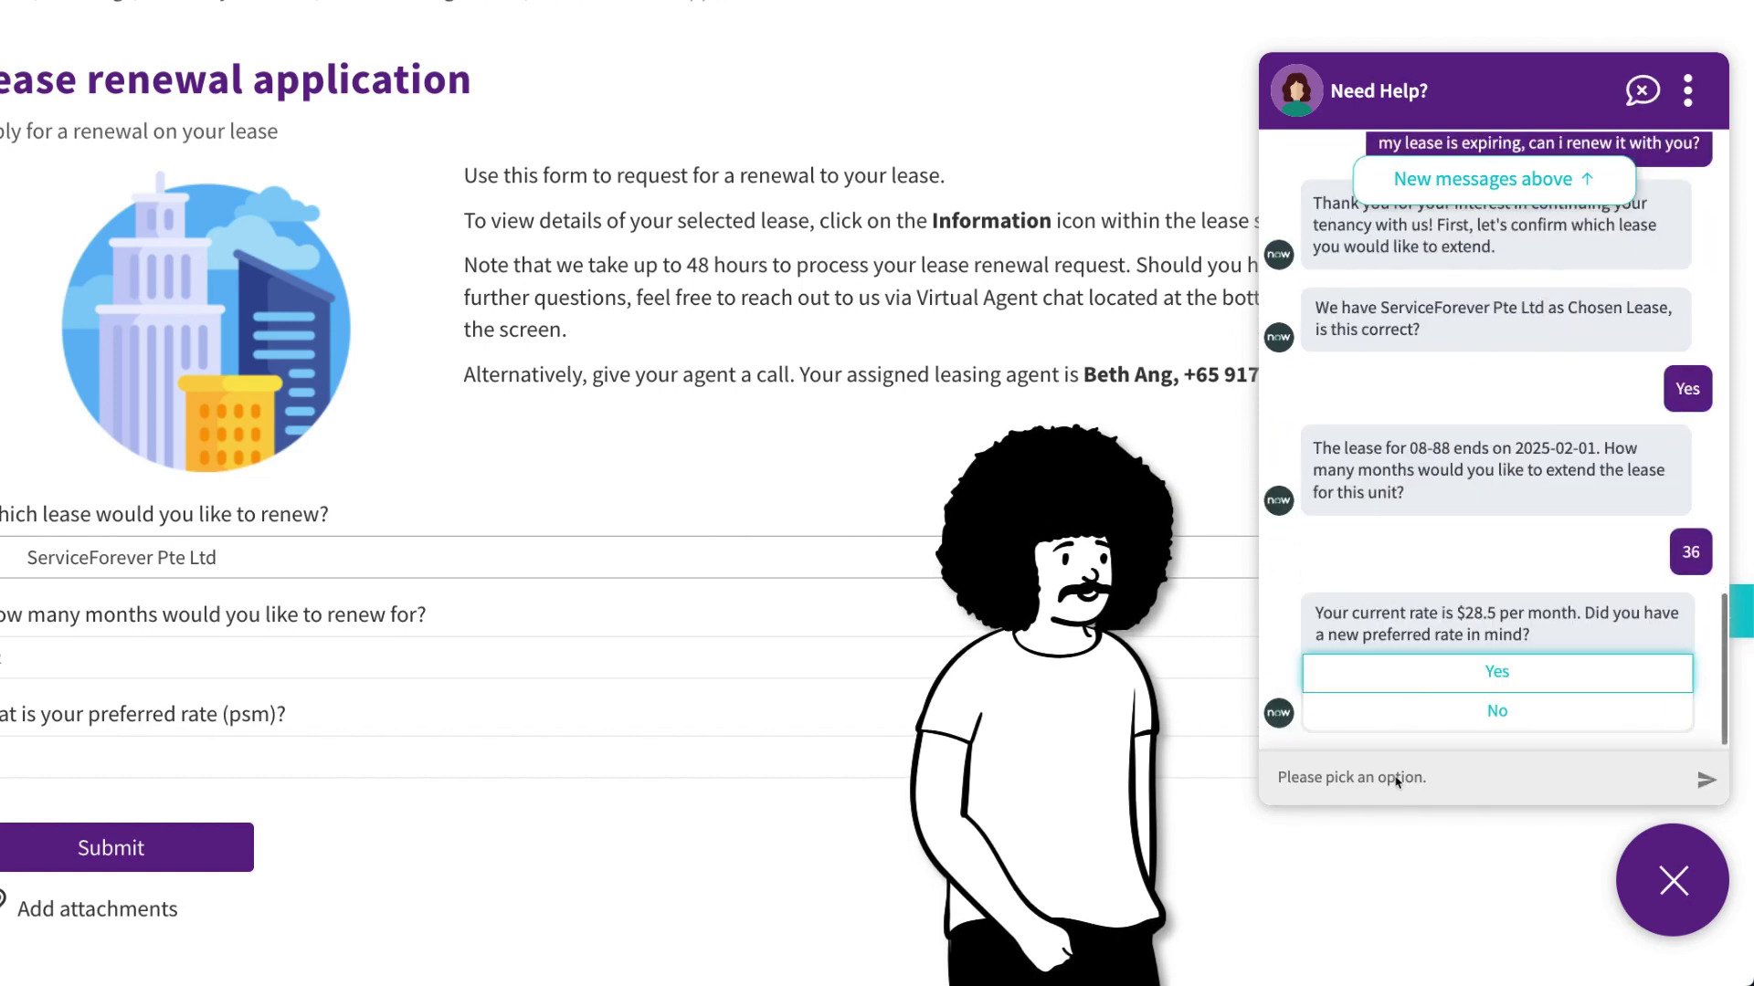
pyautogui.click(1451, 685)
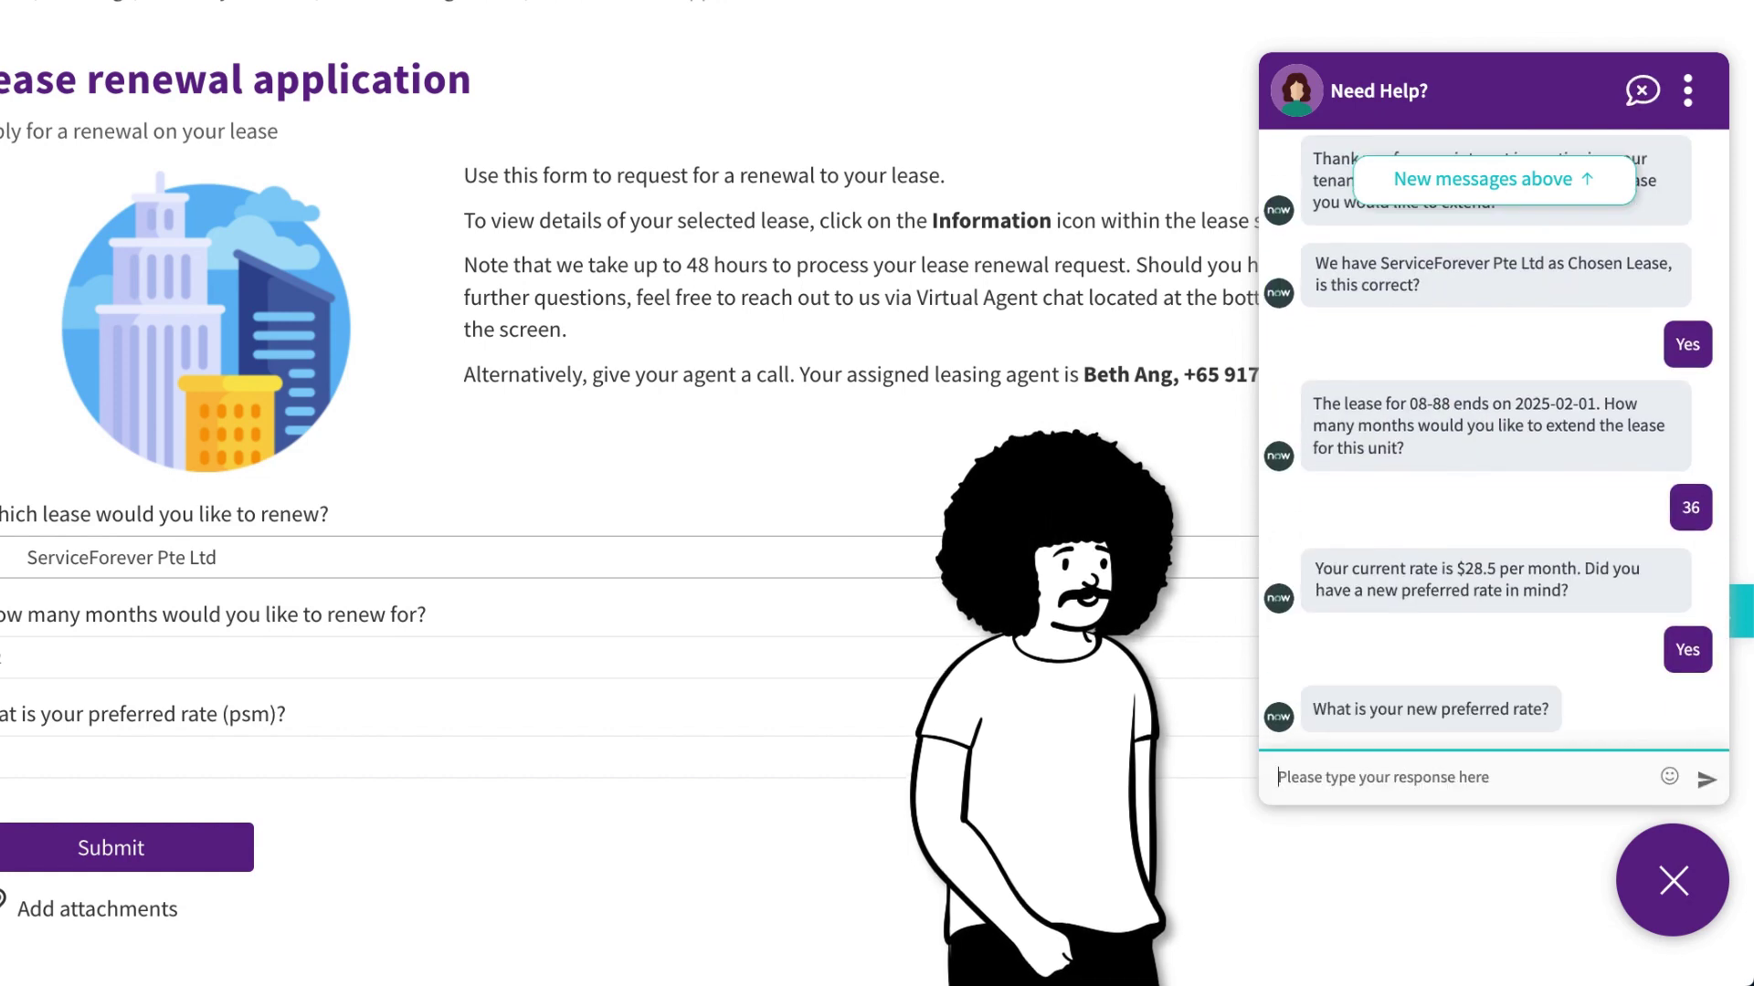
pyautogui.write('27.80')
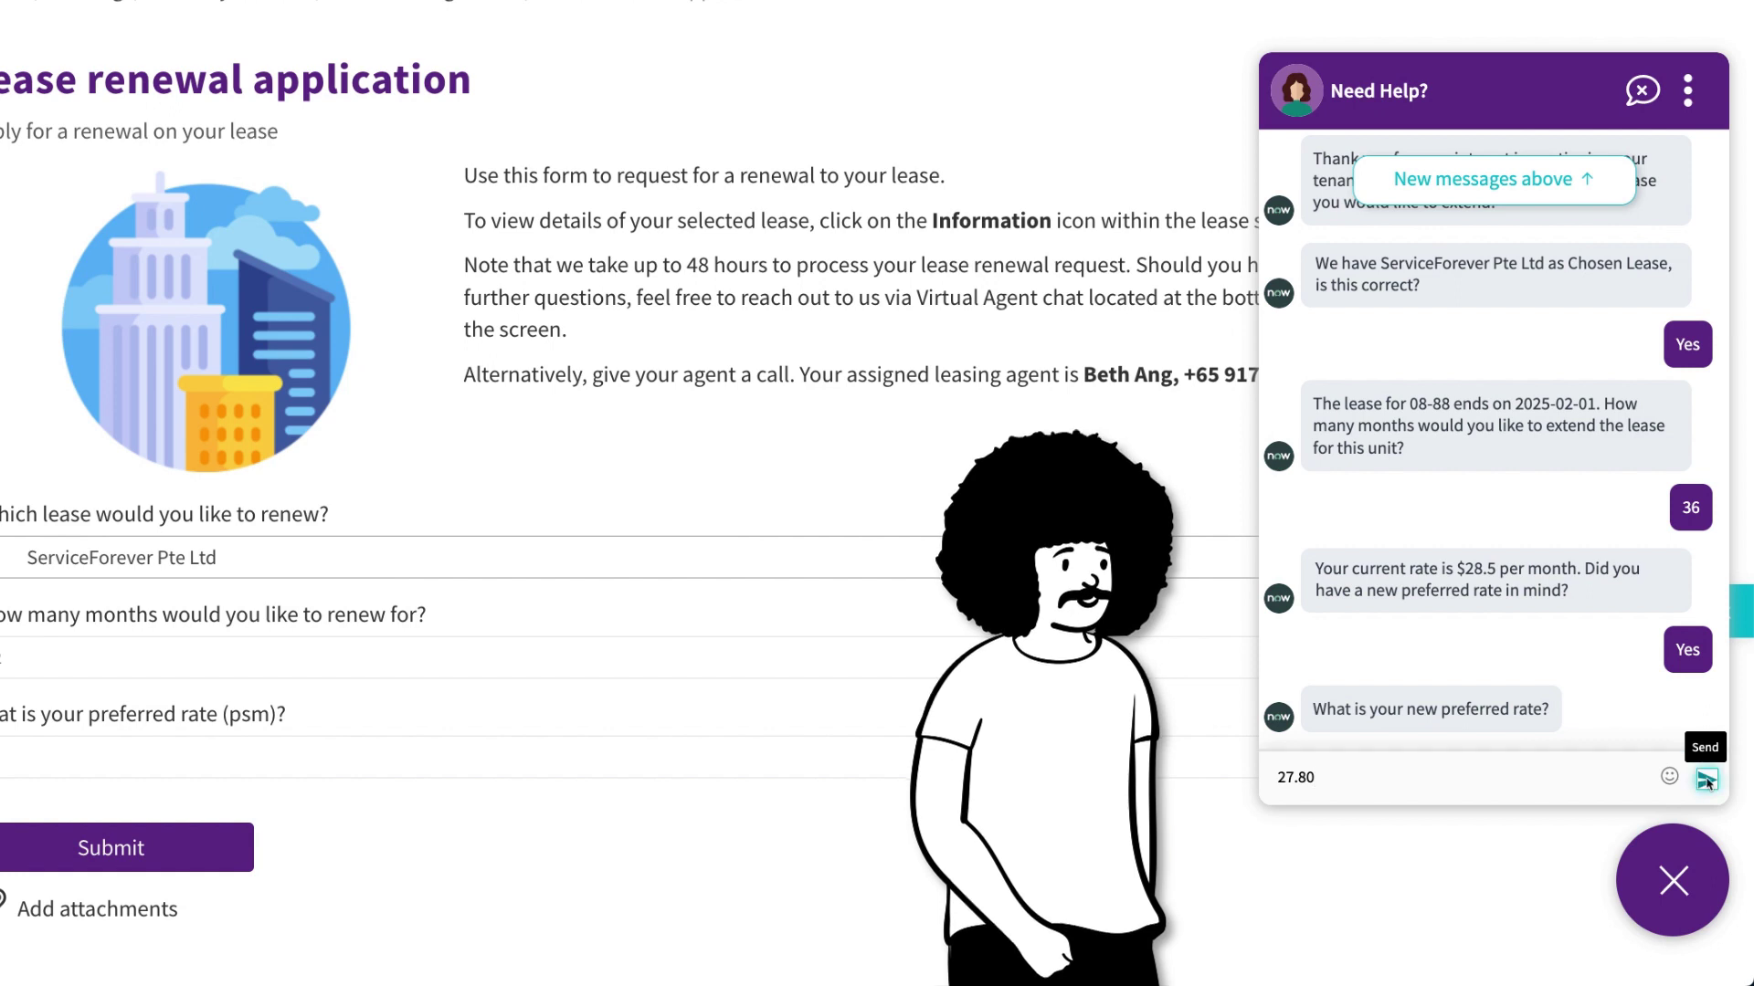
pyautogui.click(1706, 778)
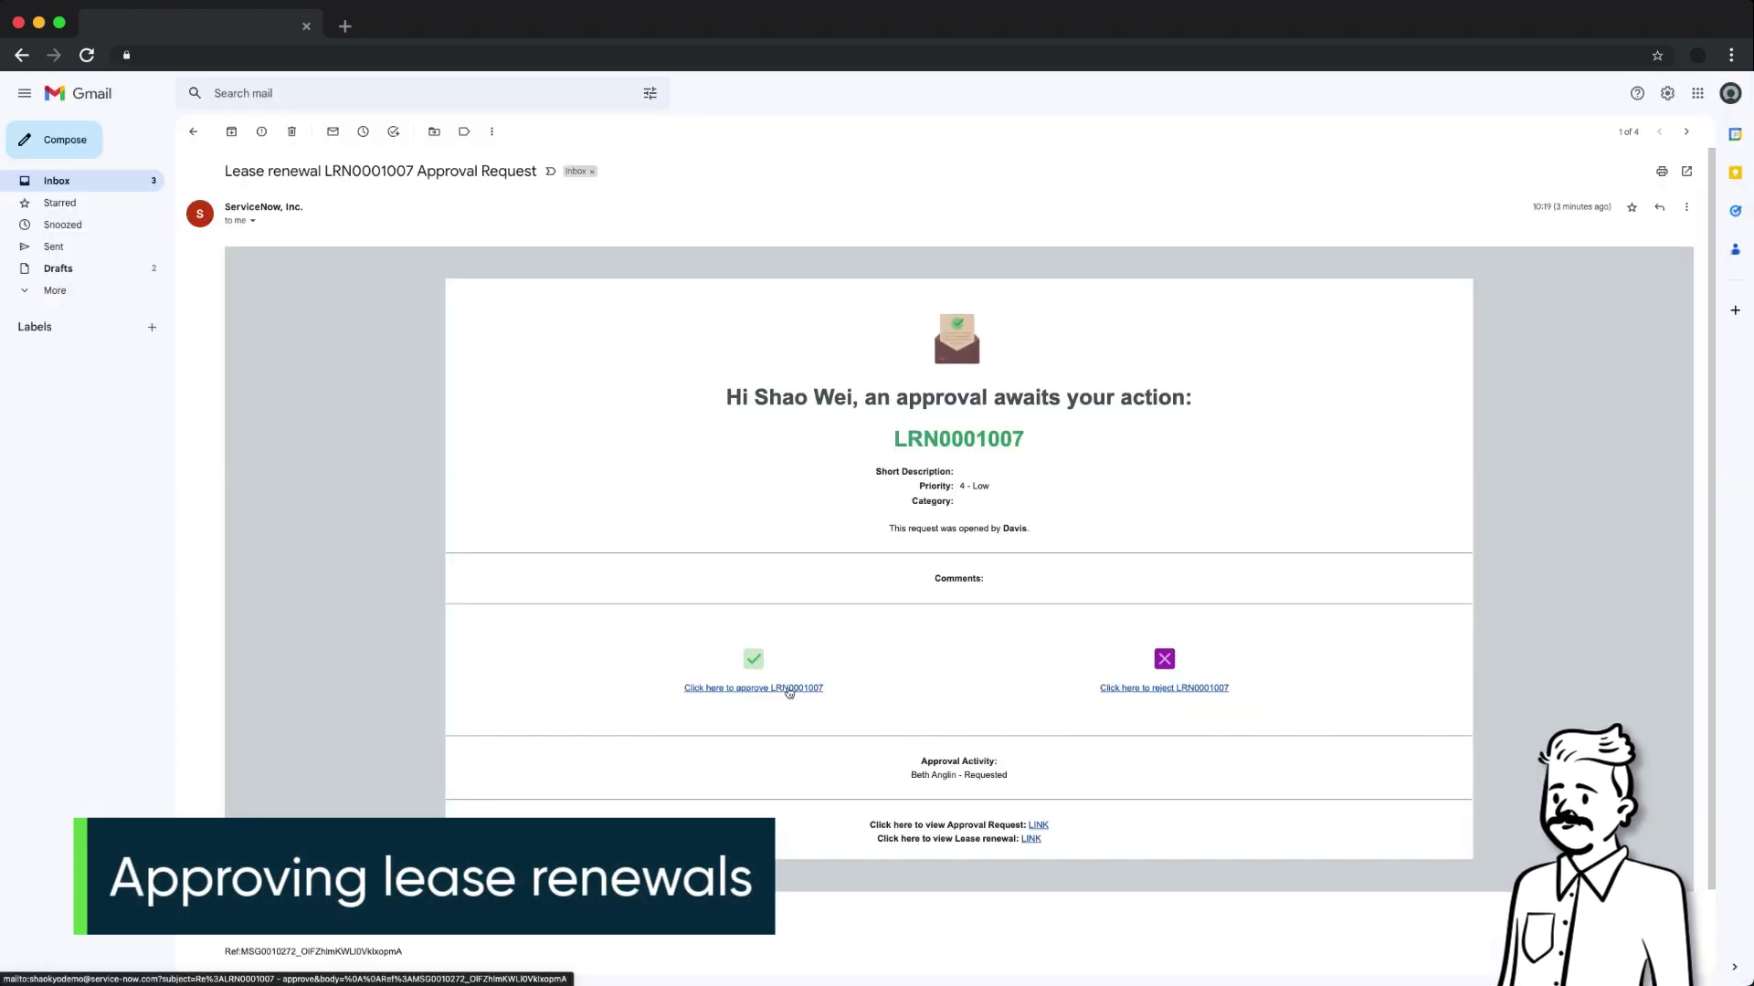
# Send an approving email reply for lease renewal LRN0001007
pyautogui.click(788, 689)
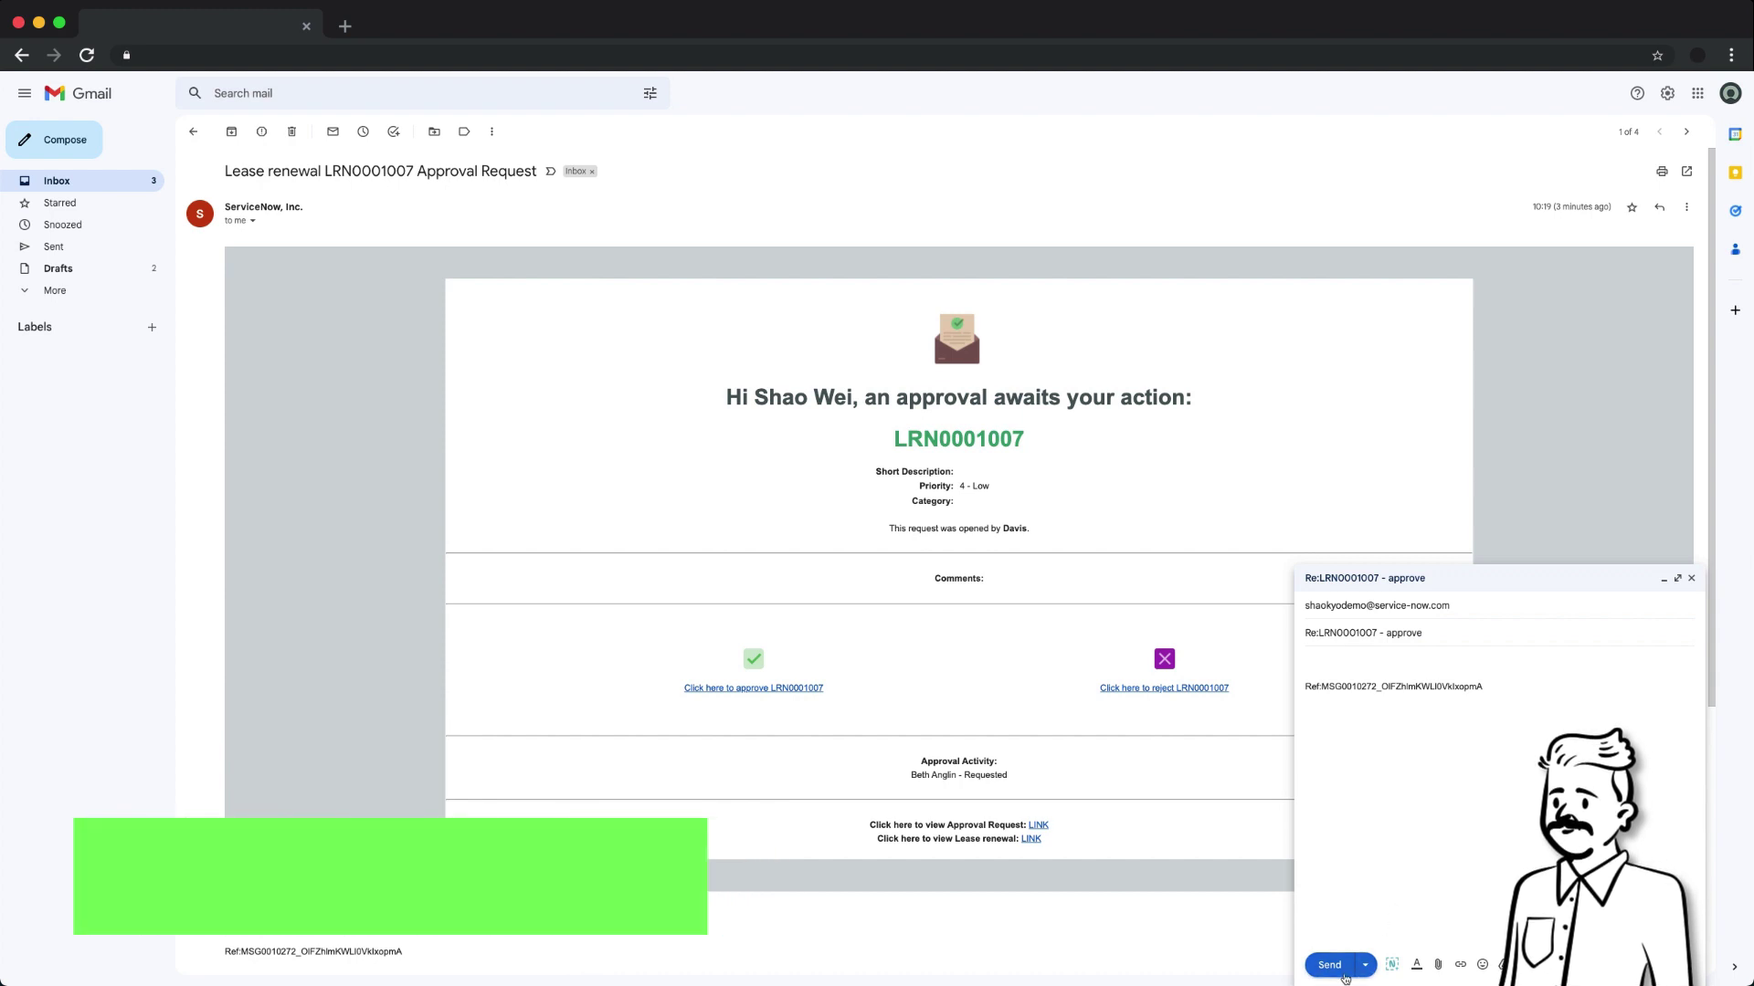
pyautogui.click(1327, 966)
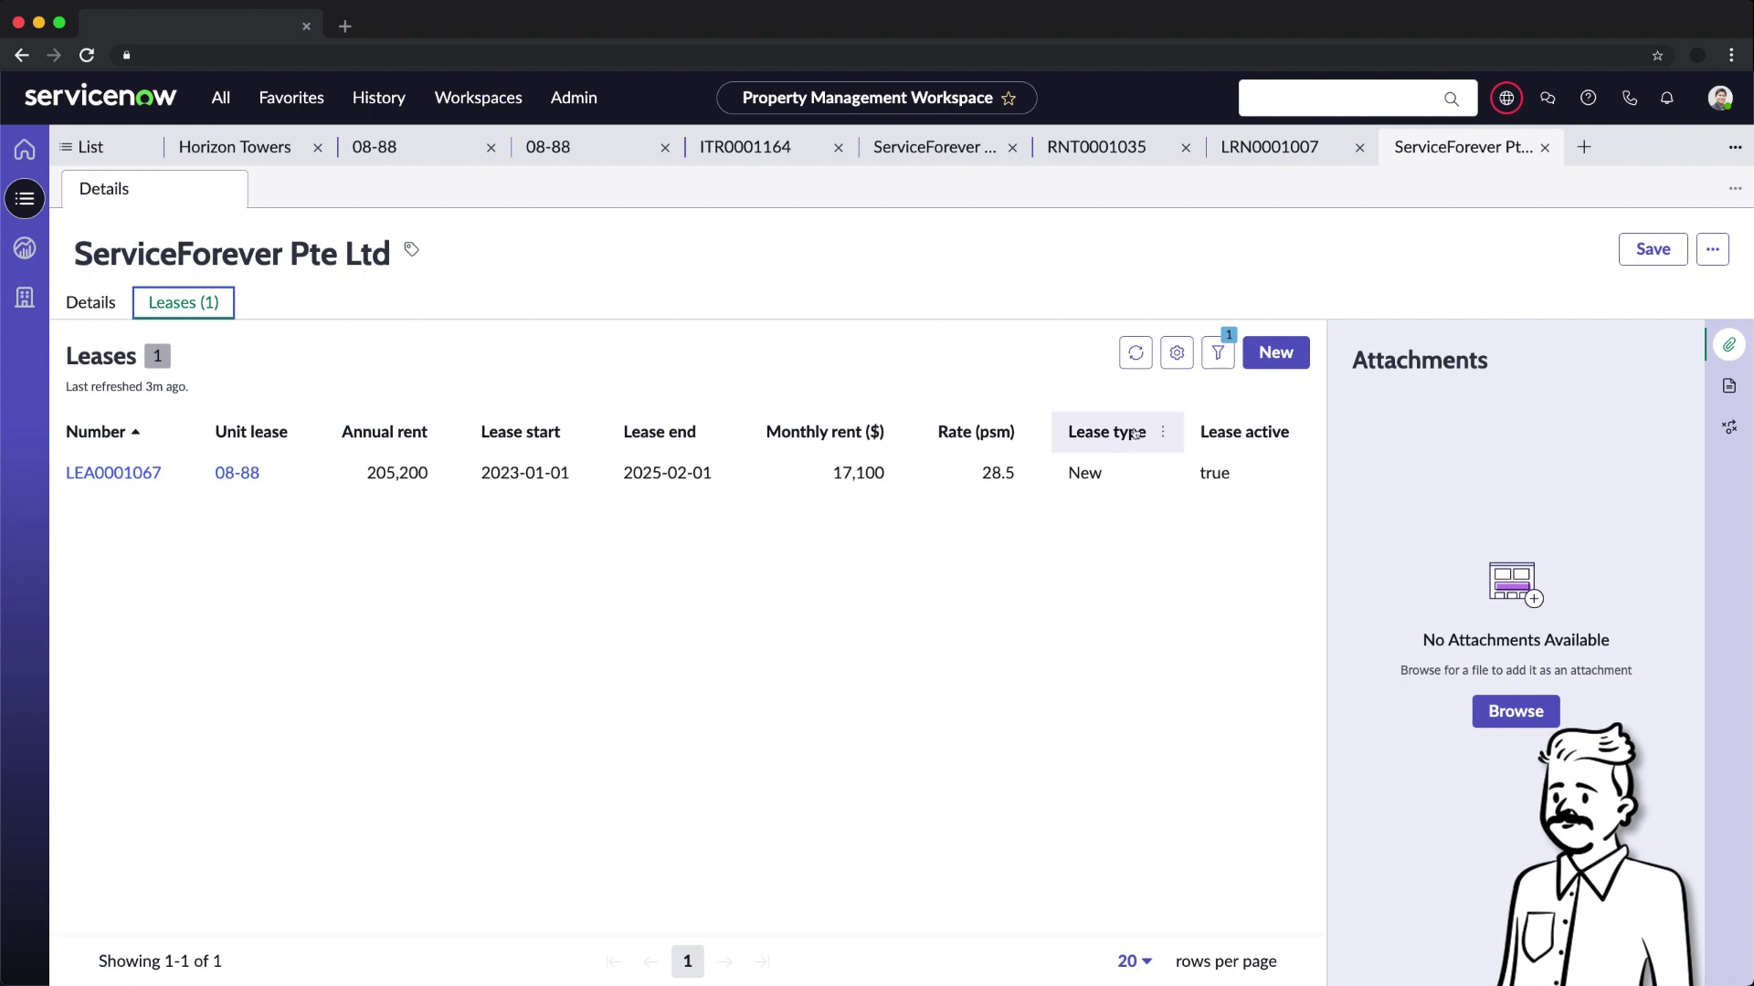
# Refresh the tenant's leases, review new lease LEA0001070, and return to the workspace home
pyautogui.click(1135, 353)
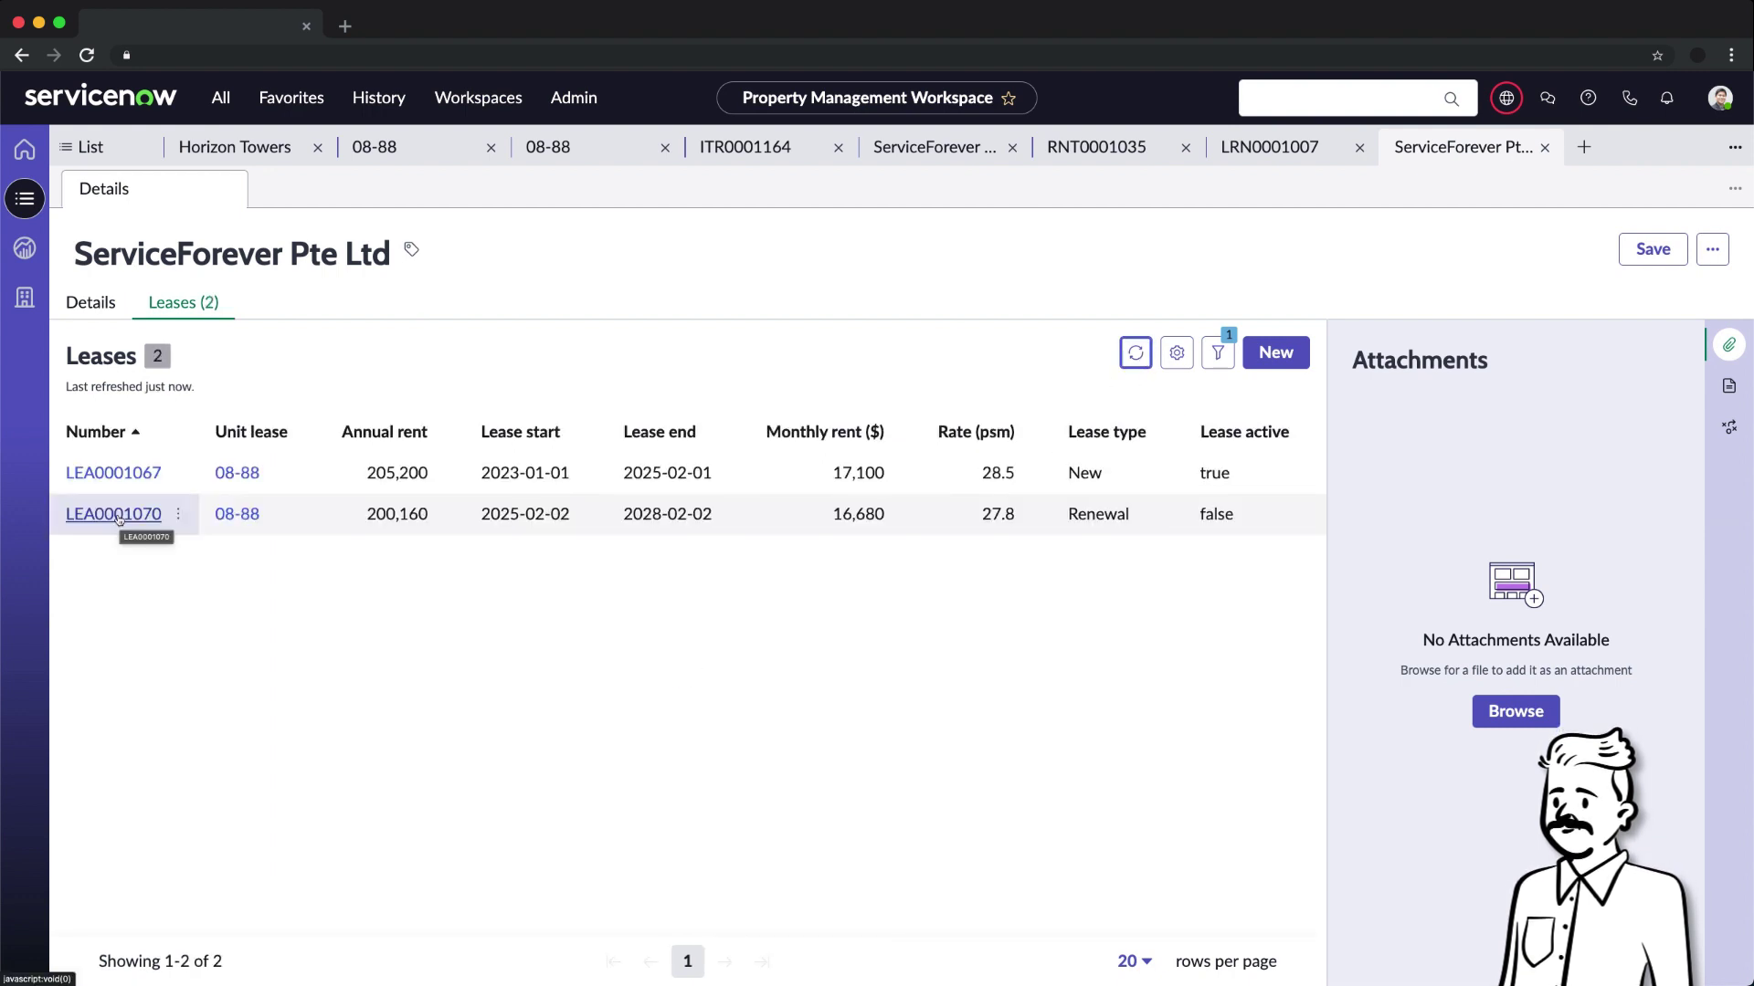
pyautogui.click(120, 516)
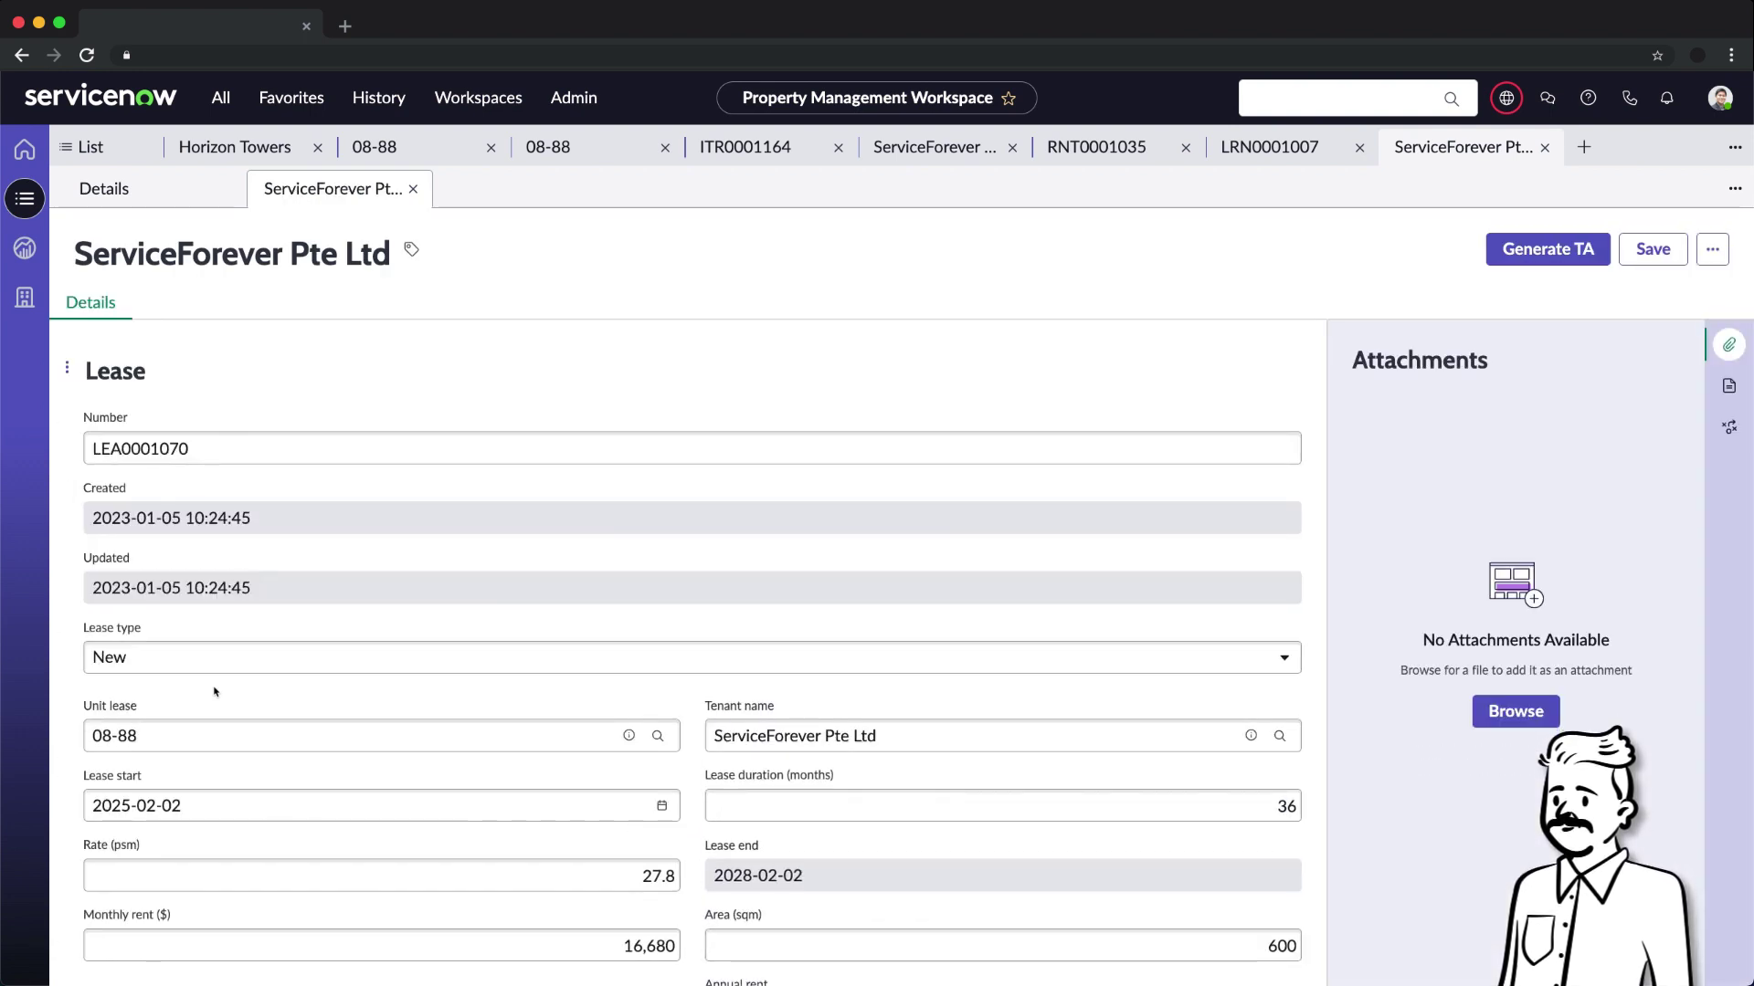
pyautogui.scroll(-4, 214, 691)
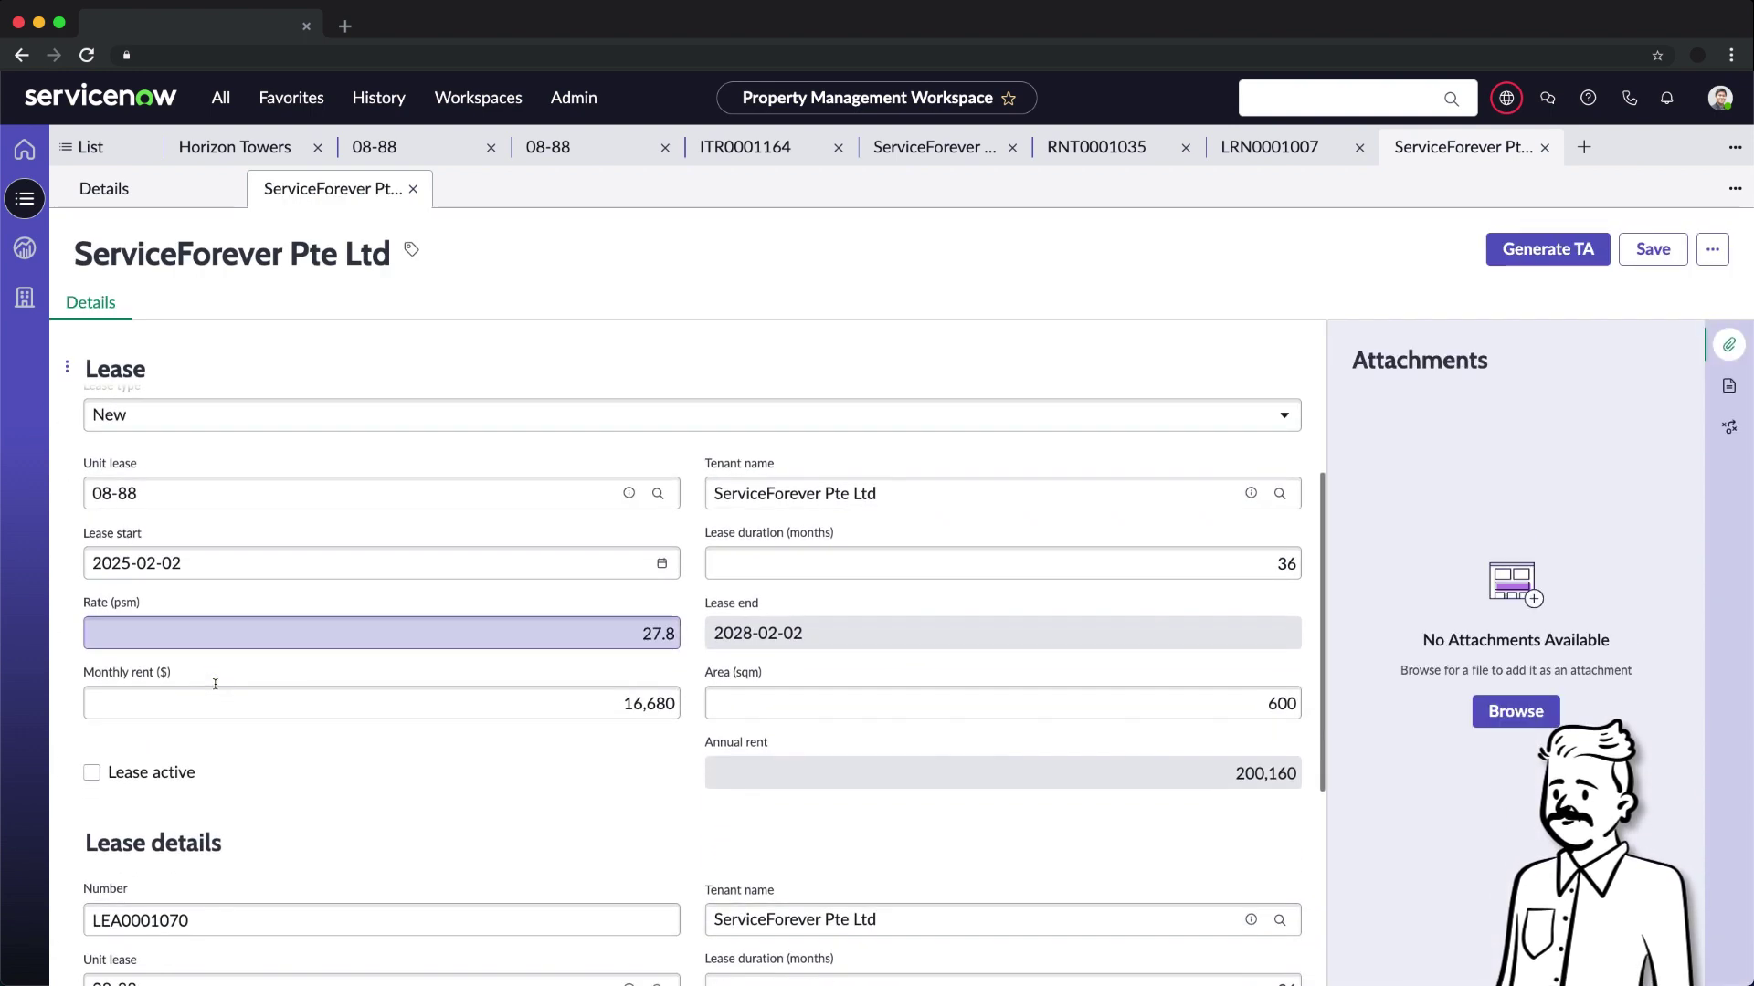
pyautogui.scroll(4, 215, 682)
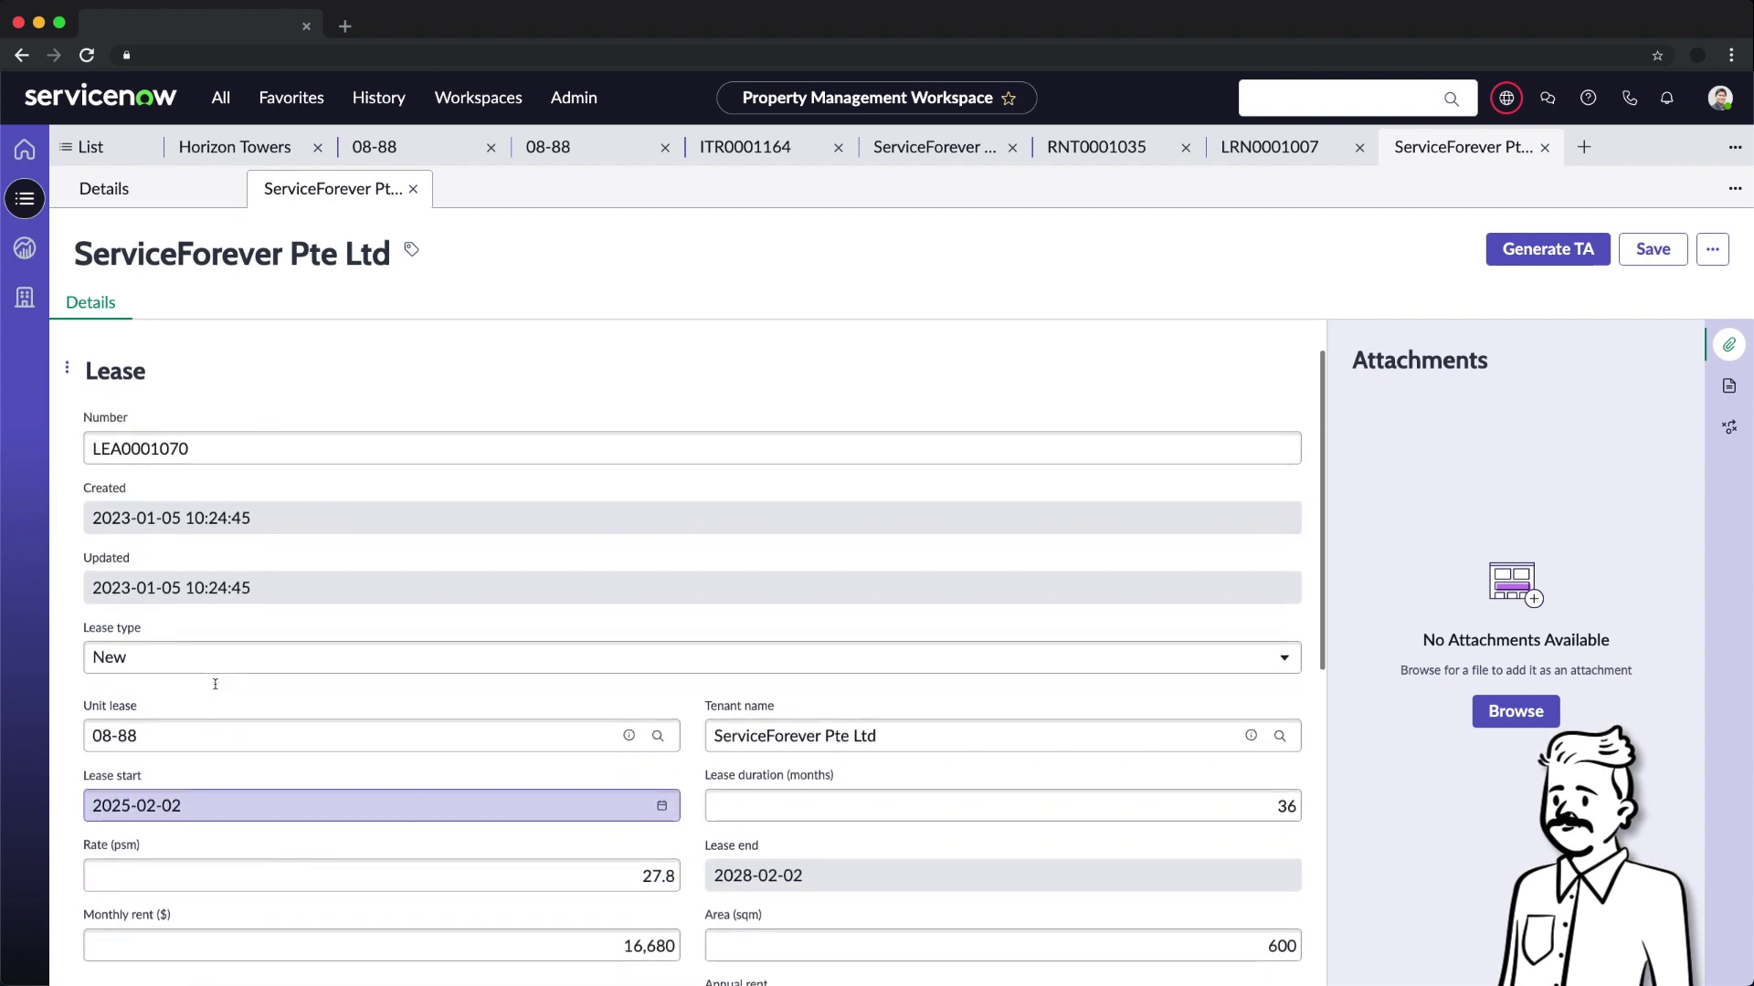
pyautogui.scroll(-2, 215, 683)
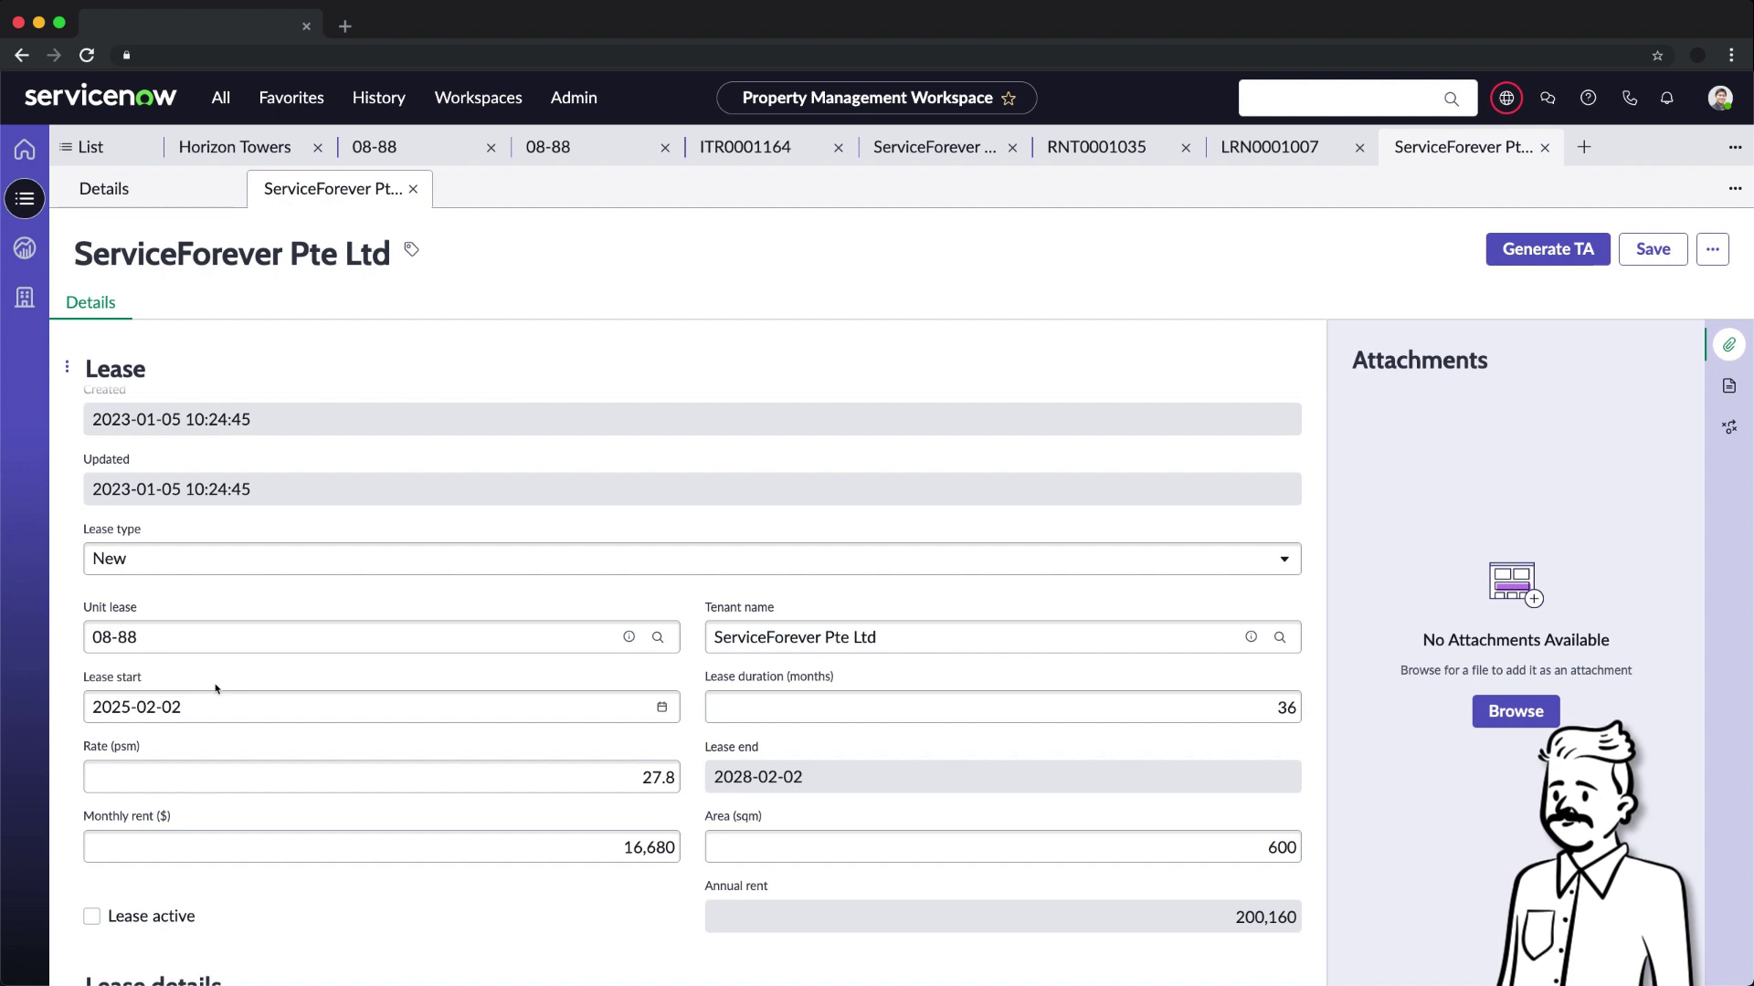
pyautogui.click(23, 149)
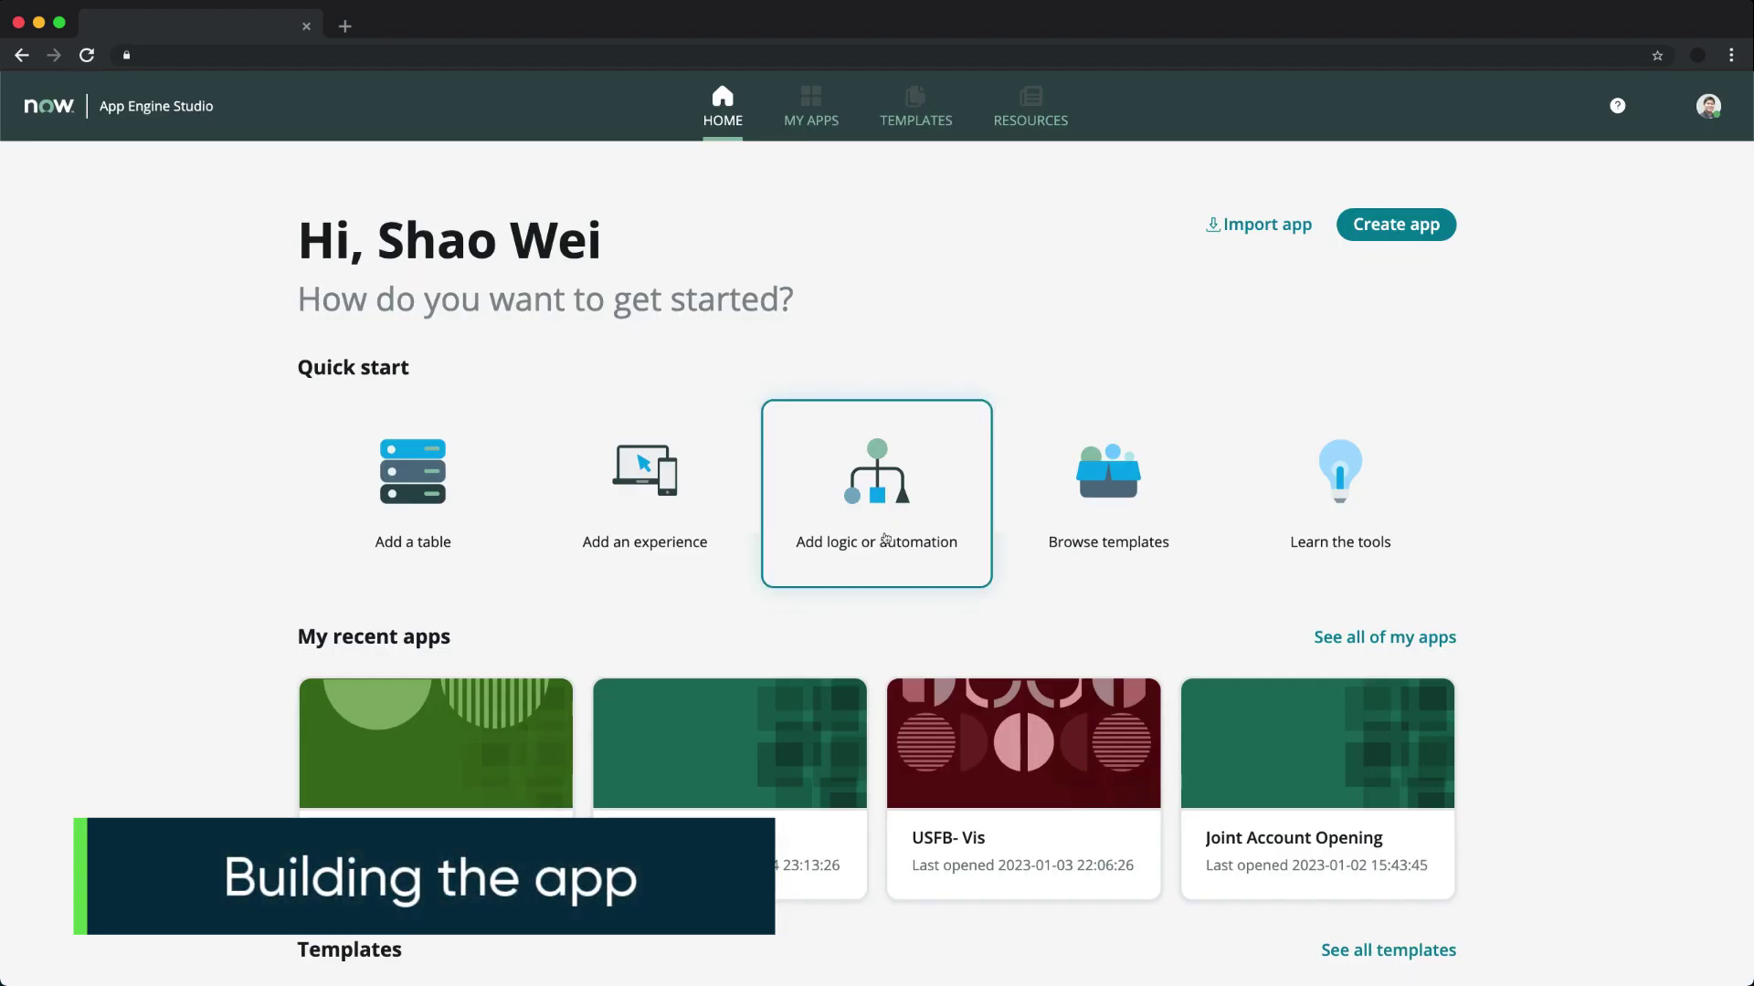
# Open the property management app's Lease table in its form layout
pyautogui.click(773, 778)
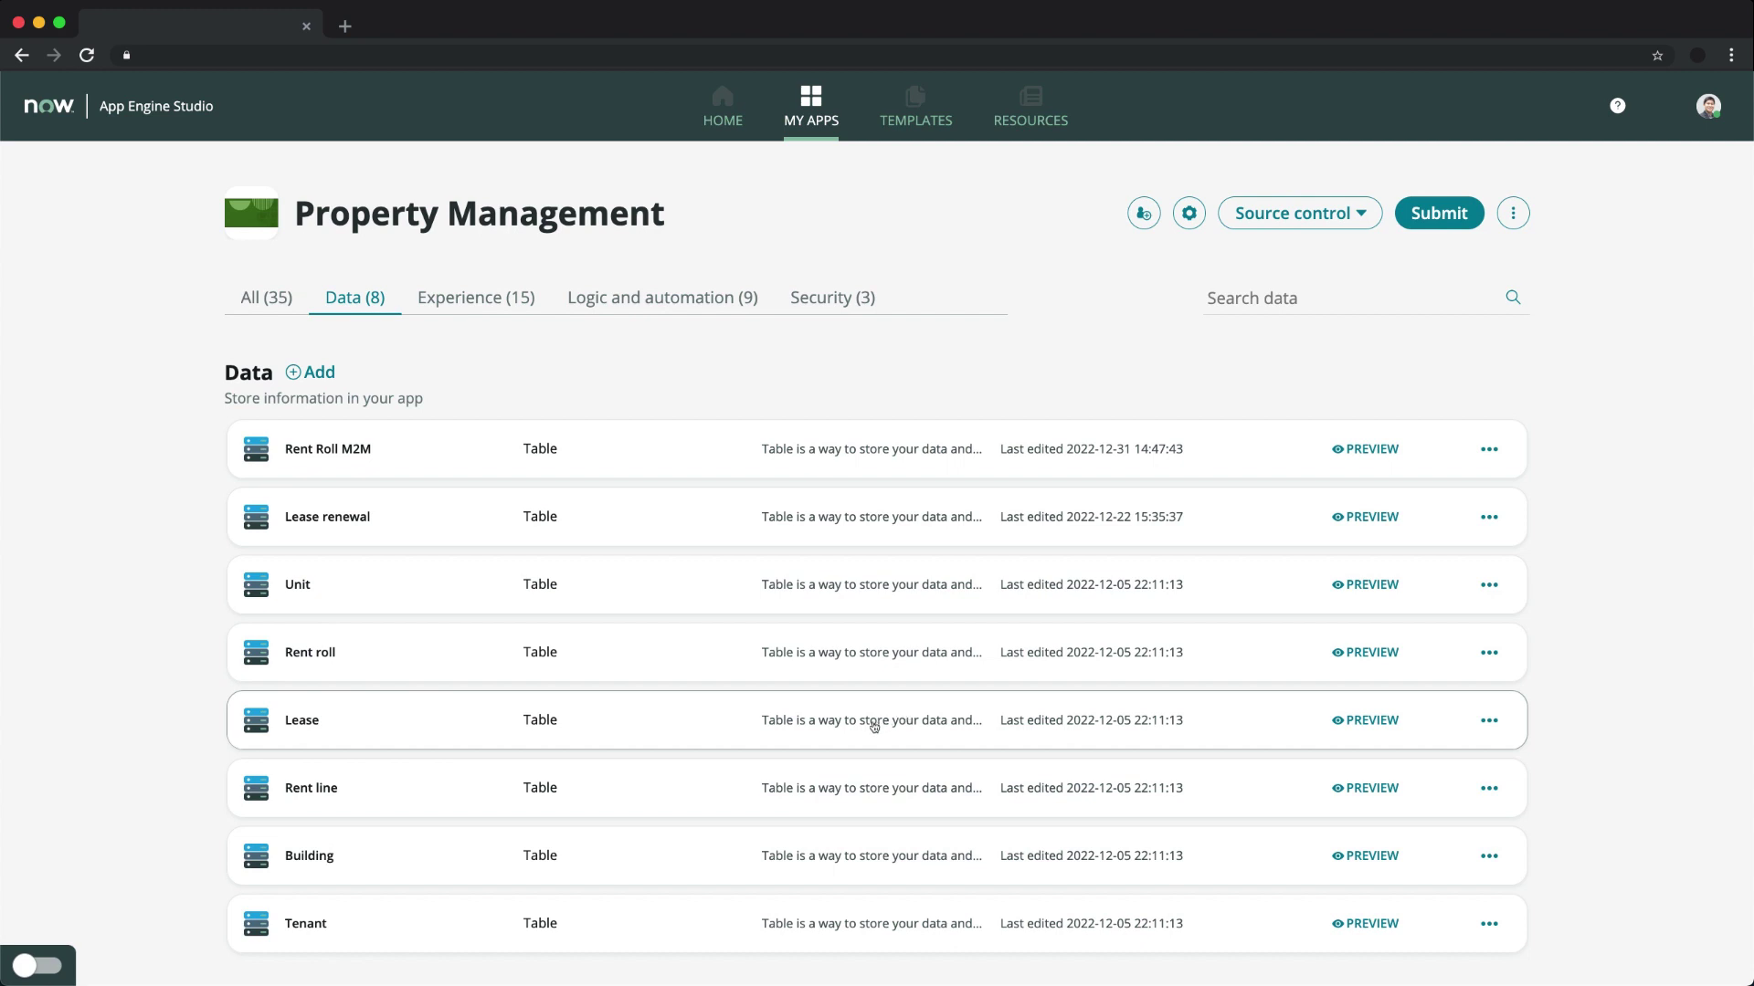
pyautogui.click(875, 725)
pyautogui.scroll(-2, 254, 866)
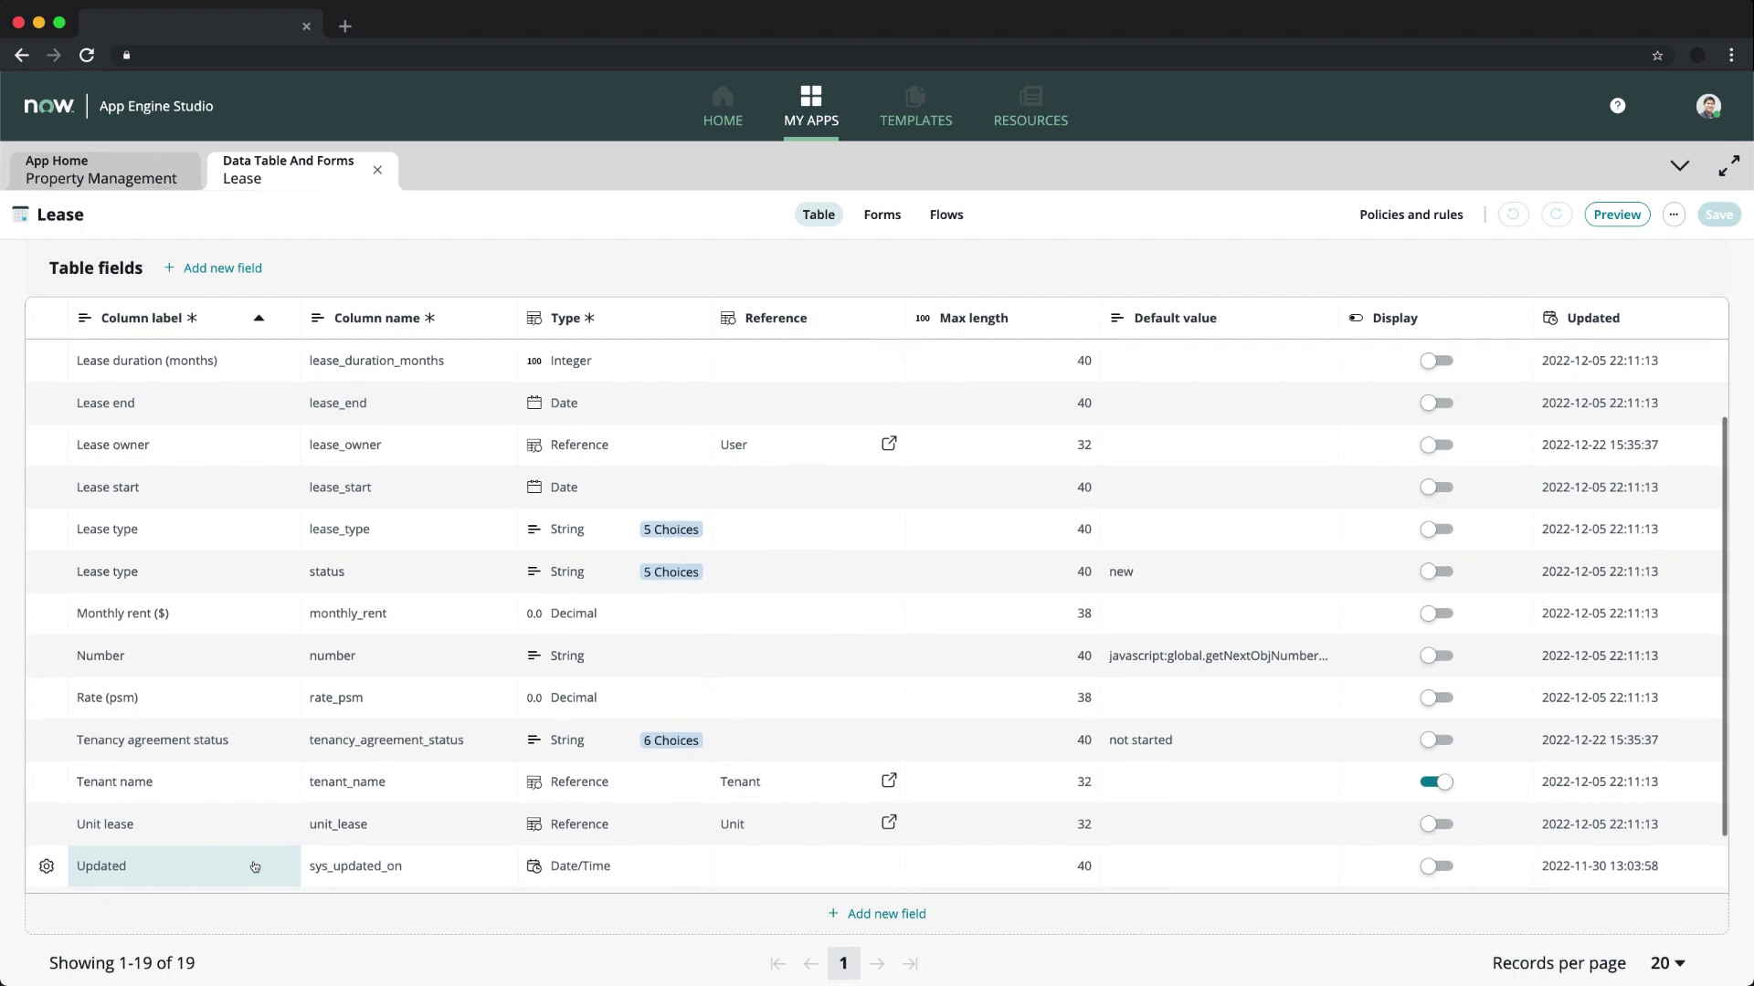
pyautogui.click(881, 215)
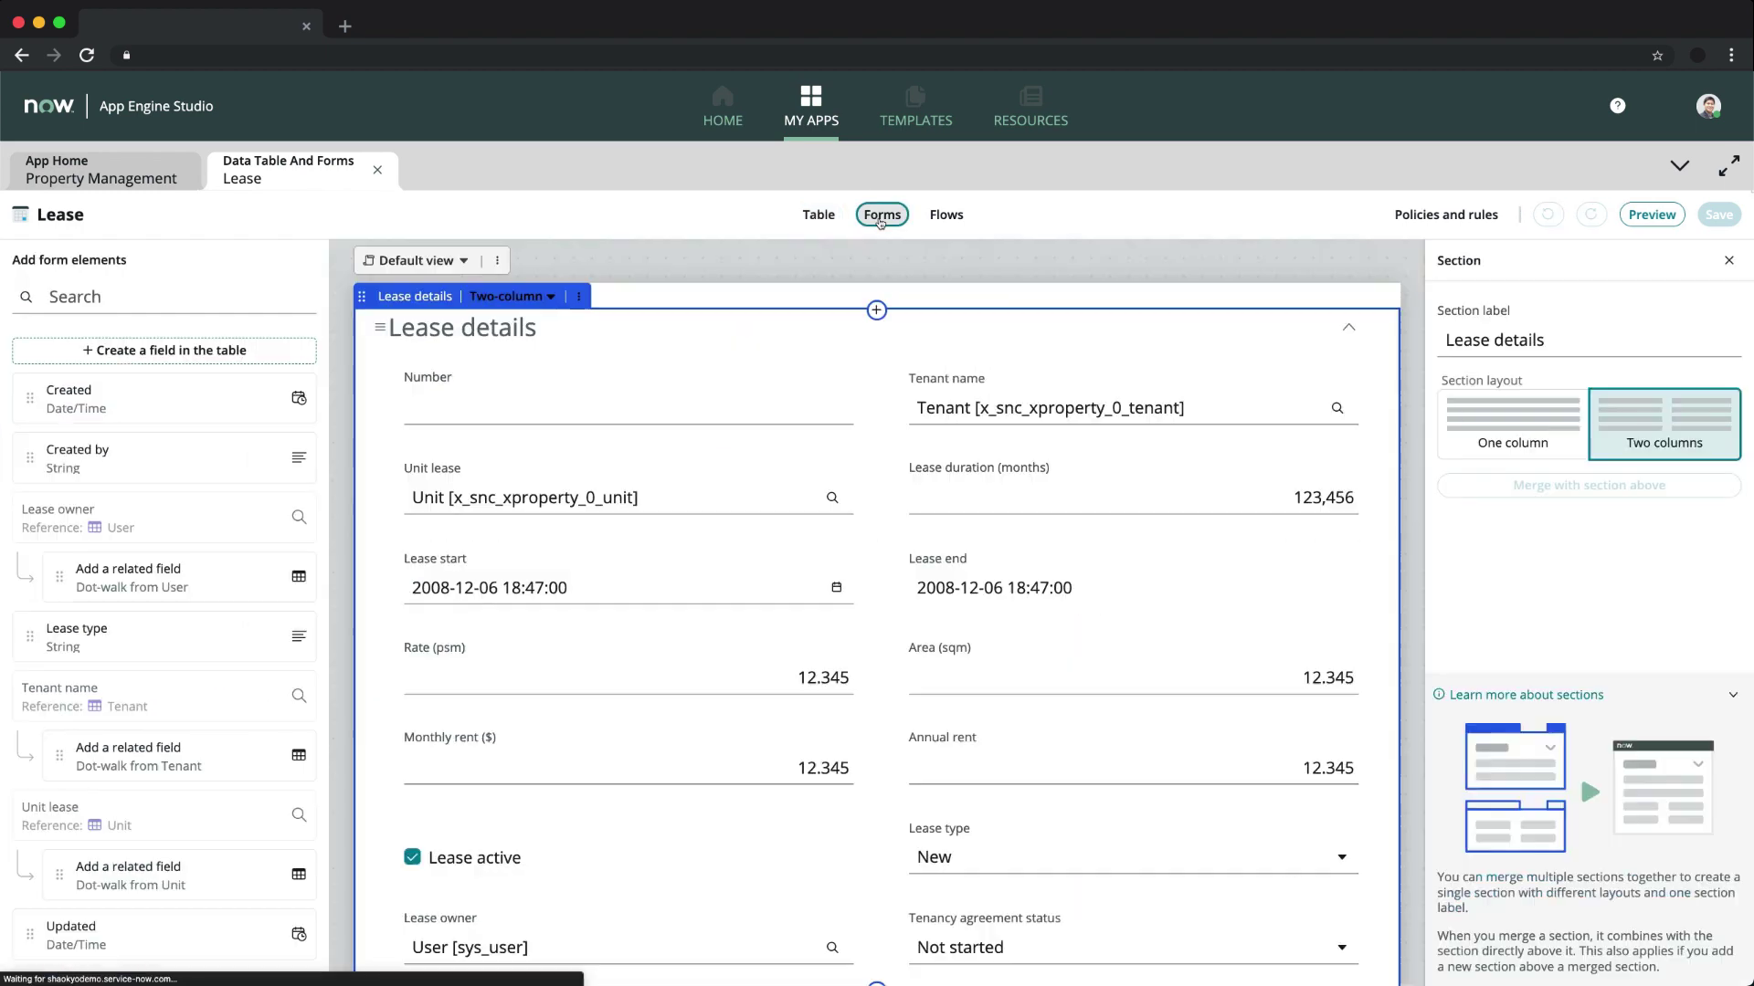
# Inspect the Annual rent field's formula, MULTIPLY(monthly_rent, 12), without changing it
pyautogui.click(768, 761)
pyautogui.click(1168, 764)
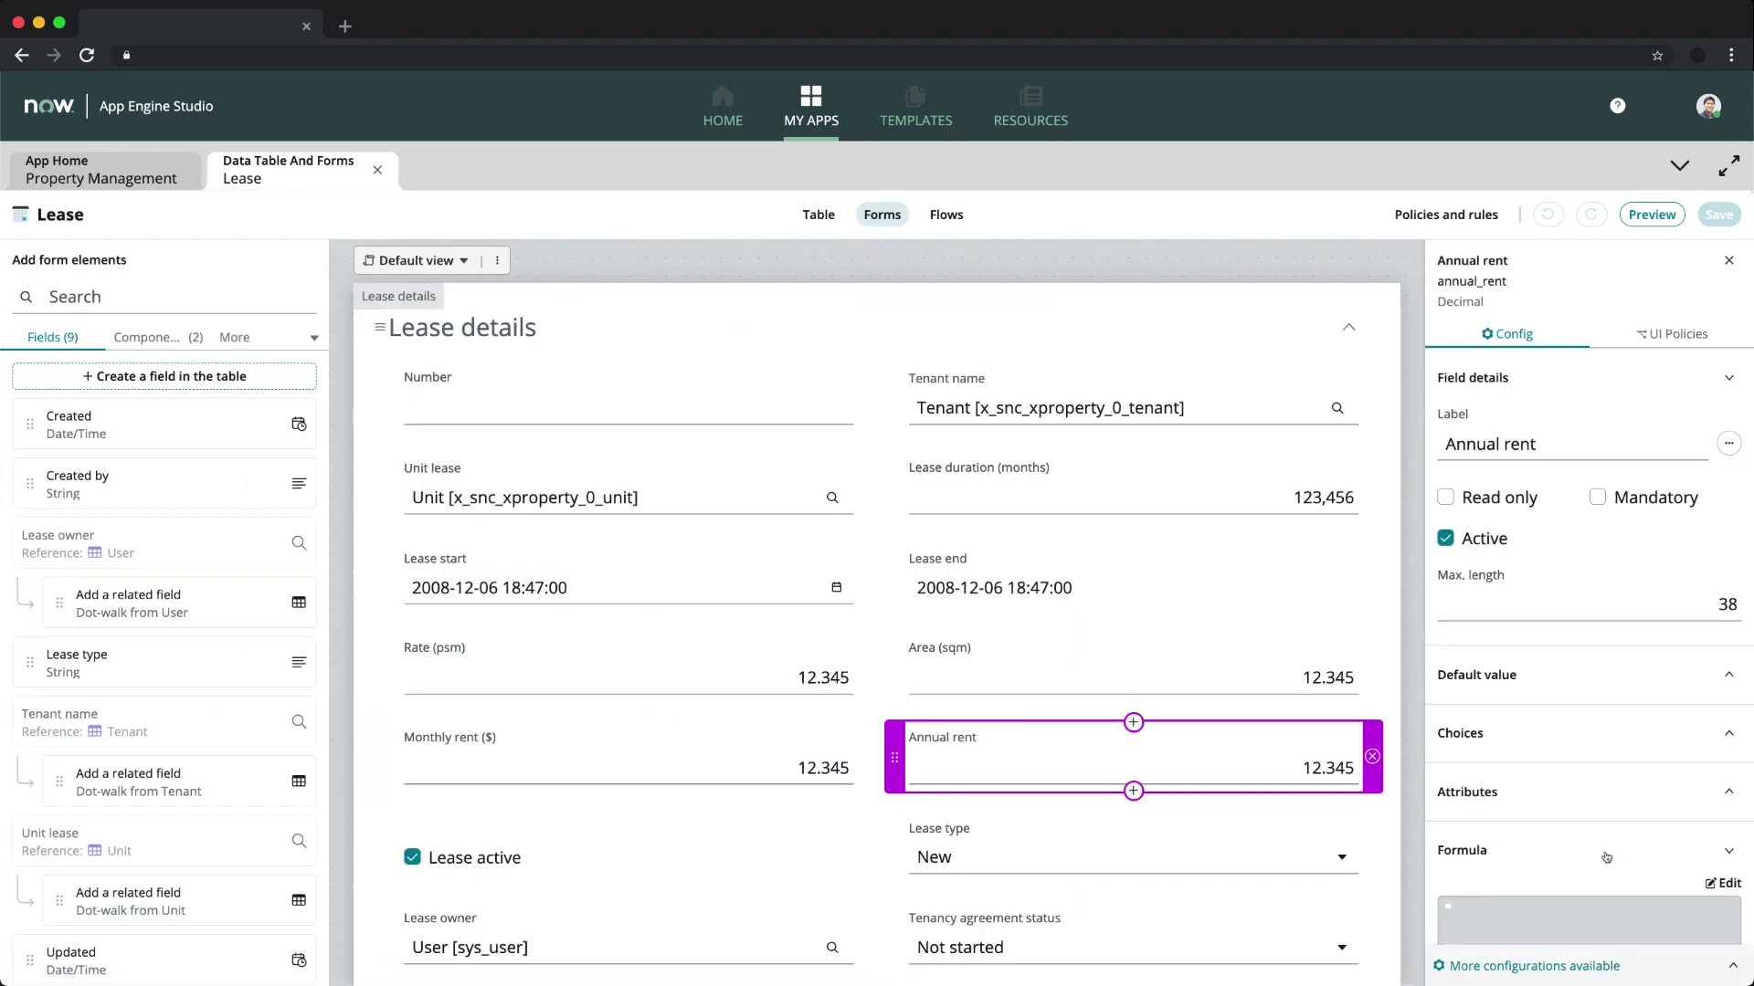
pyautogui.scroll(-2, 1605, 858)
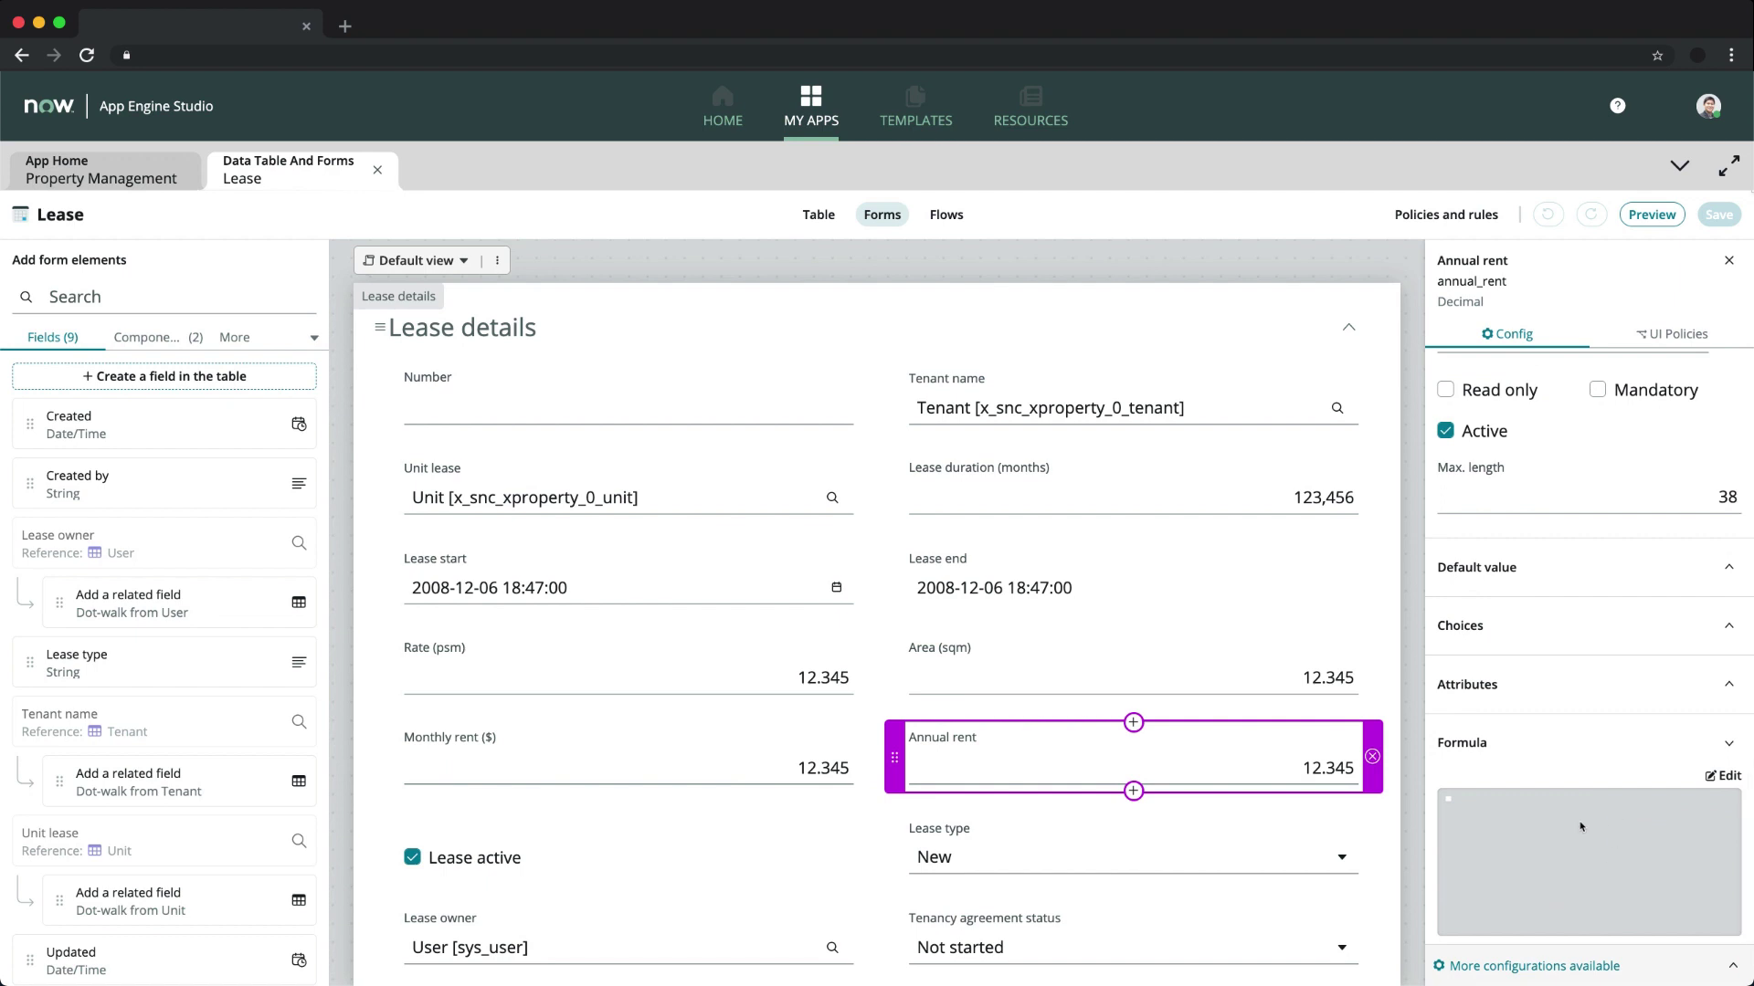
pyautogui.click(1725, 776)
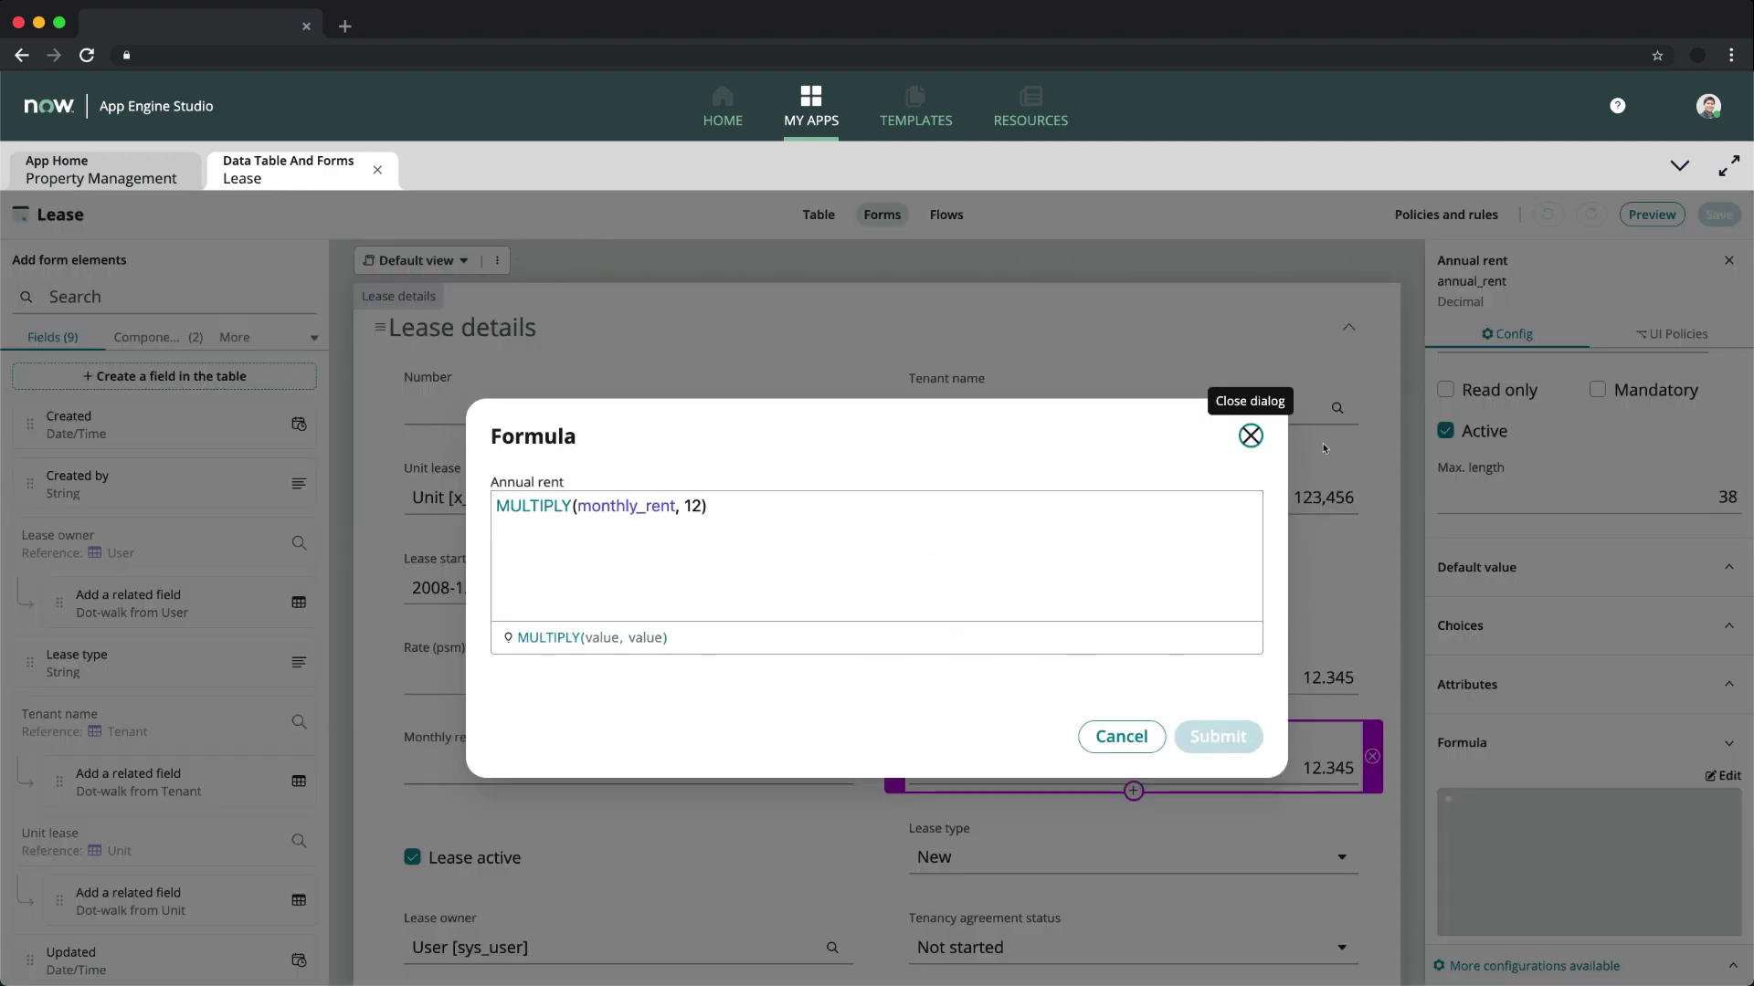
pyautogui.click(1250, 437)
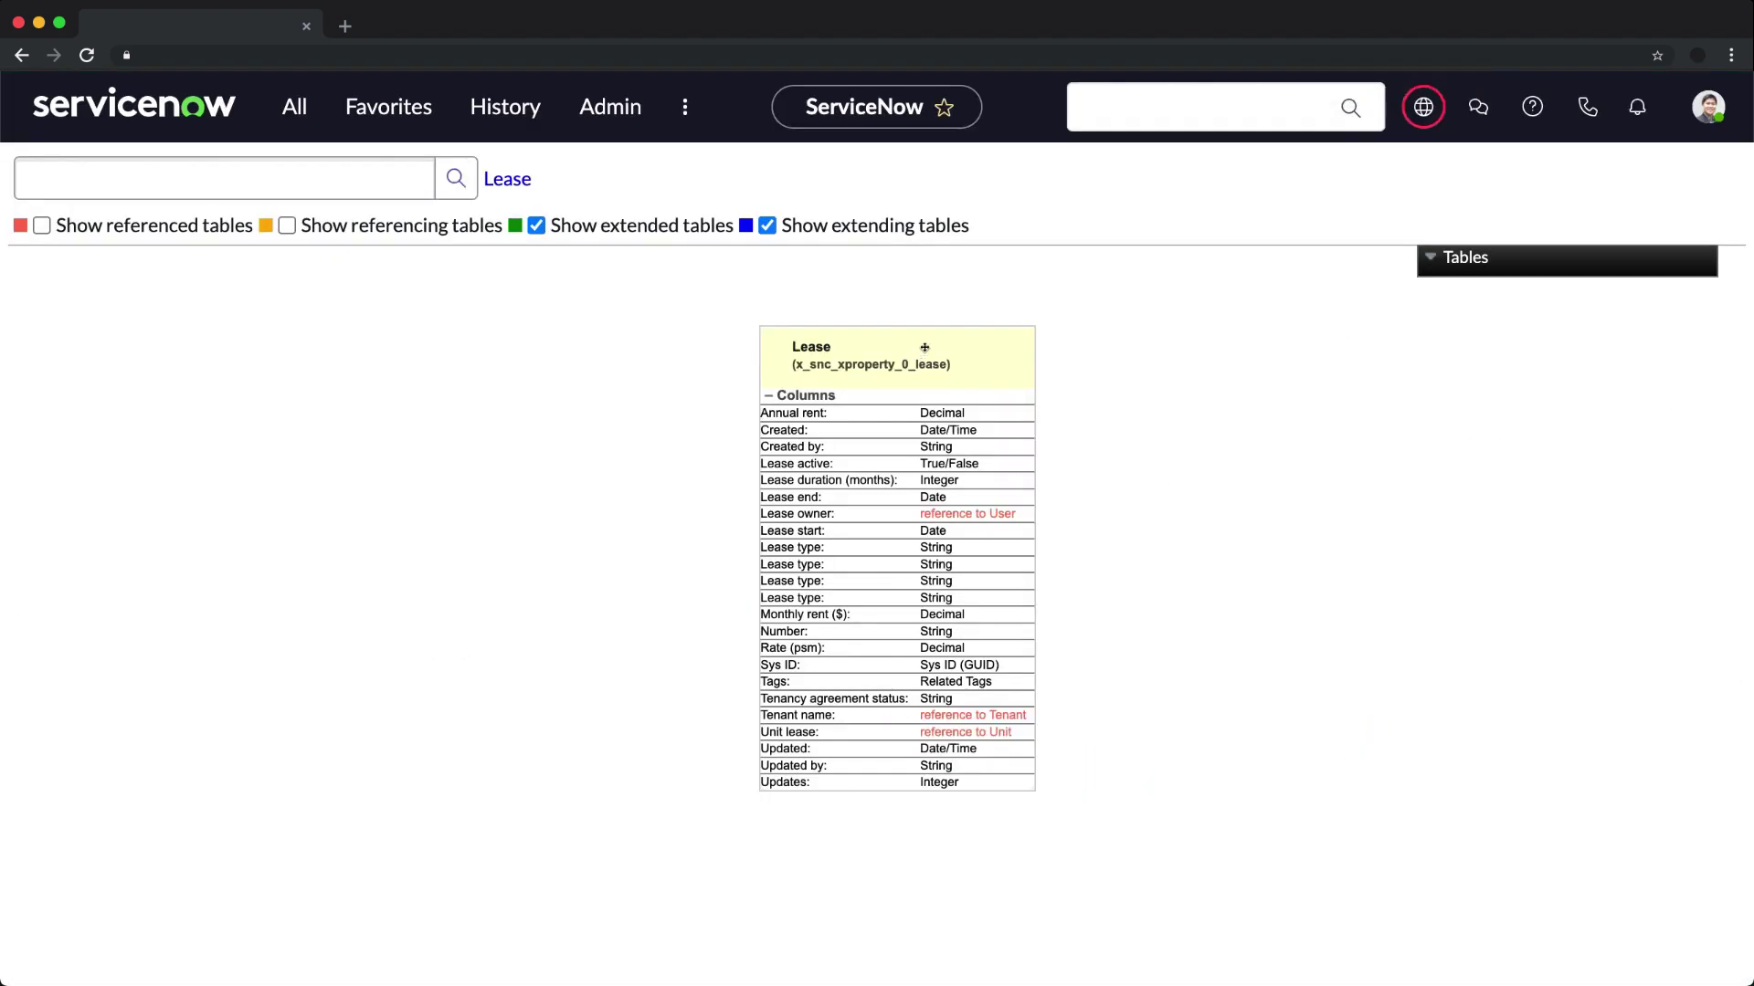
# Move the Lease box aside and add its referencing and referenced tables to the map
pyautogui.moveTo(925, 349); pyautogui.dragTo(777, 351)
pyautogui.click(286, 227)
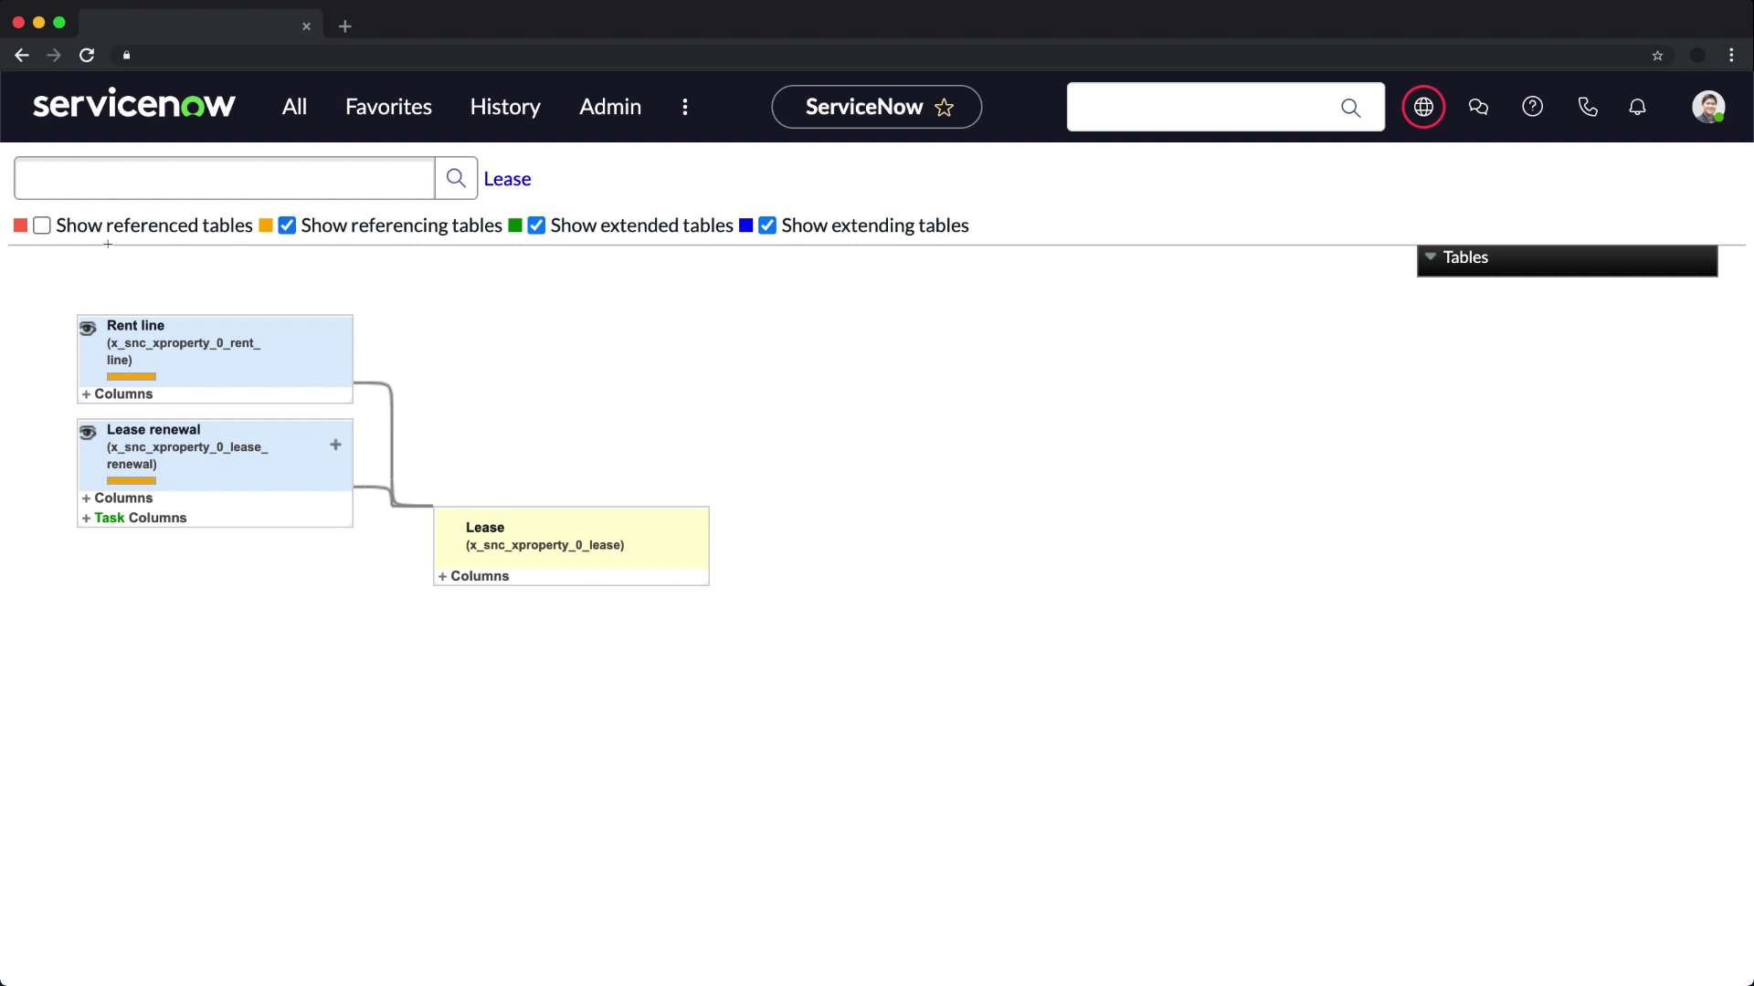
pyautogui.click(41, 227)
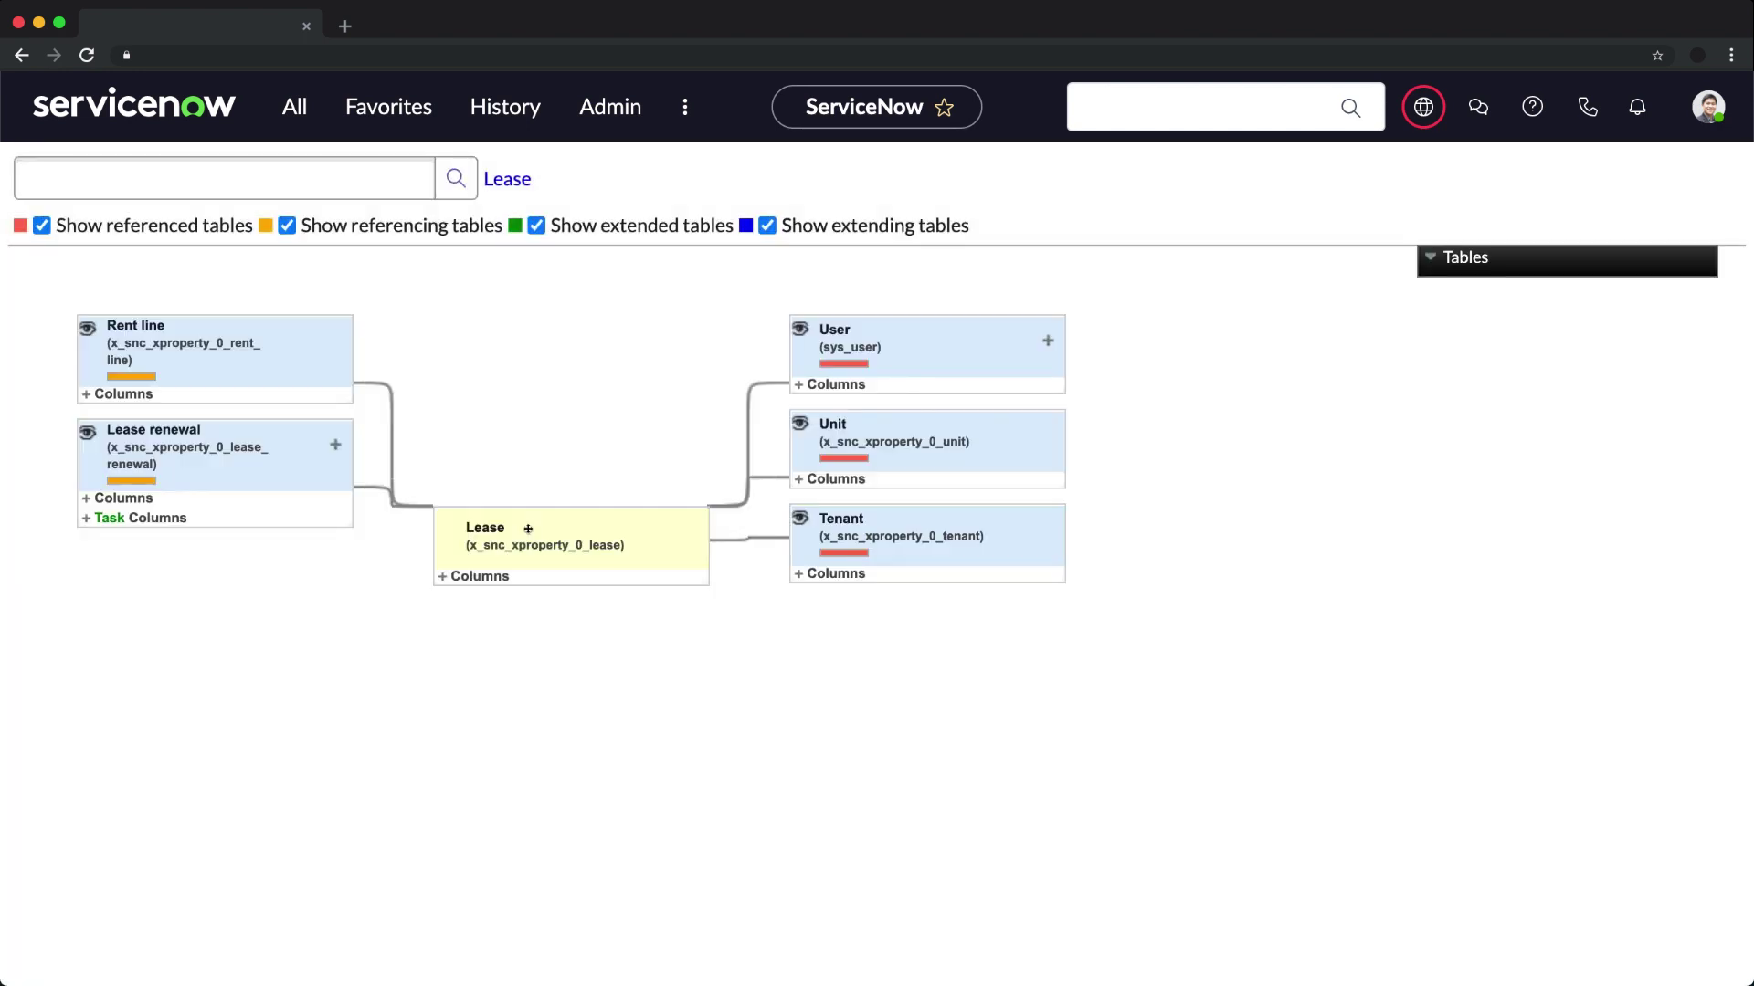
pyautogui.scroll(-5, 572, 651)
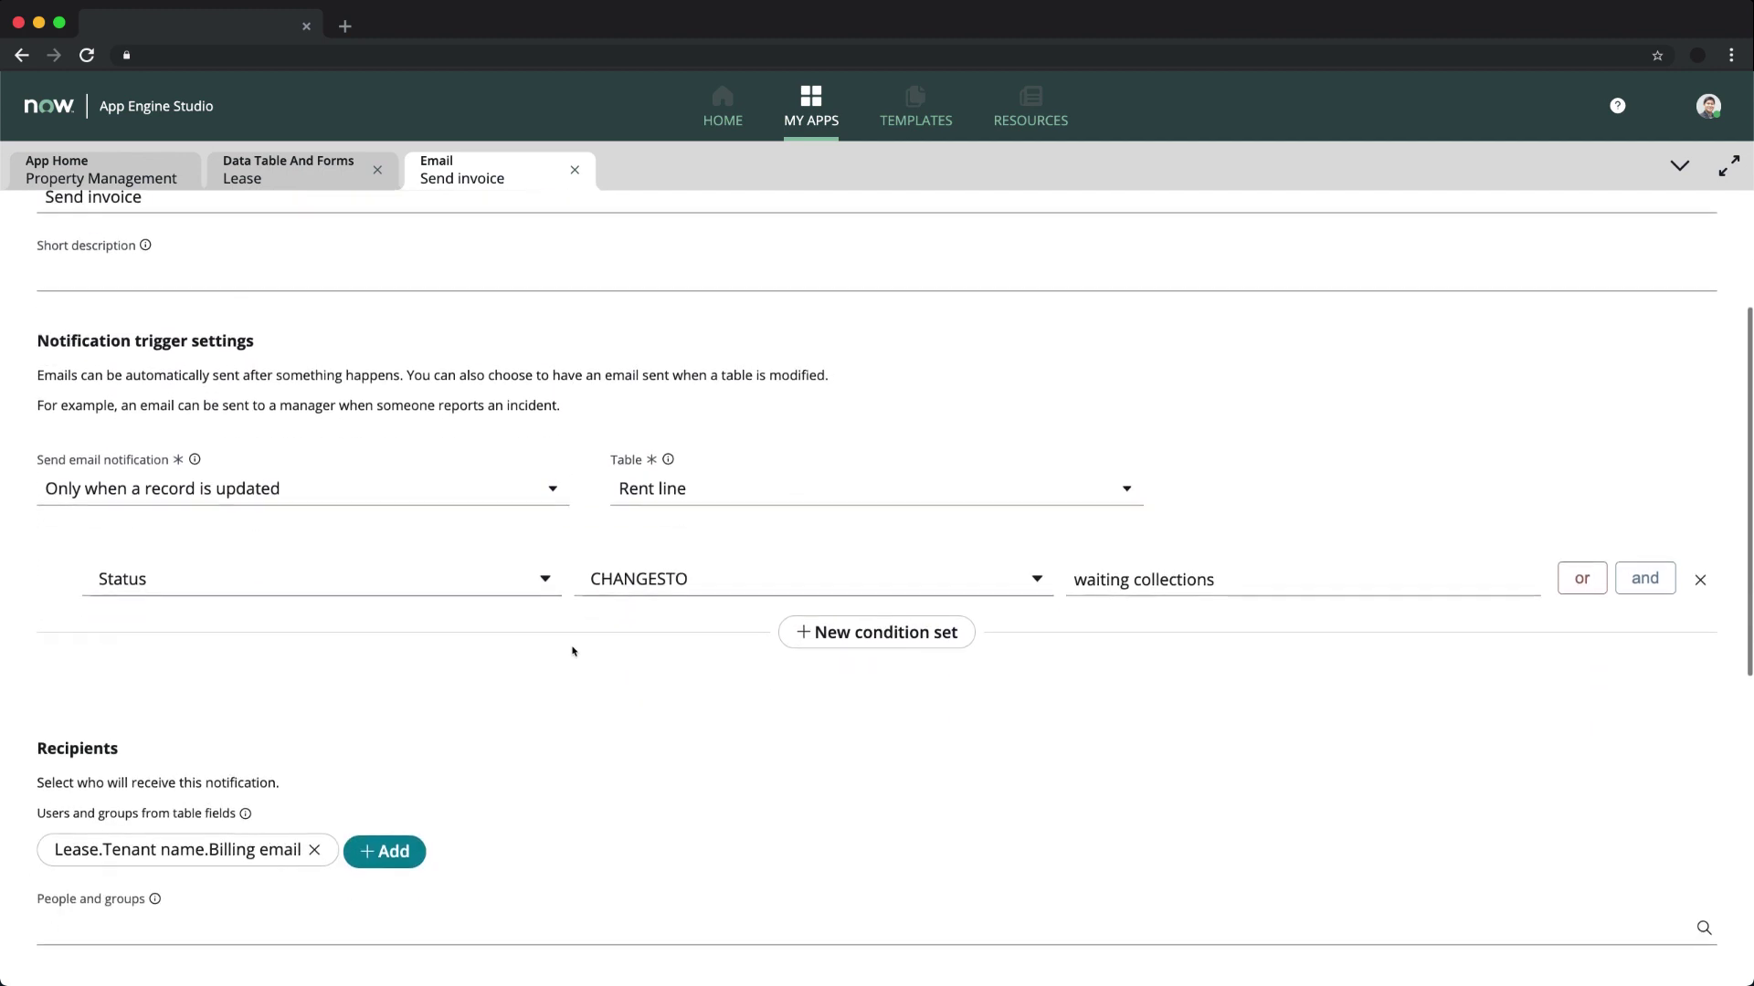
pyautogui.scroll(-2, 572, 651)
pyautogui.scroll(-2, 574, 651)
pyautogui.scroll(-3, 574, 651)
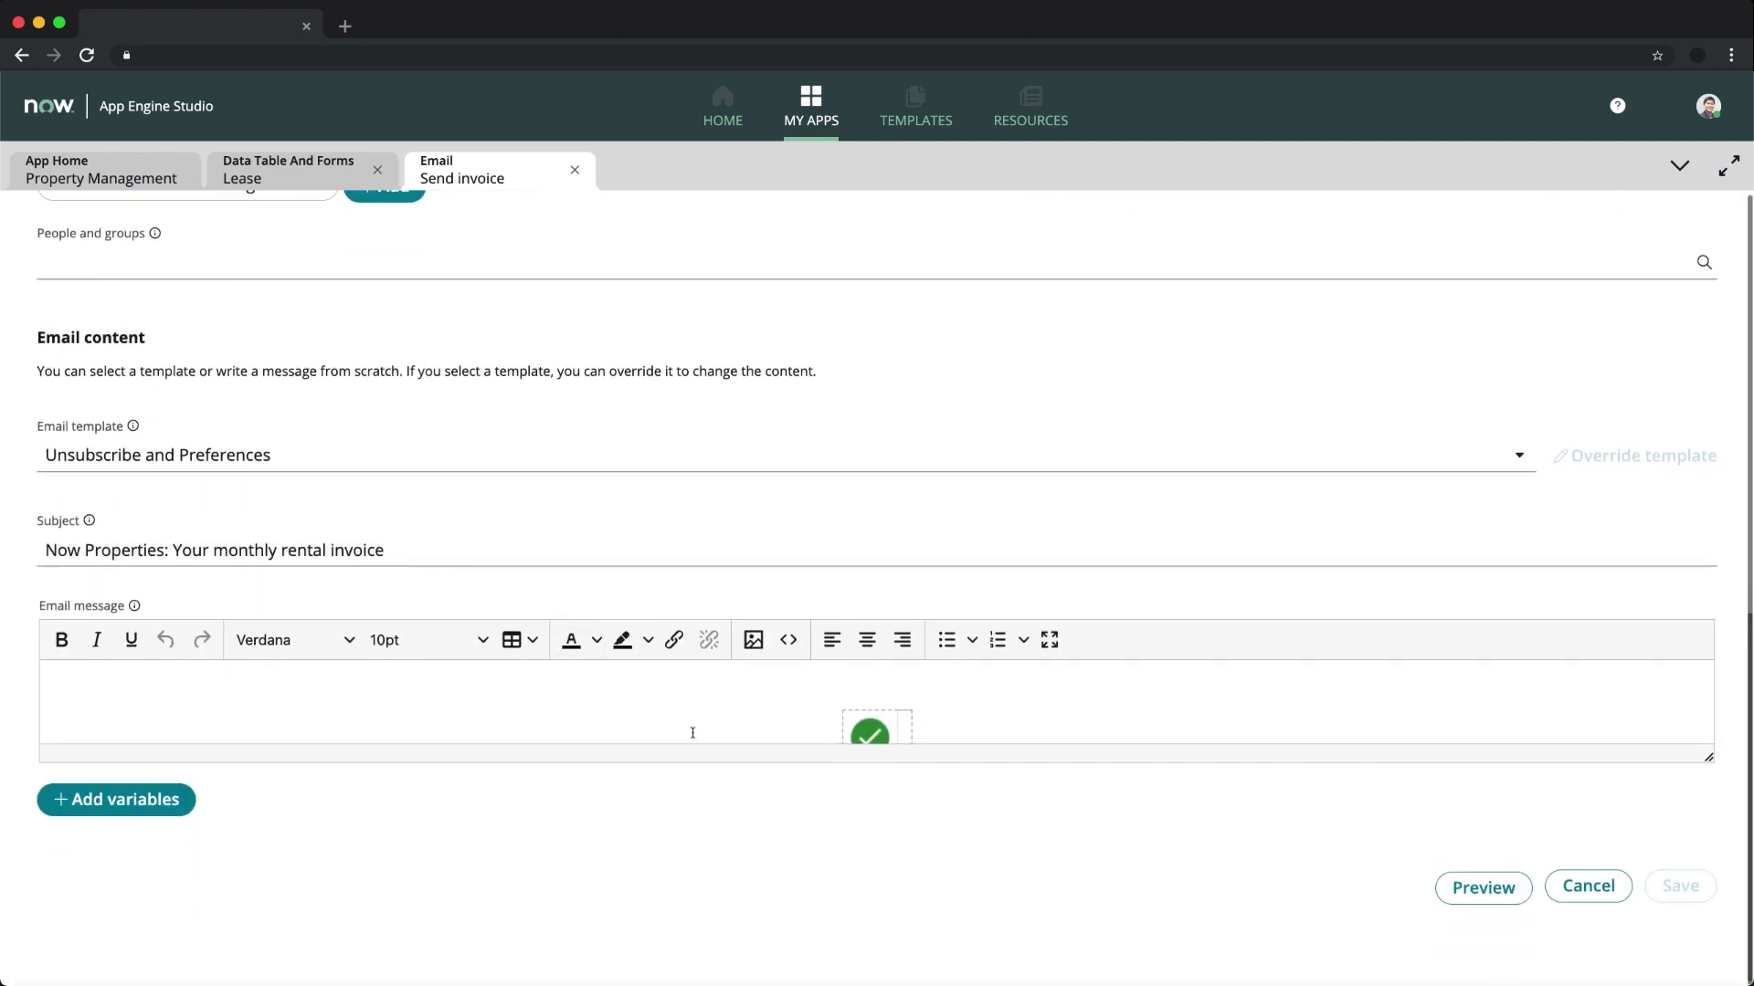
# Make the Send invoice message area taller to reveal the Pay Invoice button
pyautogui.moveTo(1707, 757); pyautogui.dragTo(1708, 970)
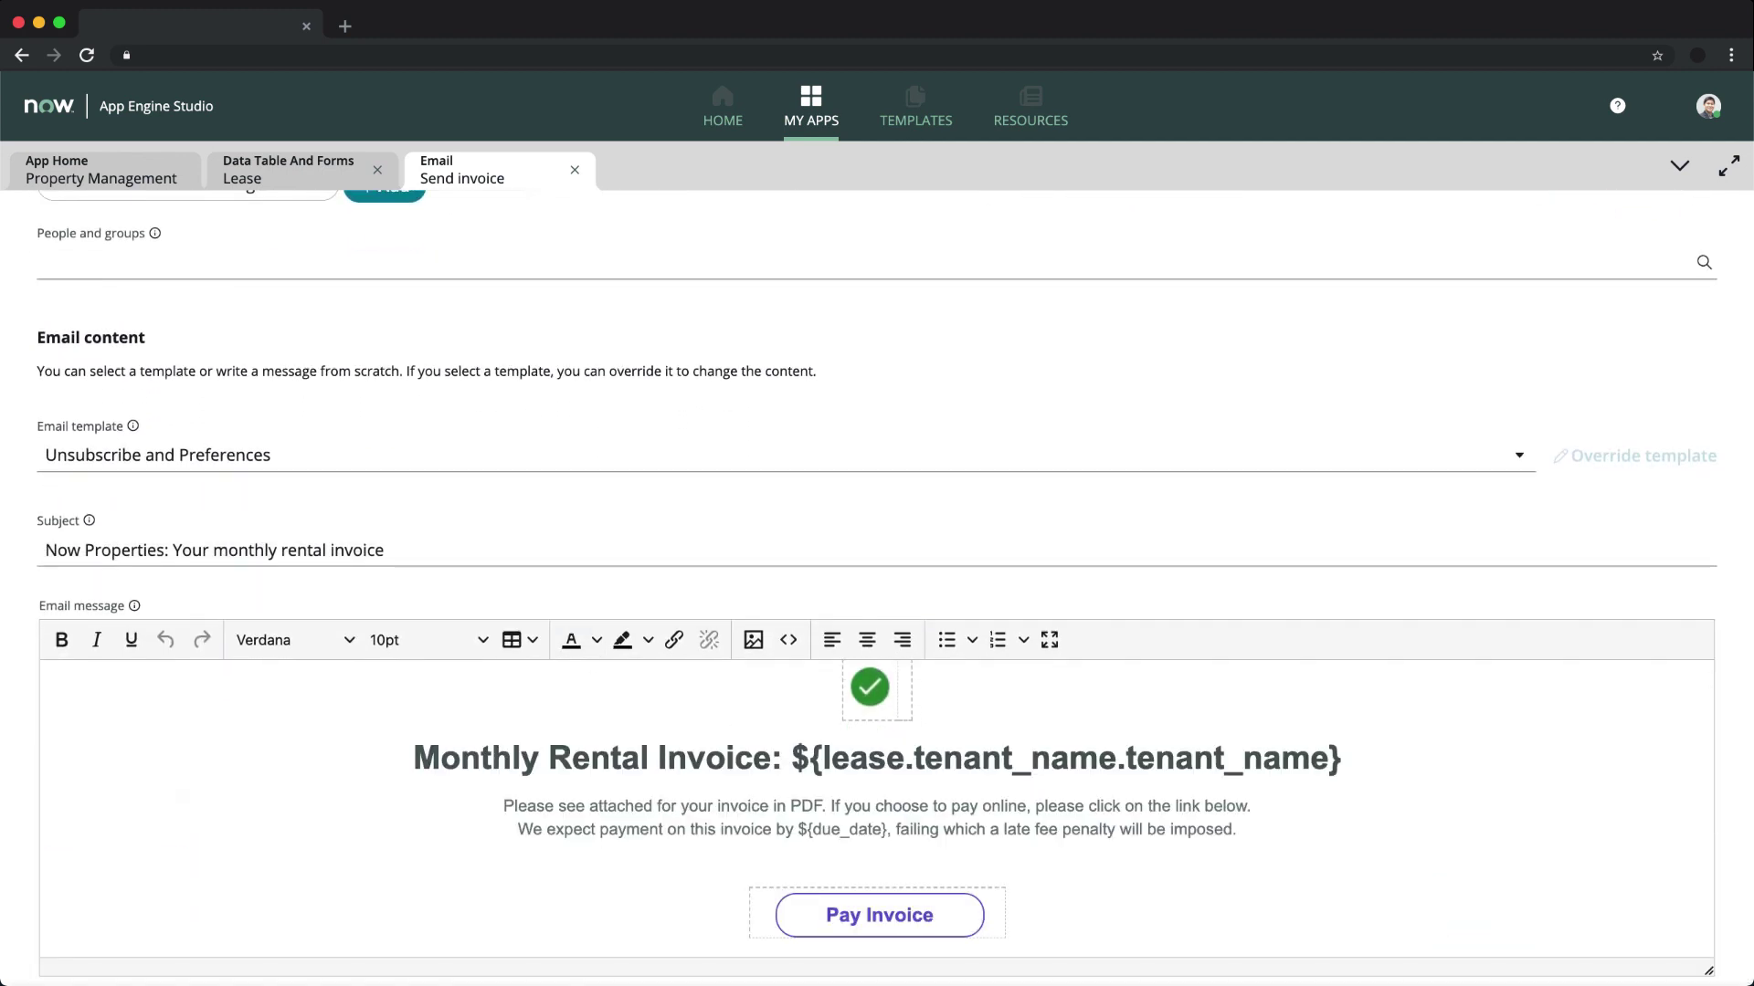
pyautogui.scroll(10, 1055, 417)
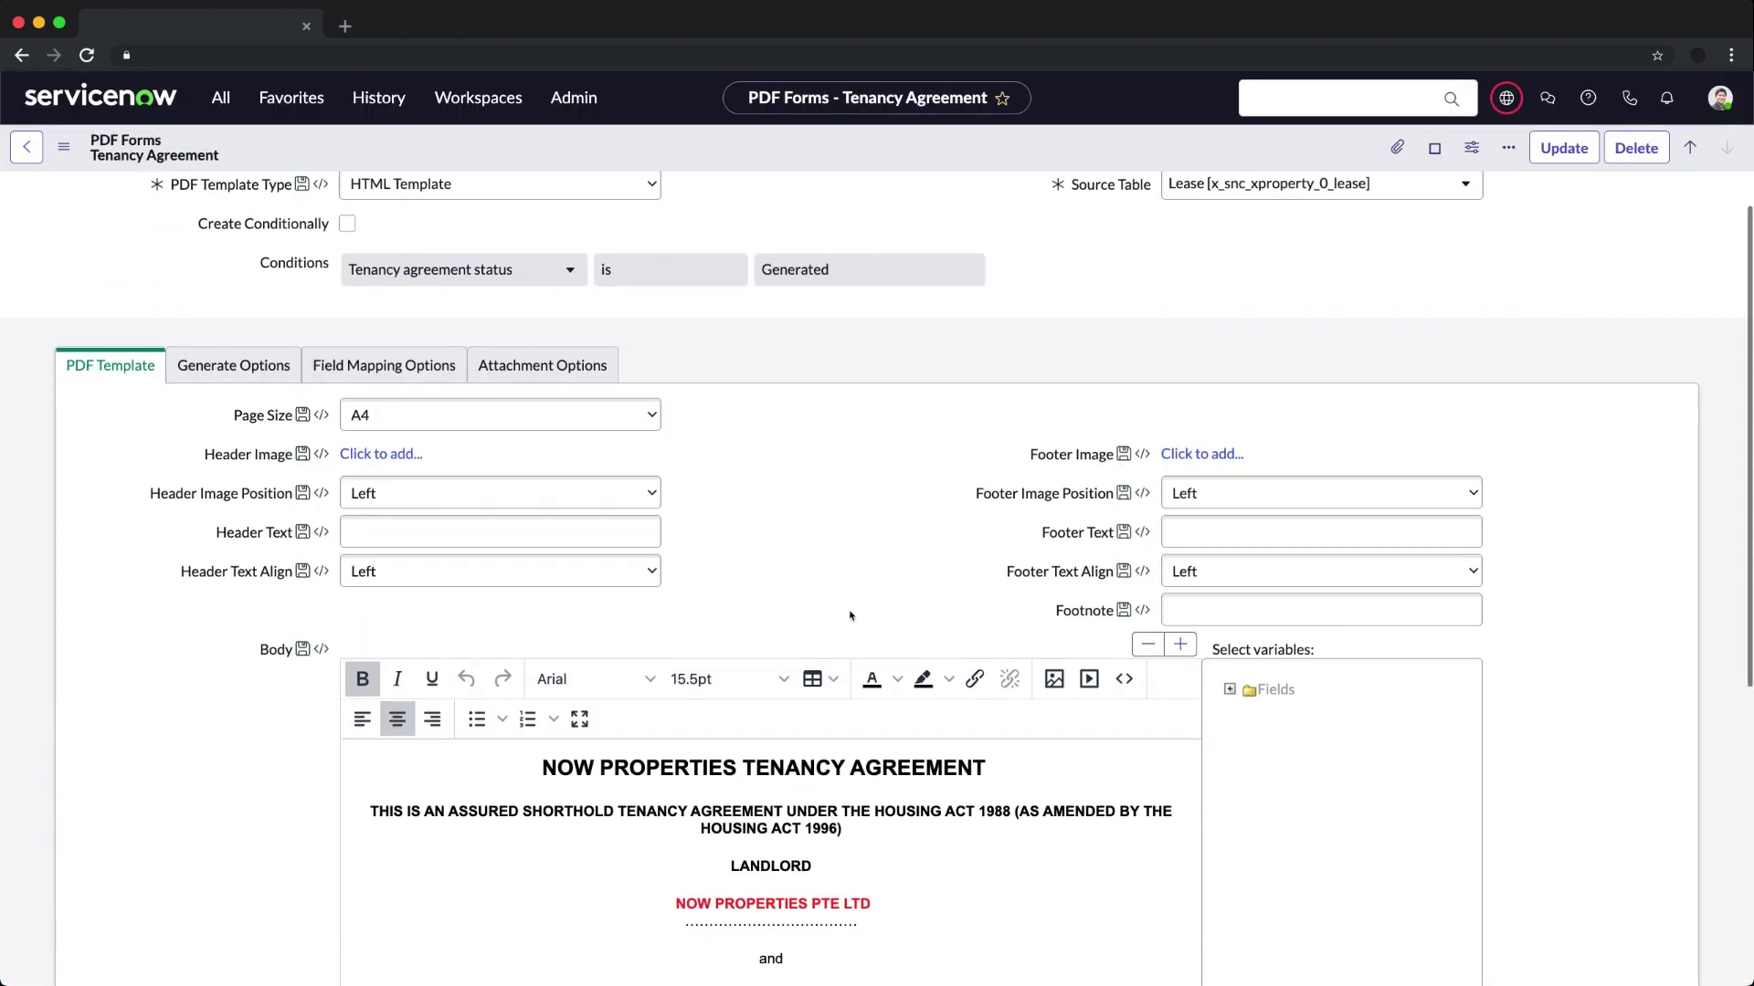
pyautogui.scroll(-3, 852, 613)
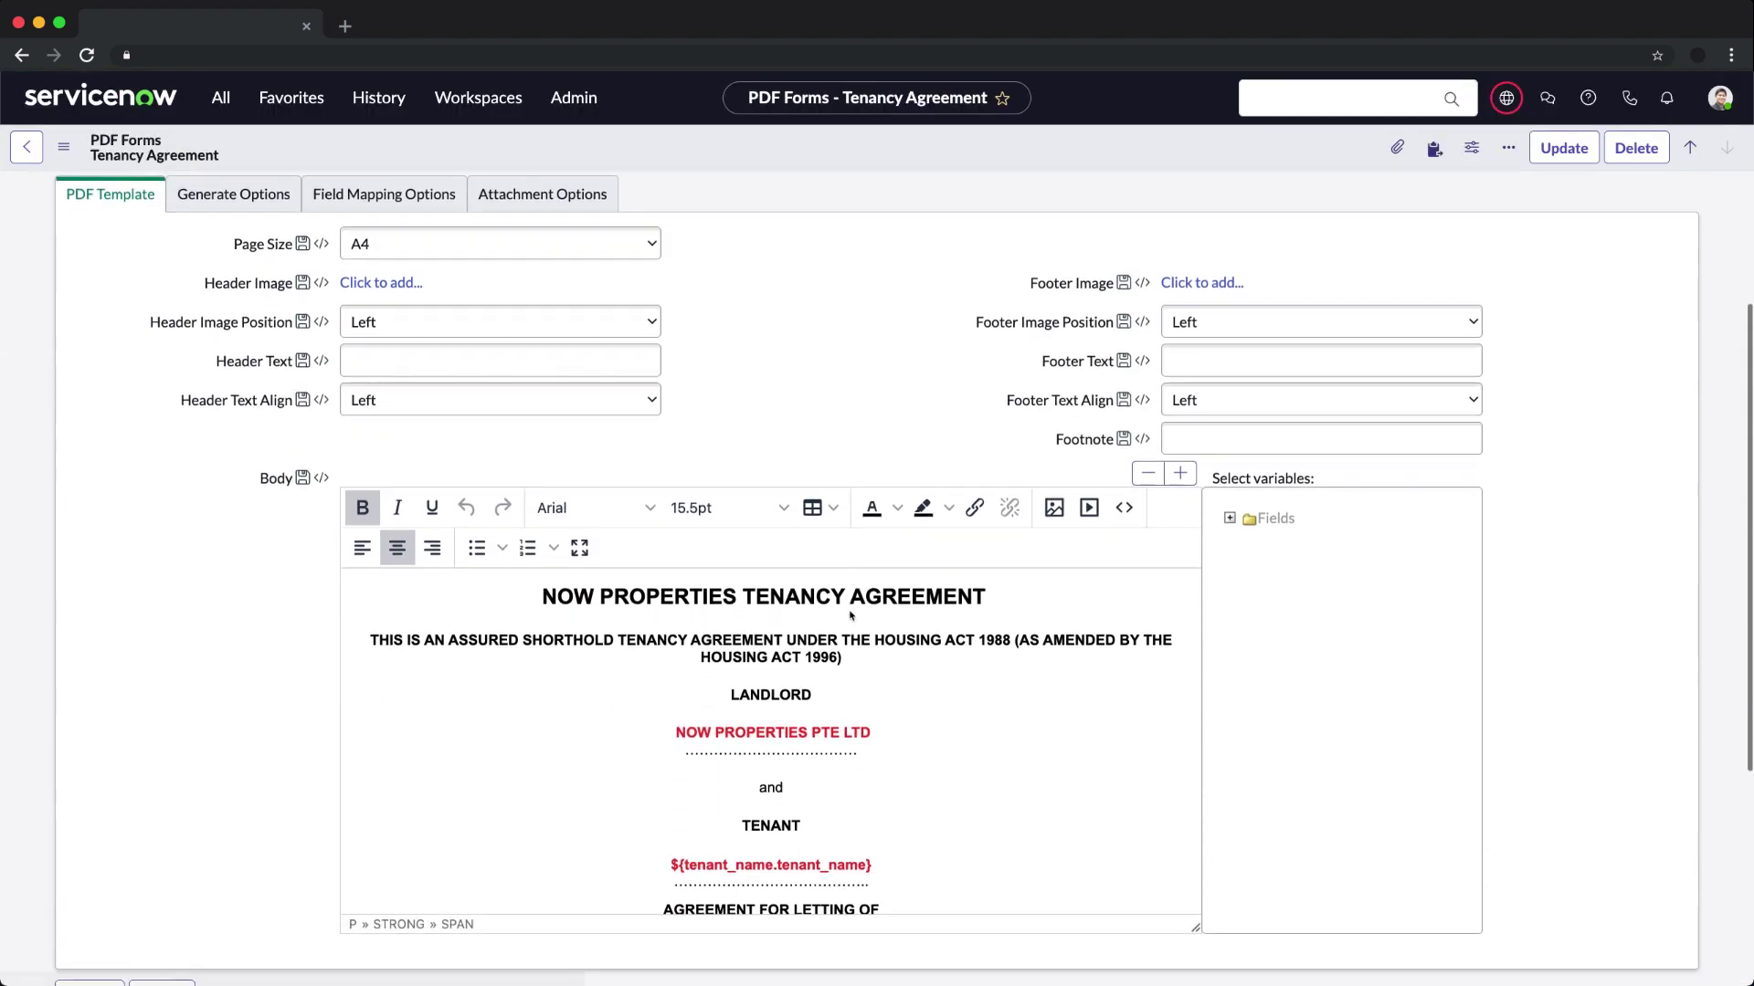
pyautogui.scroll(-3, 850, 616)
pyautogui.scroll(-3, 856, 650)
pyautogui.scroll(-4, 866, 694)
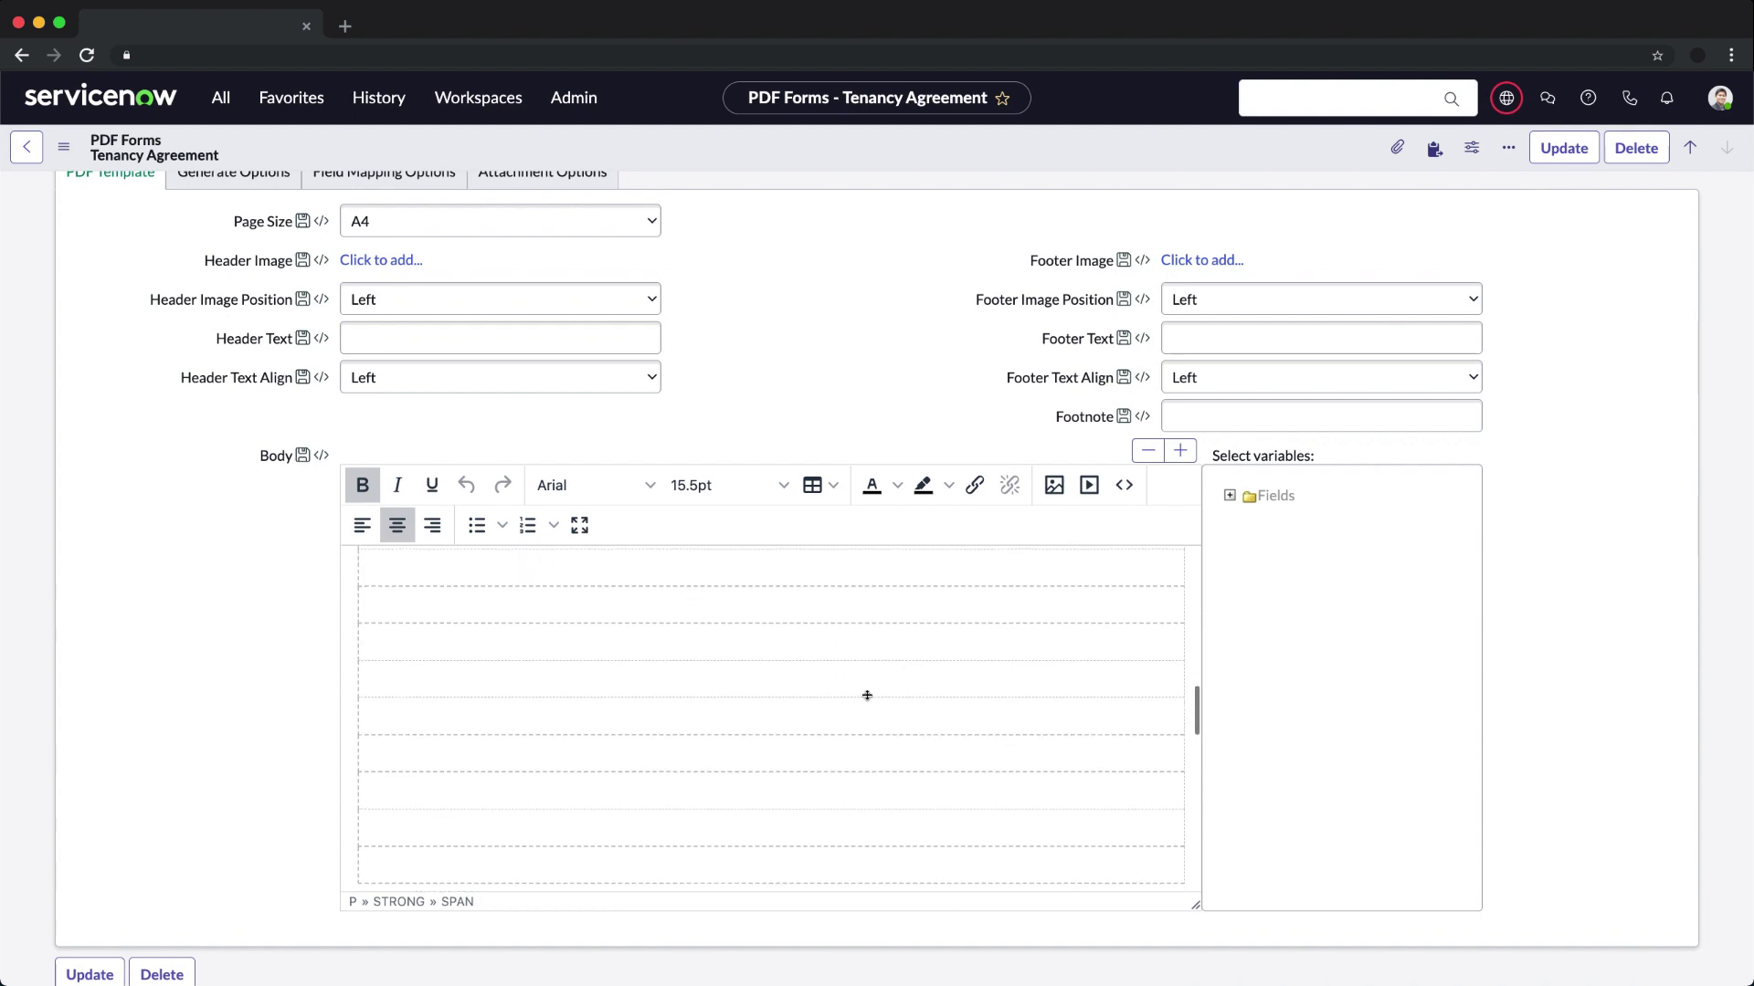
pyautogui.scroll(-2, 867, 695)
pyautogui.scroll(-2, 866, 695)
pyautogui.scroll(-2, 866, 695)
pyautogui.scroll(-2, 866, 695)
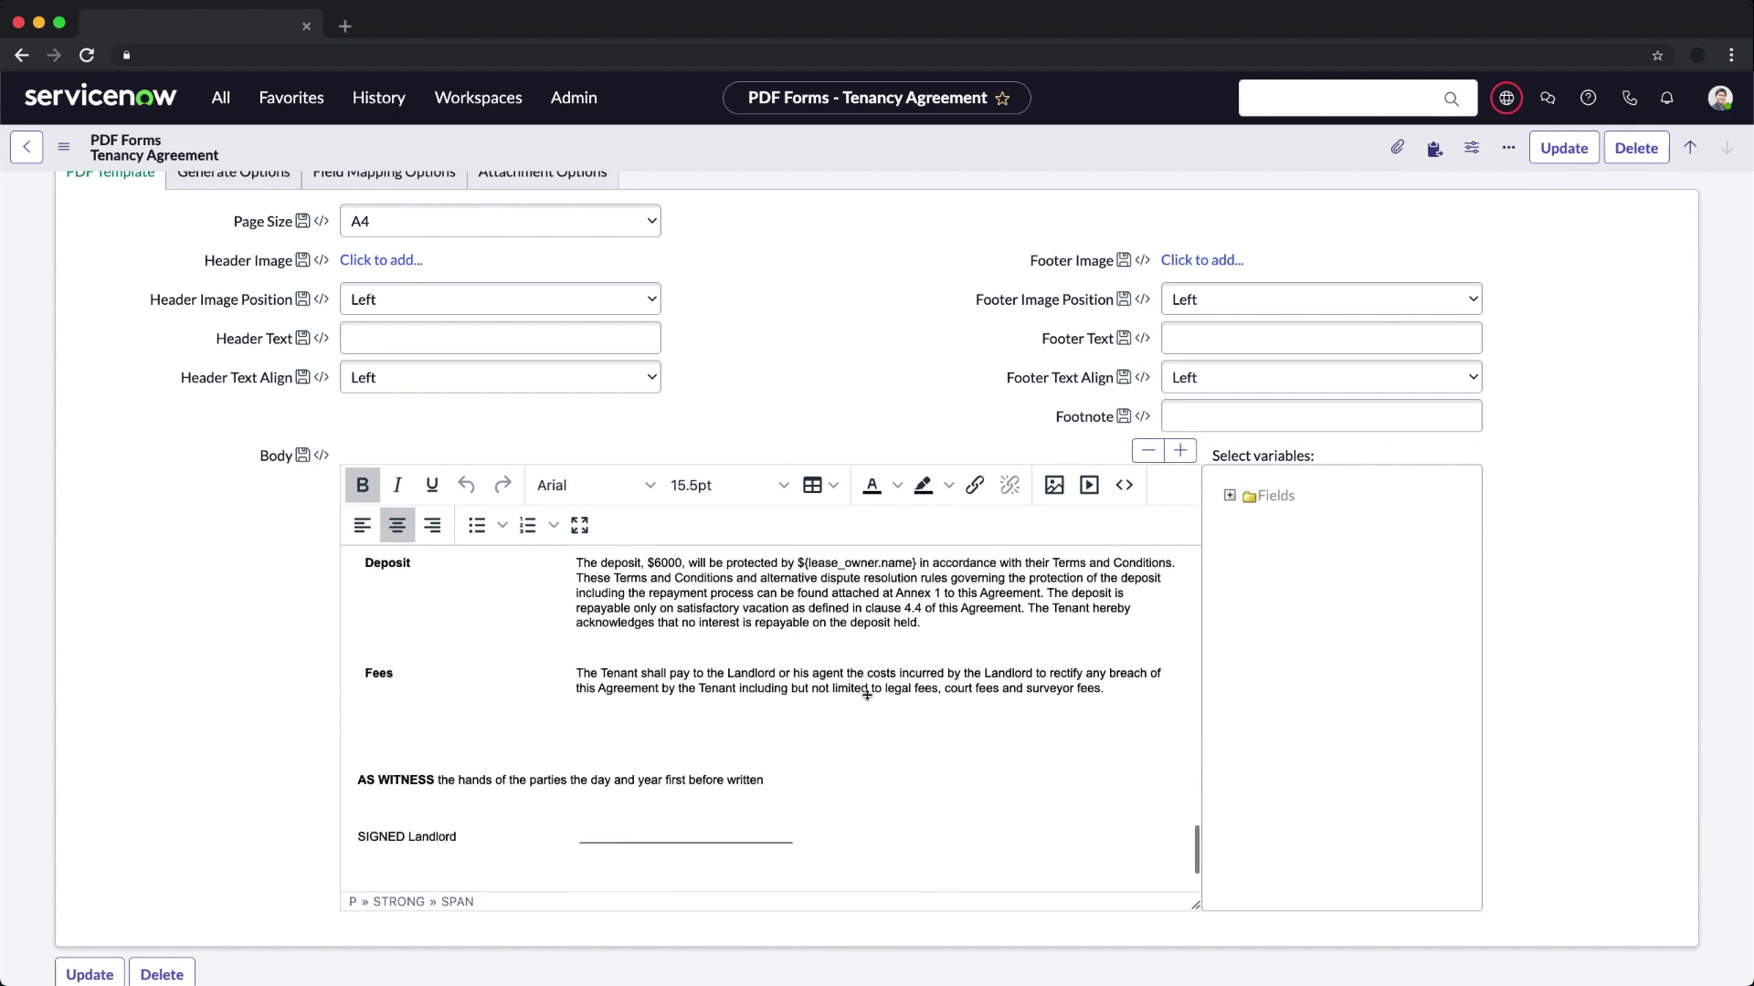
pyautogui.scroll(-2, 866, 695)
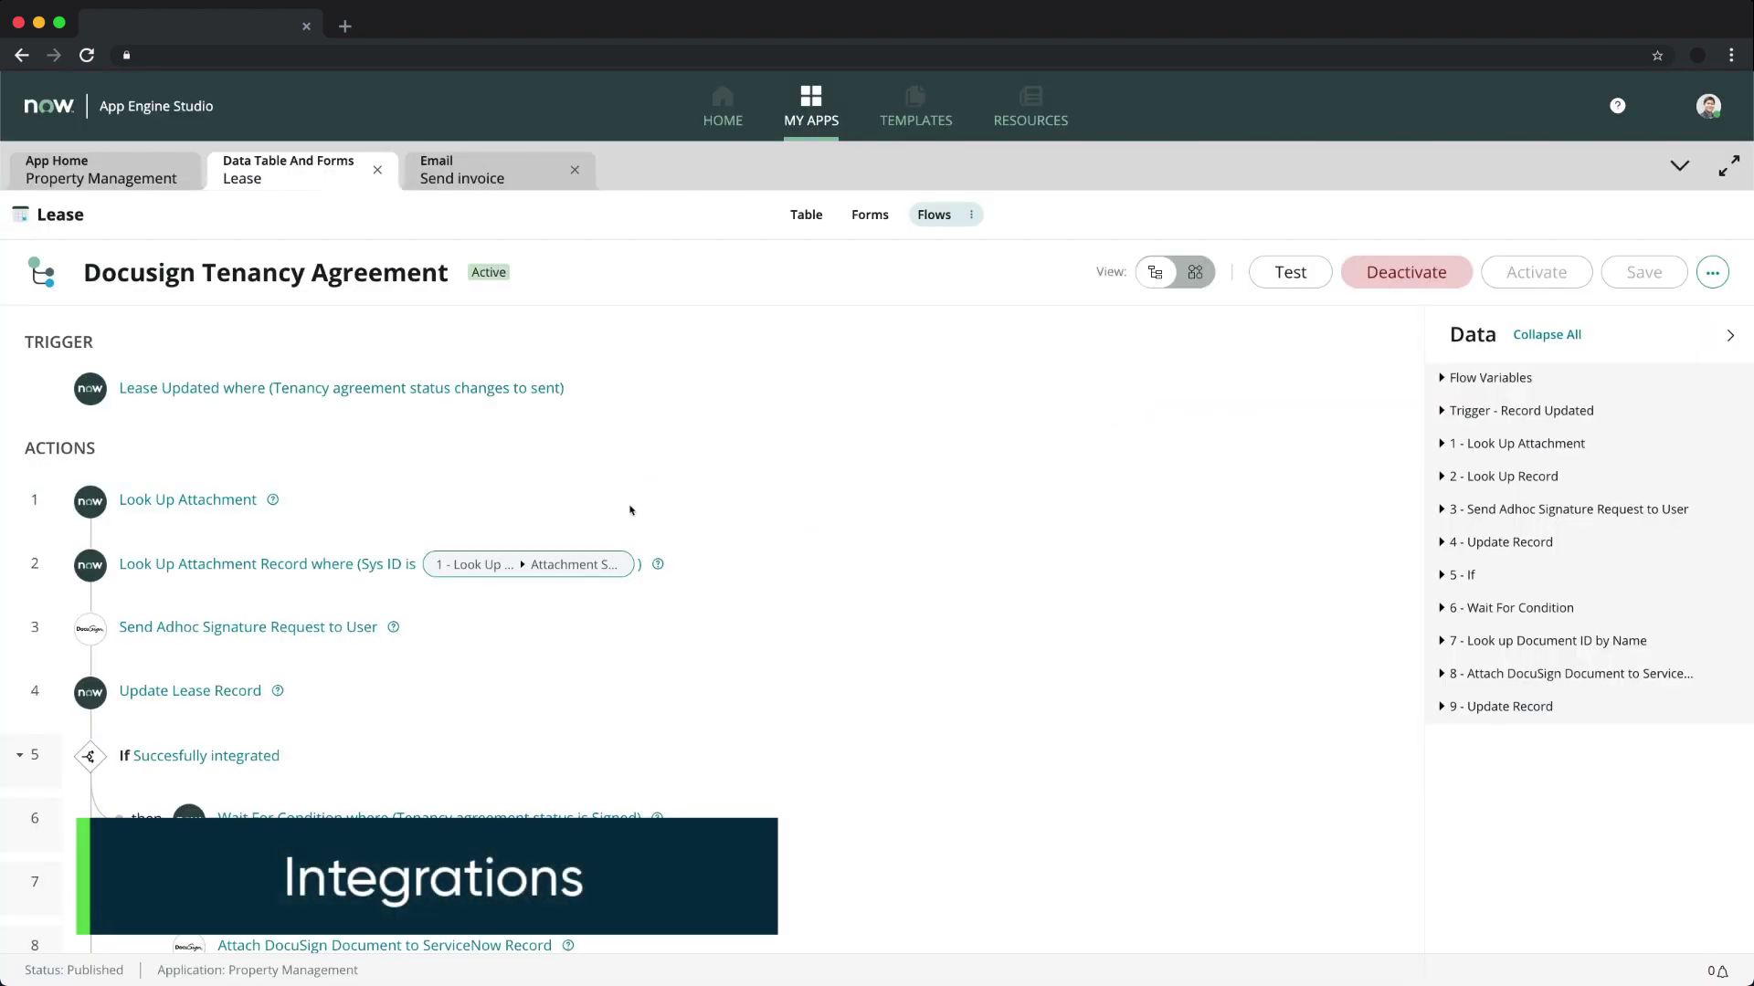
pyautogui.click(542, 634)
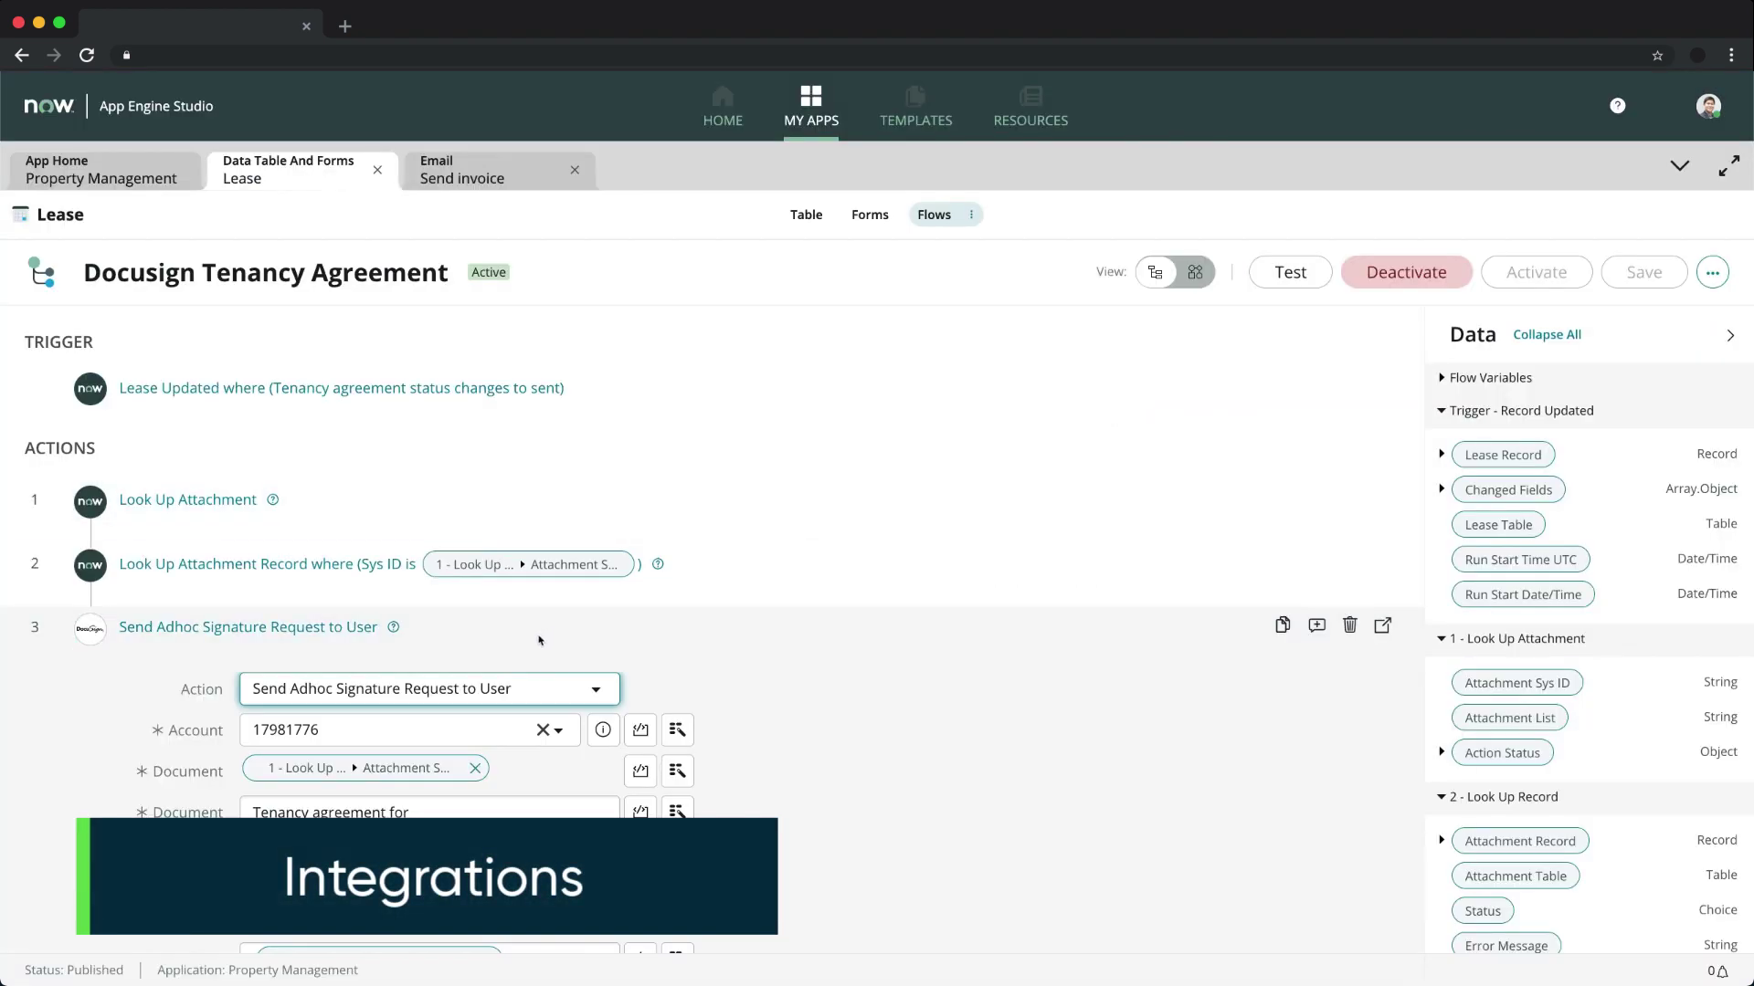
pyautogui.scroll(-2, 484, 692)
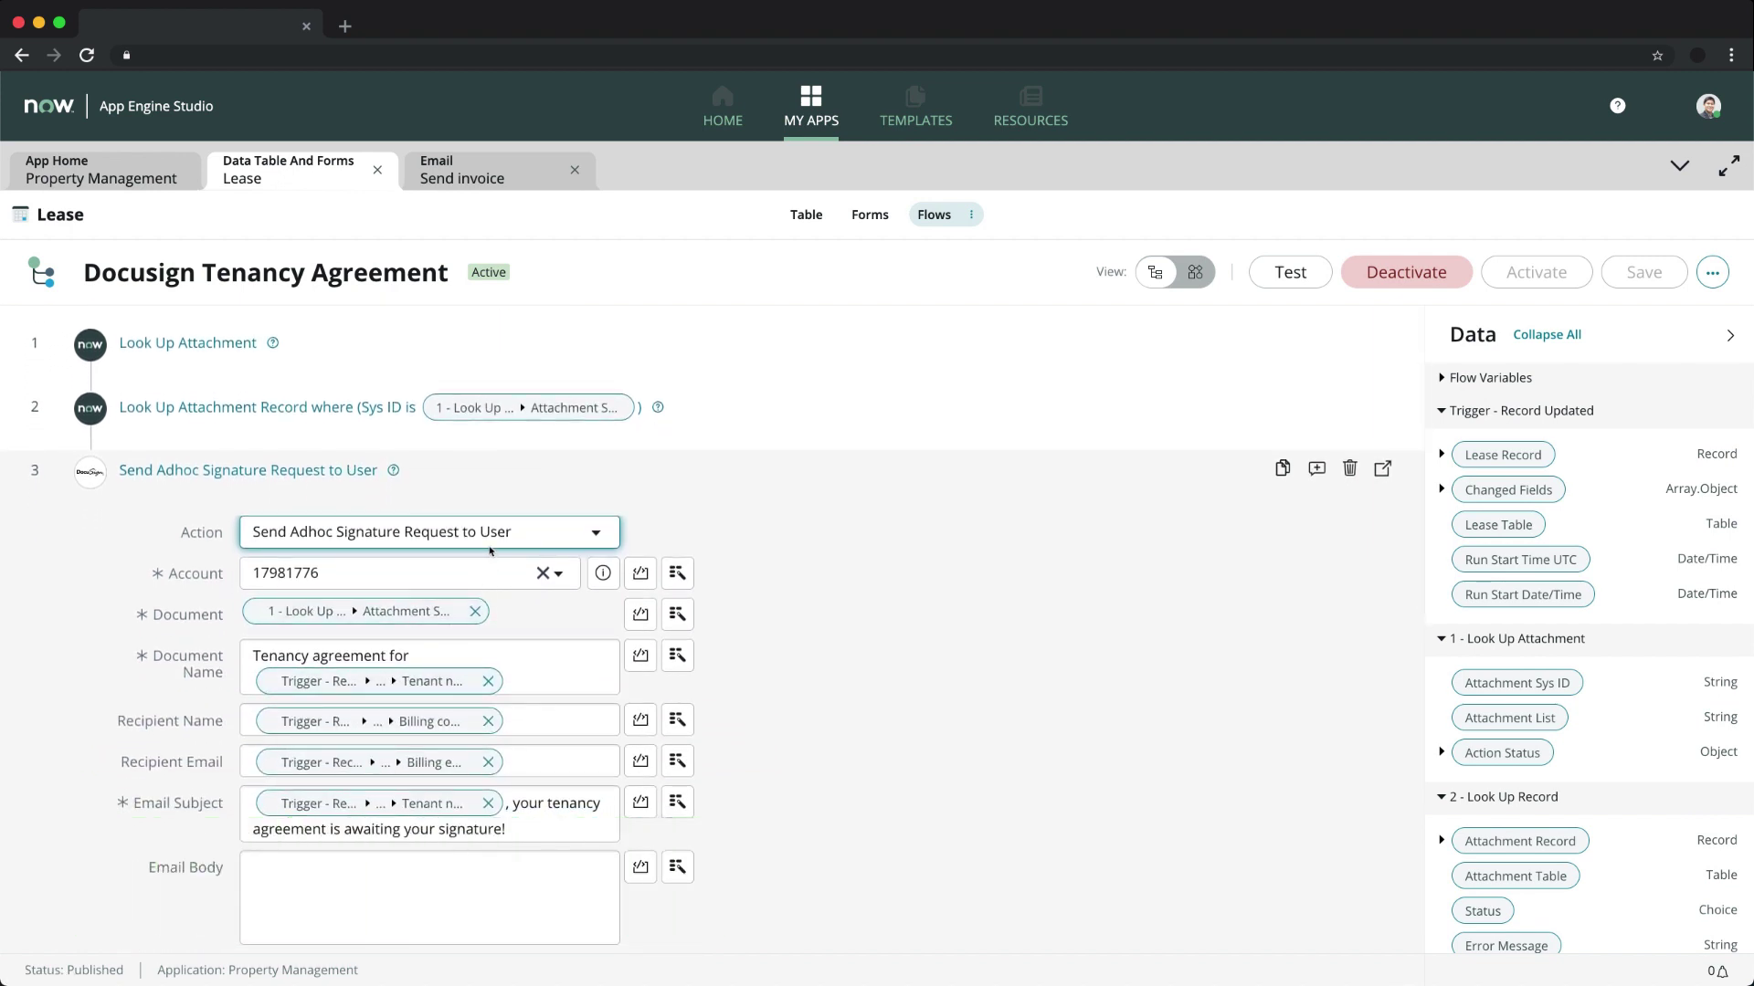
pyautogui.click(472, 473)
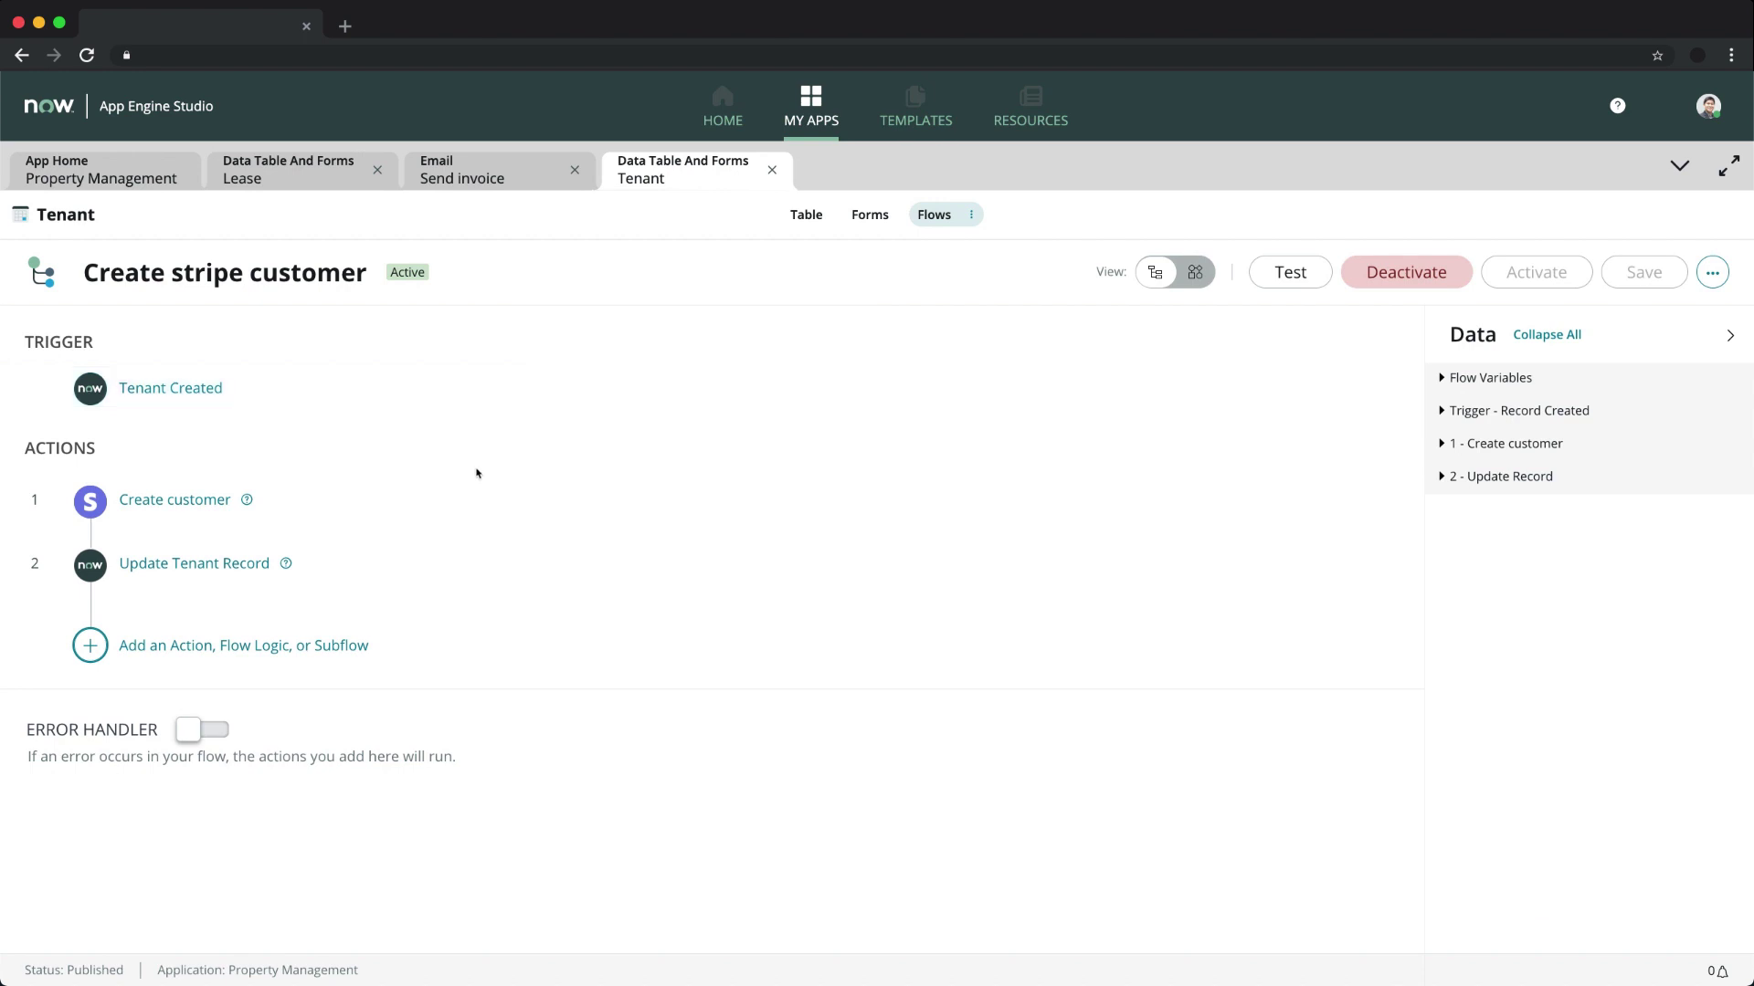
# Expand the Create customer and Update Tenant Record step settings in the flow
pyautogui.click(427, 502)
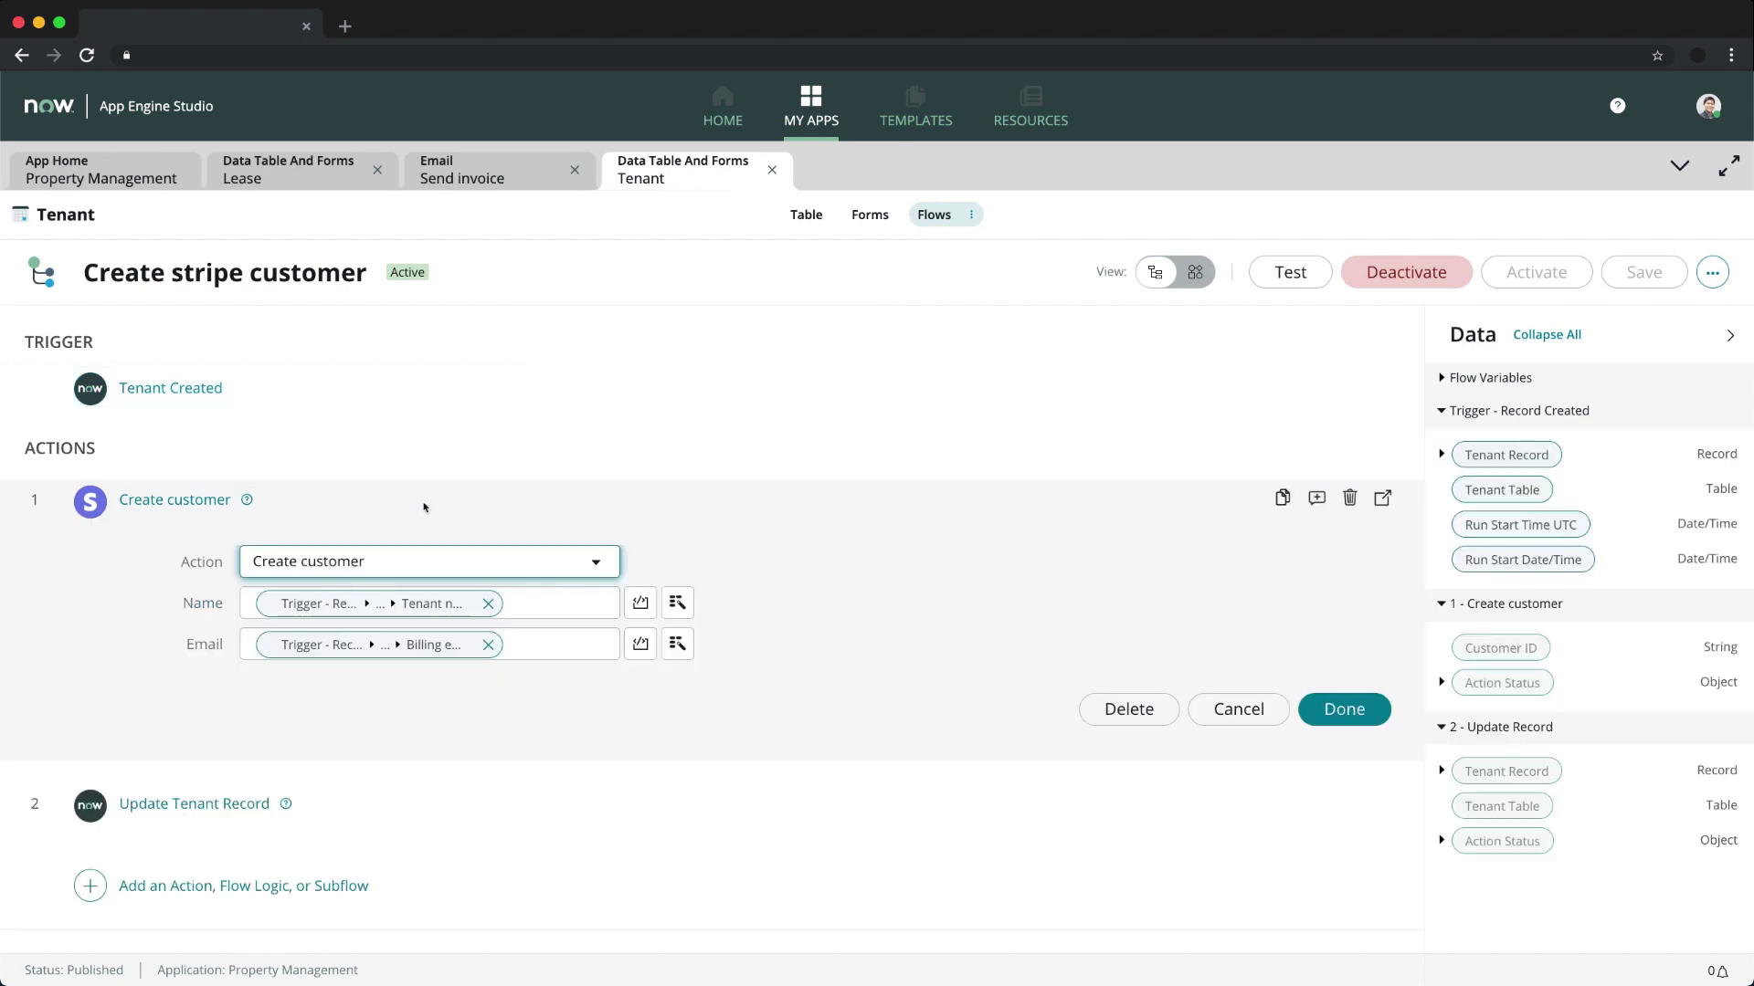
pyautogui.click(398, 806)
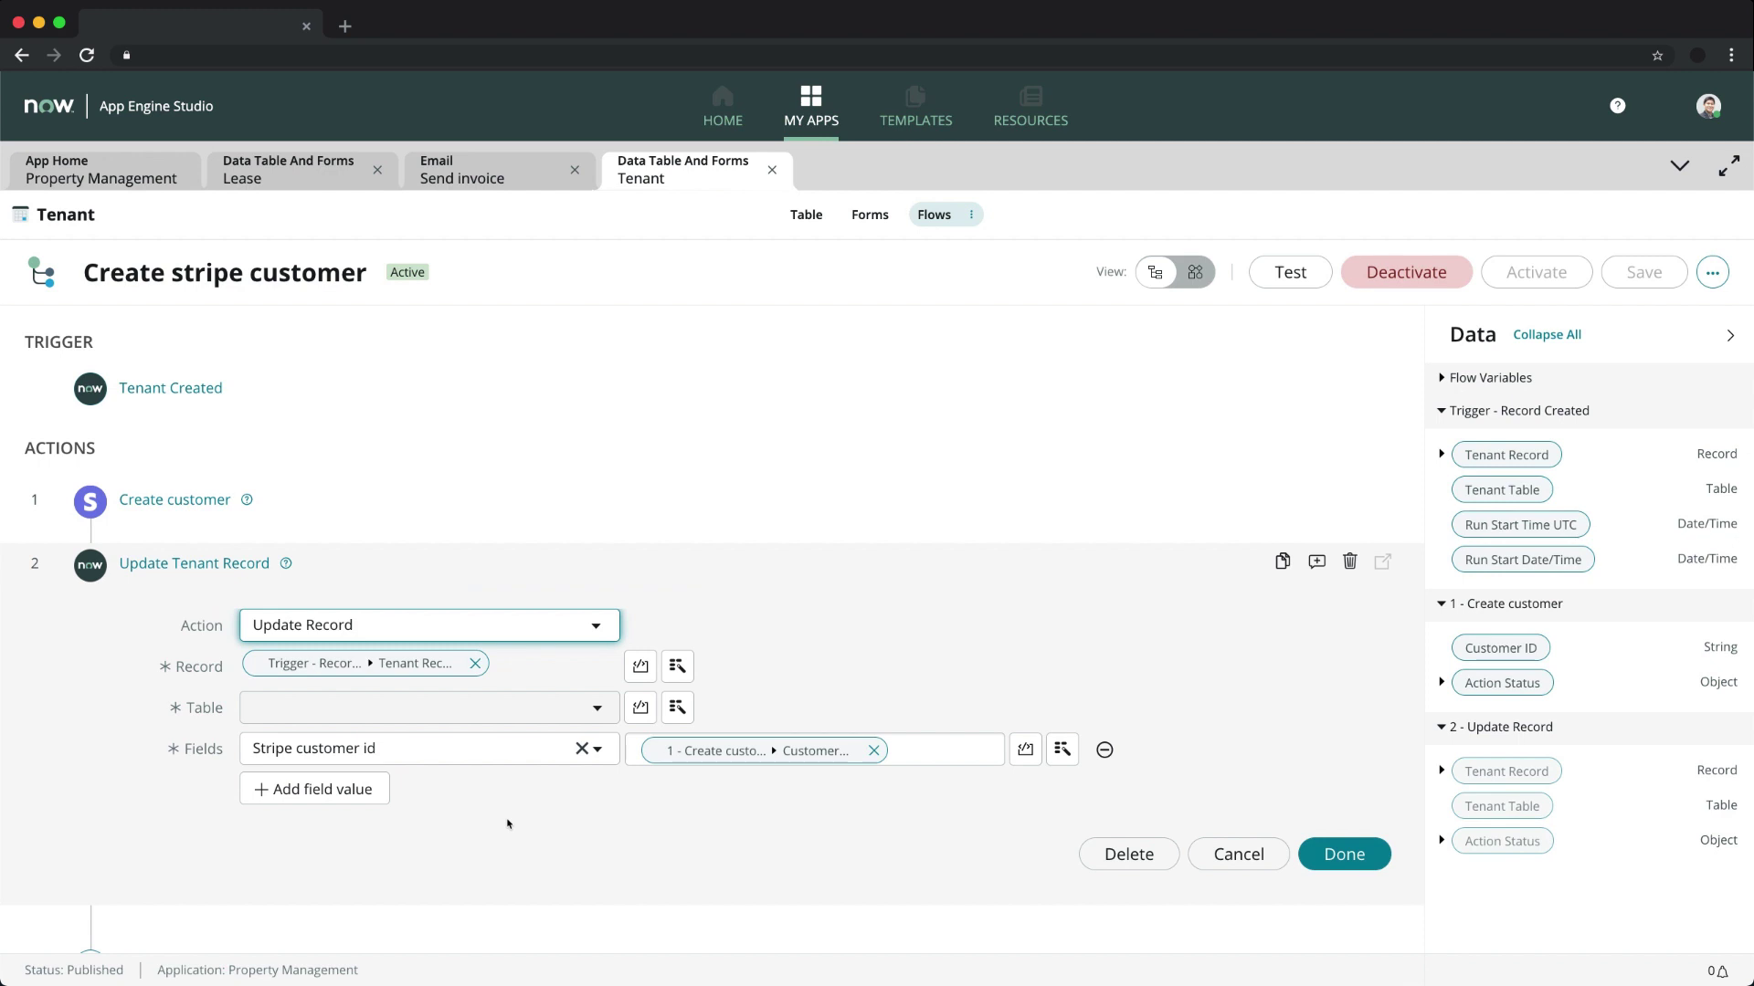
pyautogui.click(482, 498)
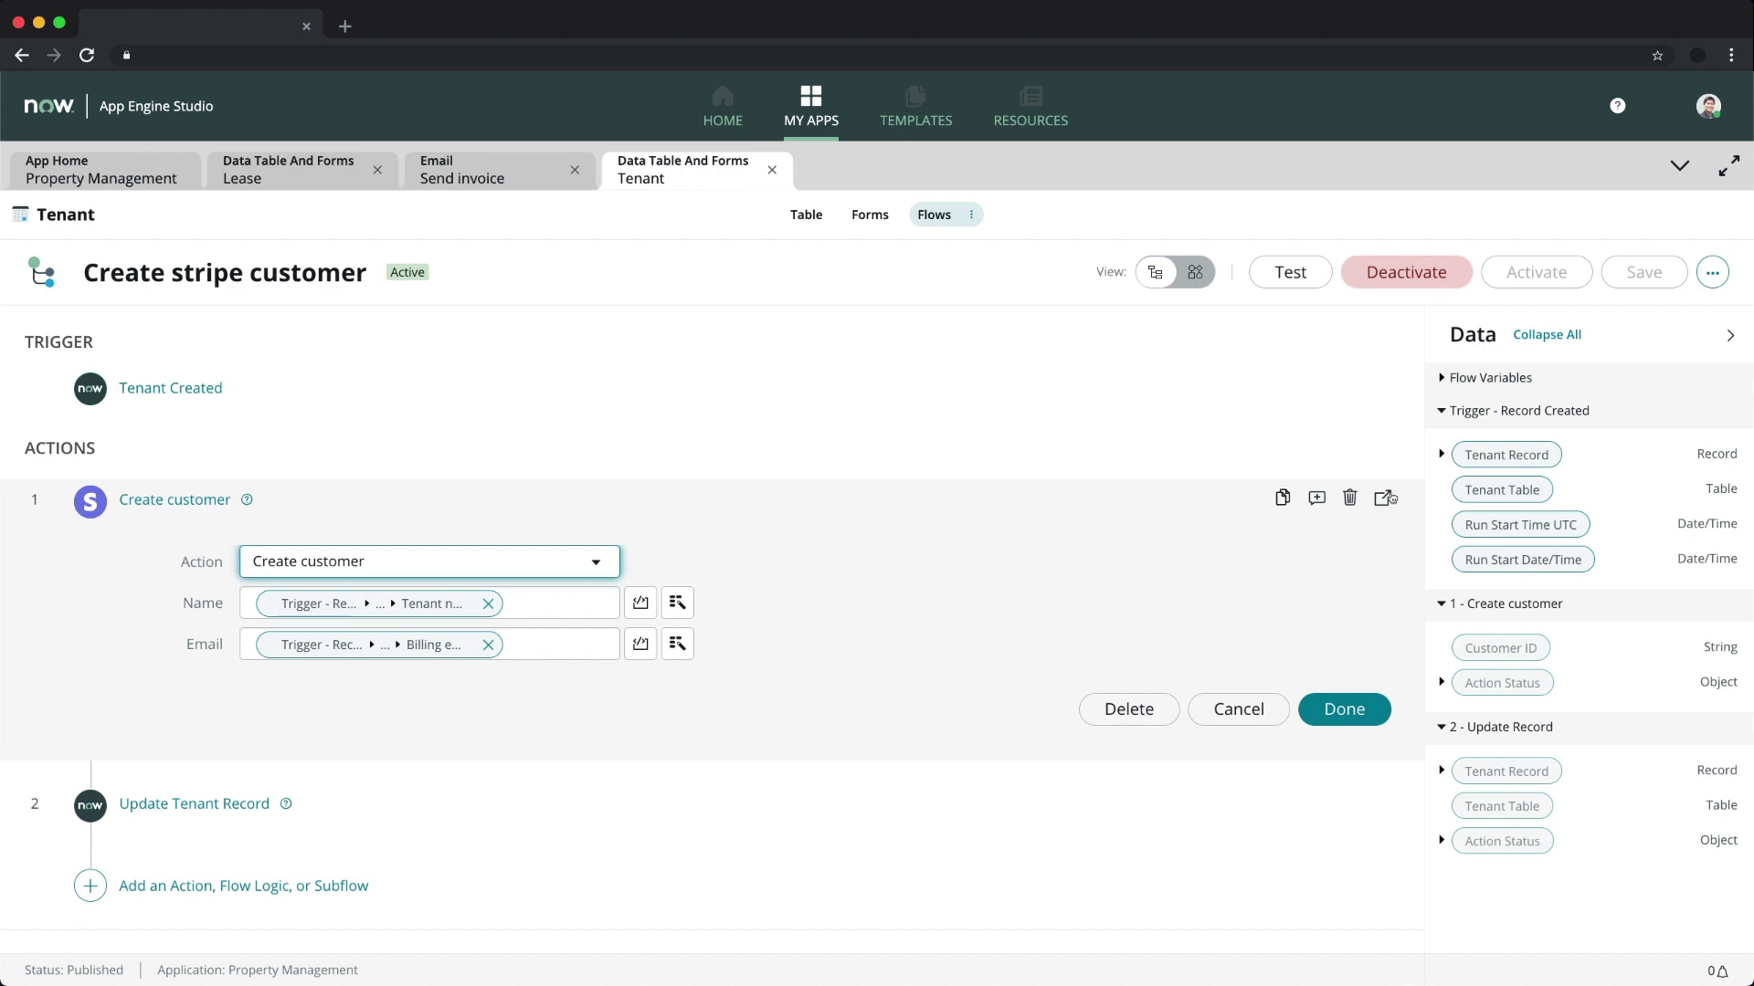
# Open the Create customer action and view its REST step posting to Stripe /customers
pyautogui.click(1385, 498)
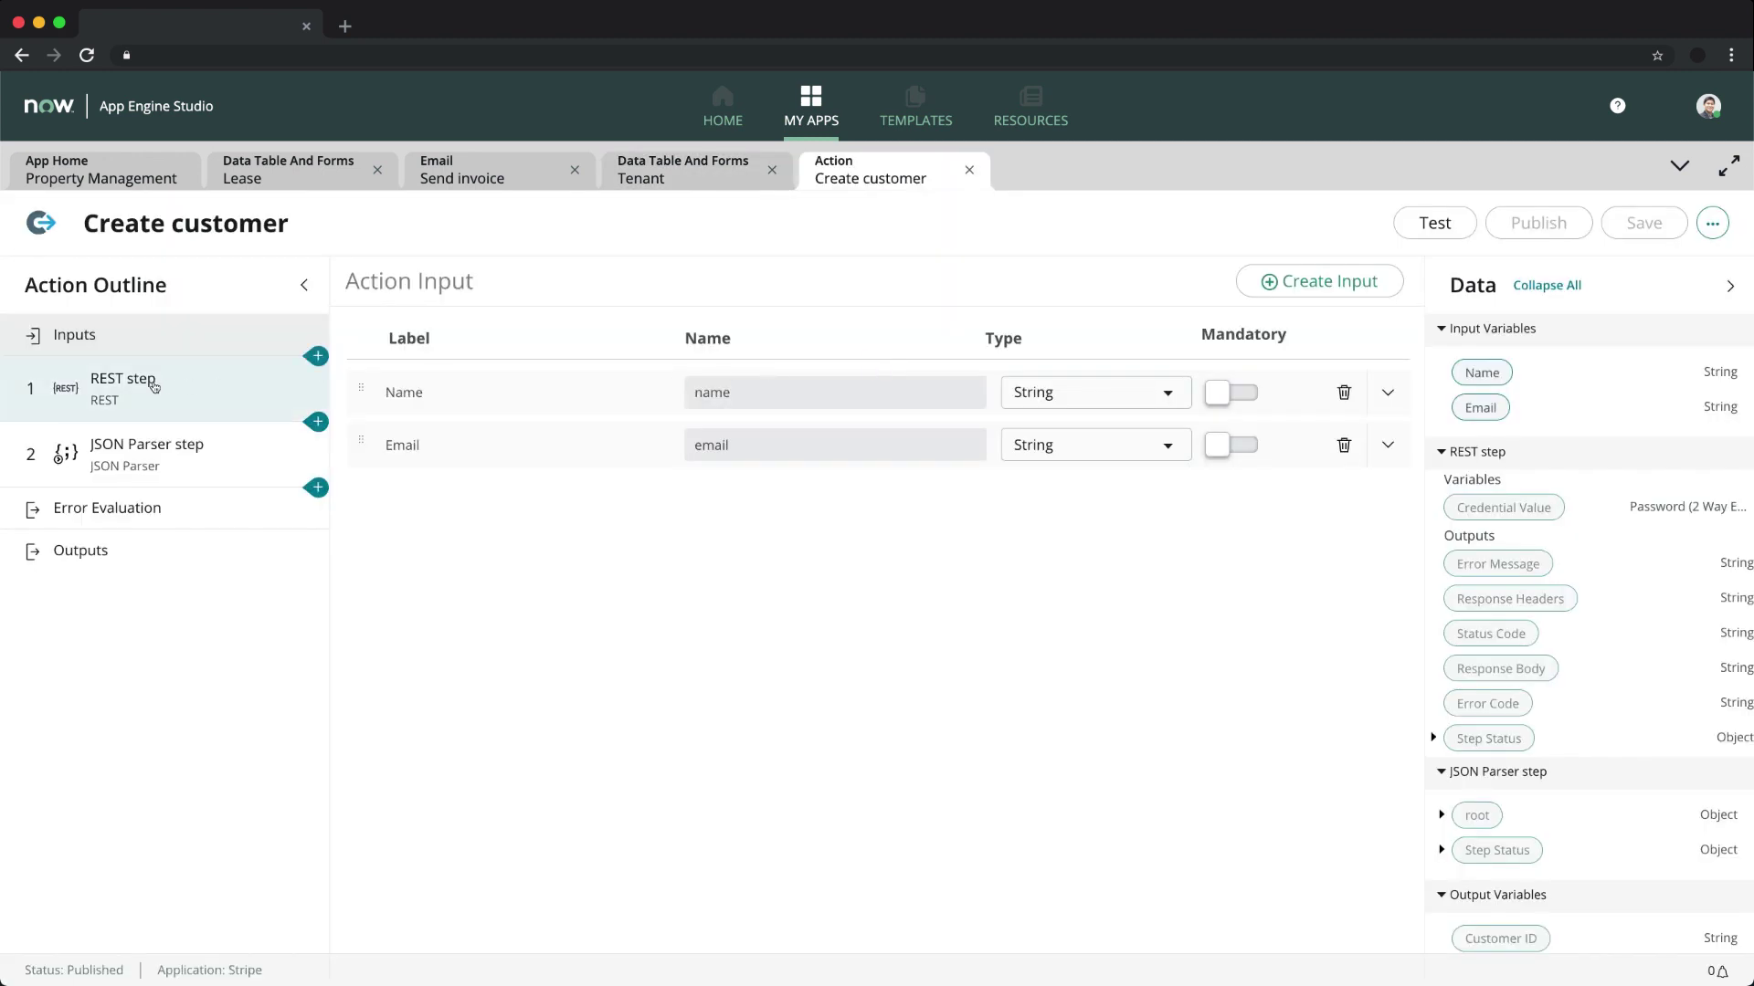
pyautogui.click(155, 385)
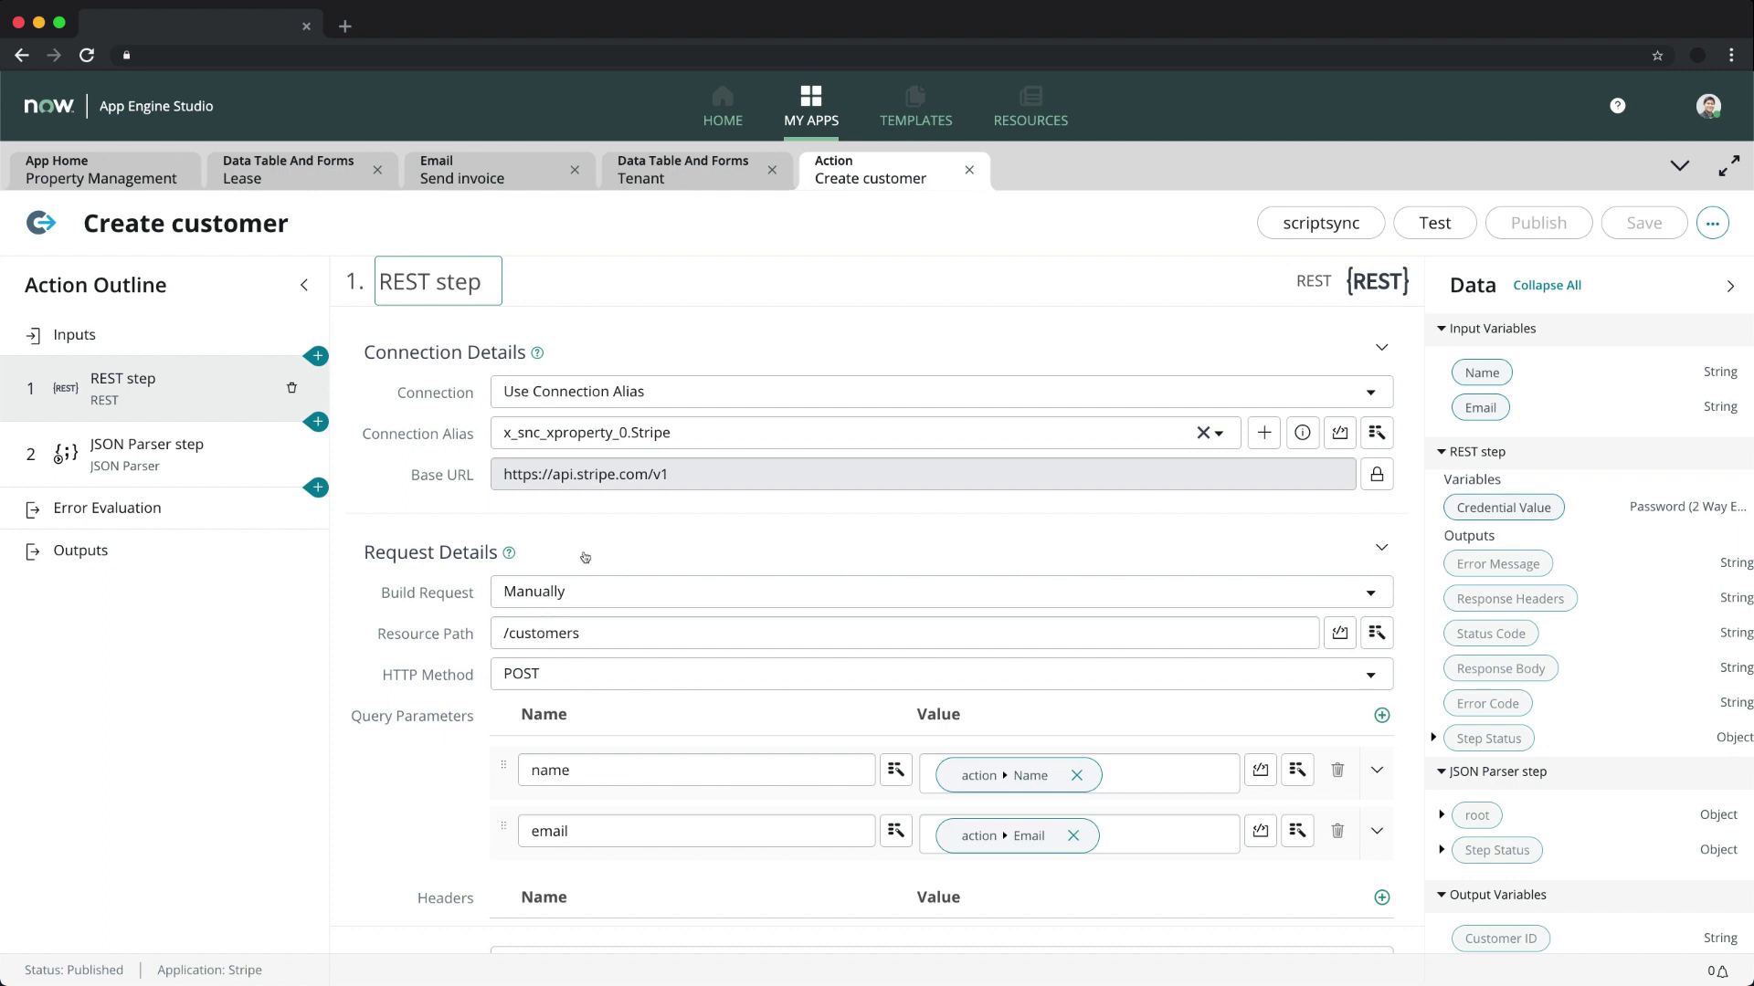
pyautogui.click(621, 523)
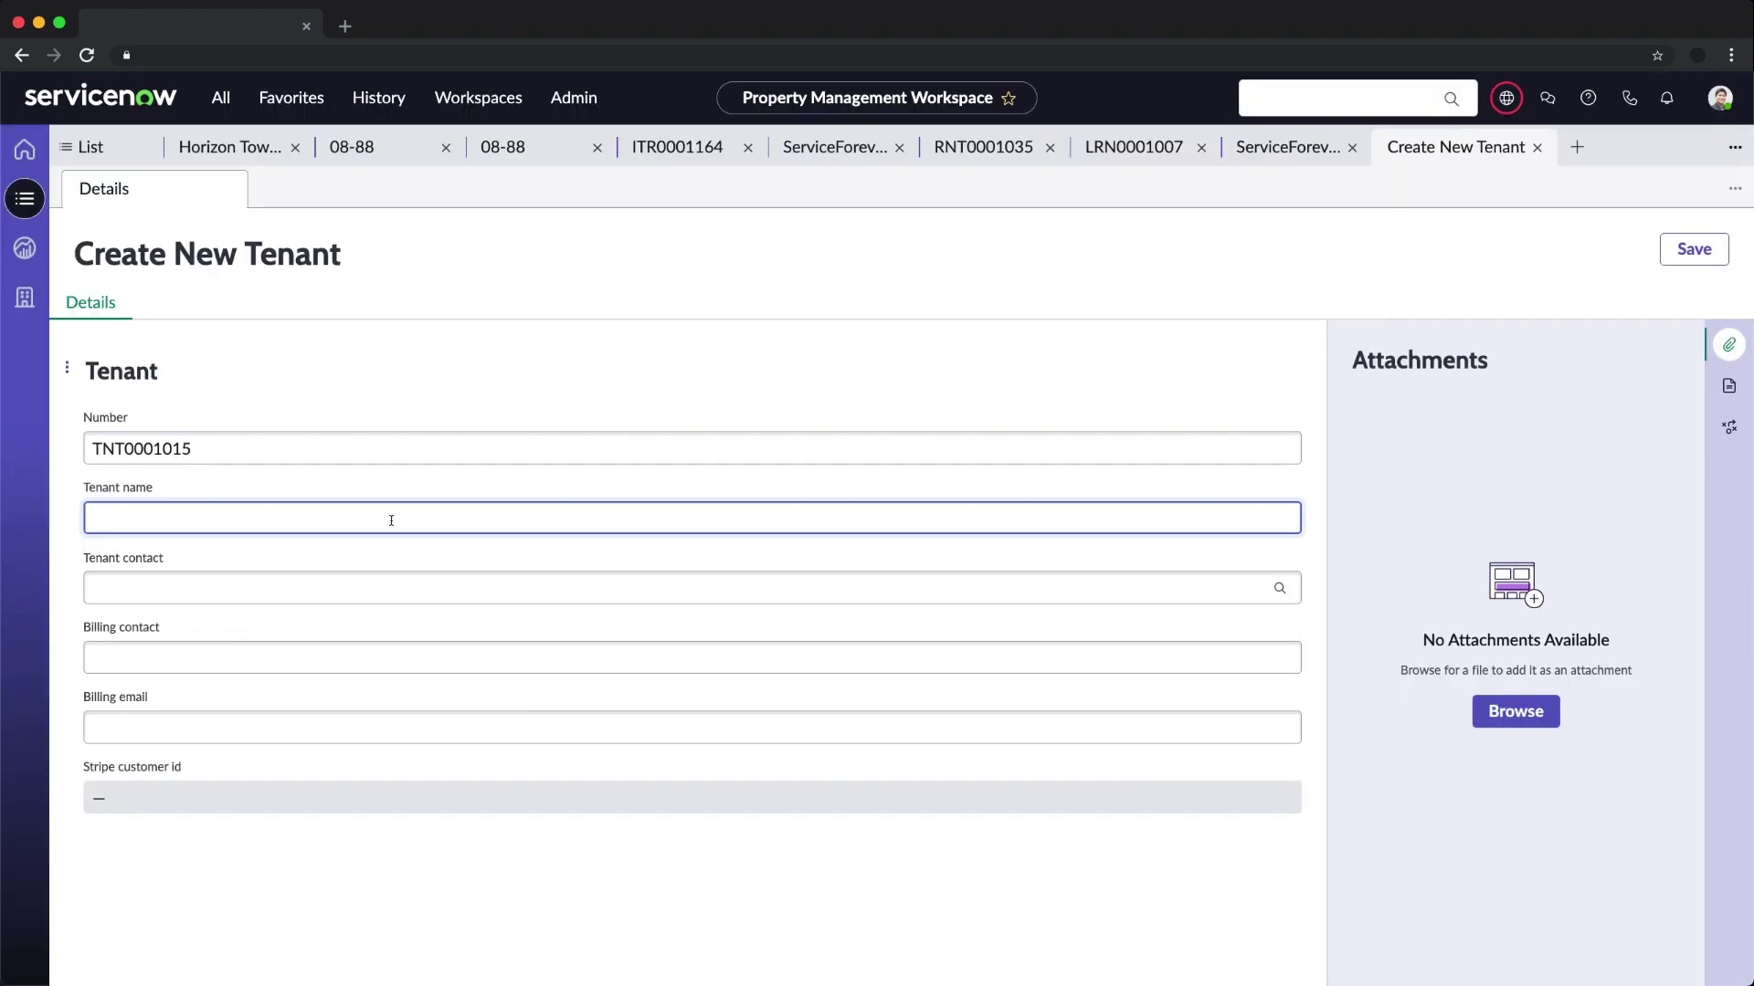
# Save new tenant Coca Cola with billing details and confirm it appears among Stripe customers
pyautogui.press('Tab')
pyautogui.press('Tab')
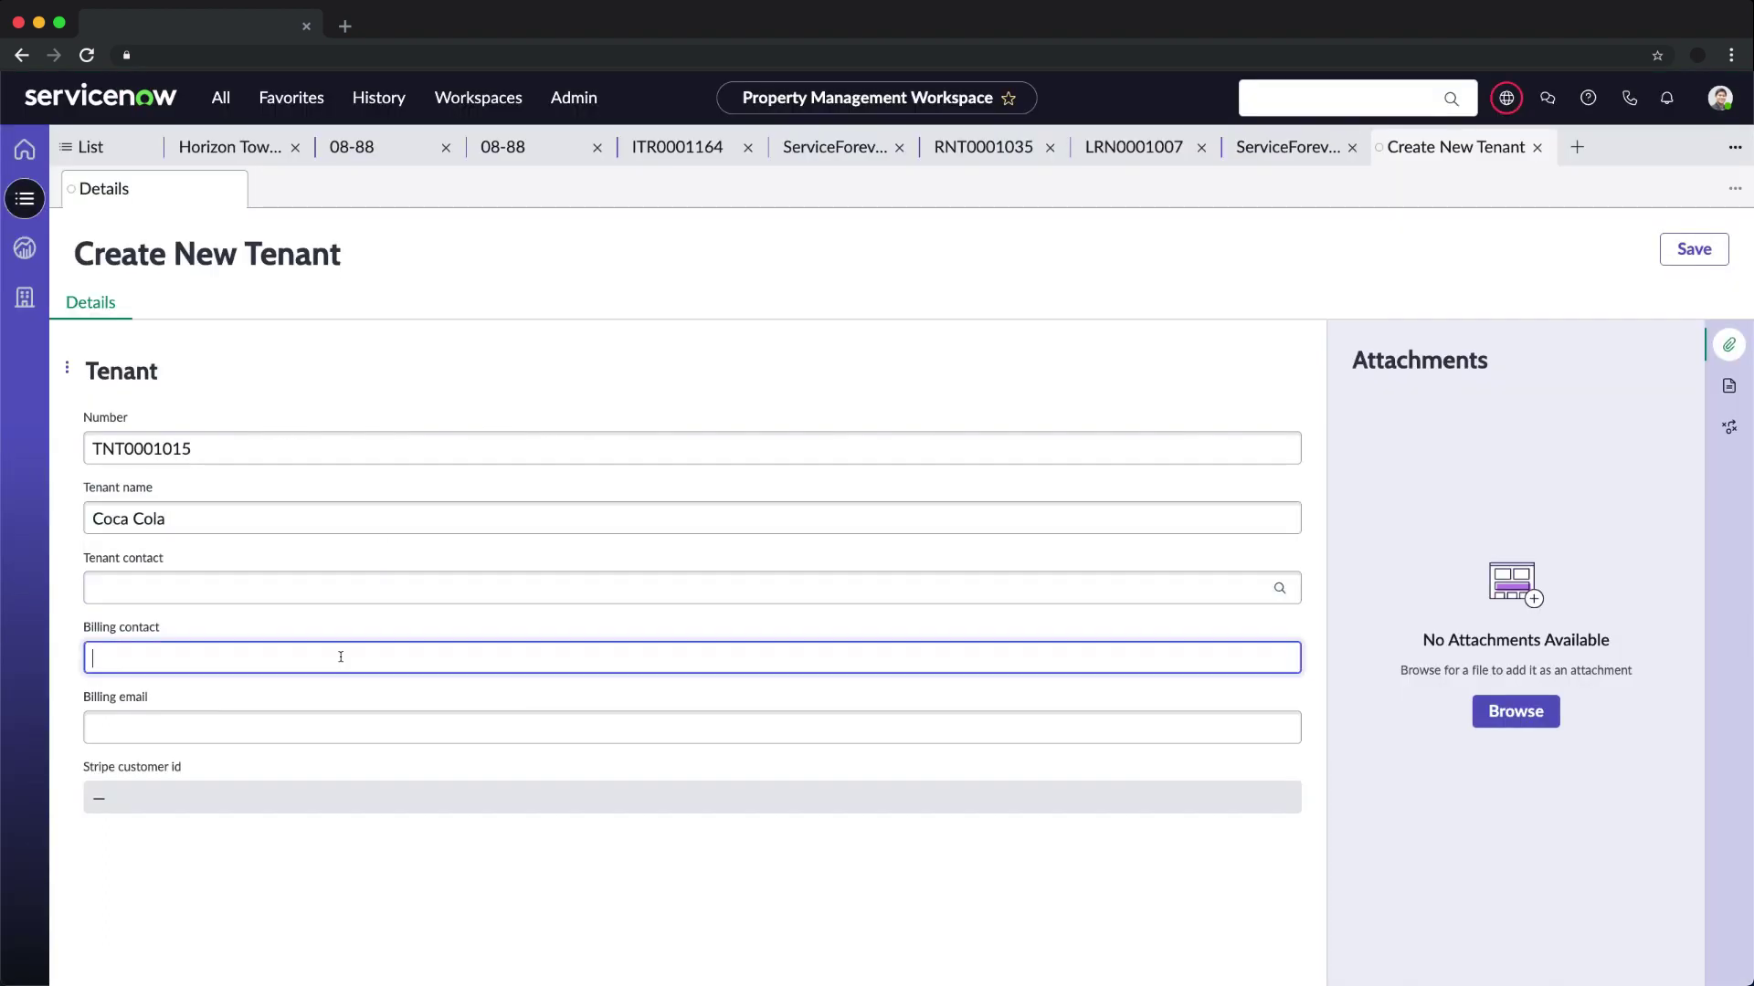
pyautogui.press('Tab')
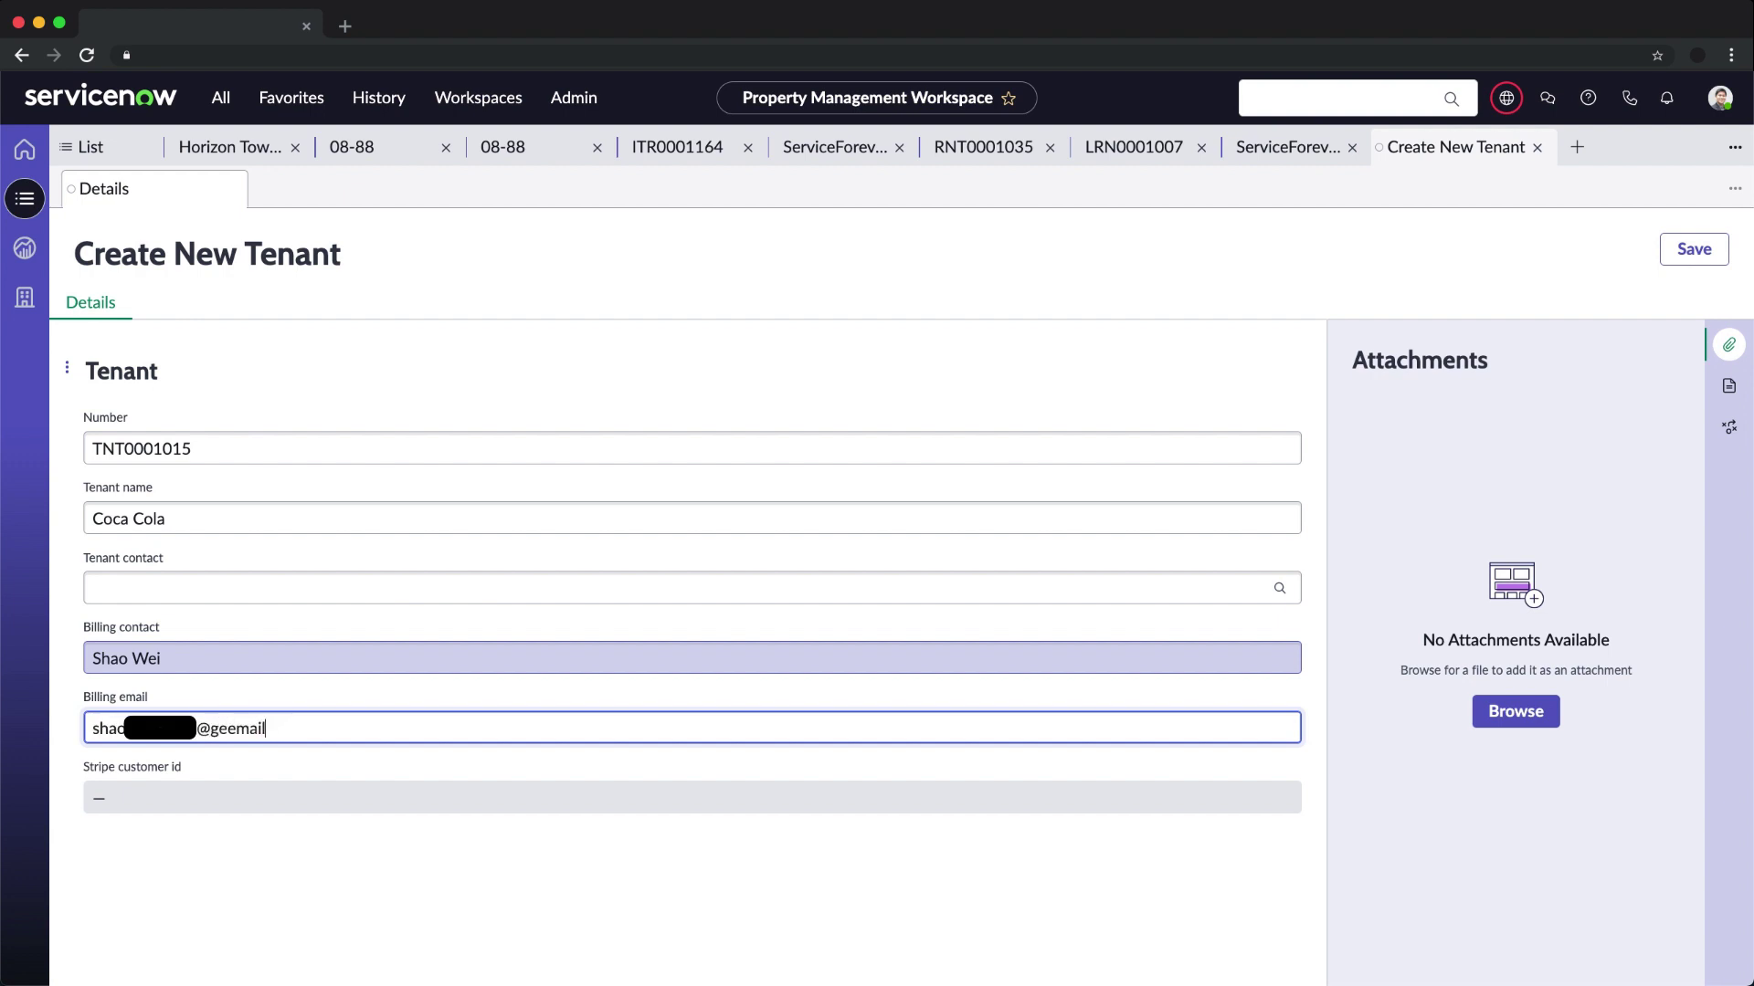
pyautogui.hotkey('ctrl', 's')
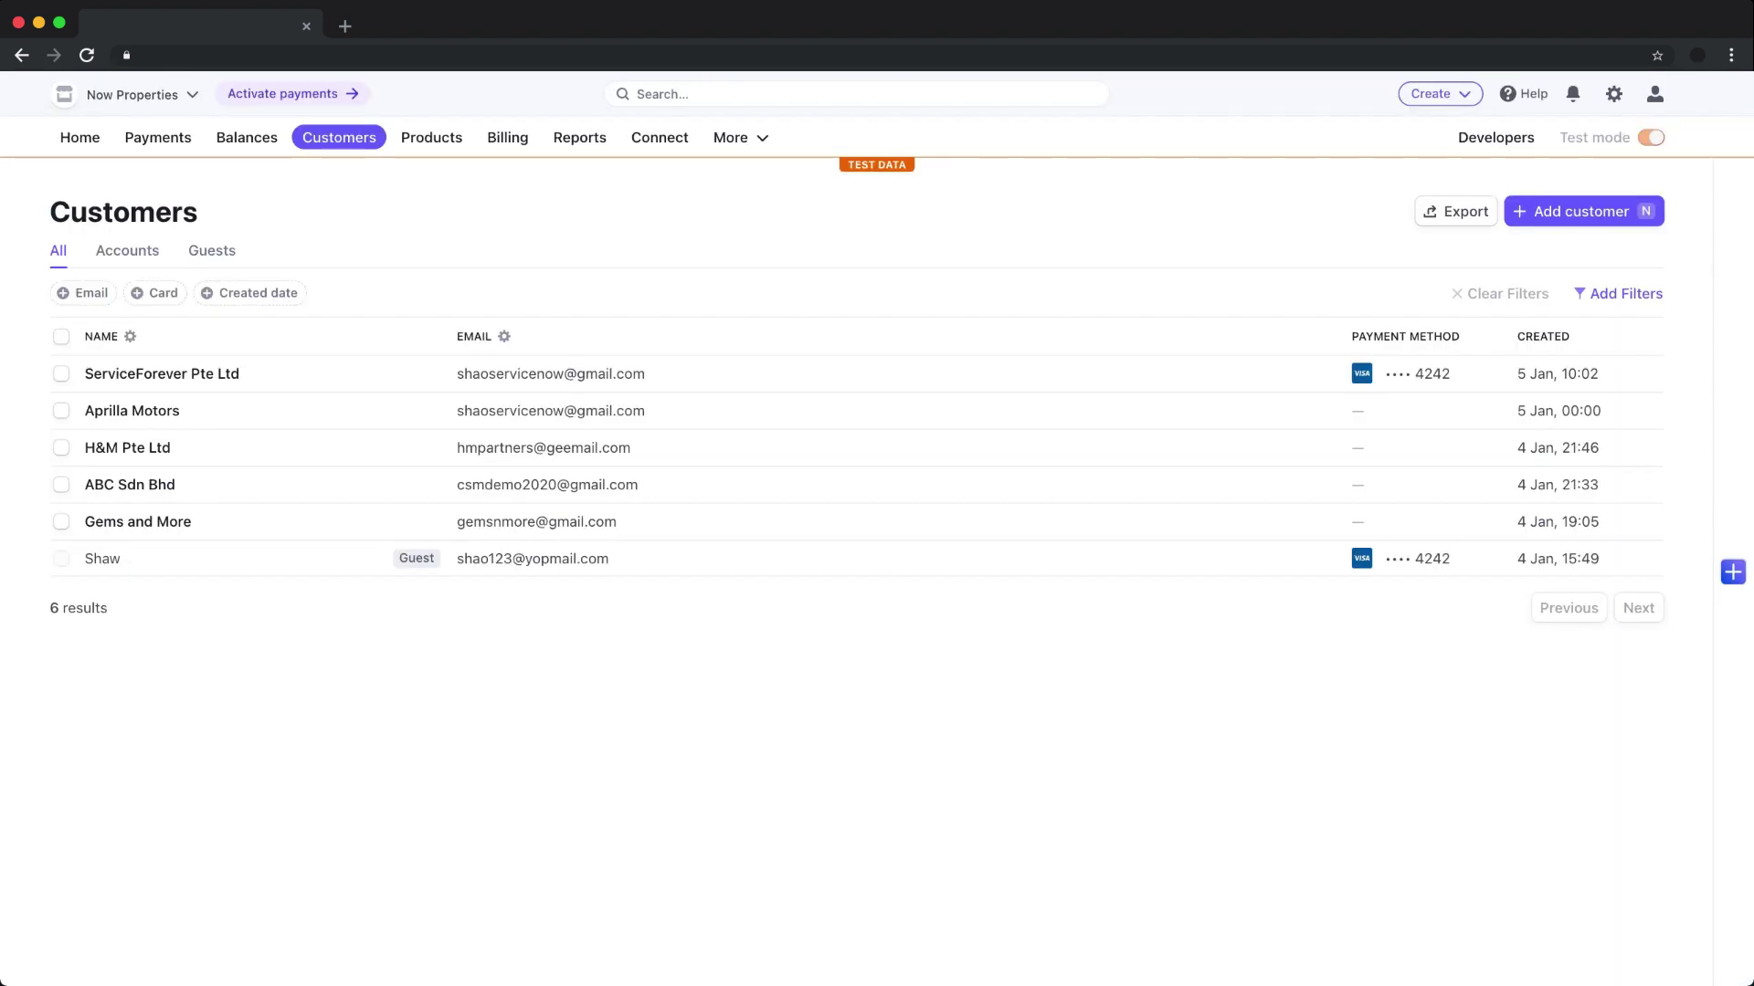
pyautogui.click(370, 143)
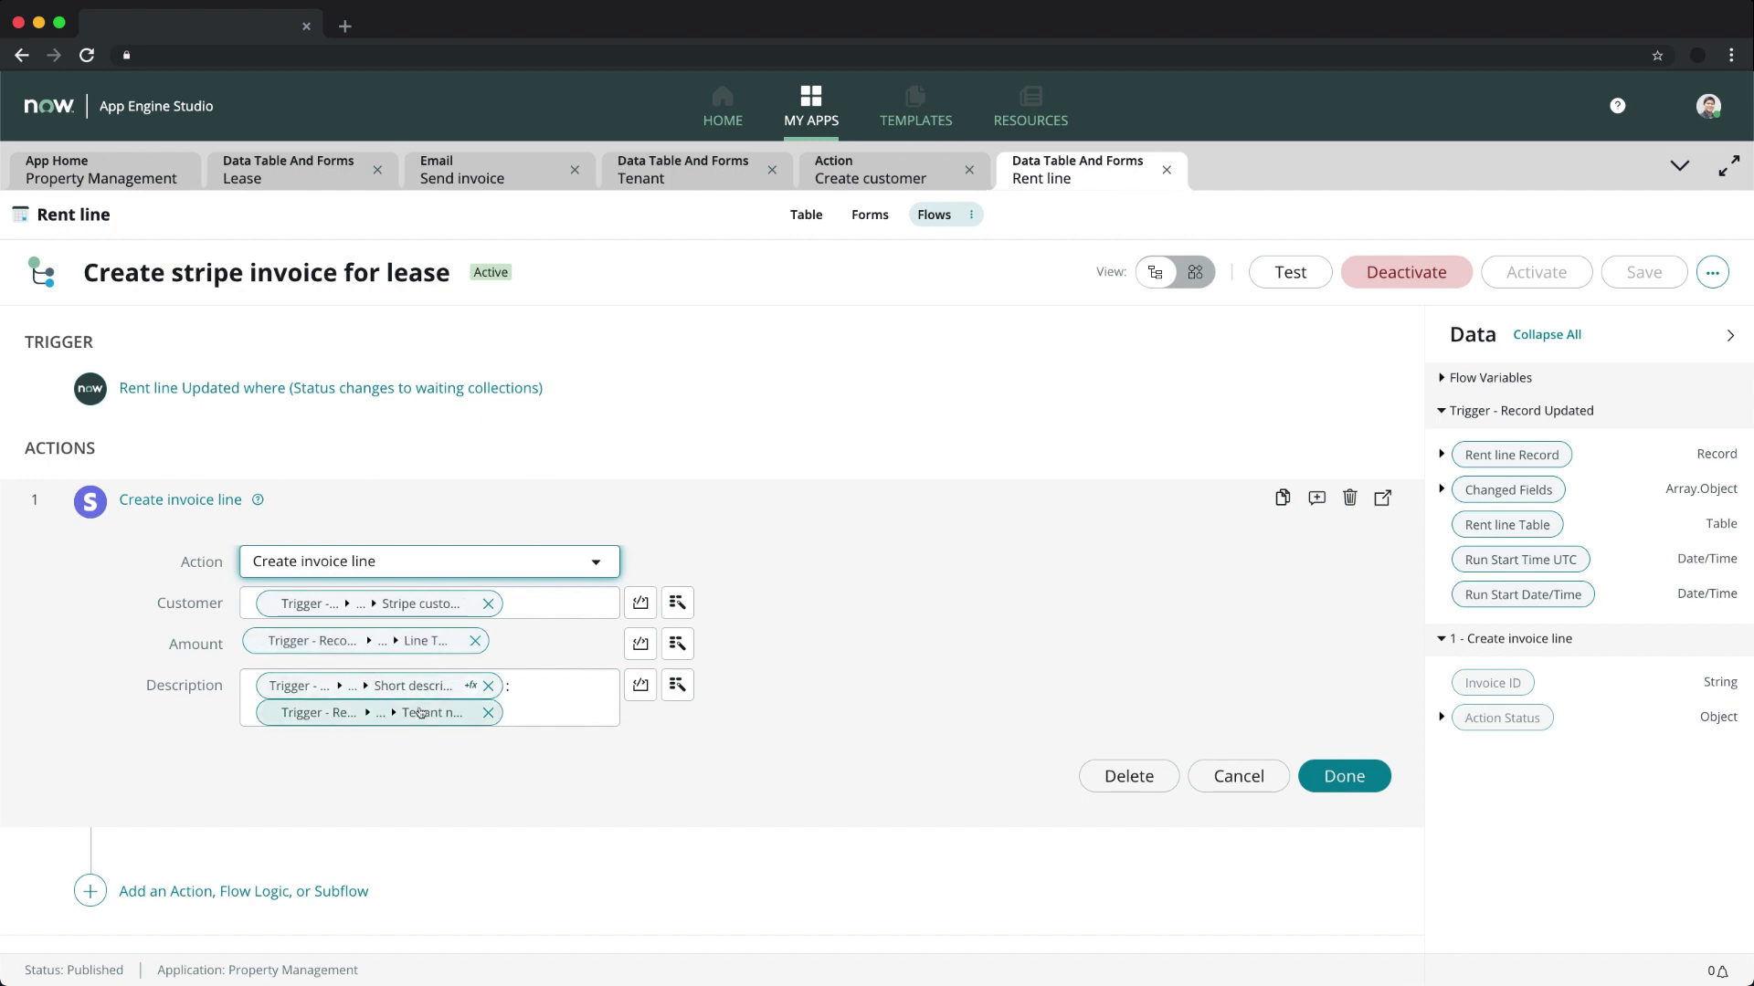
# Review the Create invoice line action's REST, JSON Parser and /invoiceitems REST steps
pyautogui.click(1381, 499)
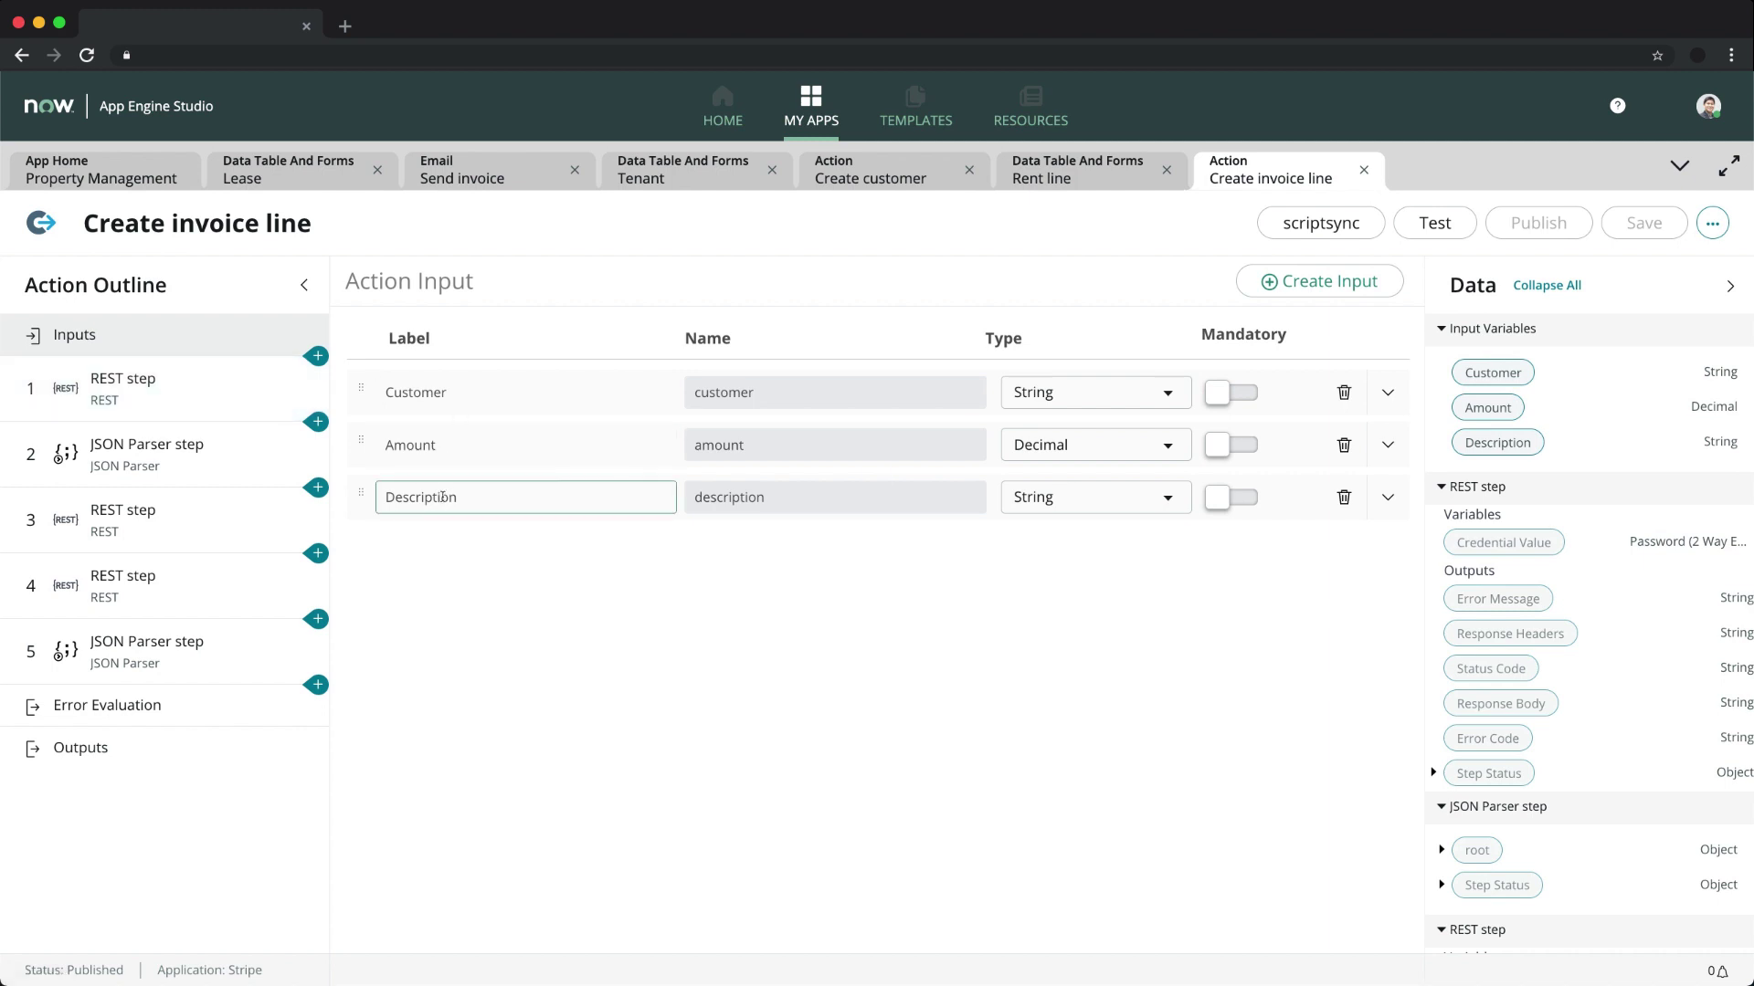
pyautogui.click(186, 402)
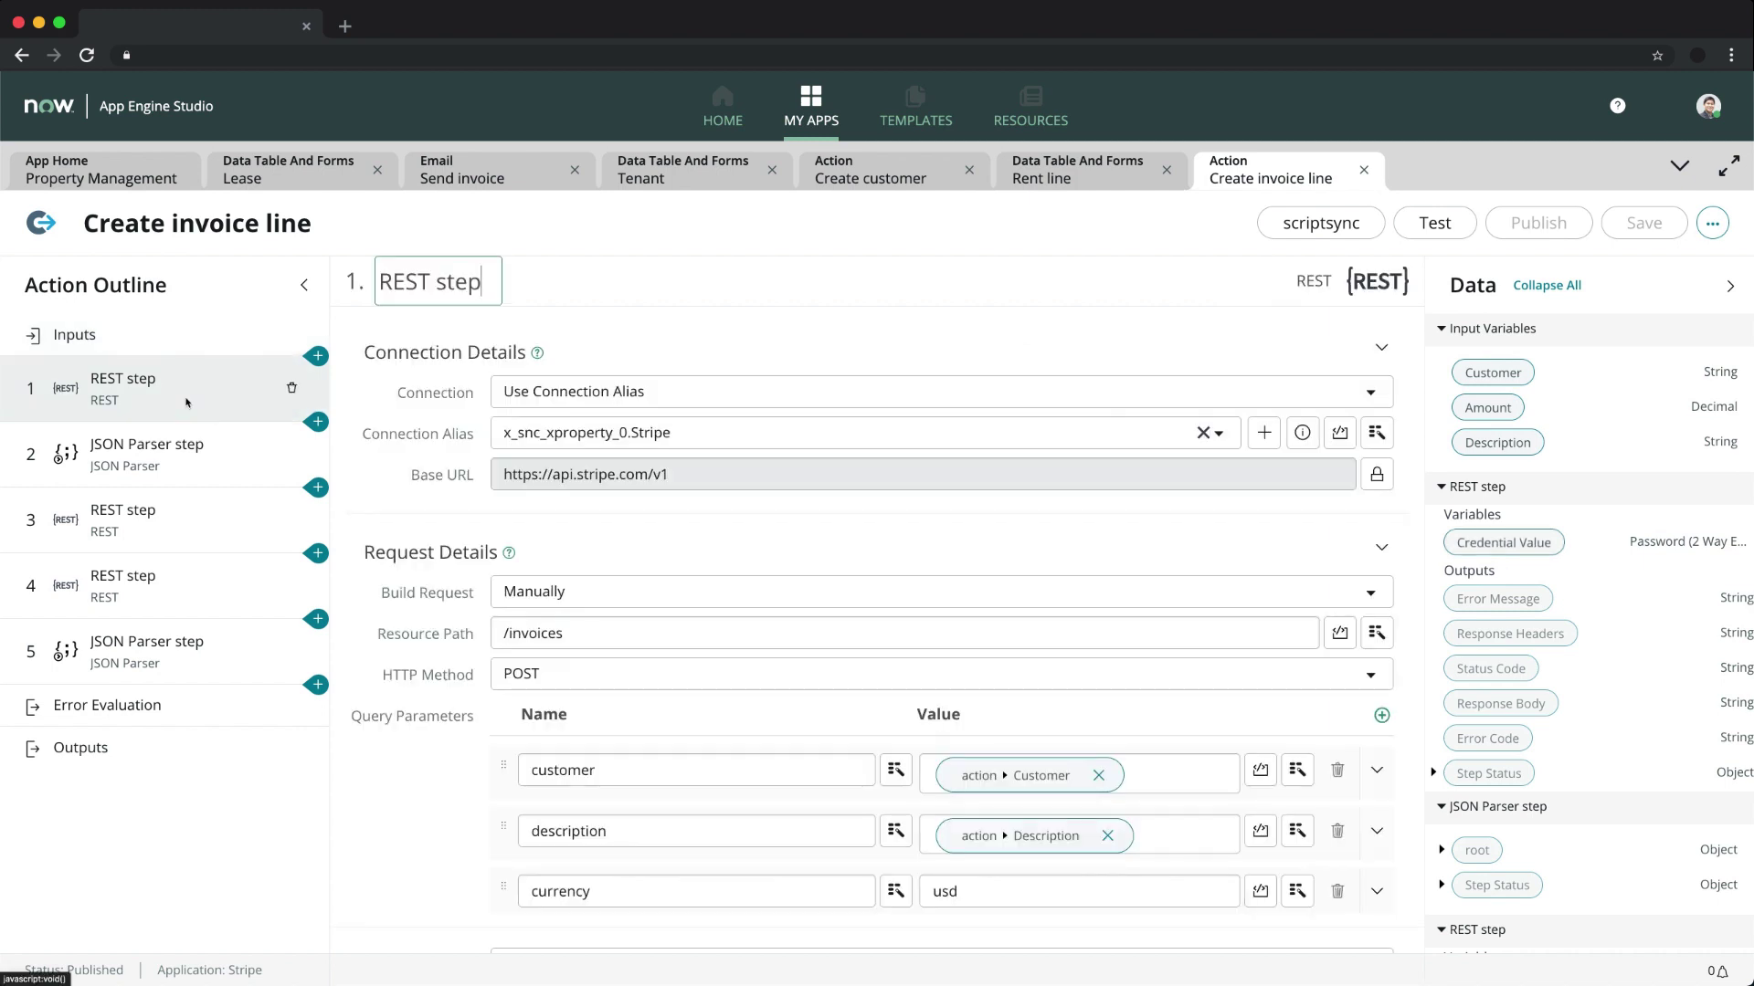
pyautogui.click(177, 454)
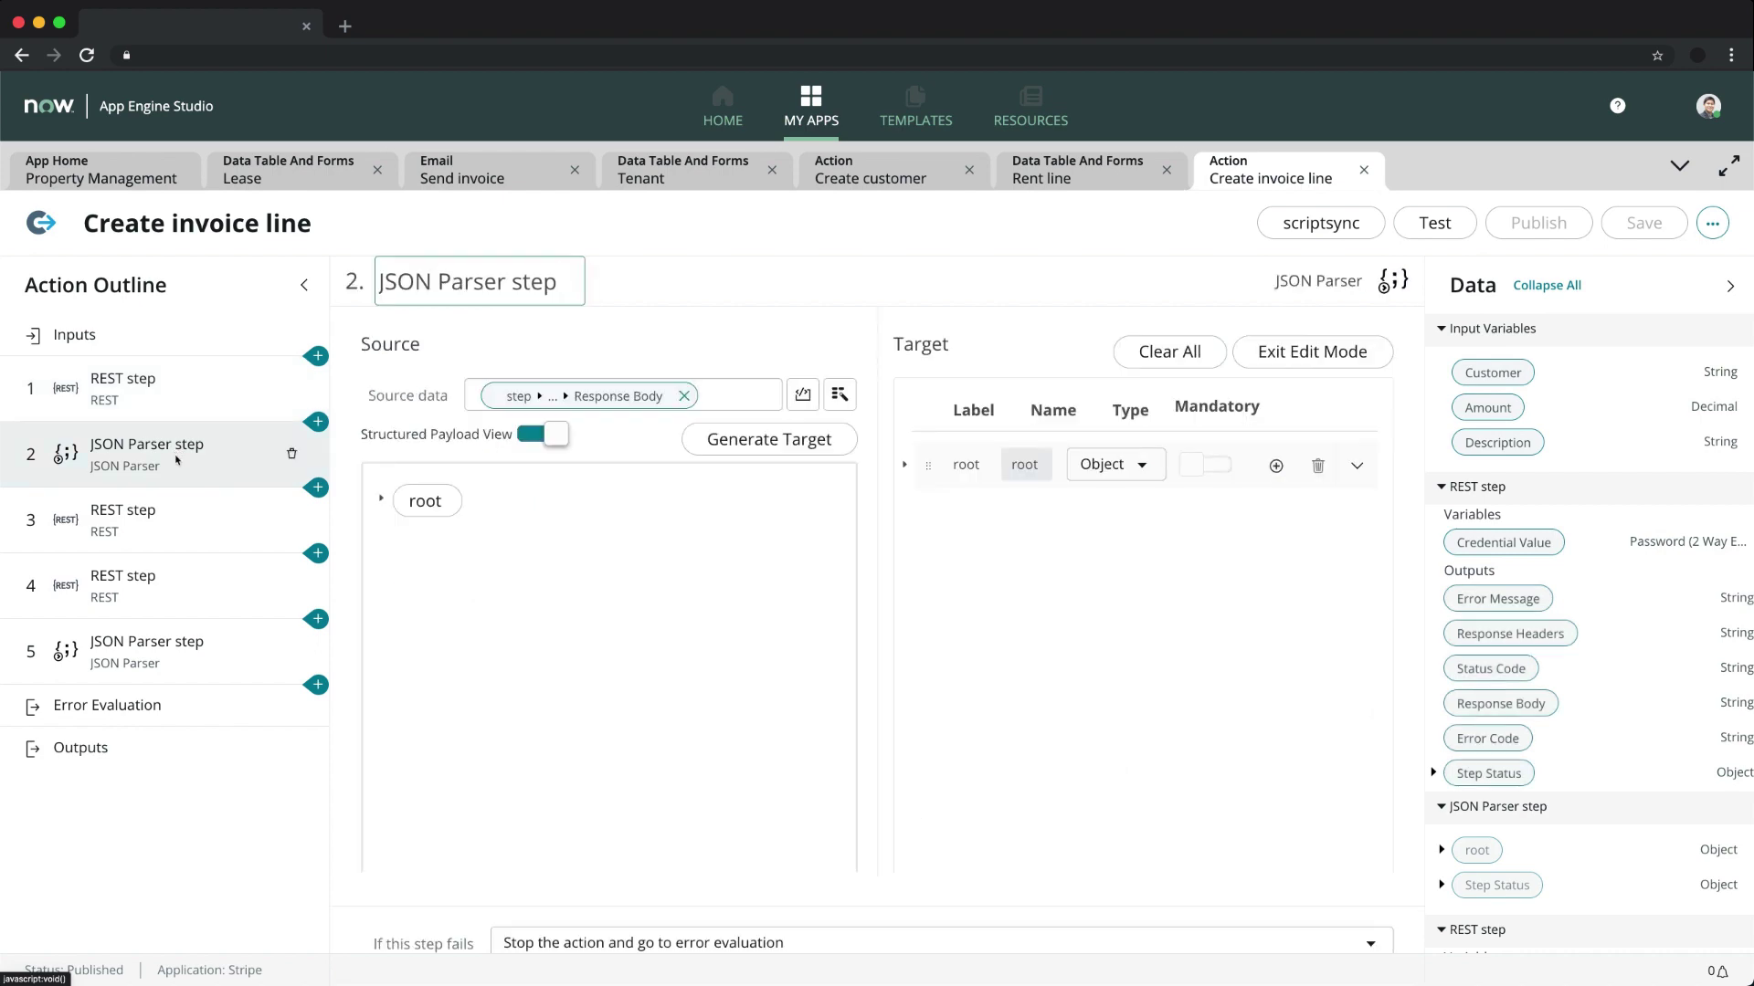
pyautogui.click(171, 525)
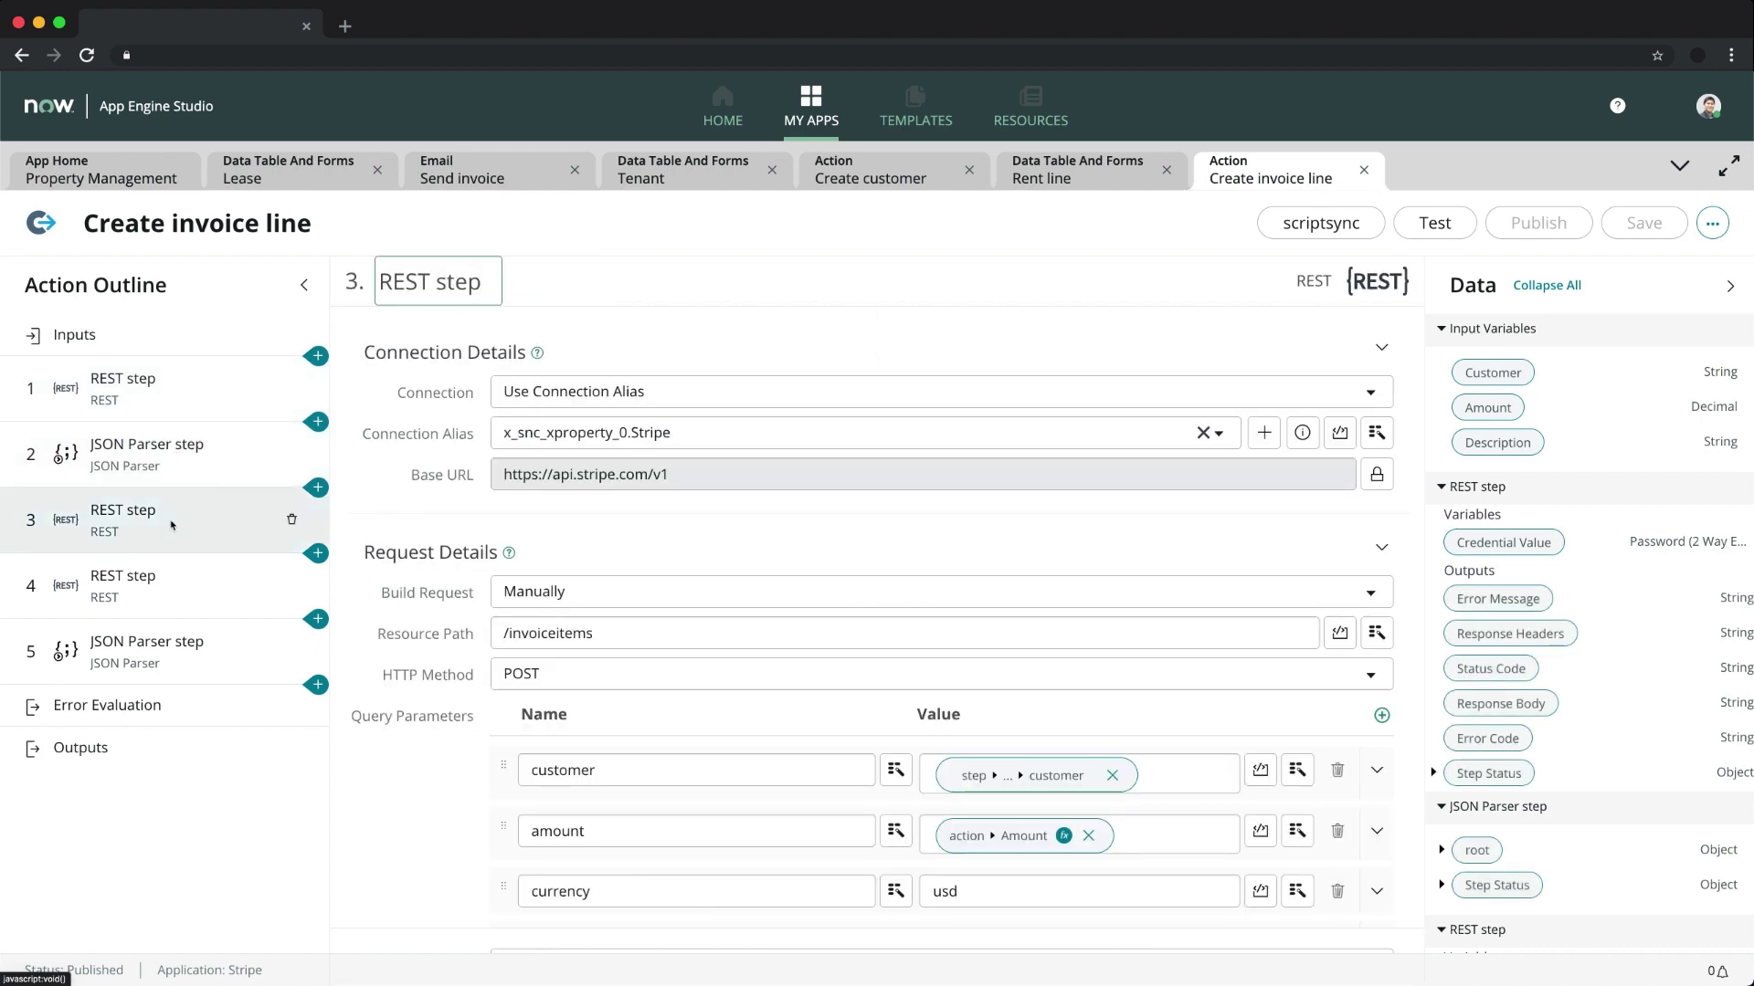